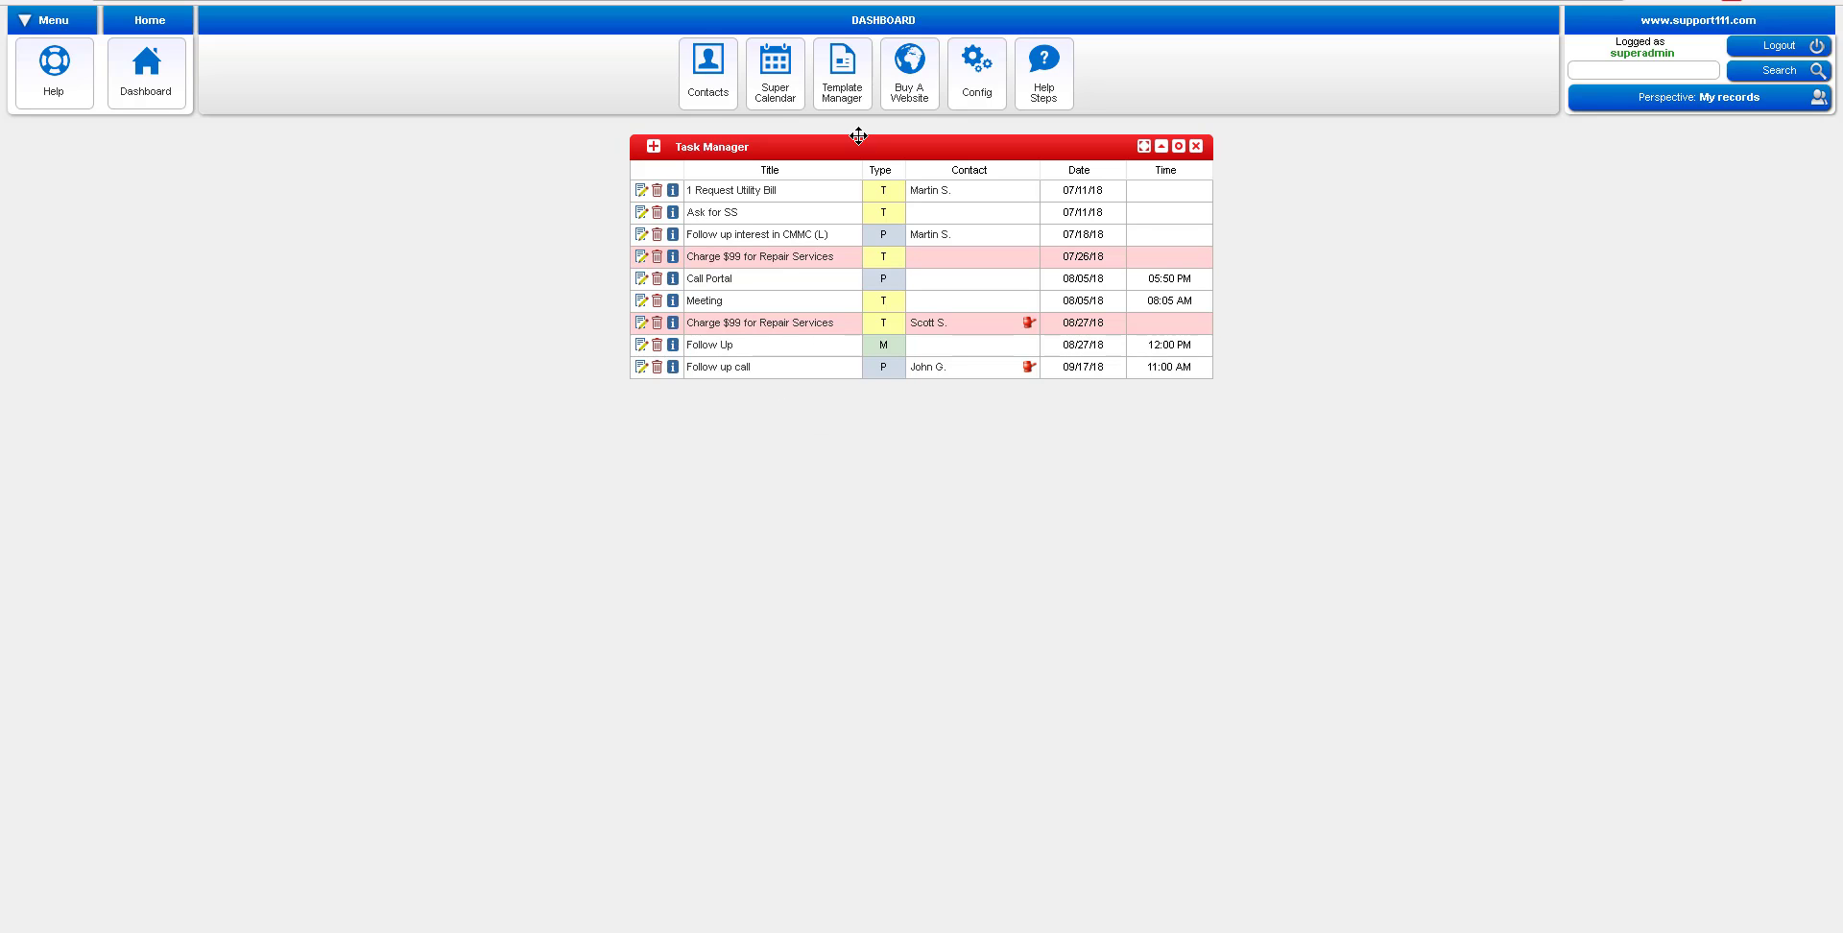
# Check the week's Super Calendar and the dashboard, then open the 19-record Contacts list
pyautogui.click(779, 104)
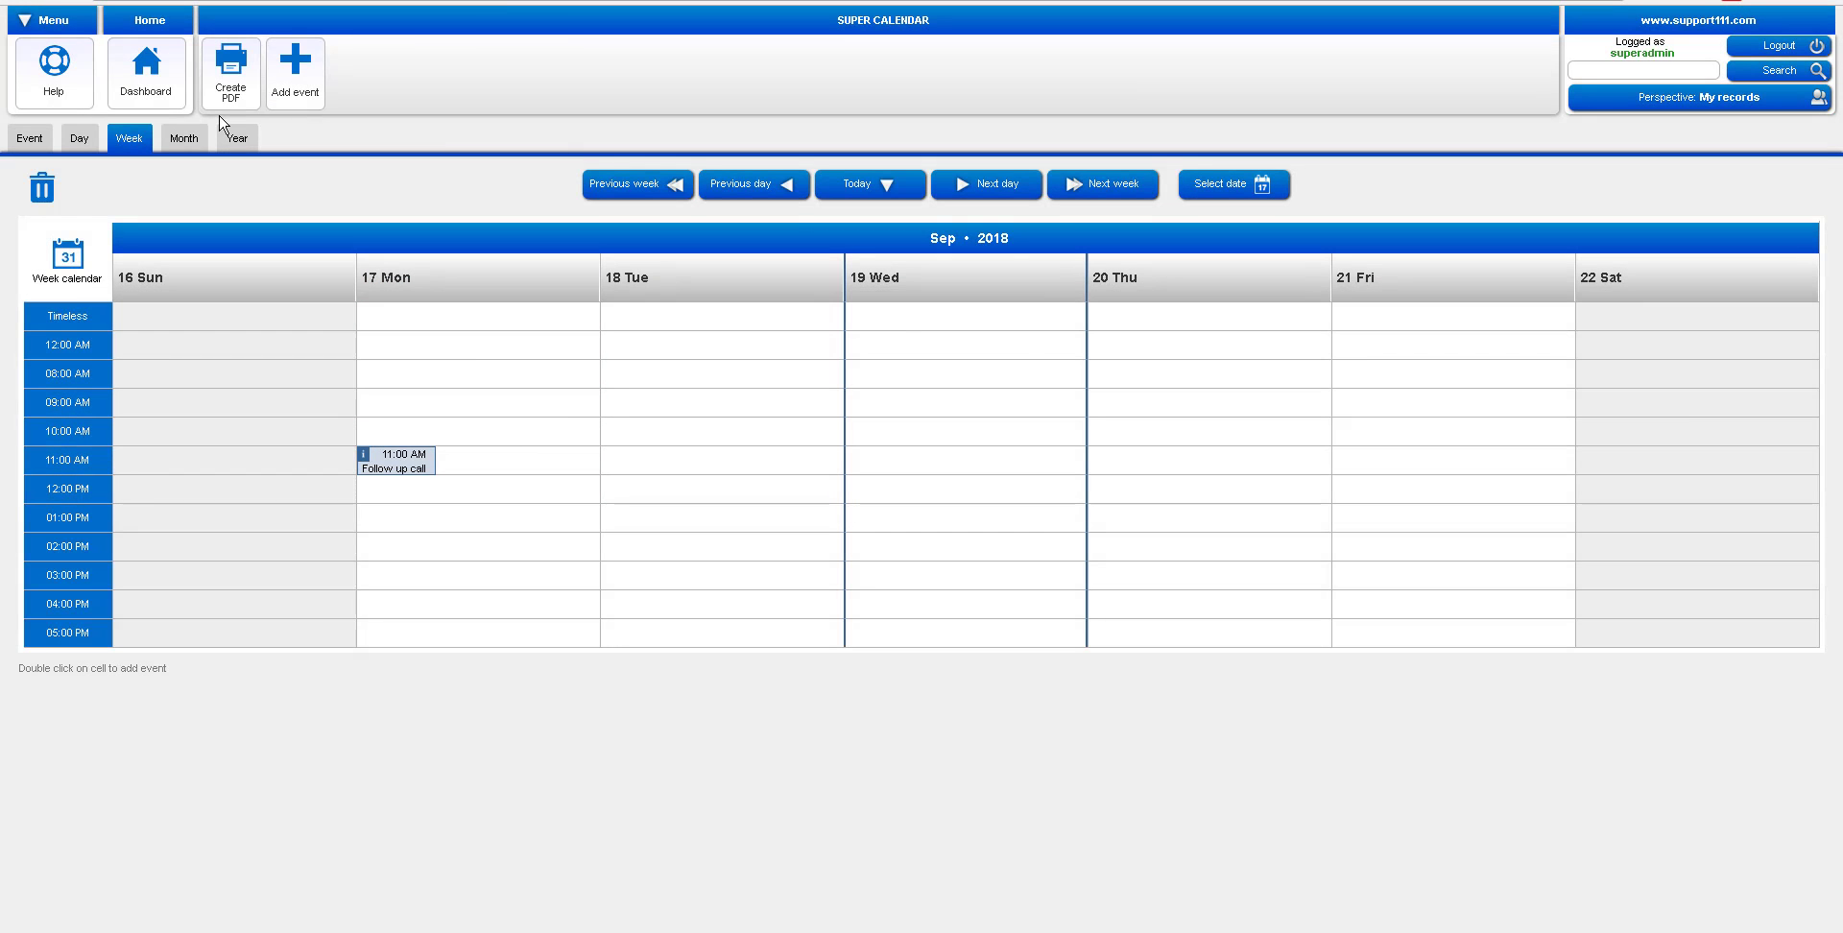
pyautogui.click(142, 93)
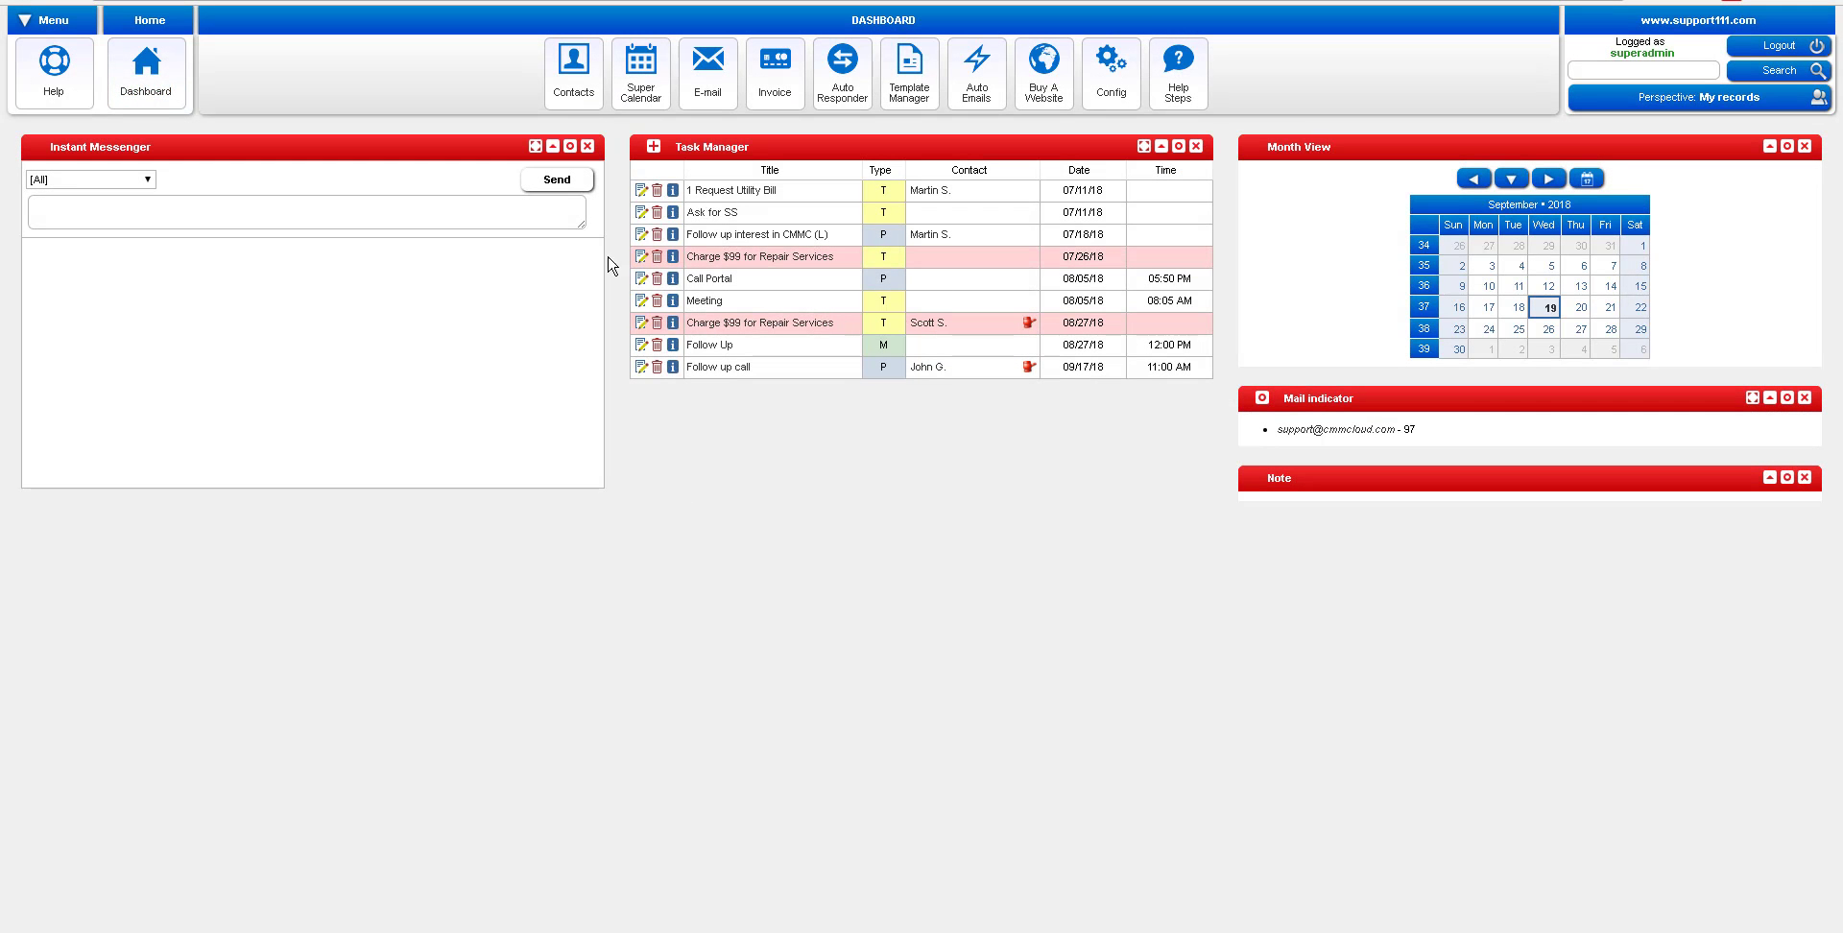
pyautogui.click(564, 109)
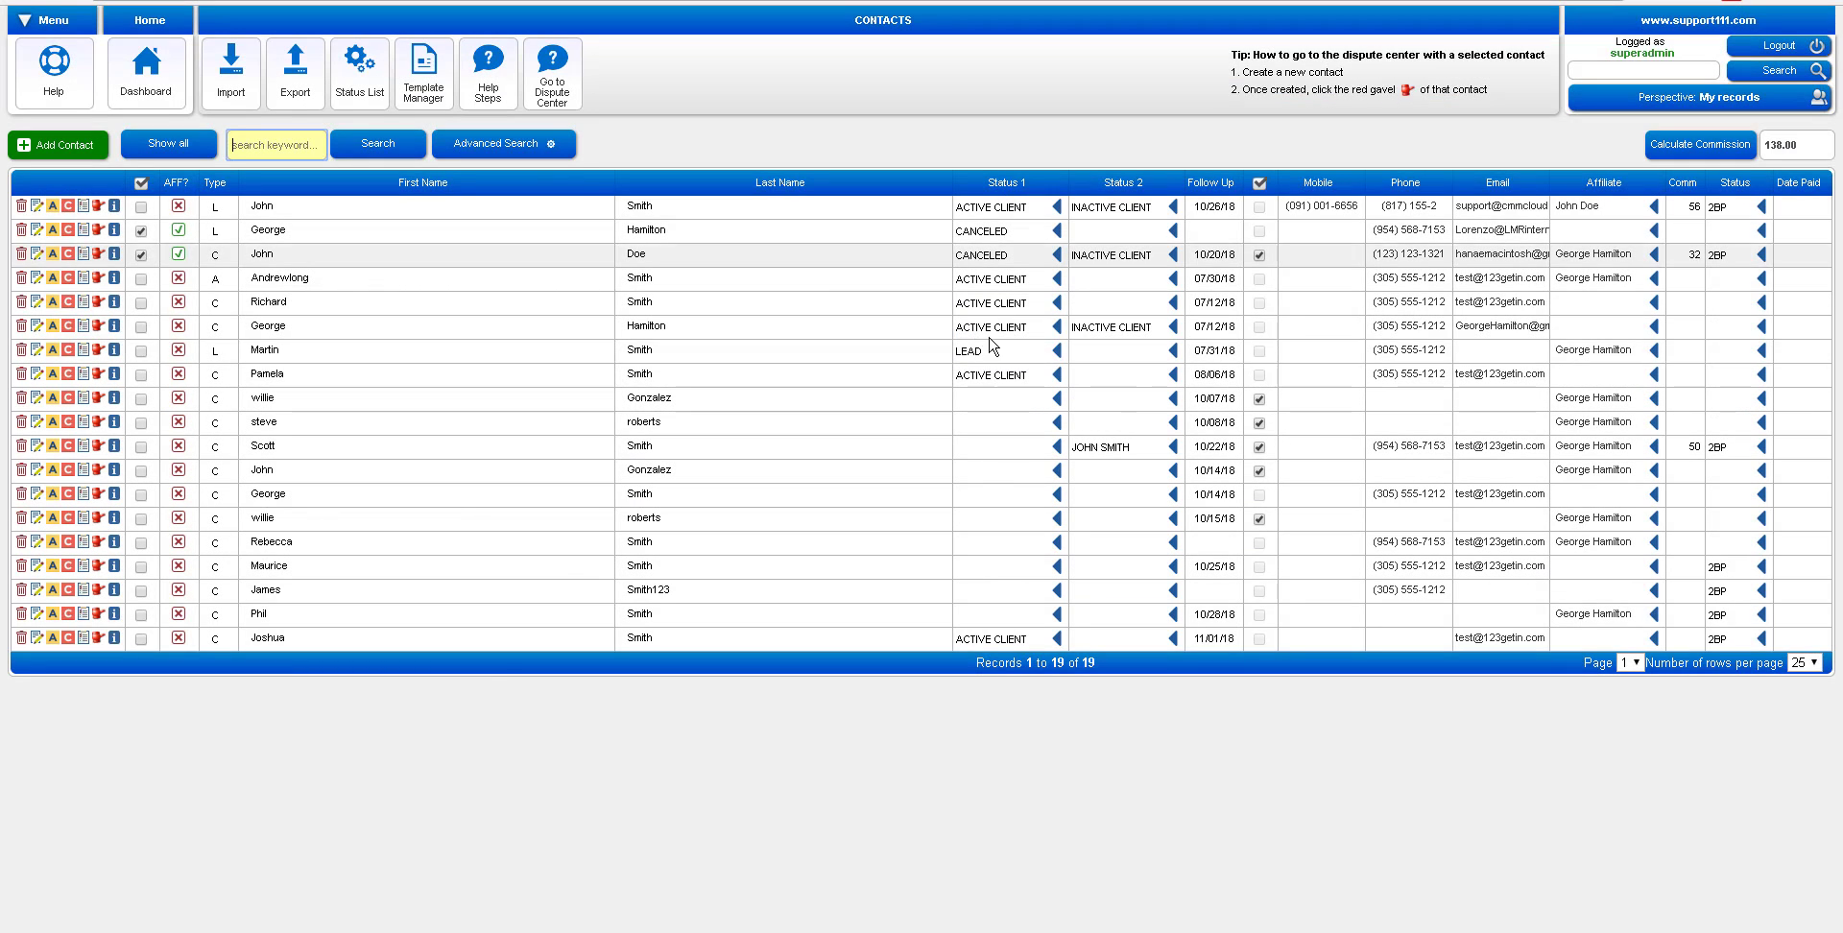
# Filter Status 1 to Active Client and start a new contact with the client's name and autofilled address
pyautogui.click(1057, 377)
pyautogui.click(526, 165)
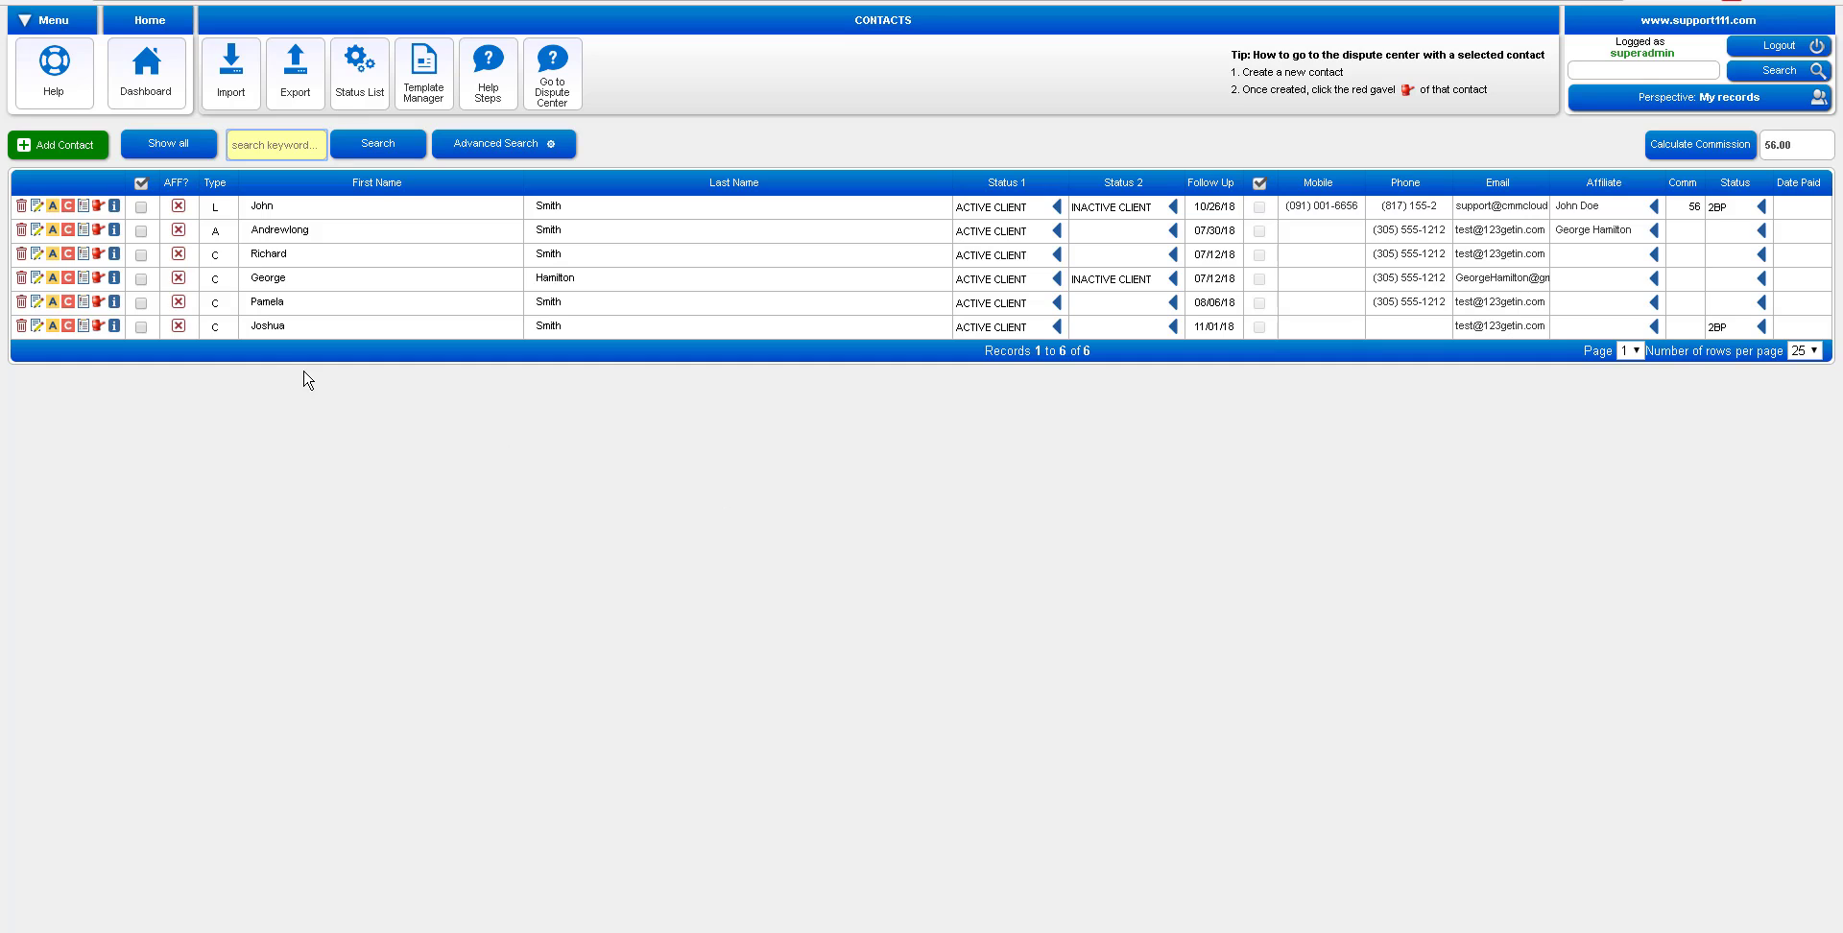
pyautogui.click(76, 146)
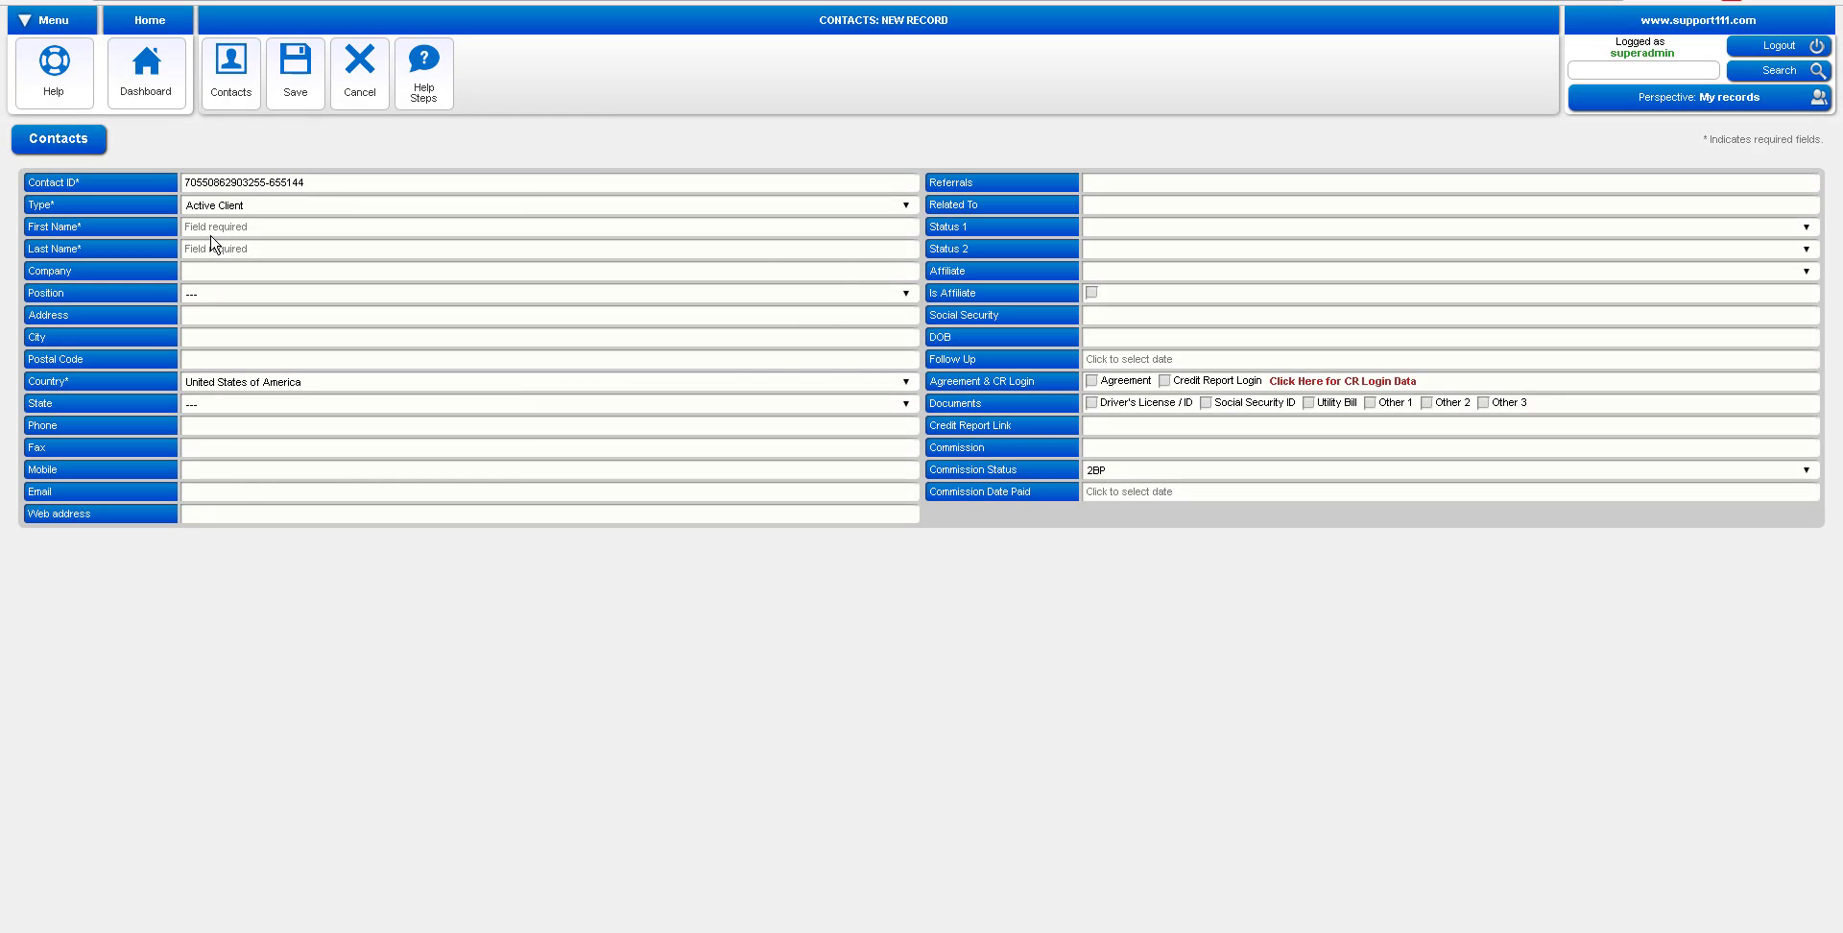
pyautogui.click(212, 228)
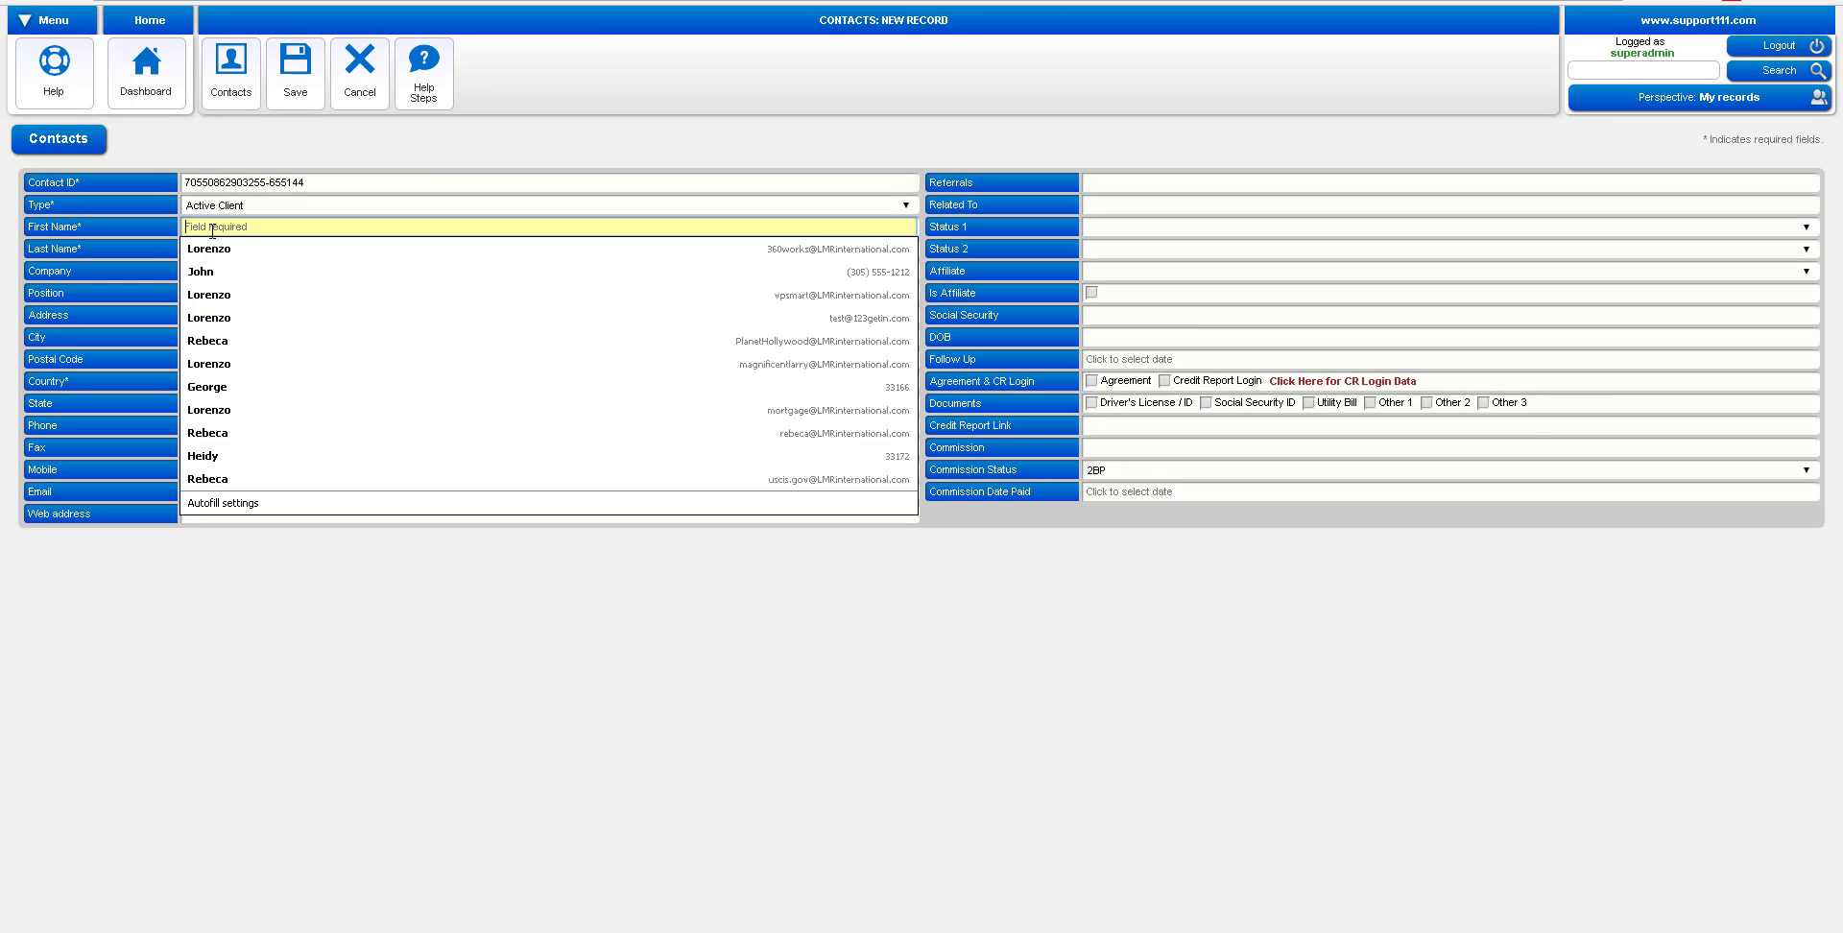
pyautogui.press('Tab')
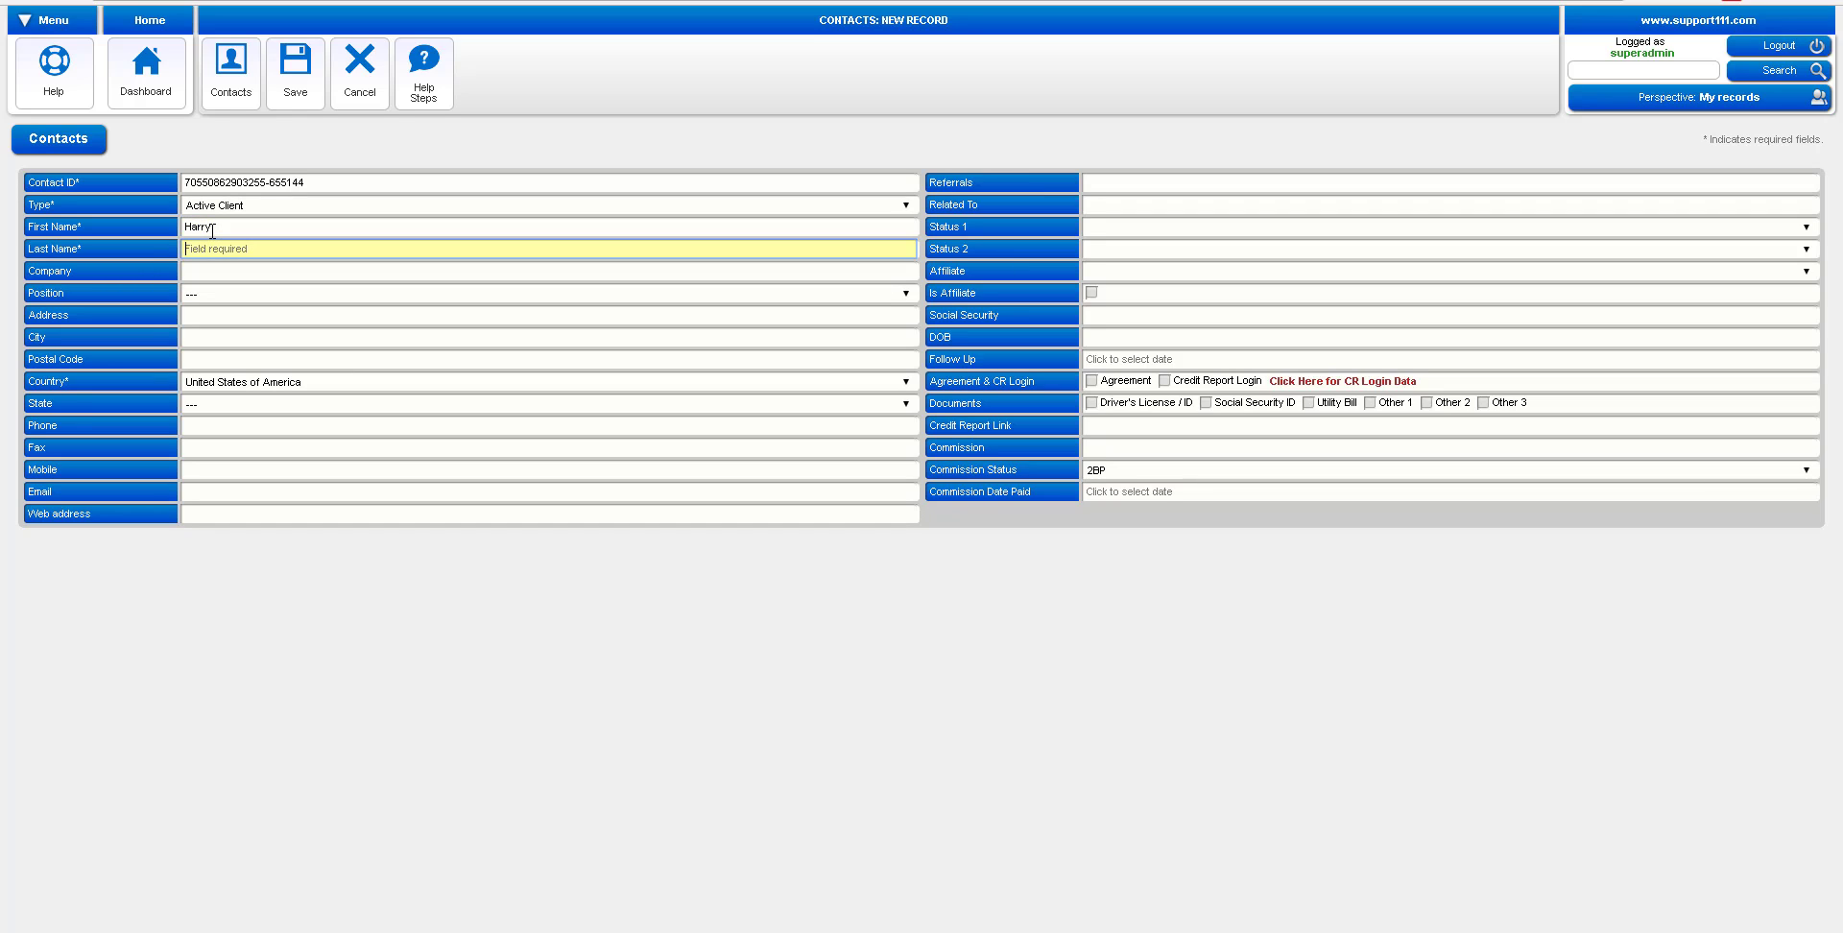
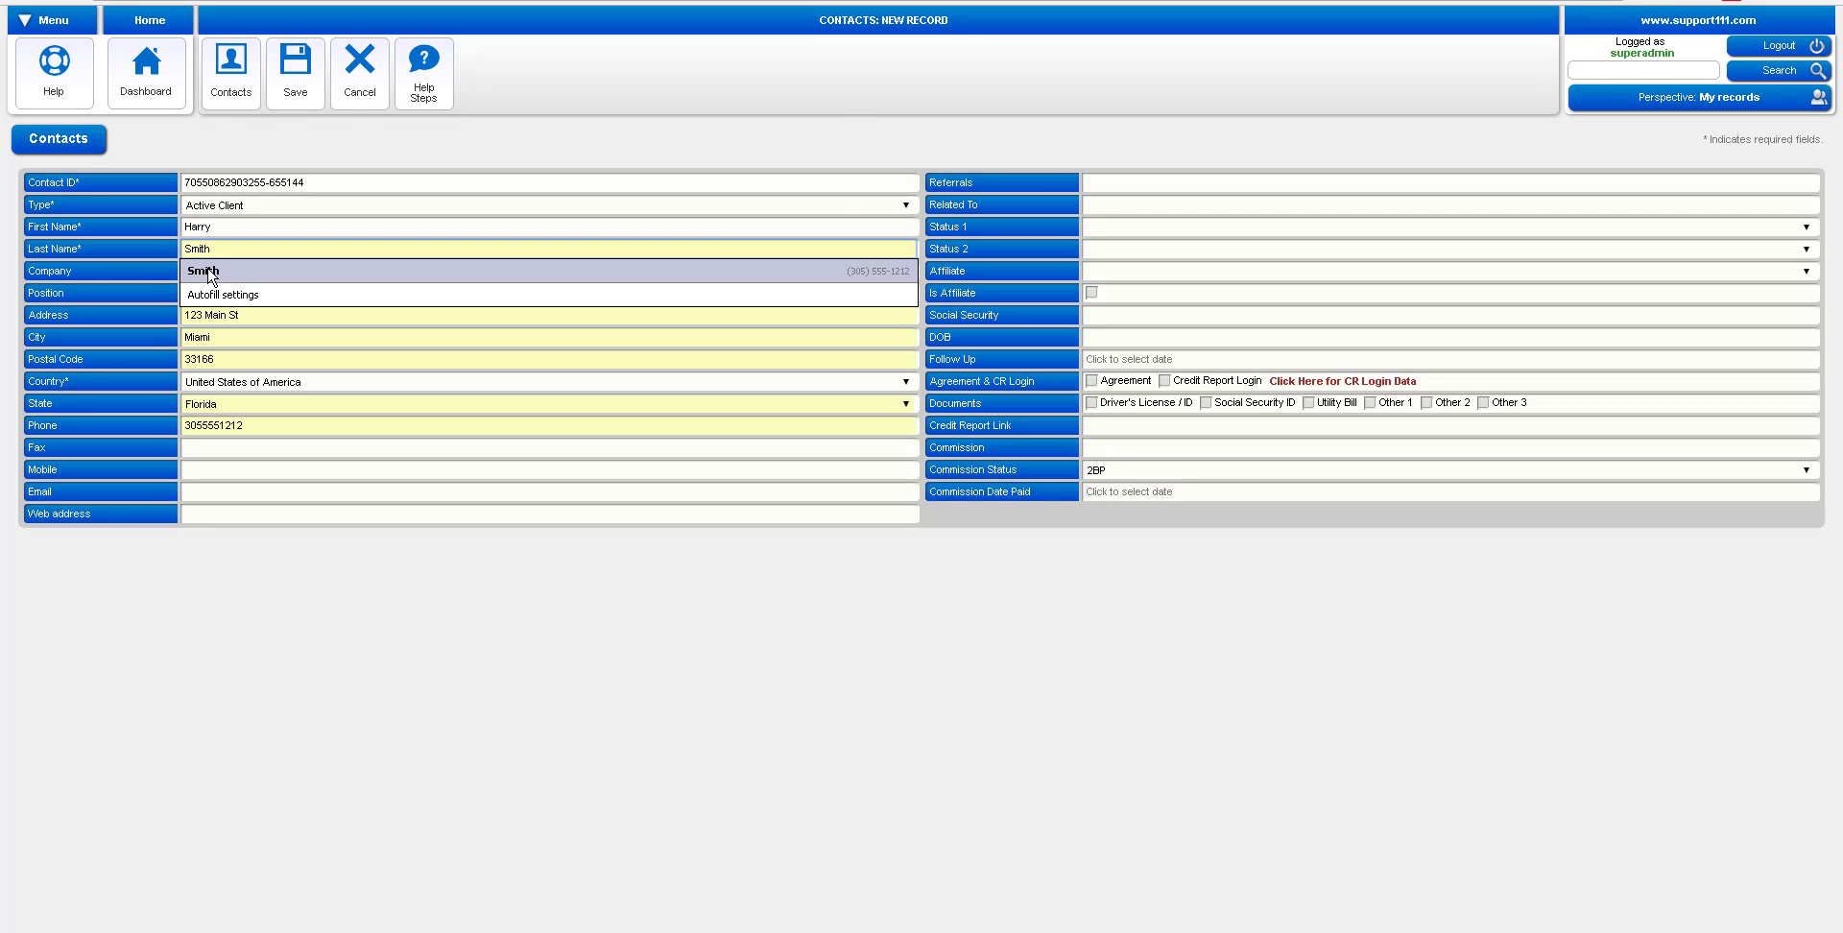
pyautogui.click(212, 275)
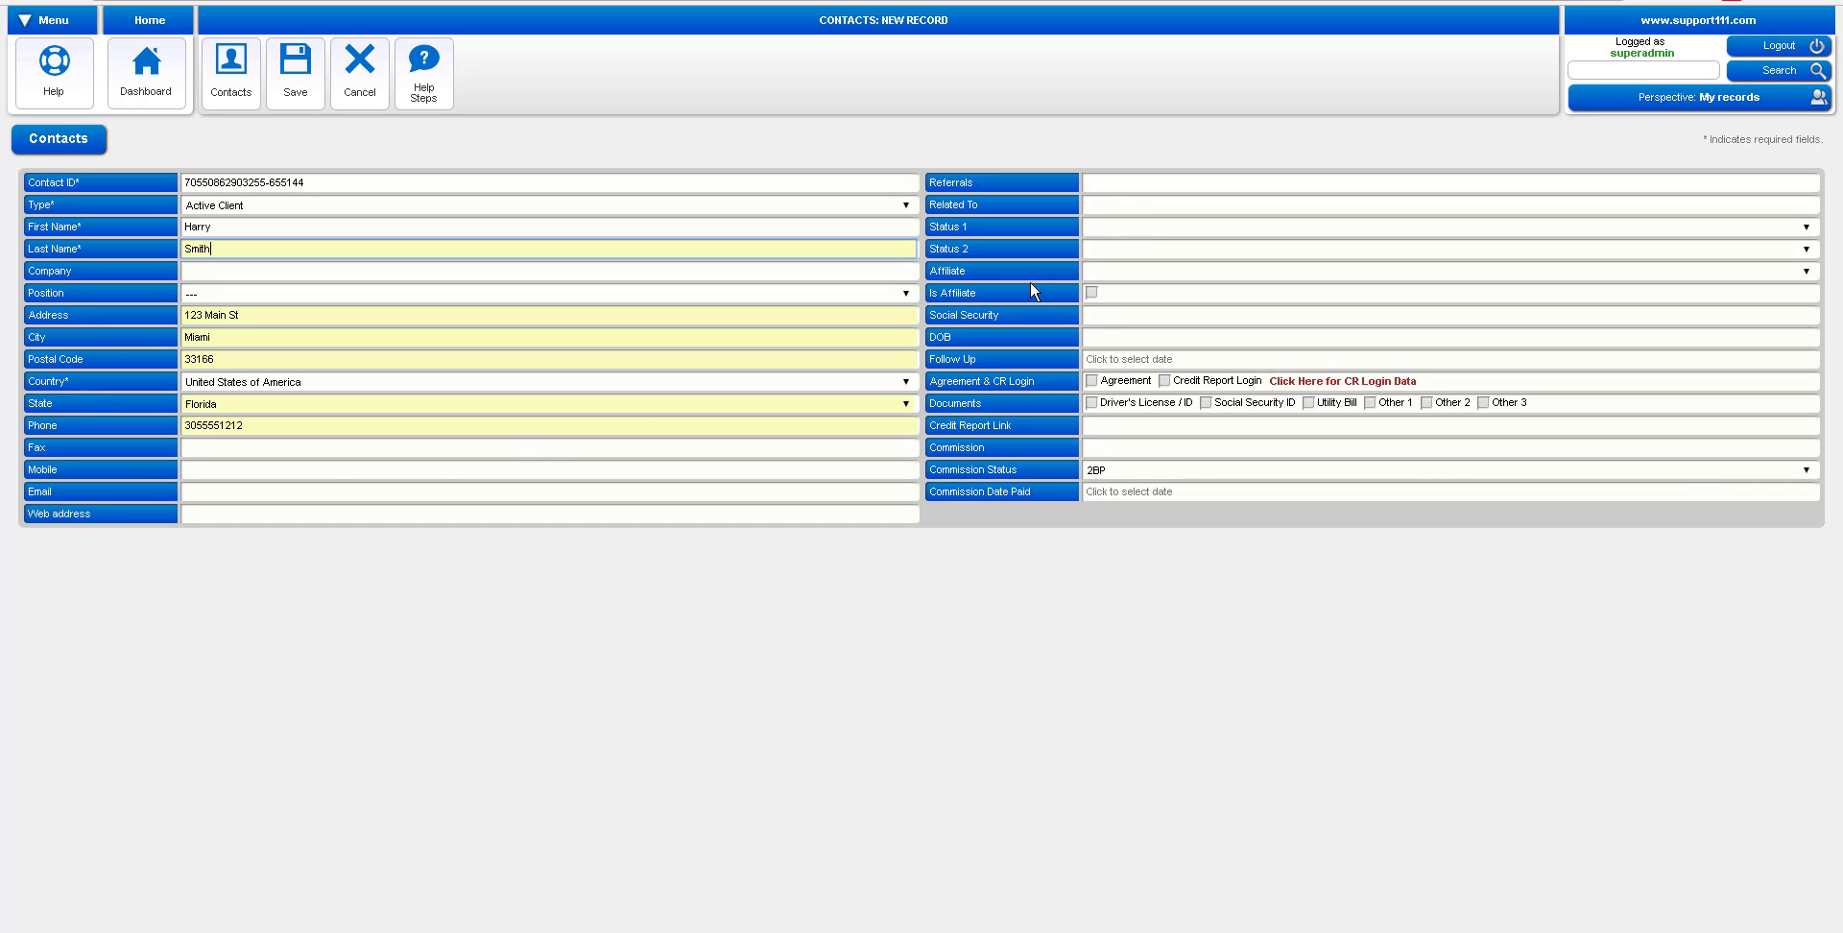
# Enter the client's email address and save the new contact
pyautogui.click(282, 494)
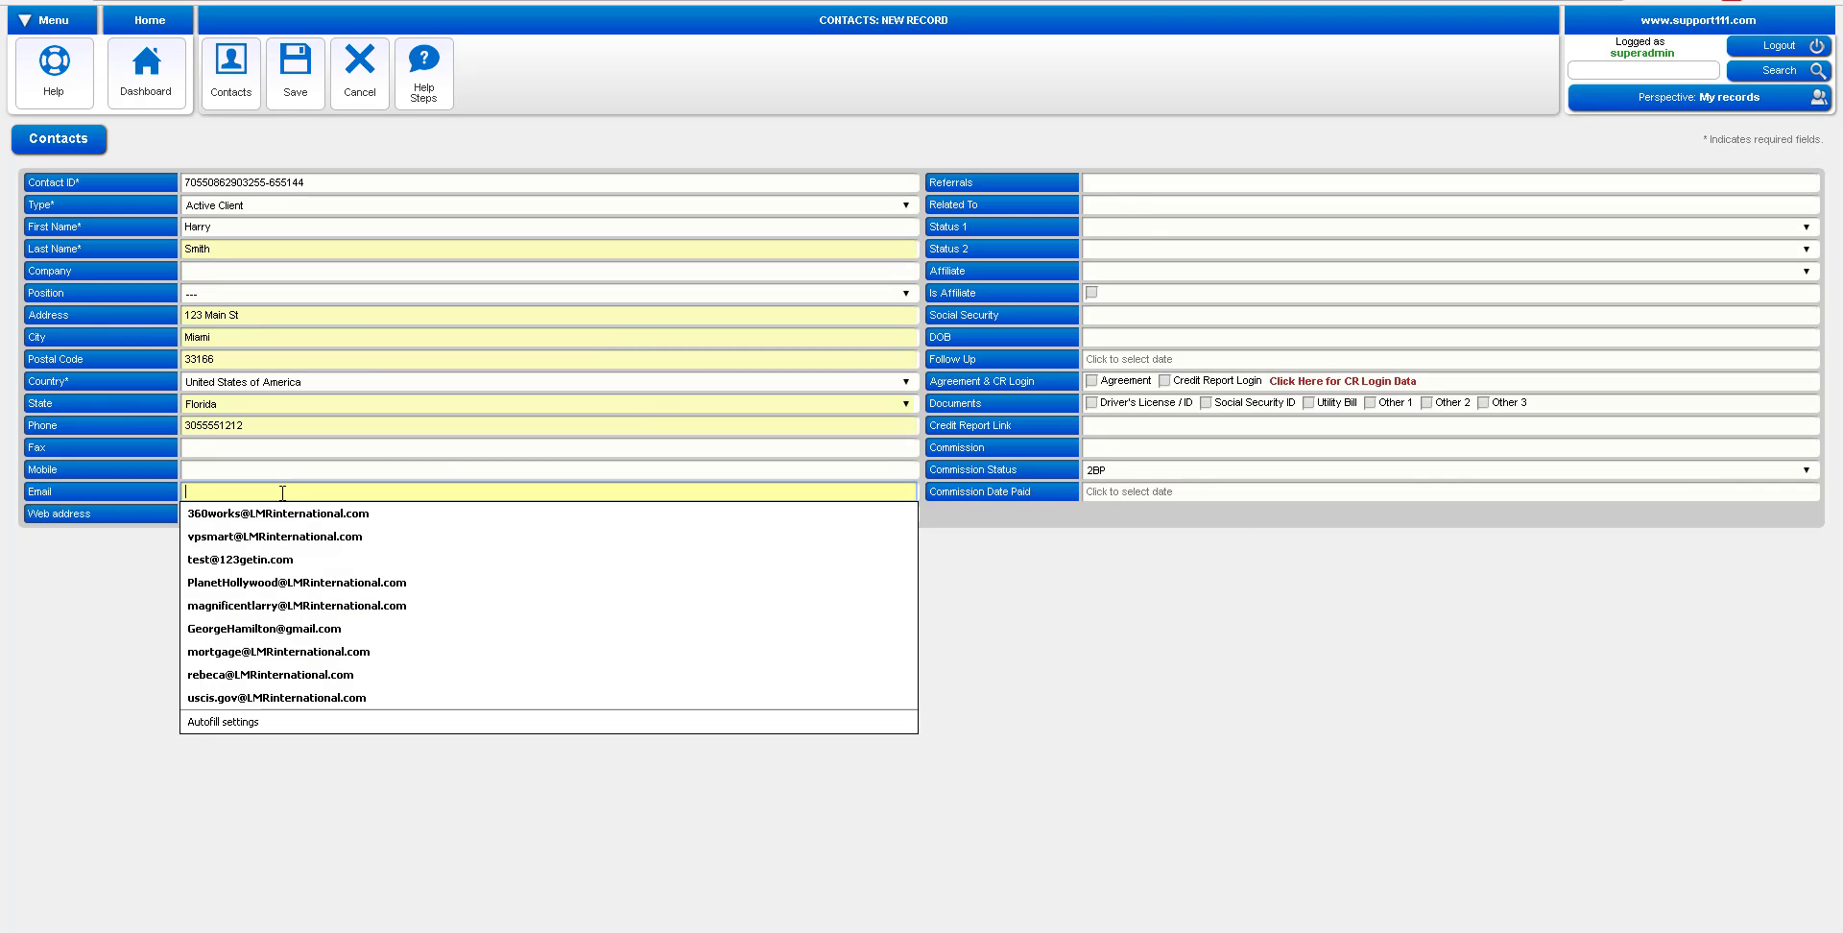
pyautogui.press('Escape')
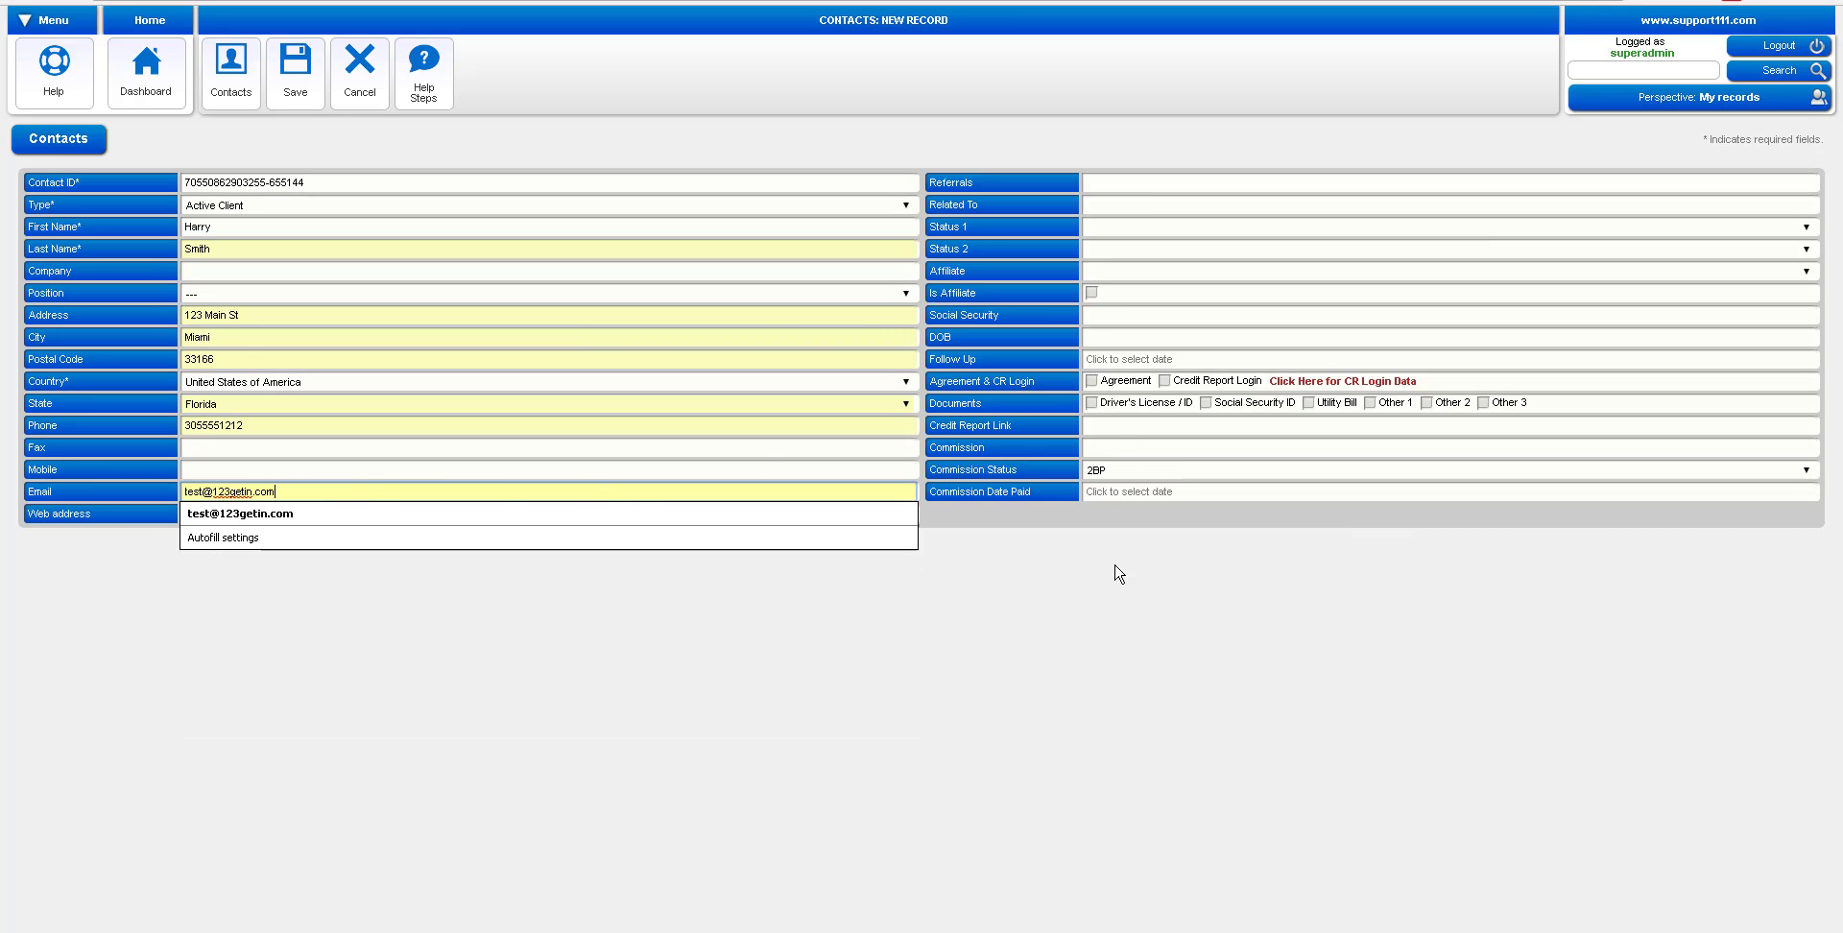
pyautogui.click(1113, 607)
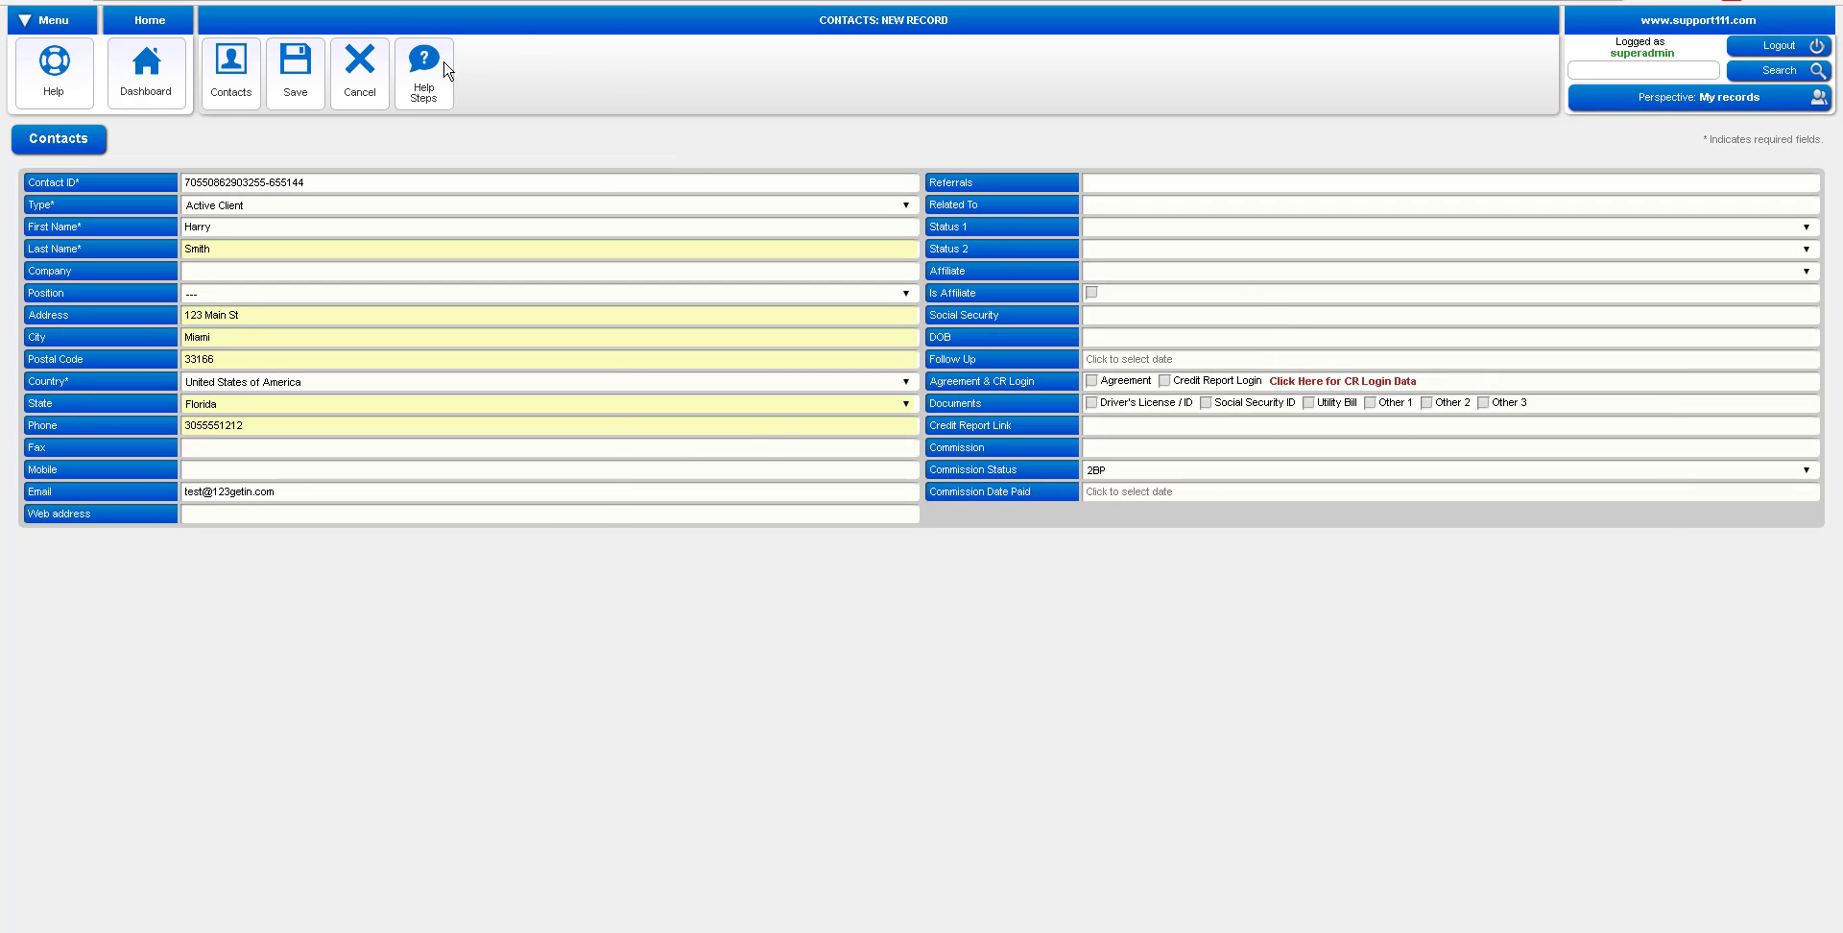
pyautogui.click(303, 95)
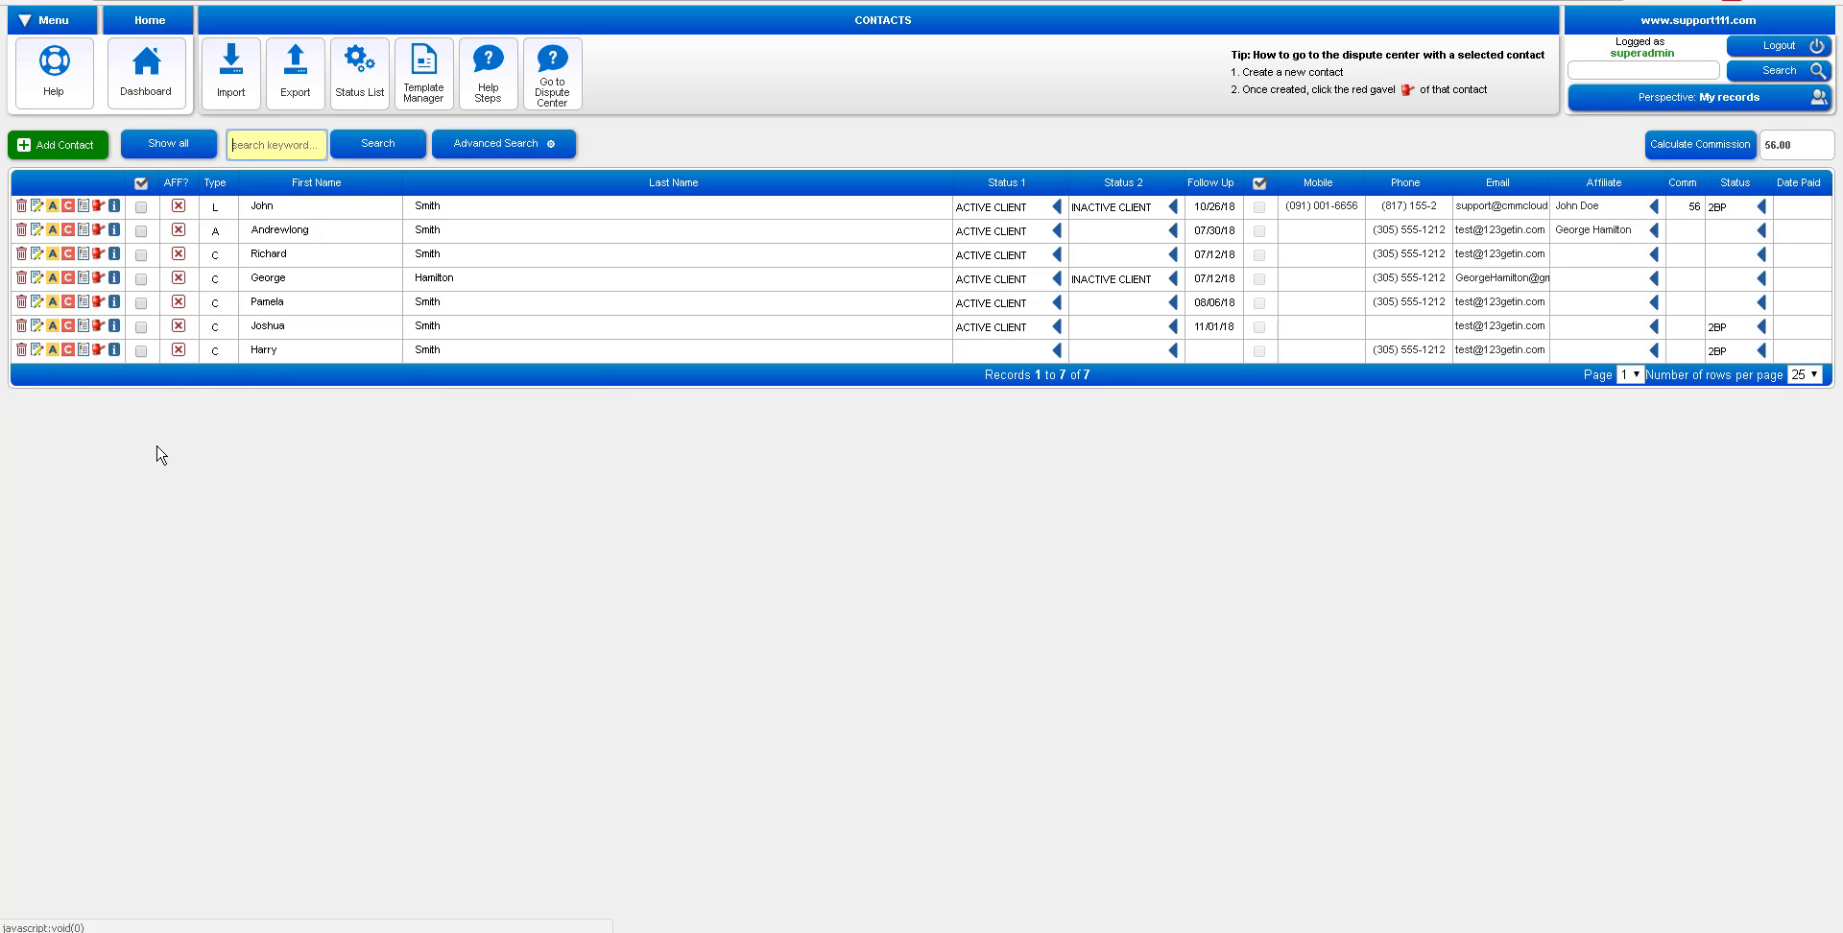
# Open the new client's Dispute Center on the Extract Disputes page
pyautogui.click(99, 351)
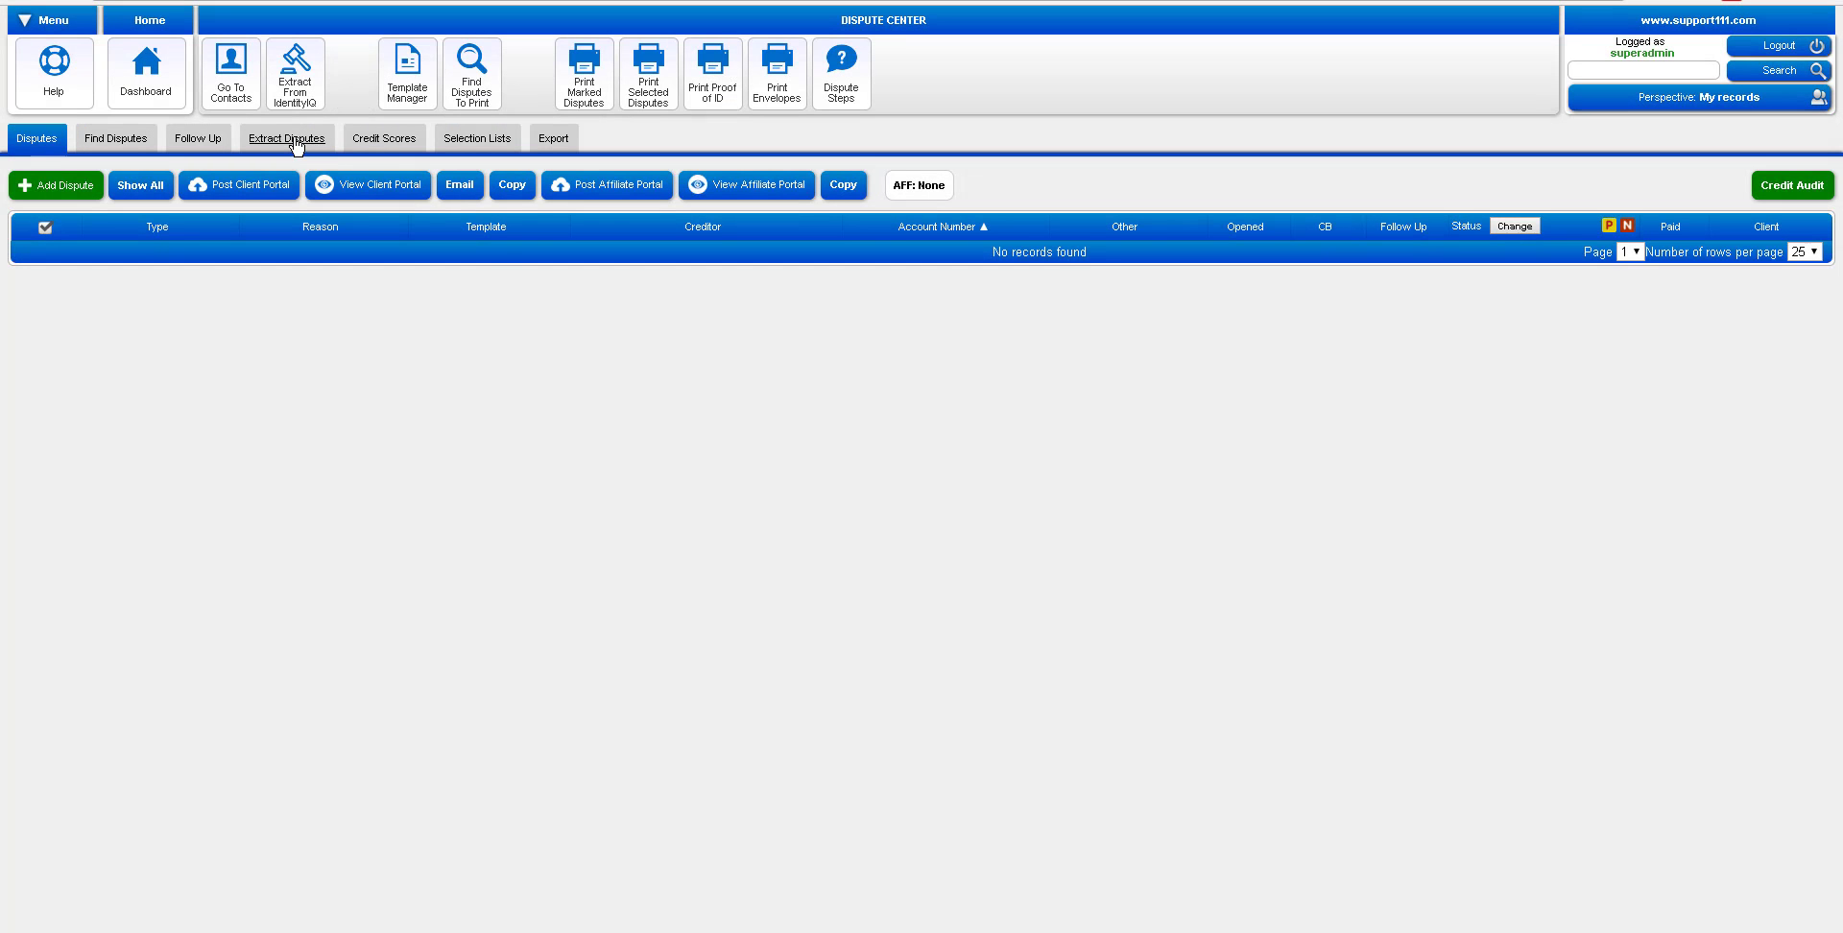
pyautogui.click(288, 138)
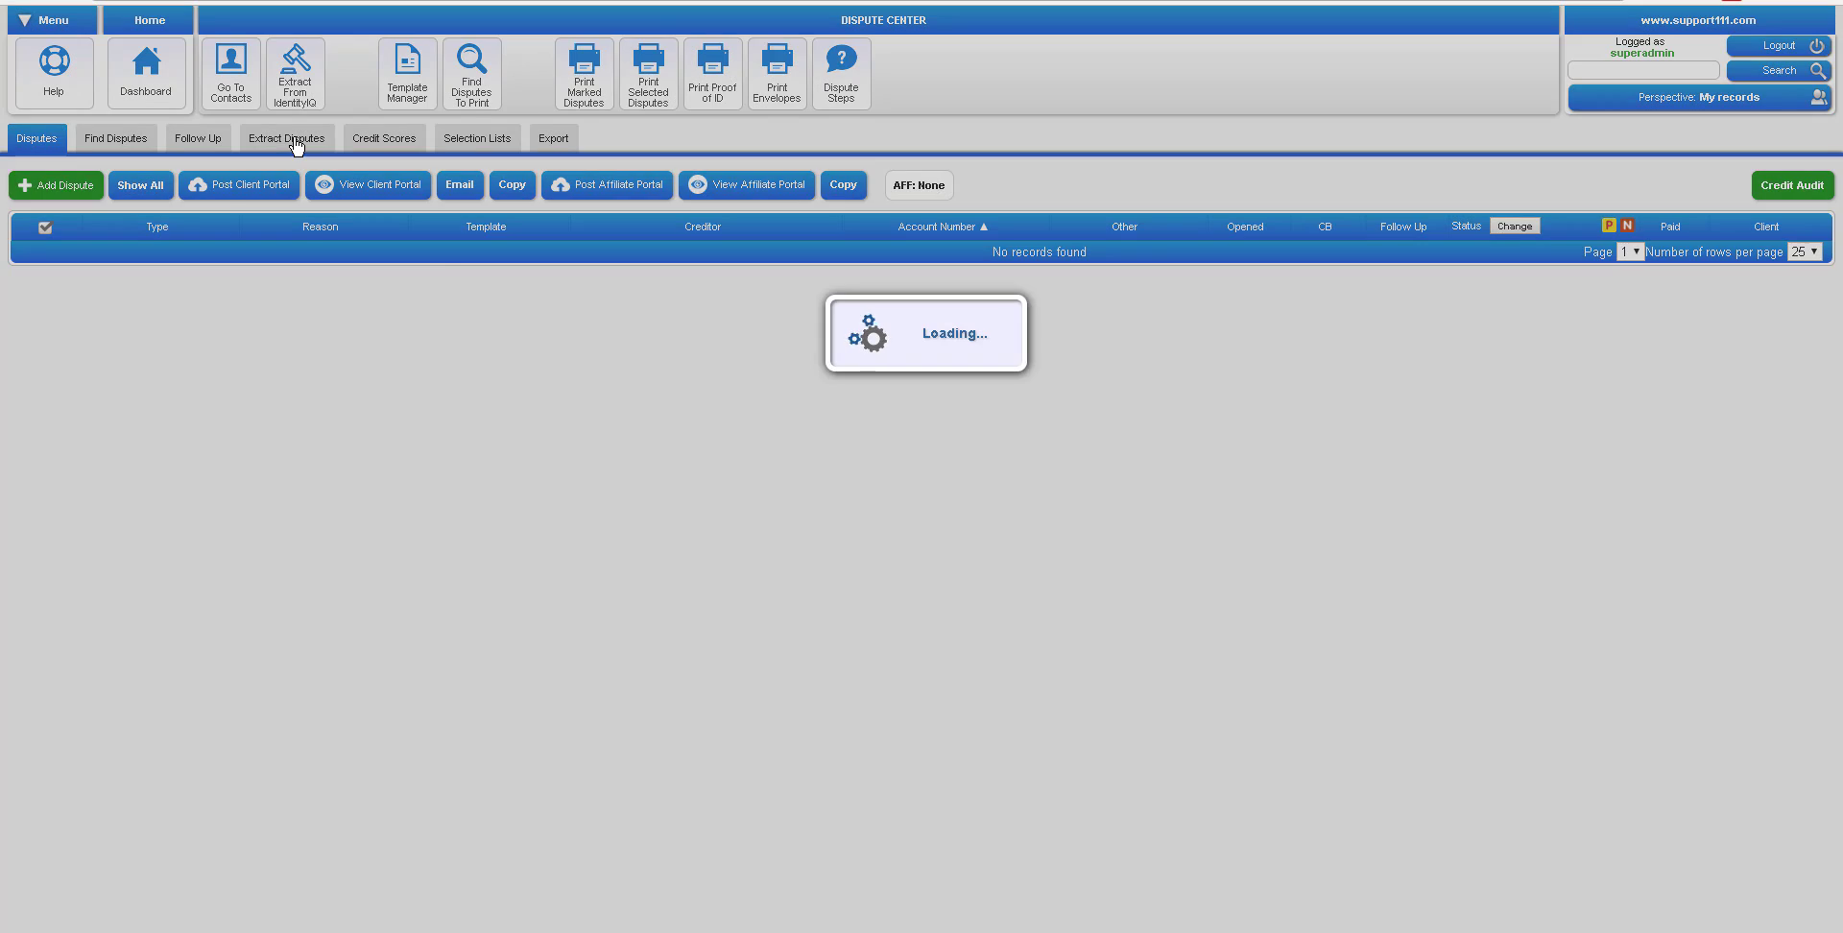
pyautogui.click(626, 281)
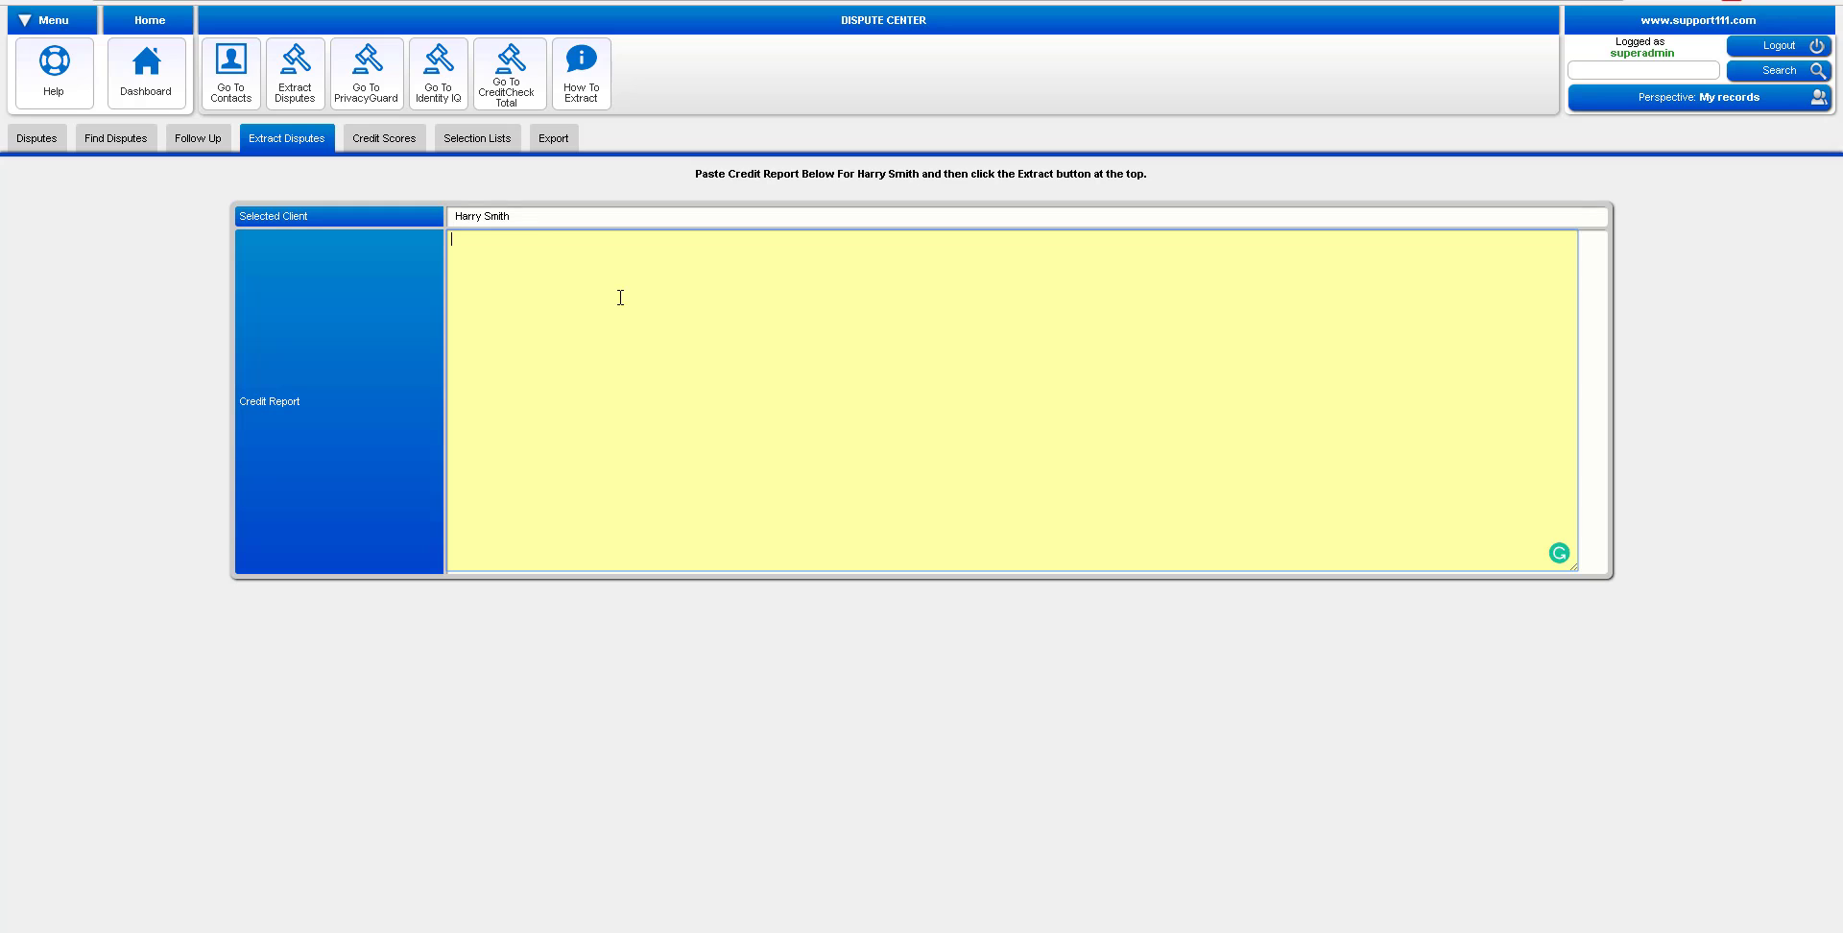
# Copy the full credit report, paste it as plain text, and extract disputes
pyautogui.click(556, 398)
pyautogui.hotkey('ctrl', 'Tab')
pyautogui.hotkey('ctrl', 'a')
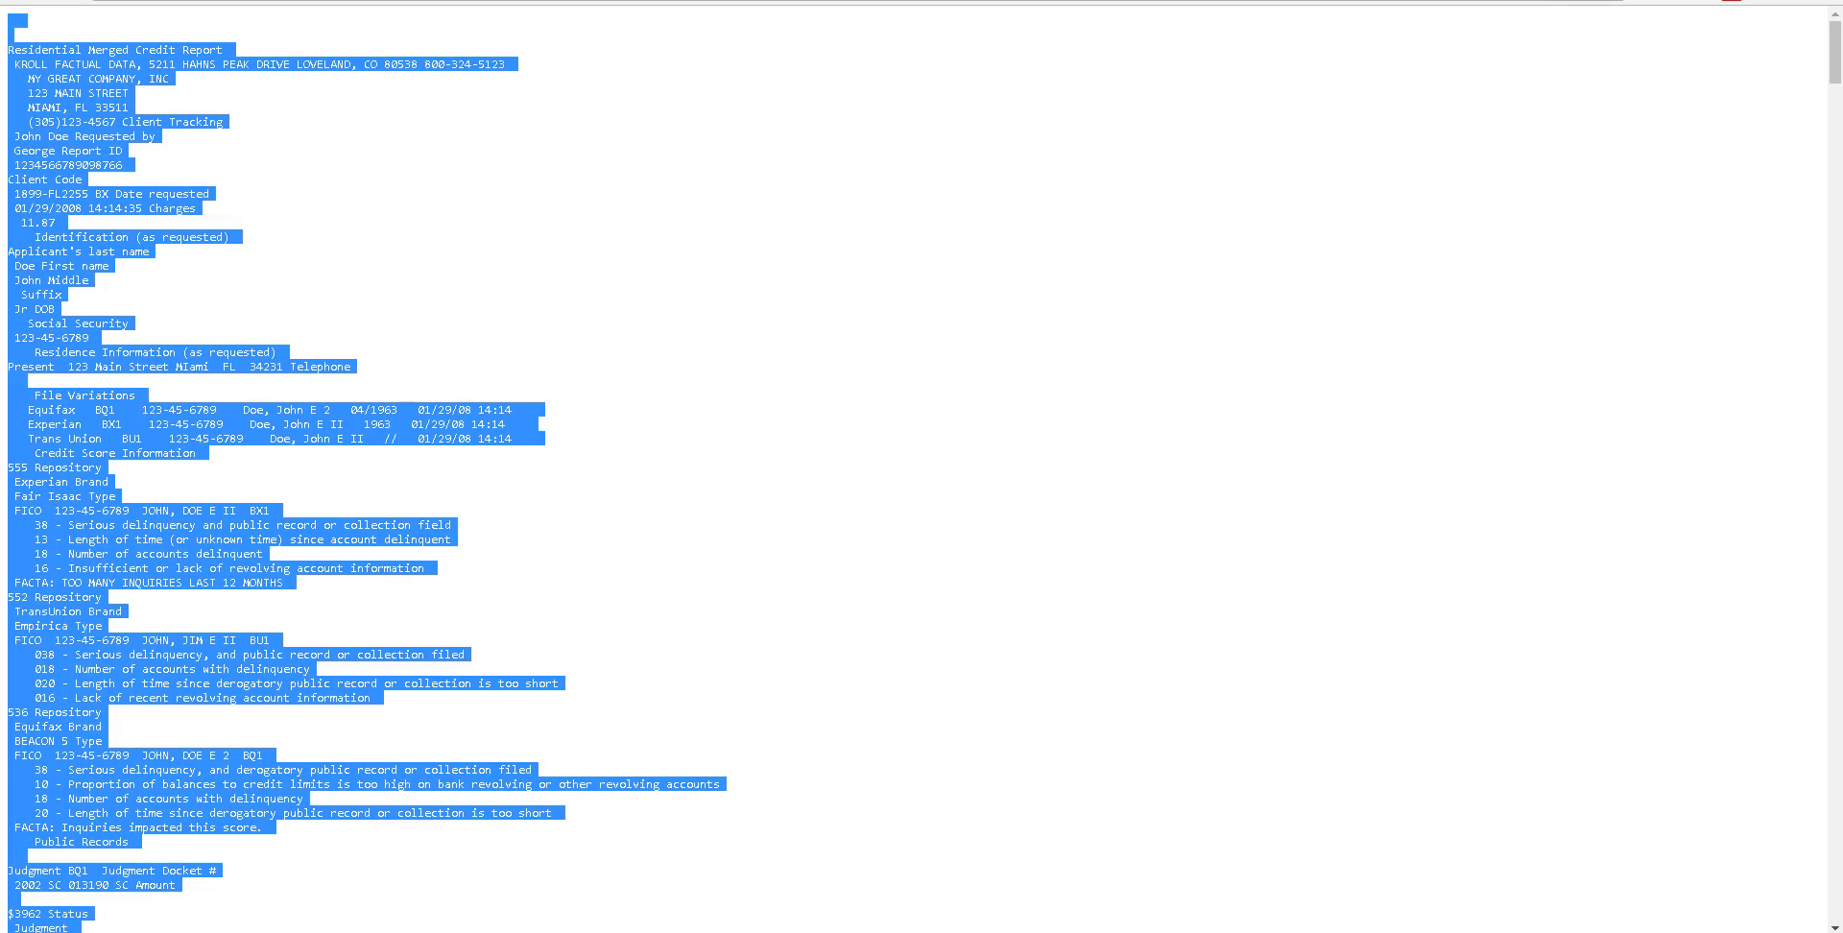
pyautogui.hotkey('ctrl', 'shift', 'Tab')
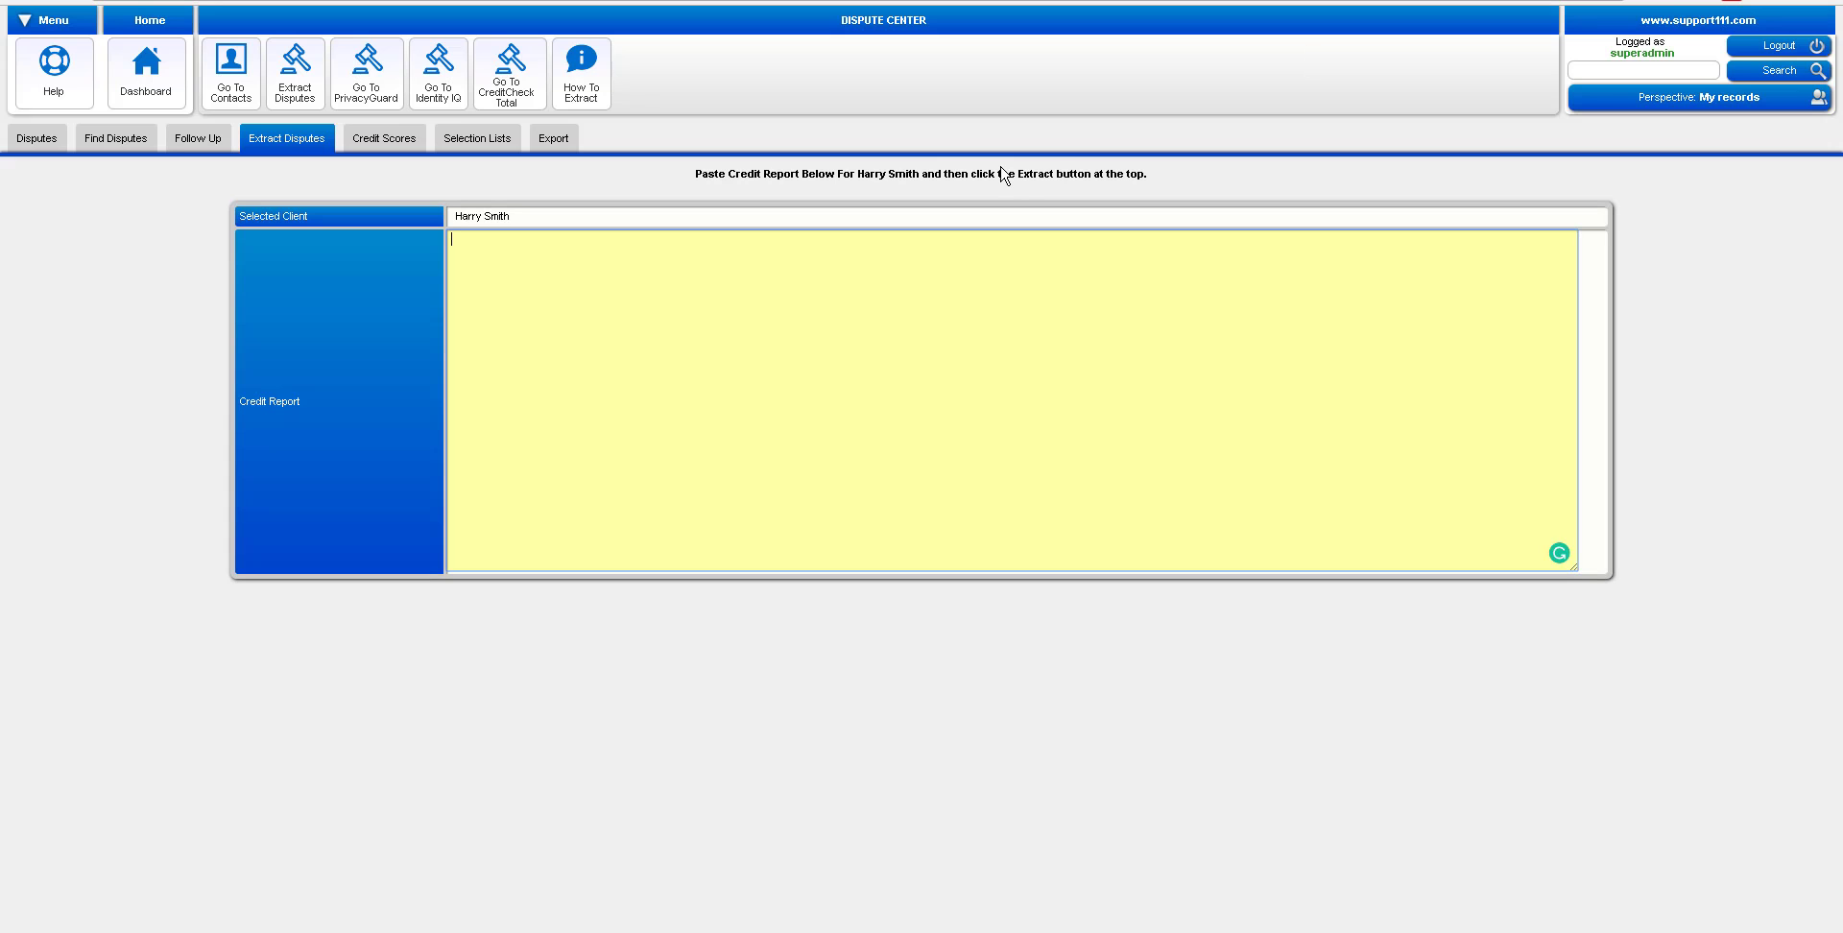
pyautogui.rightClick(536, 290)
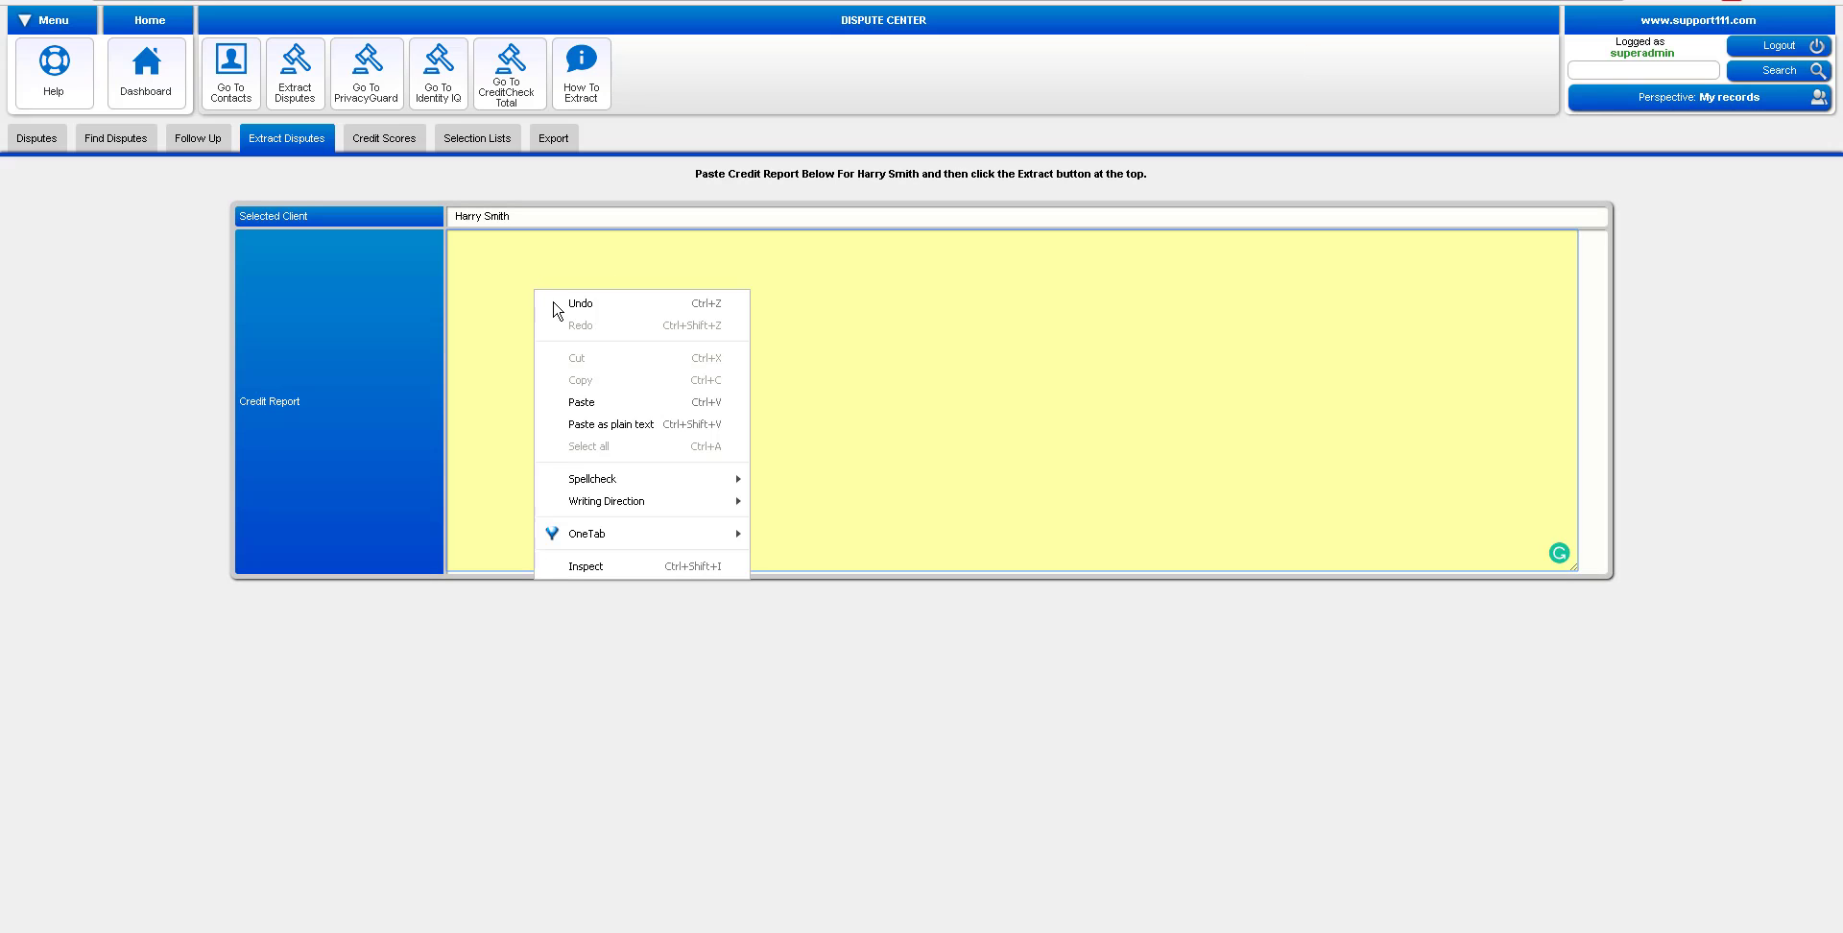
pyautogui.click(611, 424)
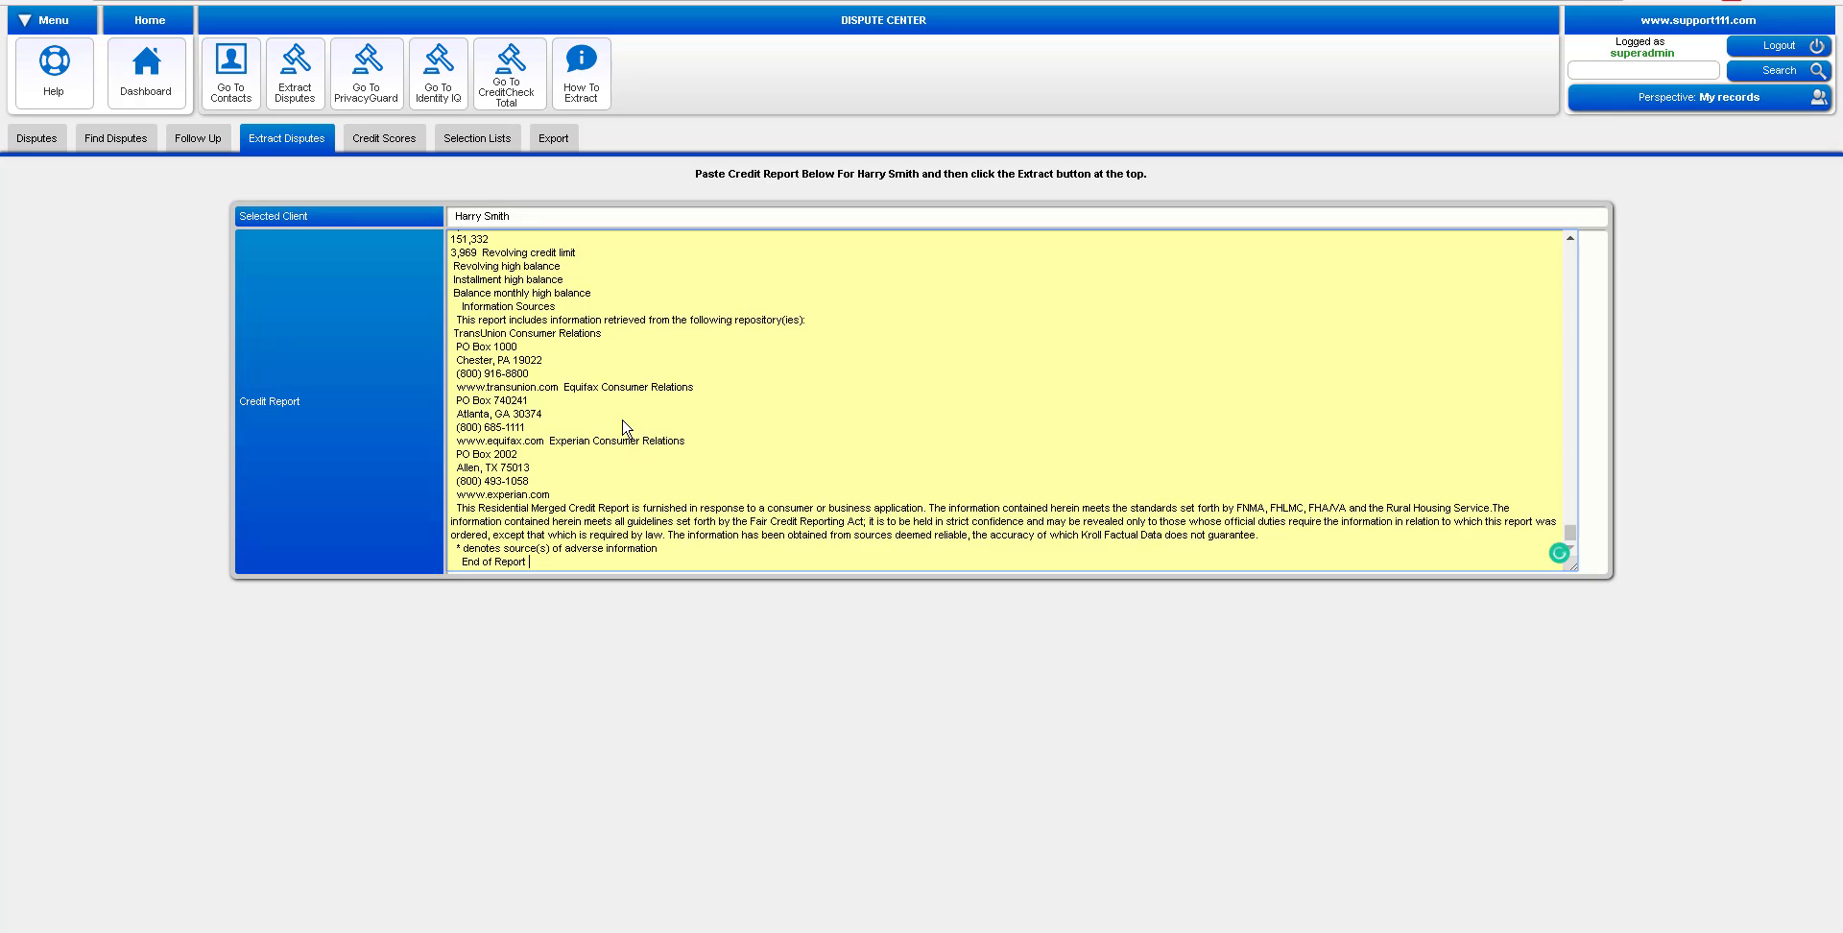
pyautogui.click(294, 79)
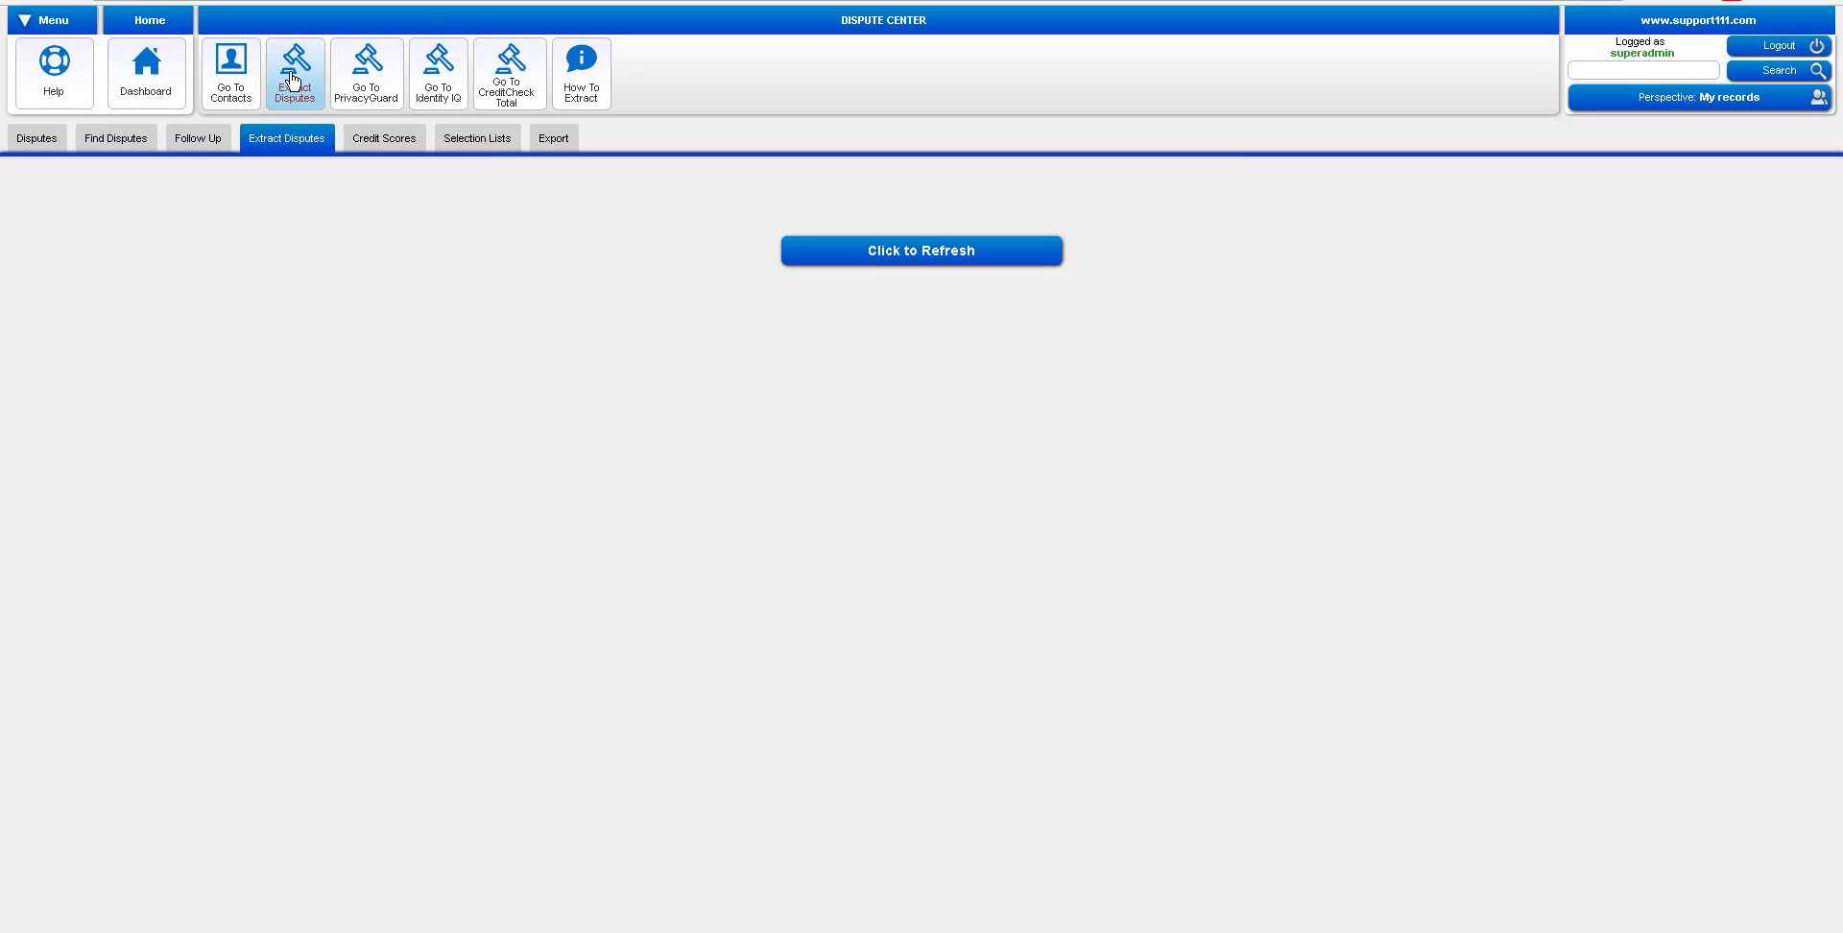
# Refresh to load the 41 disputes and inspect the PAYMENTECH and AND VENEZIA AT reasons and US PROBATN creditor details
pyautogui.click(851, 261)
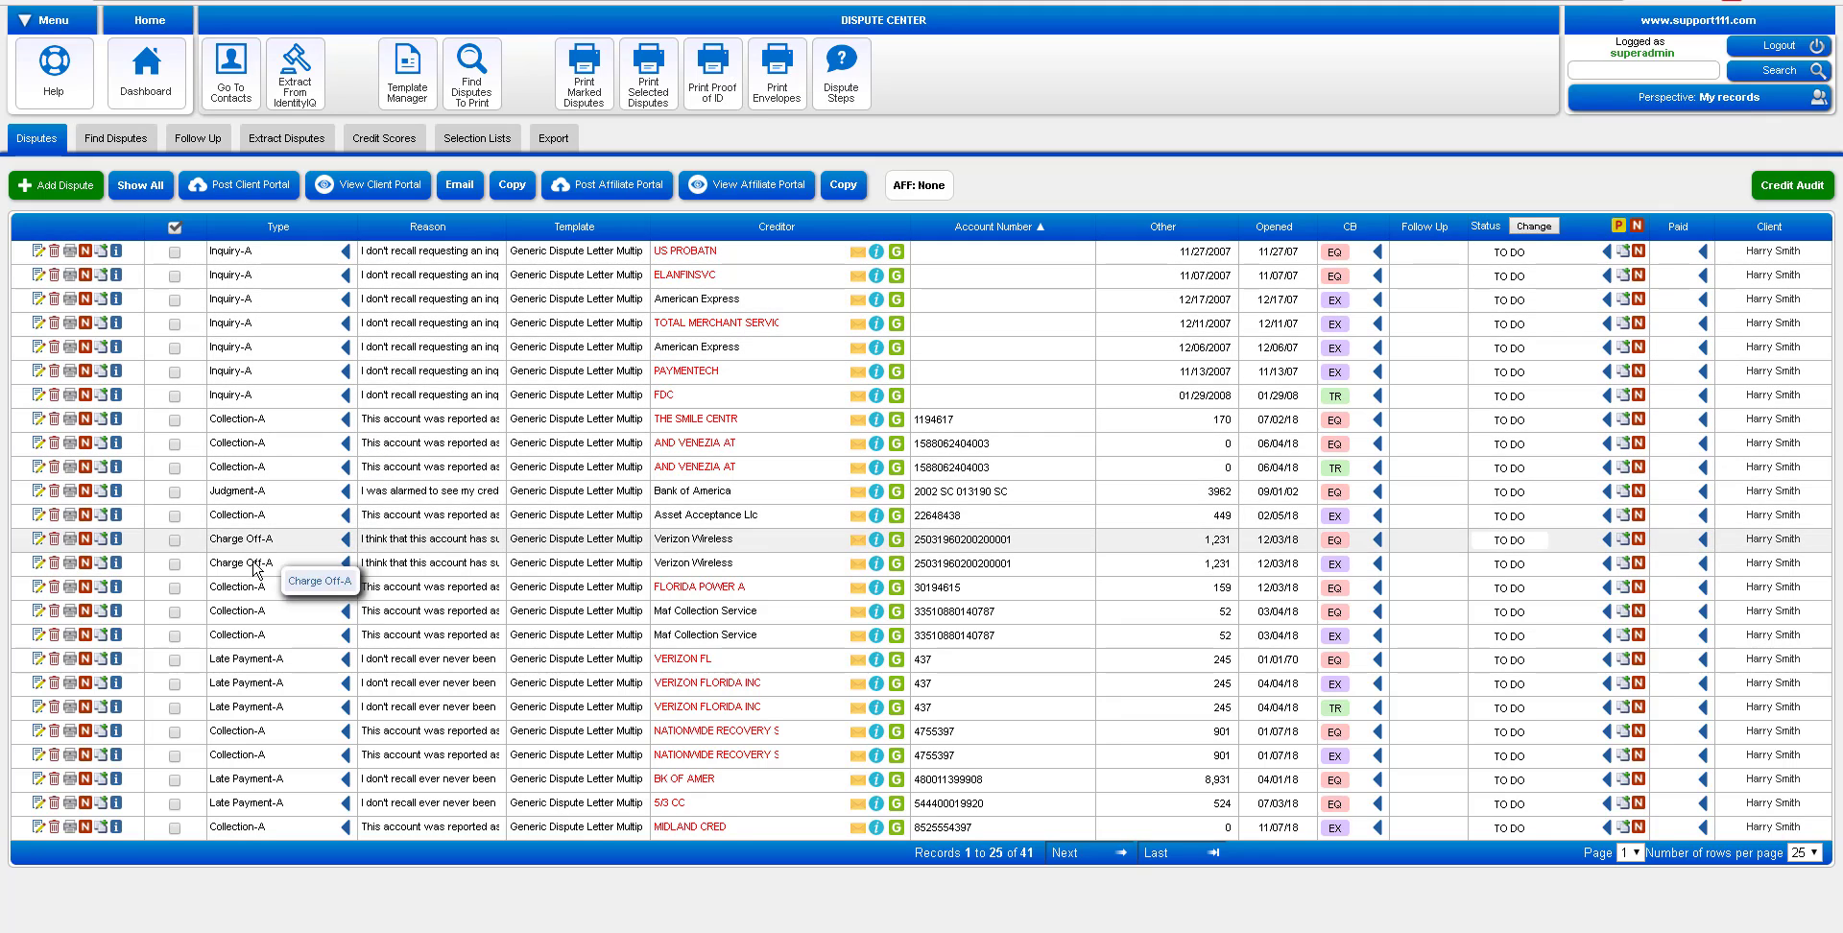
pyautogui.click(423, 375)
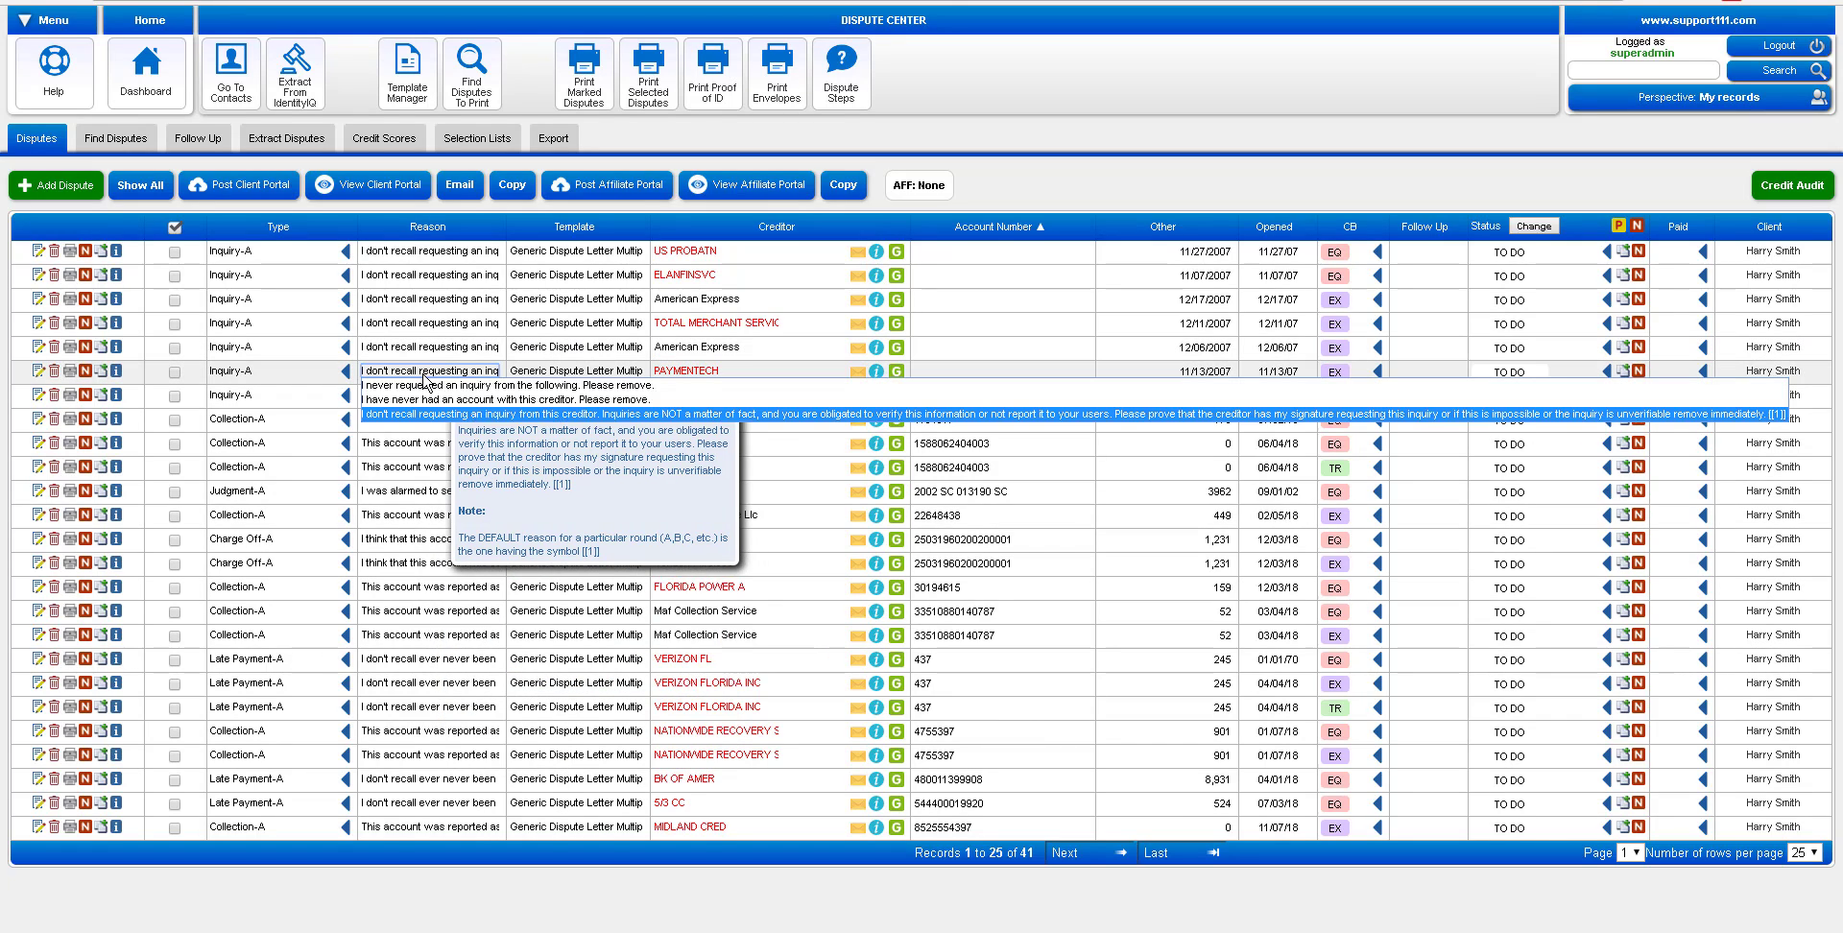
pyautogui.click(415, 447)
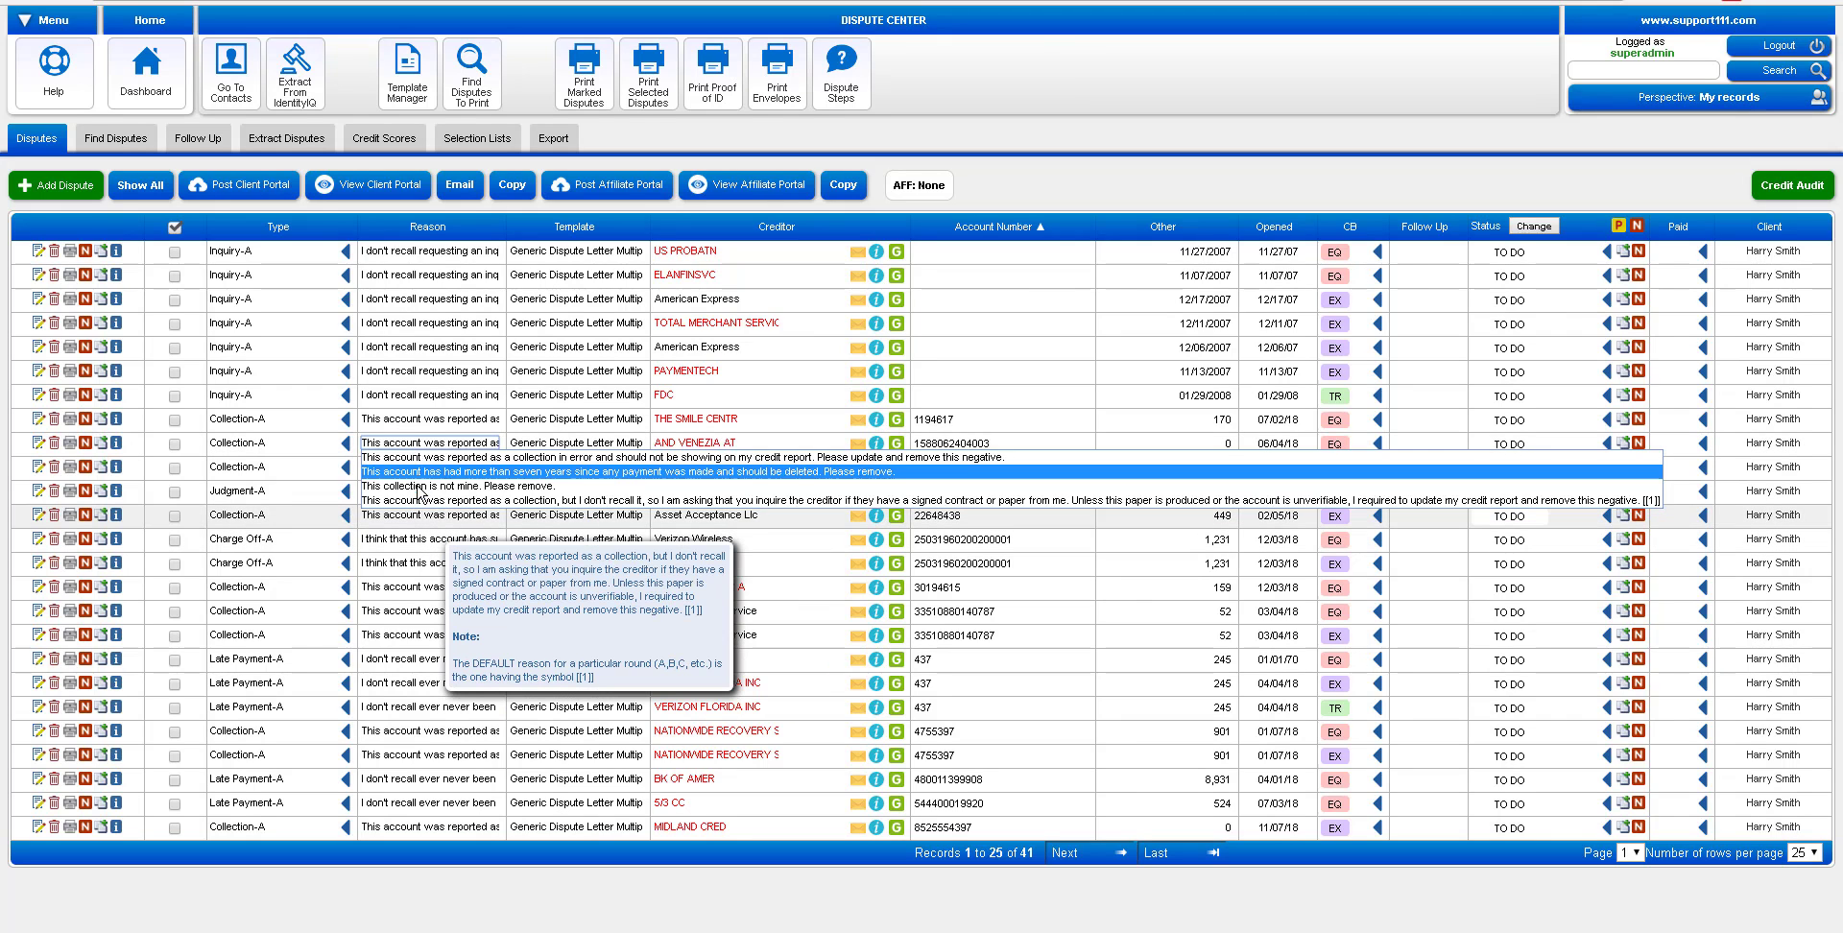
pyautogui.click(967, 95)
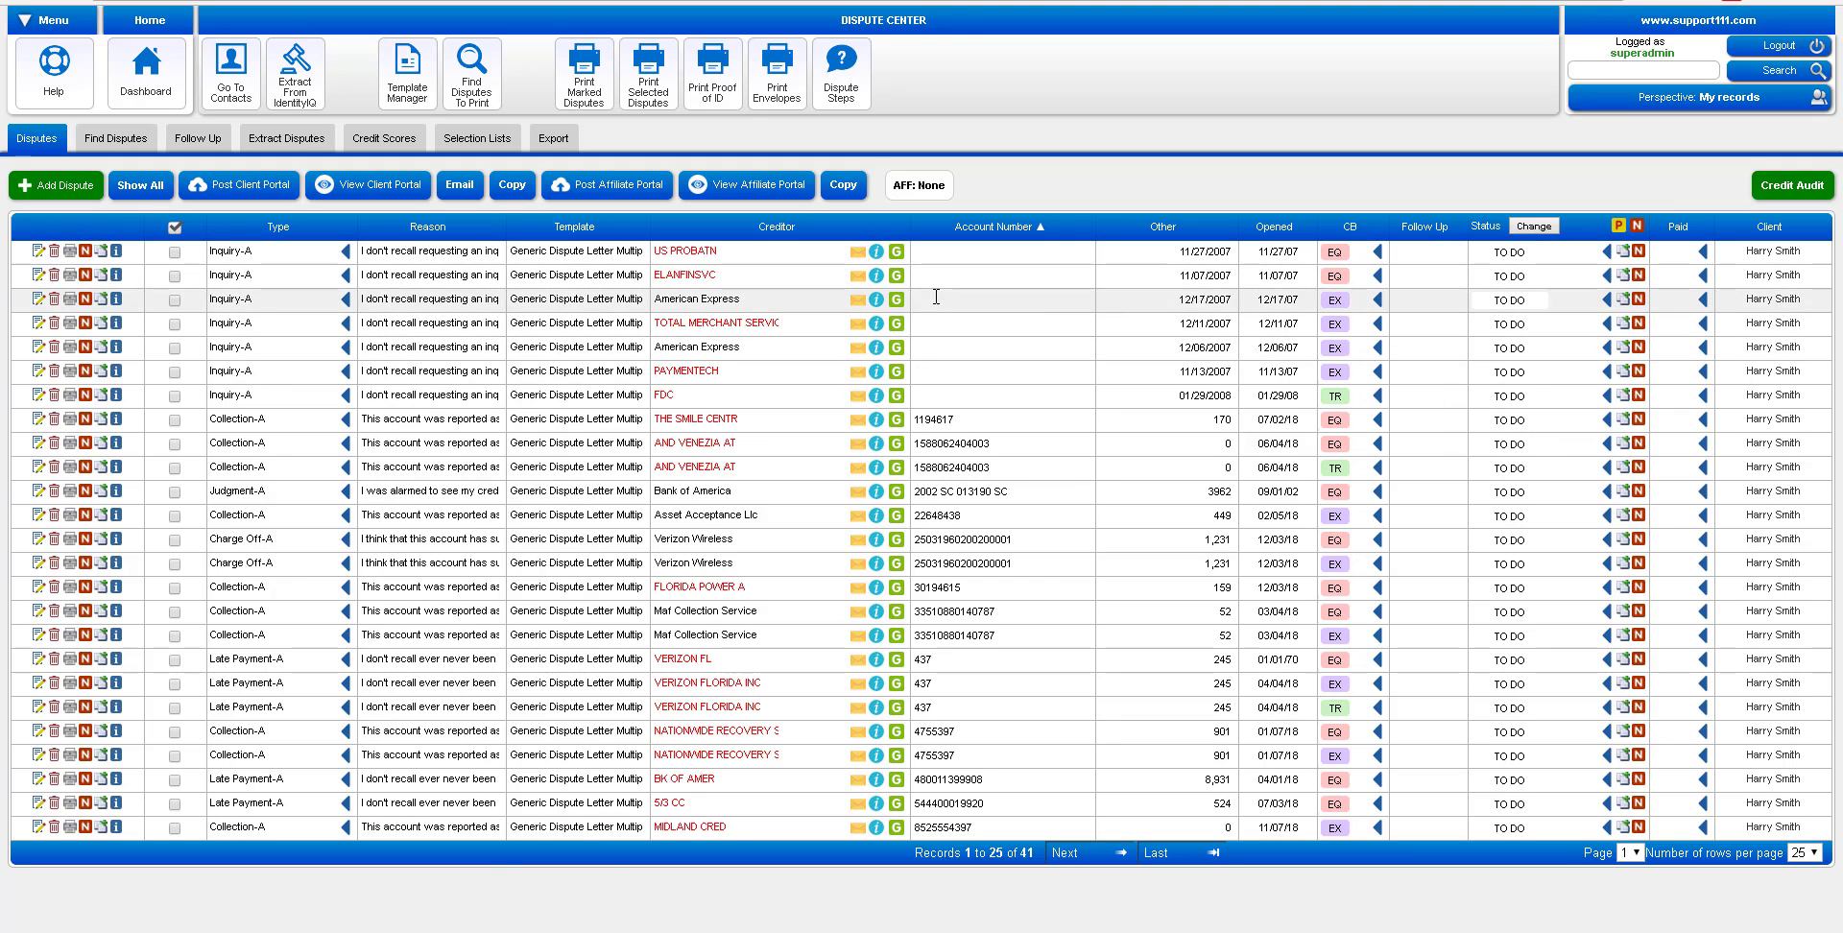
pyautogui.click(879, 253)
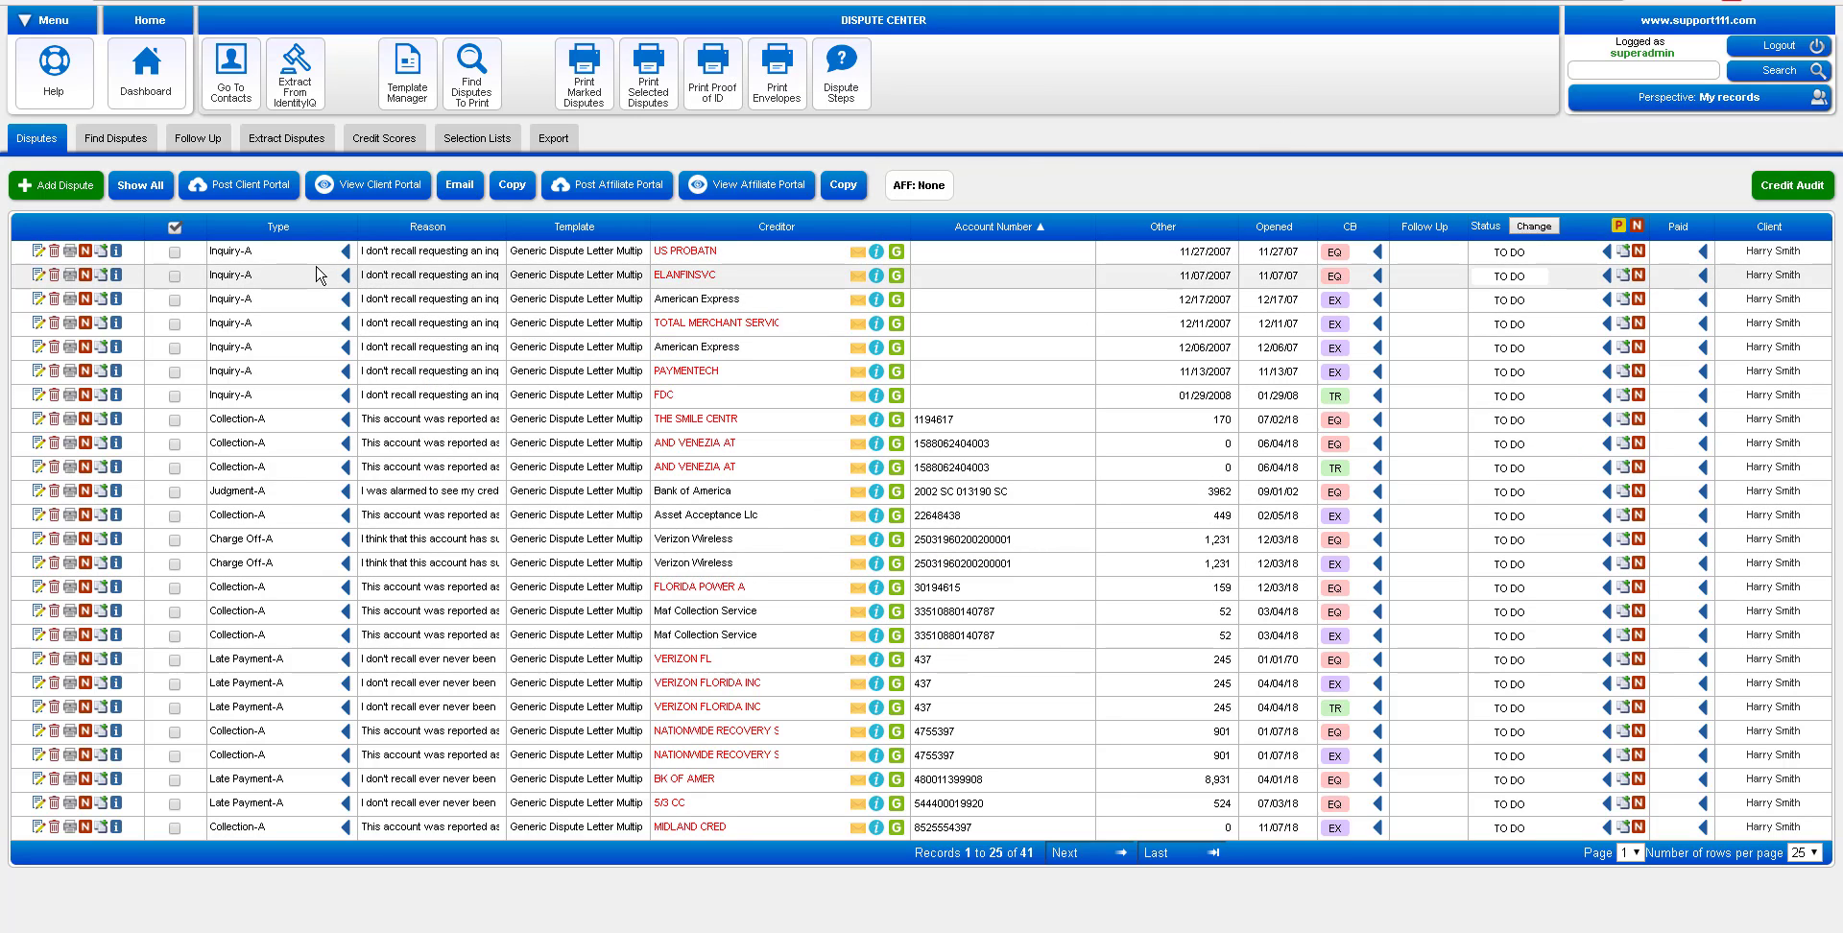
# Omit same-type disputes, print the remaining 34, and download their letters as disputes-2018-09-19.pdf
pyautogui.click(346, 255)
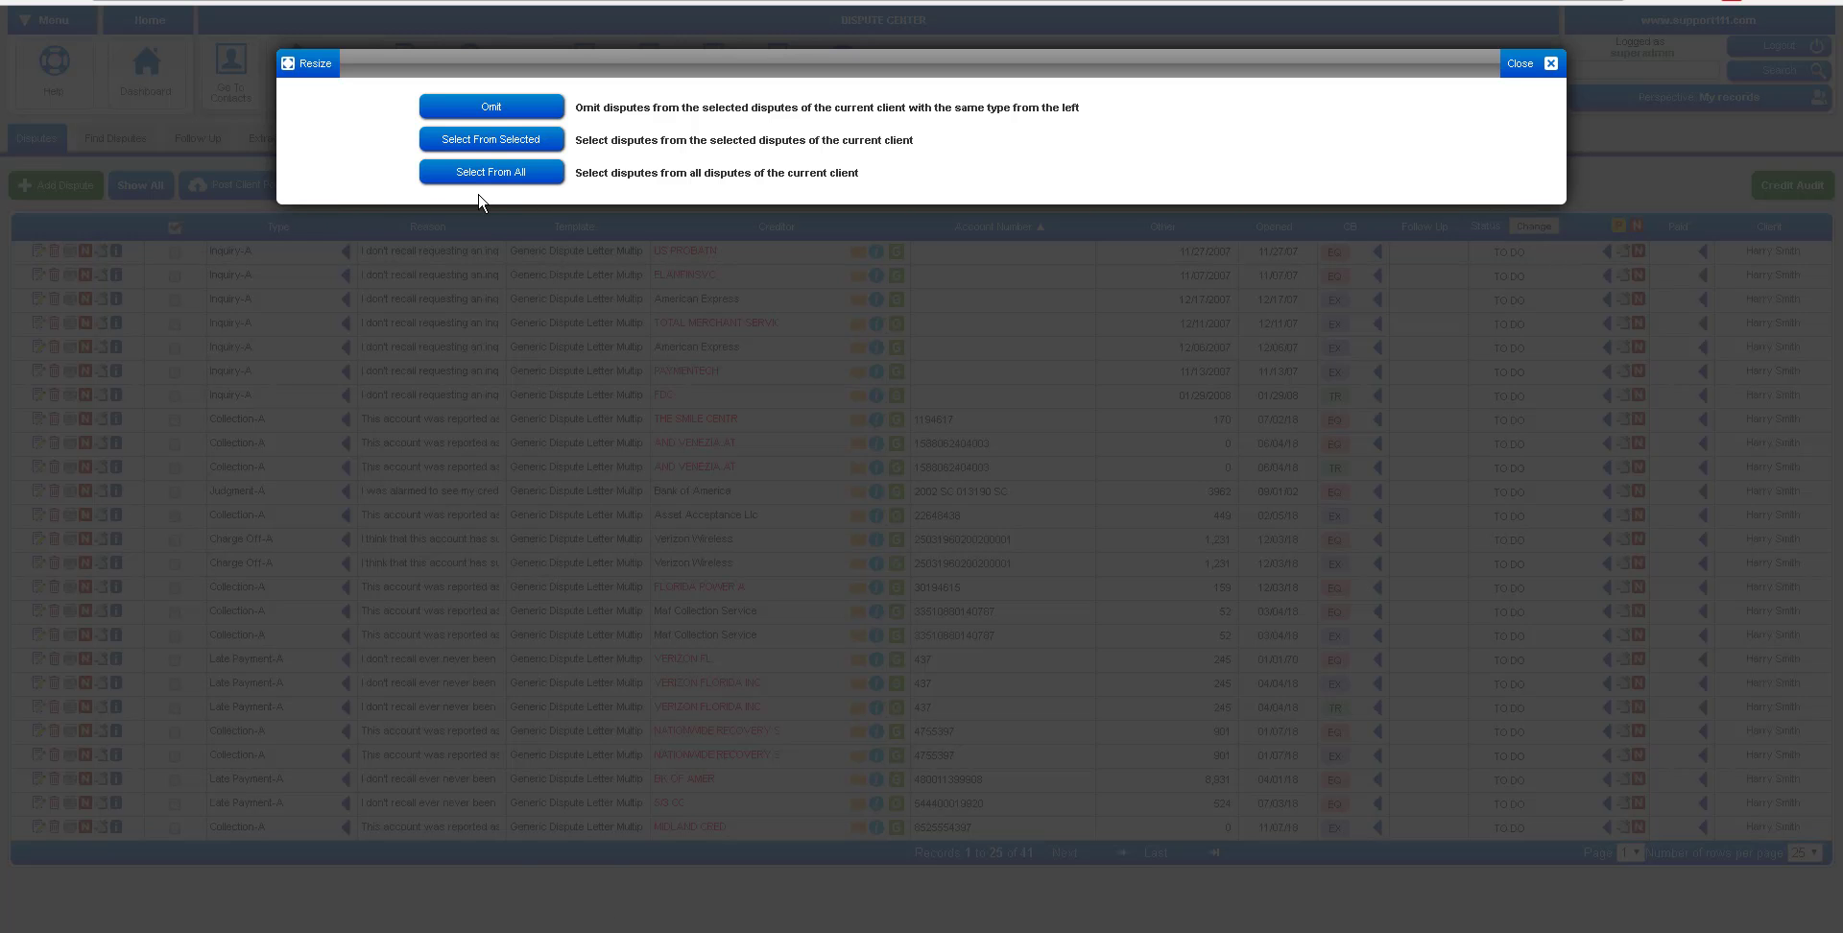
pyautogui.click(505, 115)
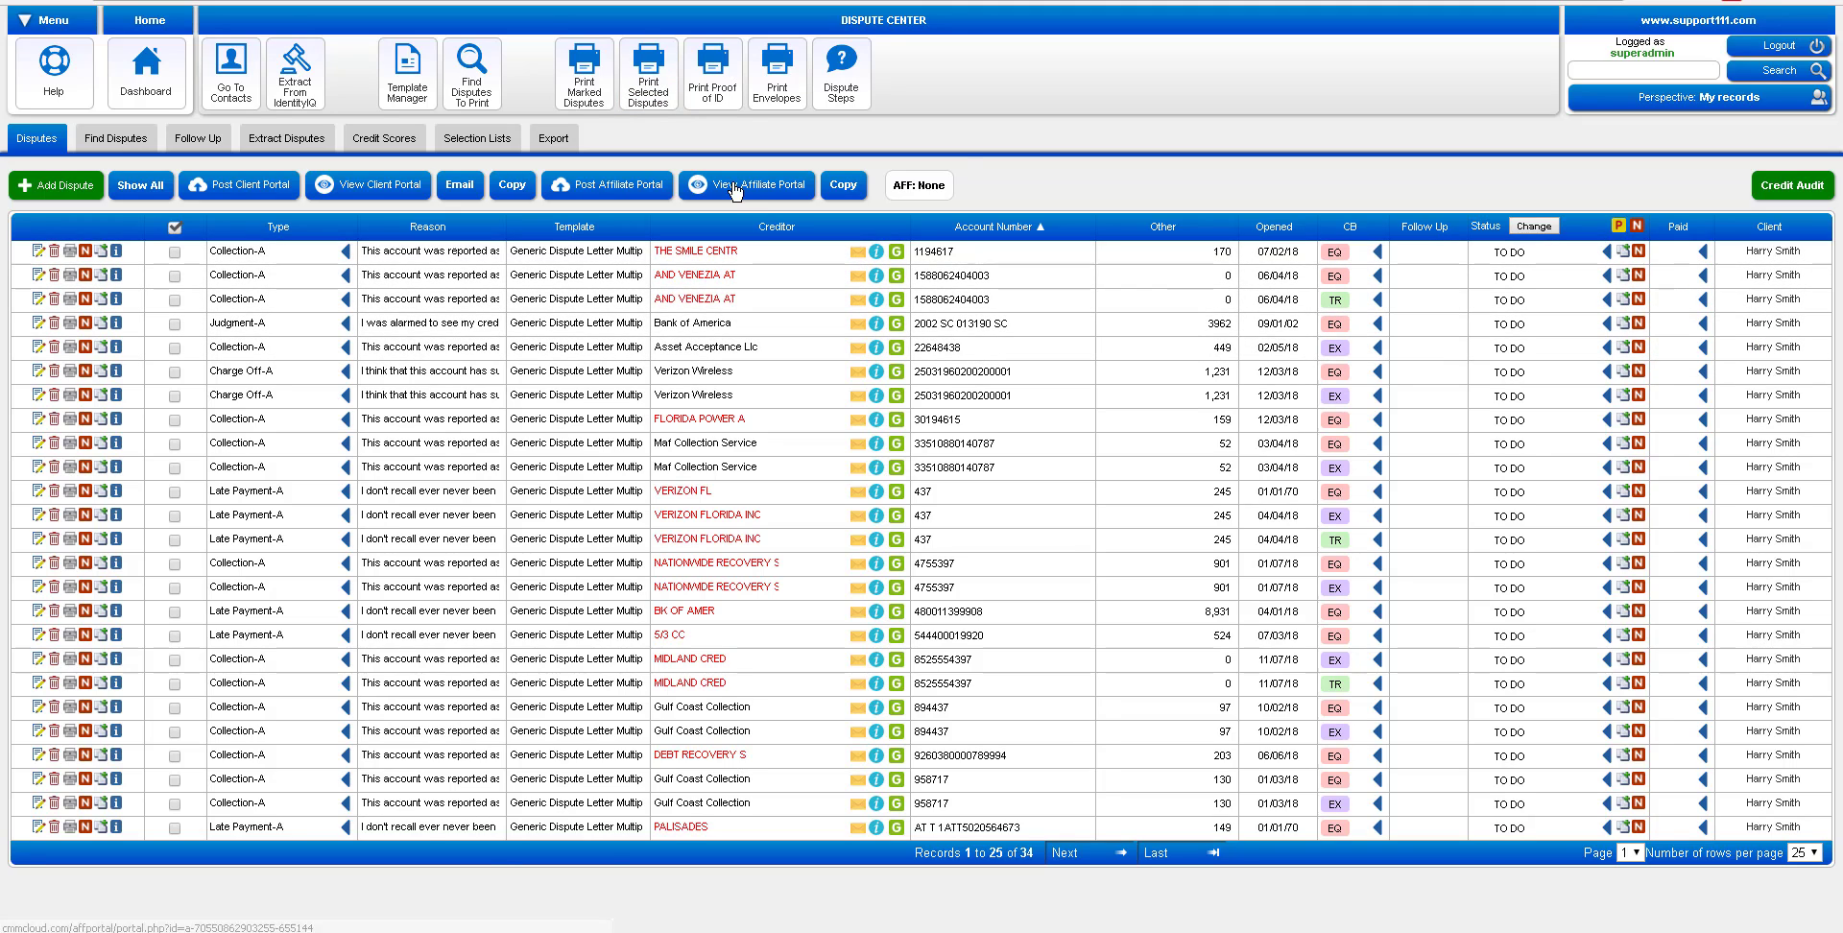
pyautogui.click(649, 105)
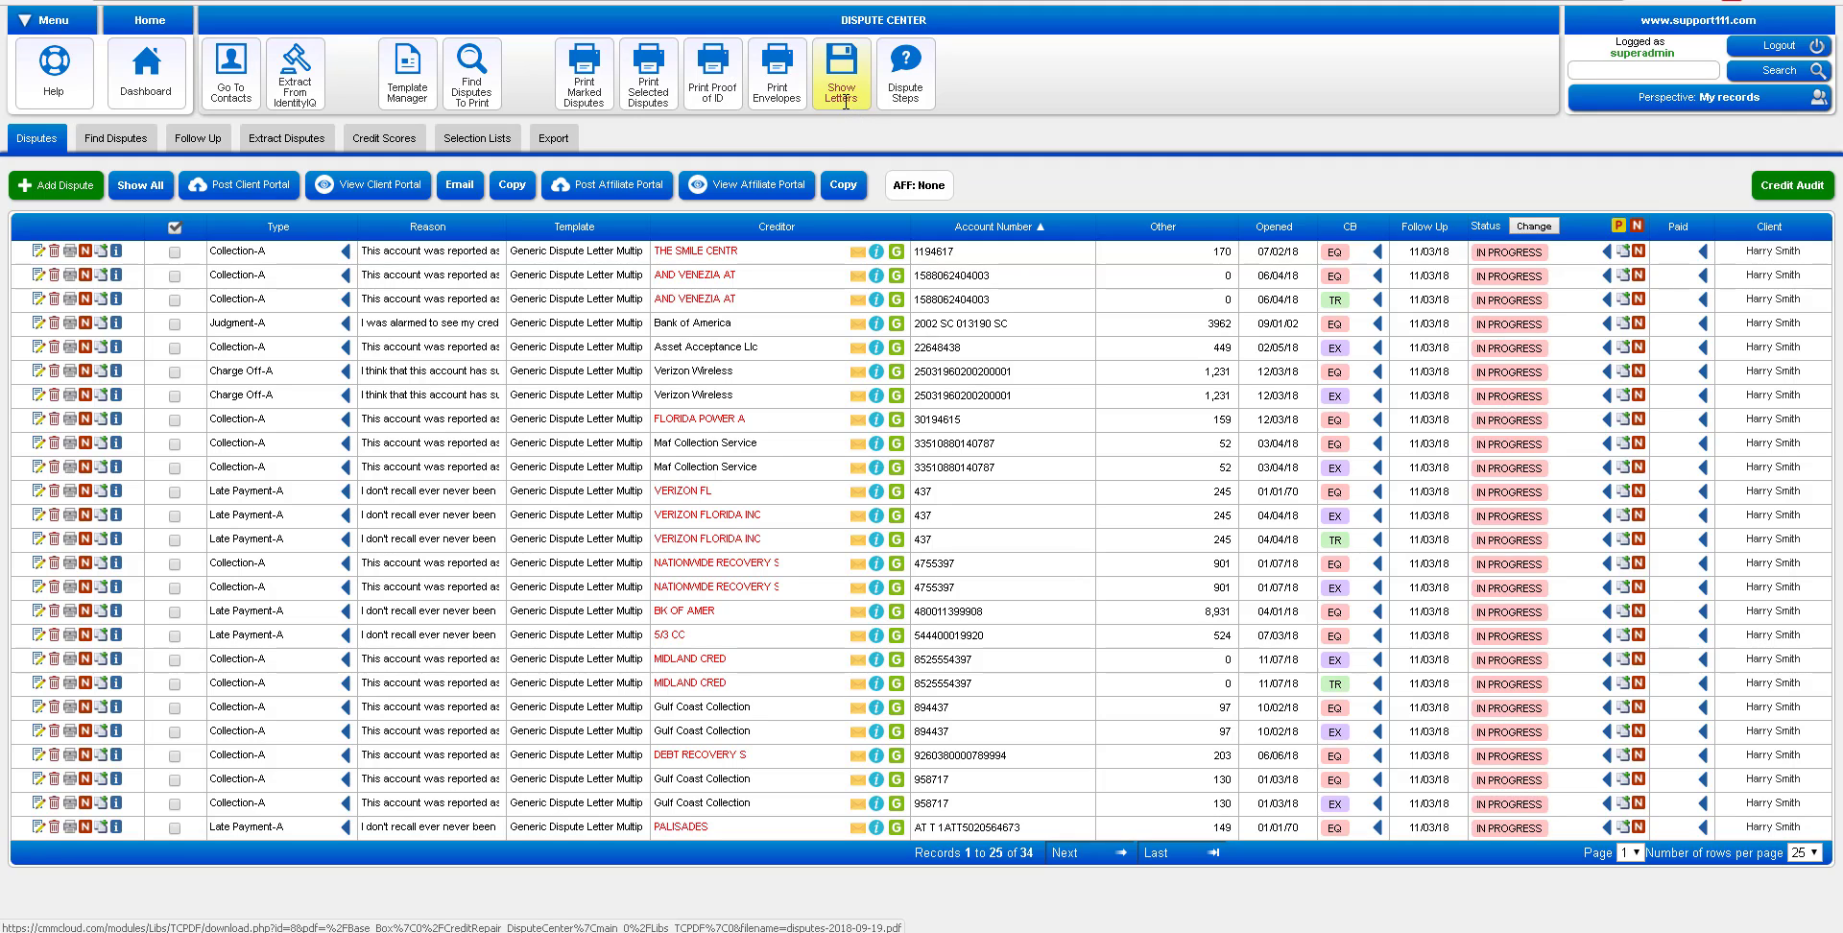
pyautogui.click(845, 96)
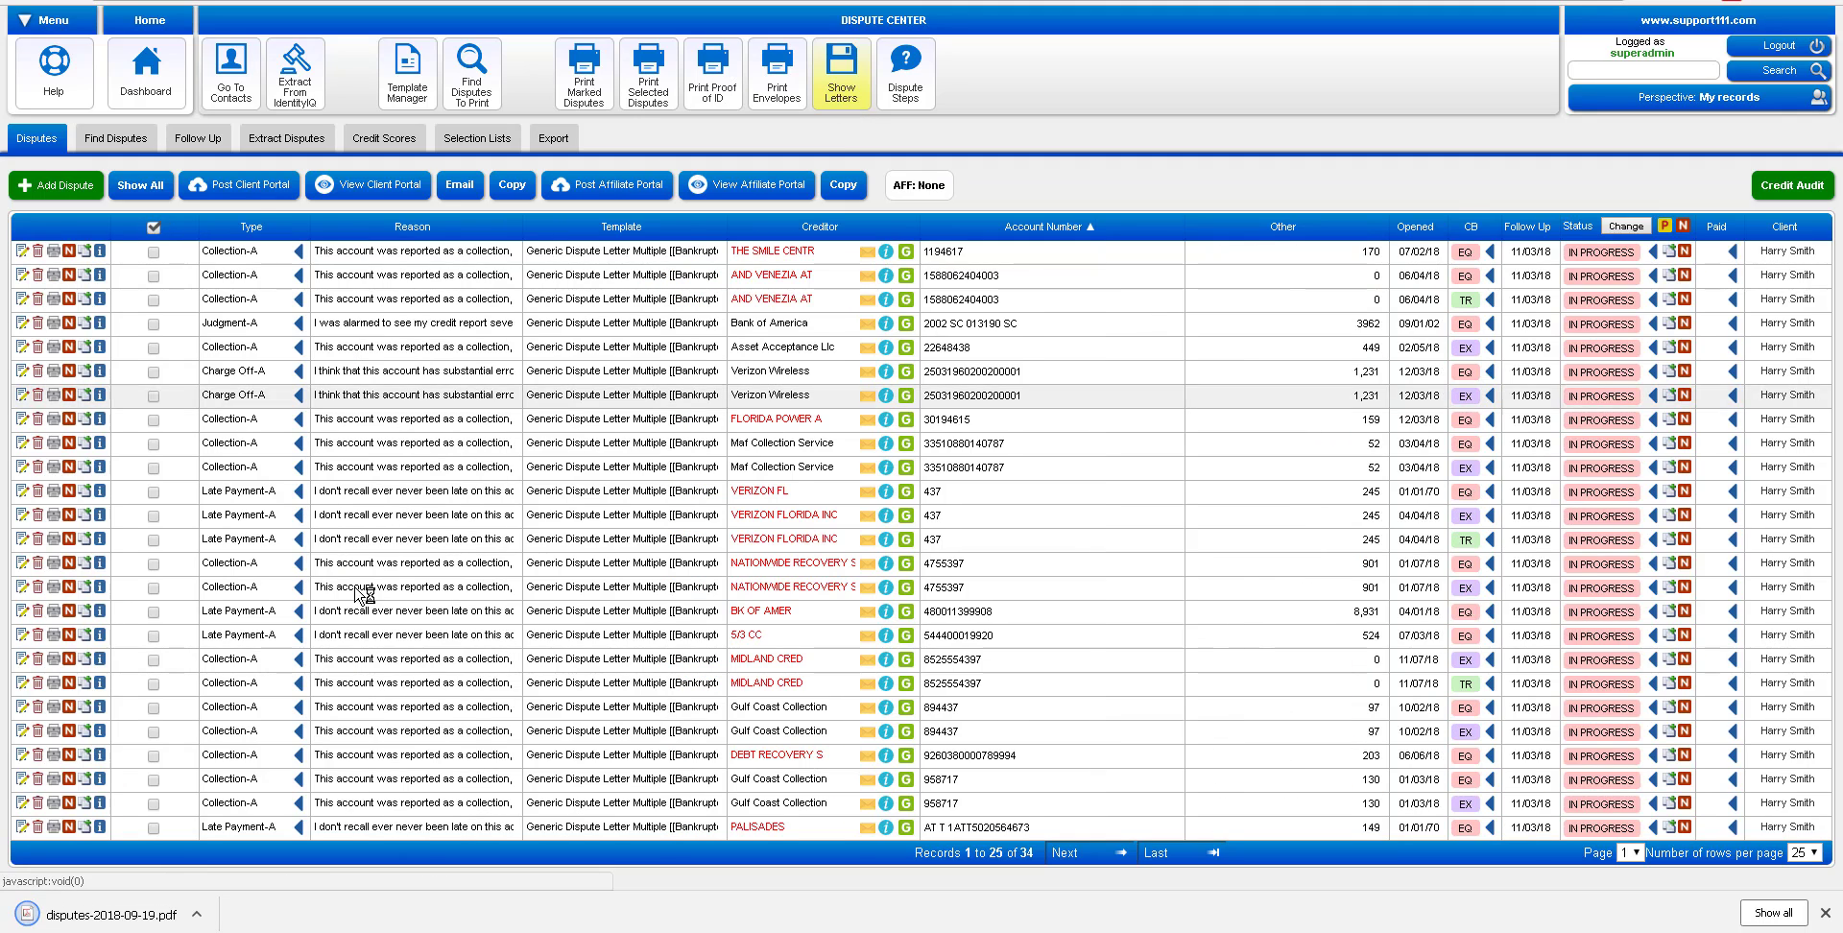
pyautogui.click(197, 919)
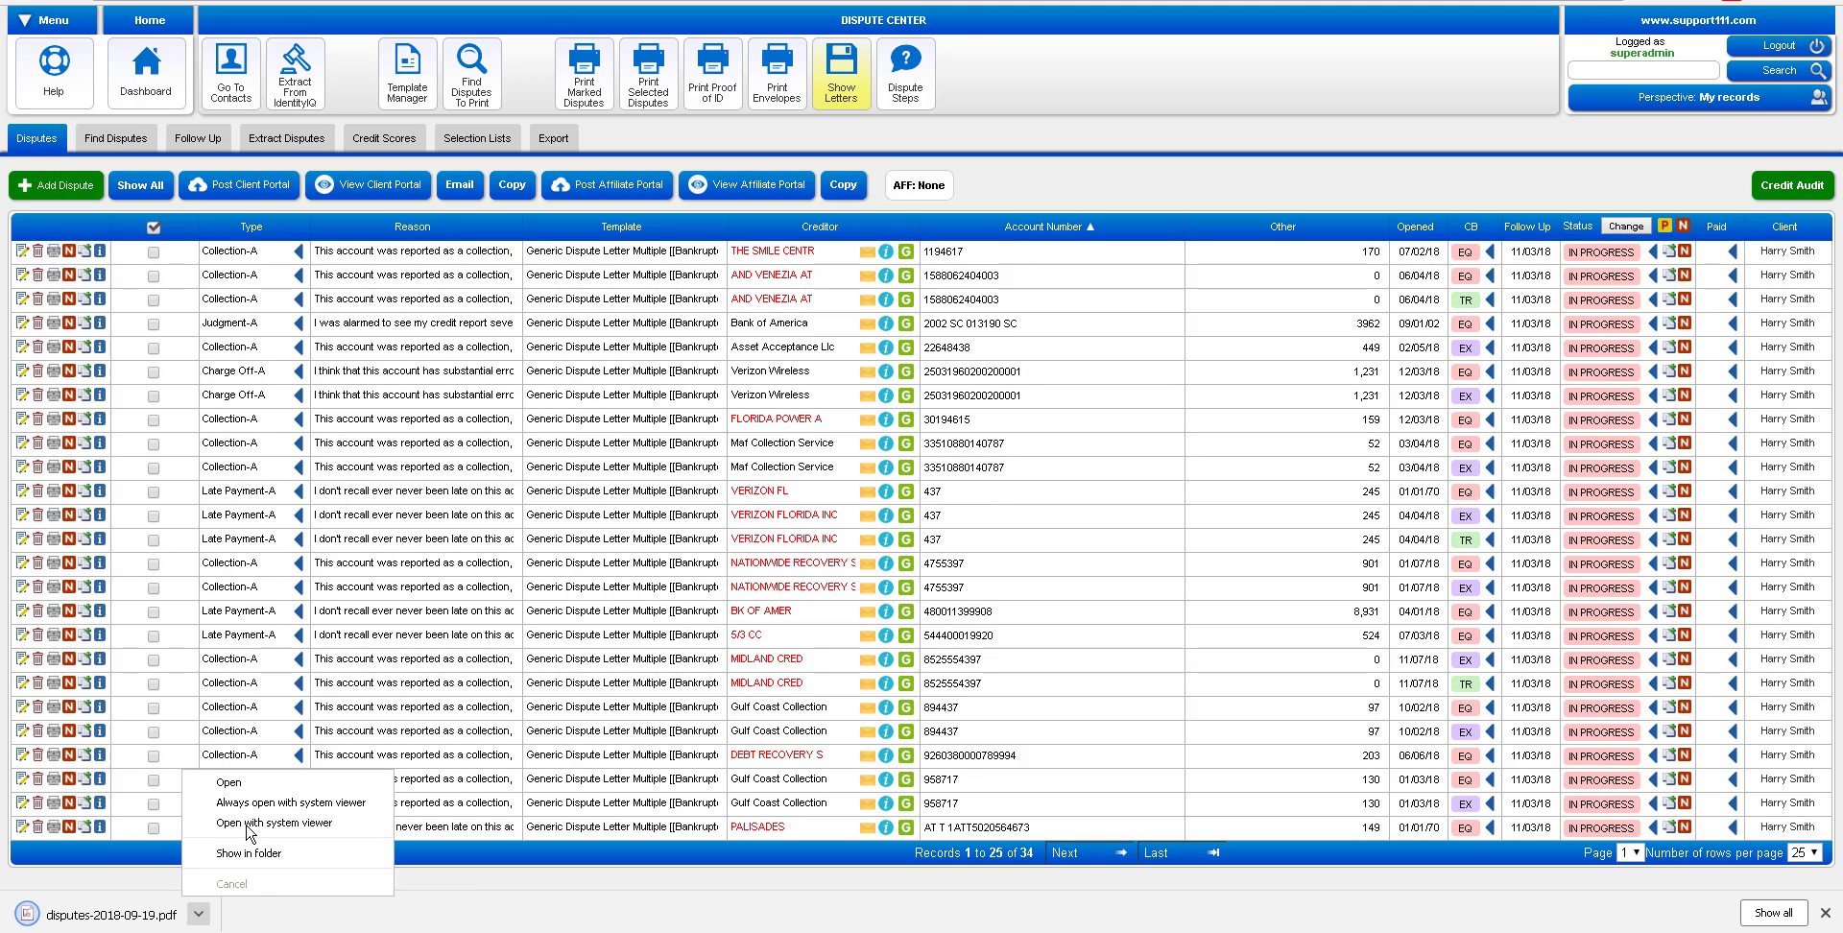
# Read all 8 pages of disputes-2018-09-19.pdf, then close it to return to the Dispute Center
pyautogui.click(231, 783)
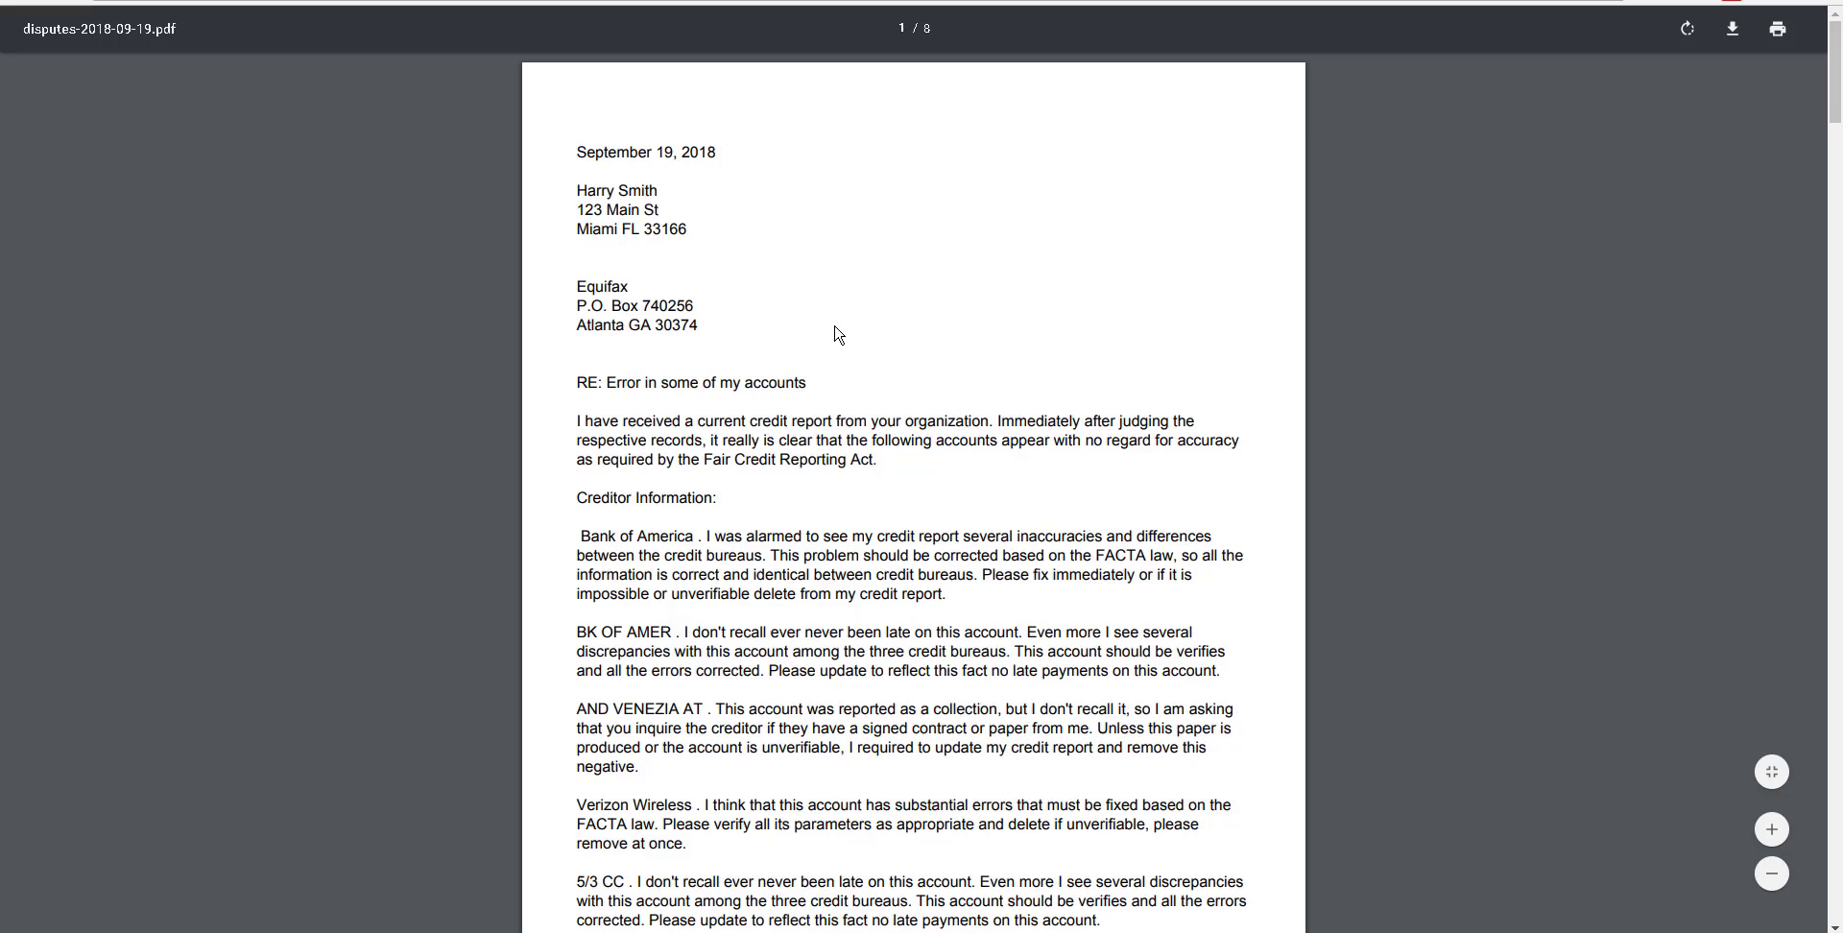
pyautogui.scroll(-3, 835, 333)
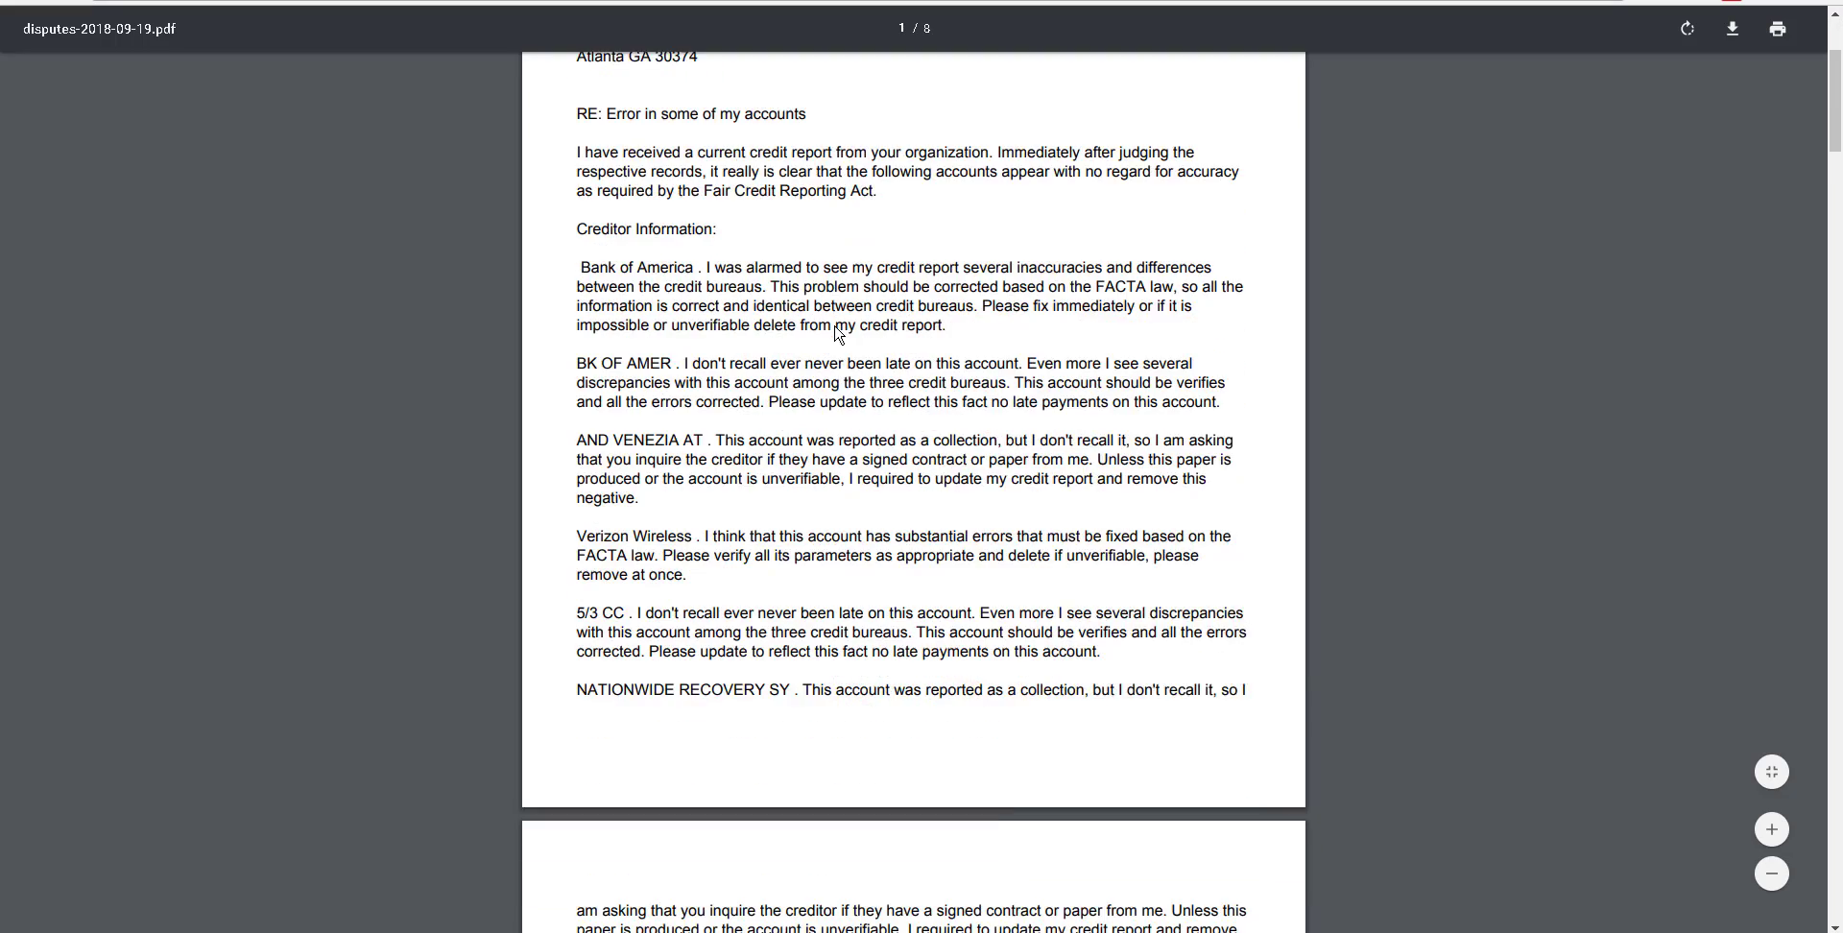
pyautogui.scroll(-10, 835, 334)
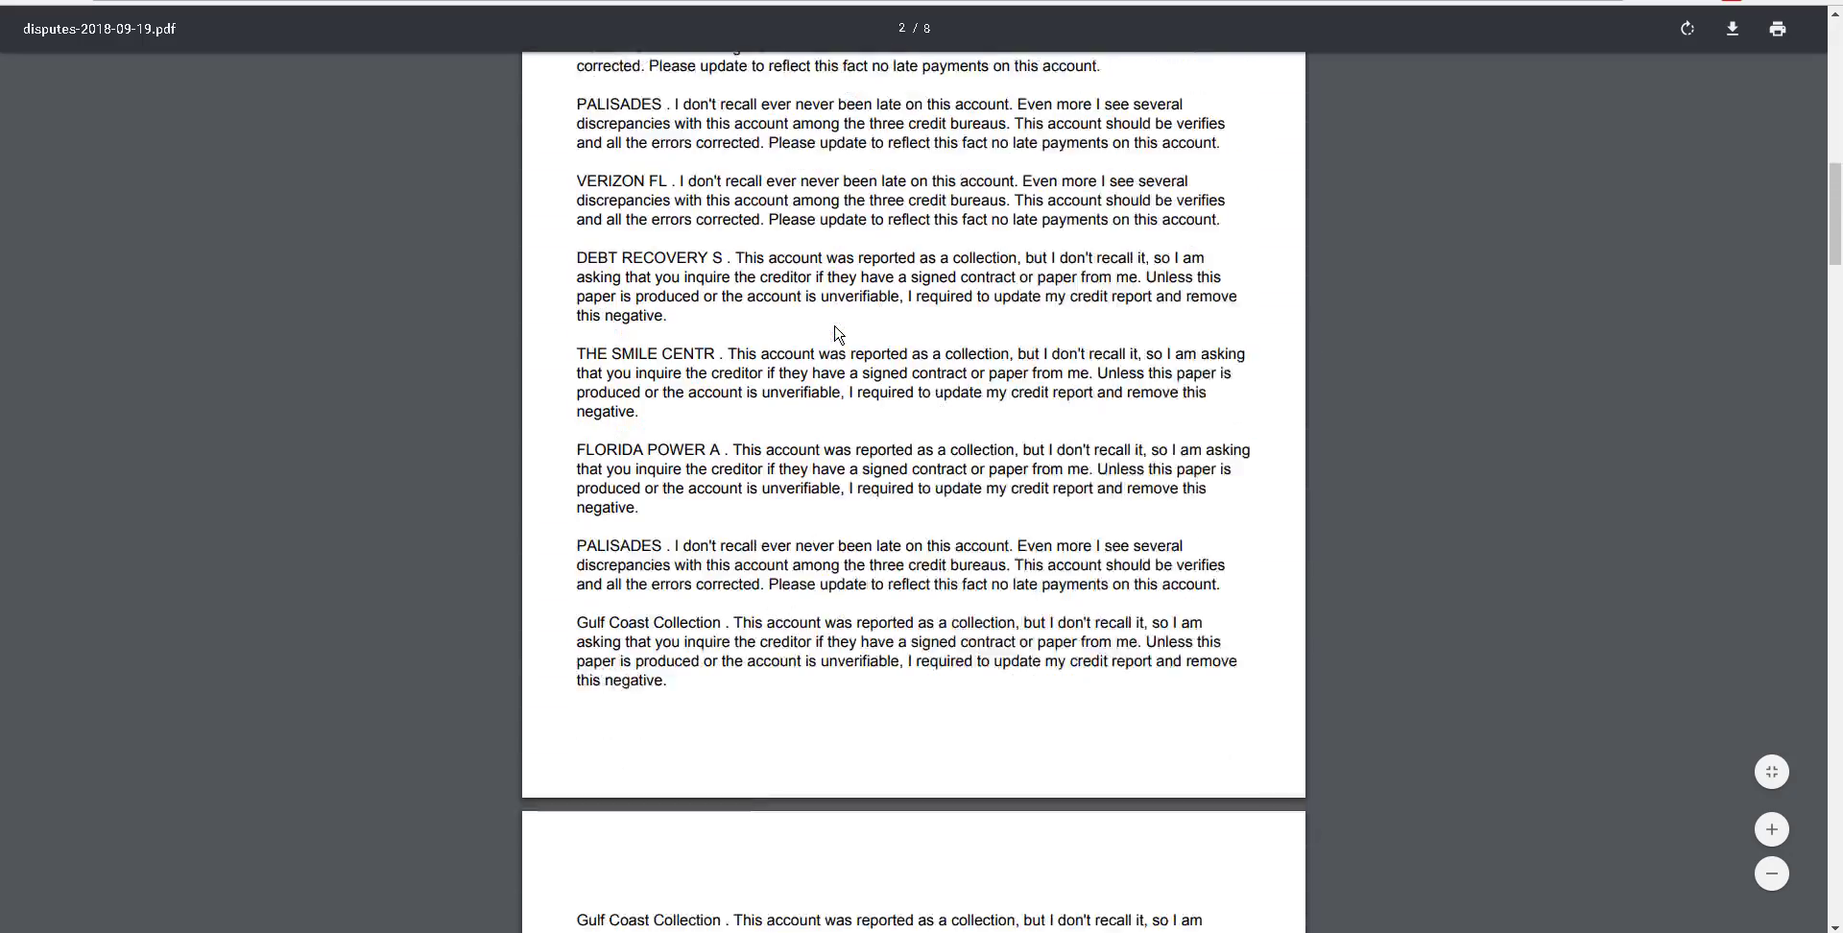
pyautogui.scroll(-10, 835, 333)
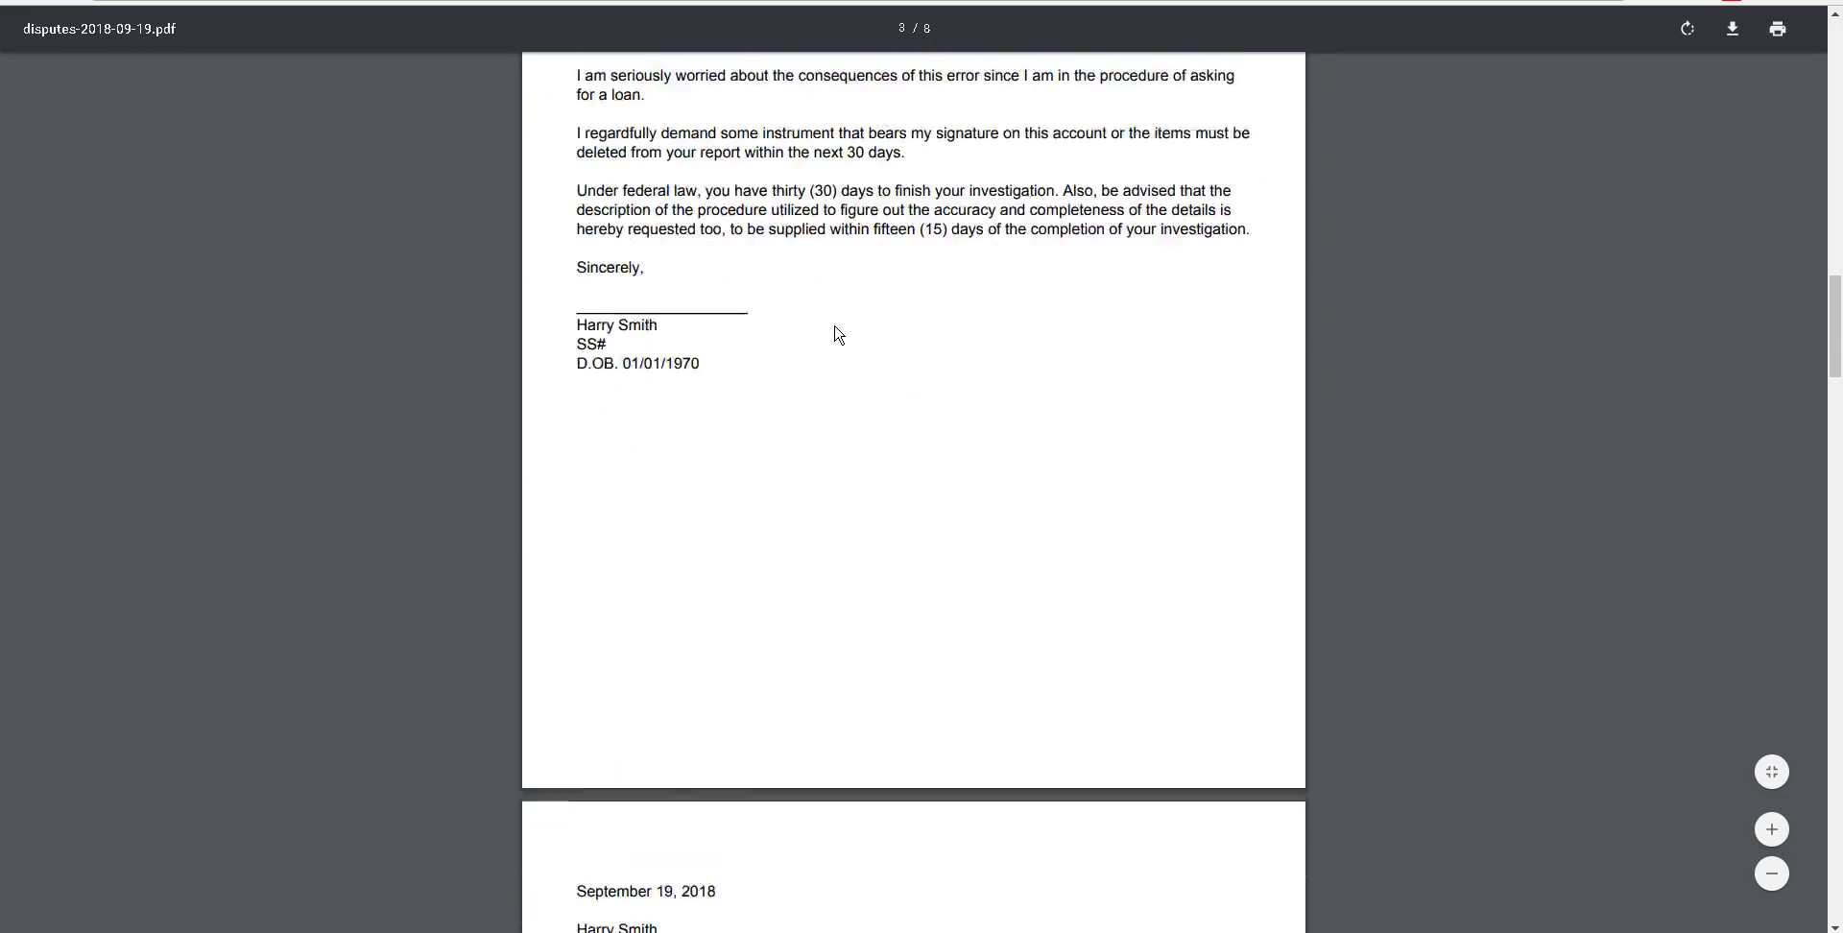
pyautogui.scroll(-8, 835, 333)
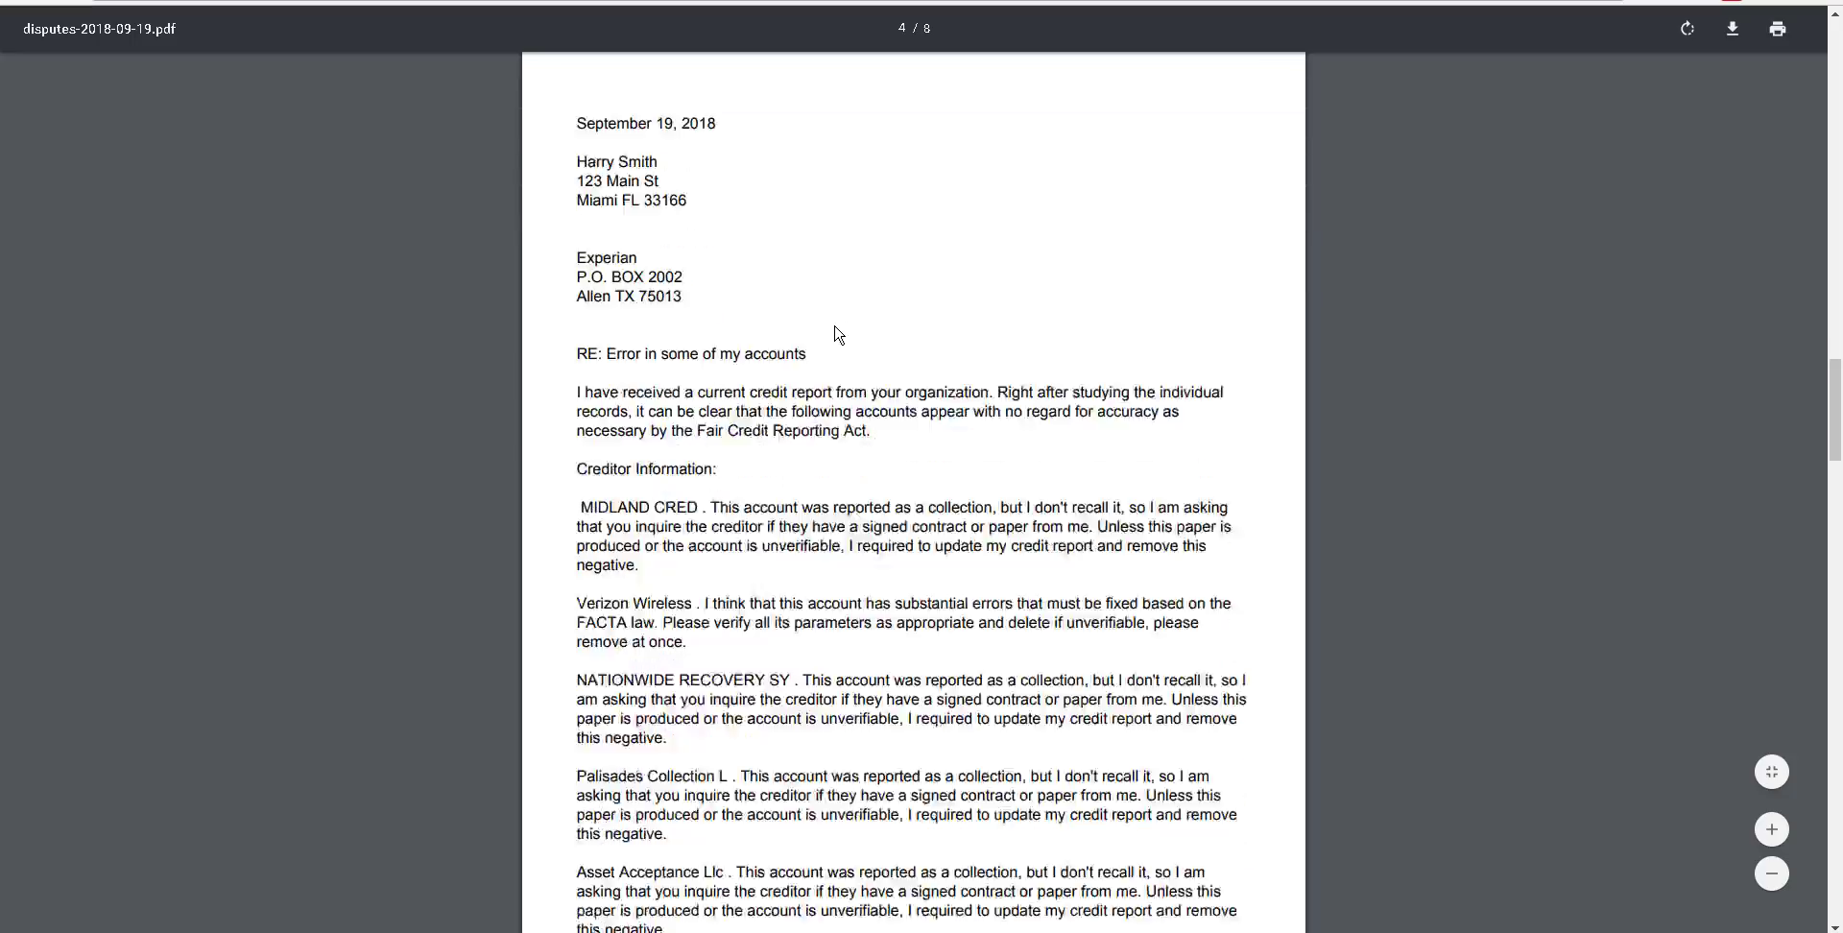
pyautogui.scroll(-12, 835, 333)
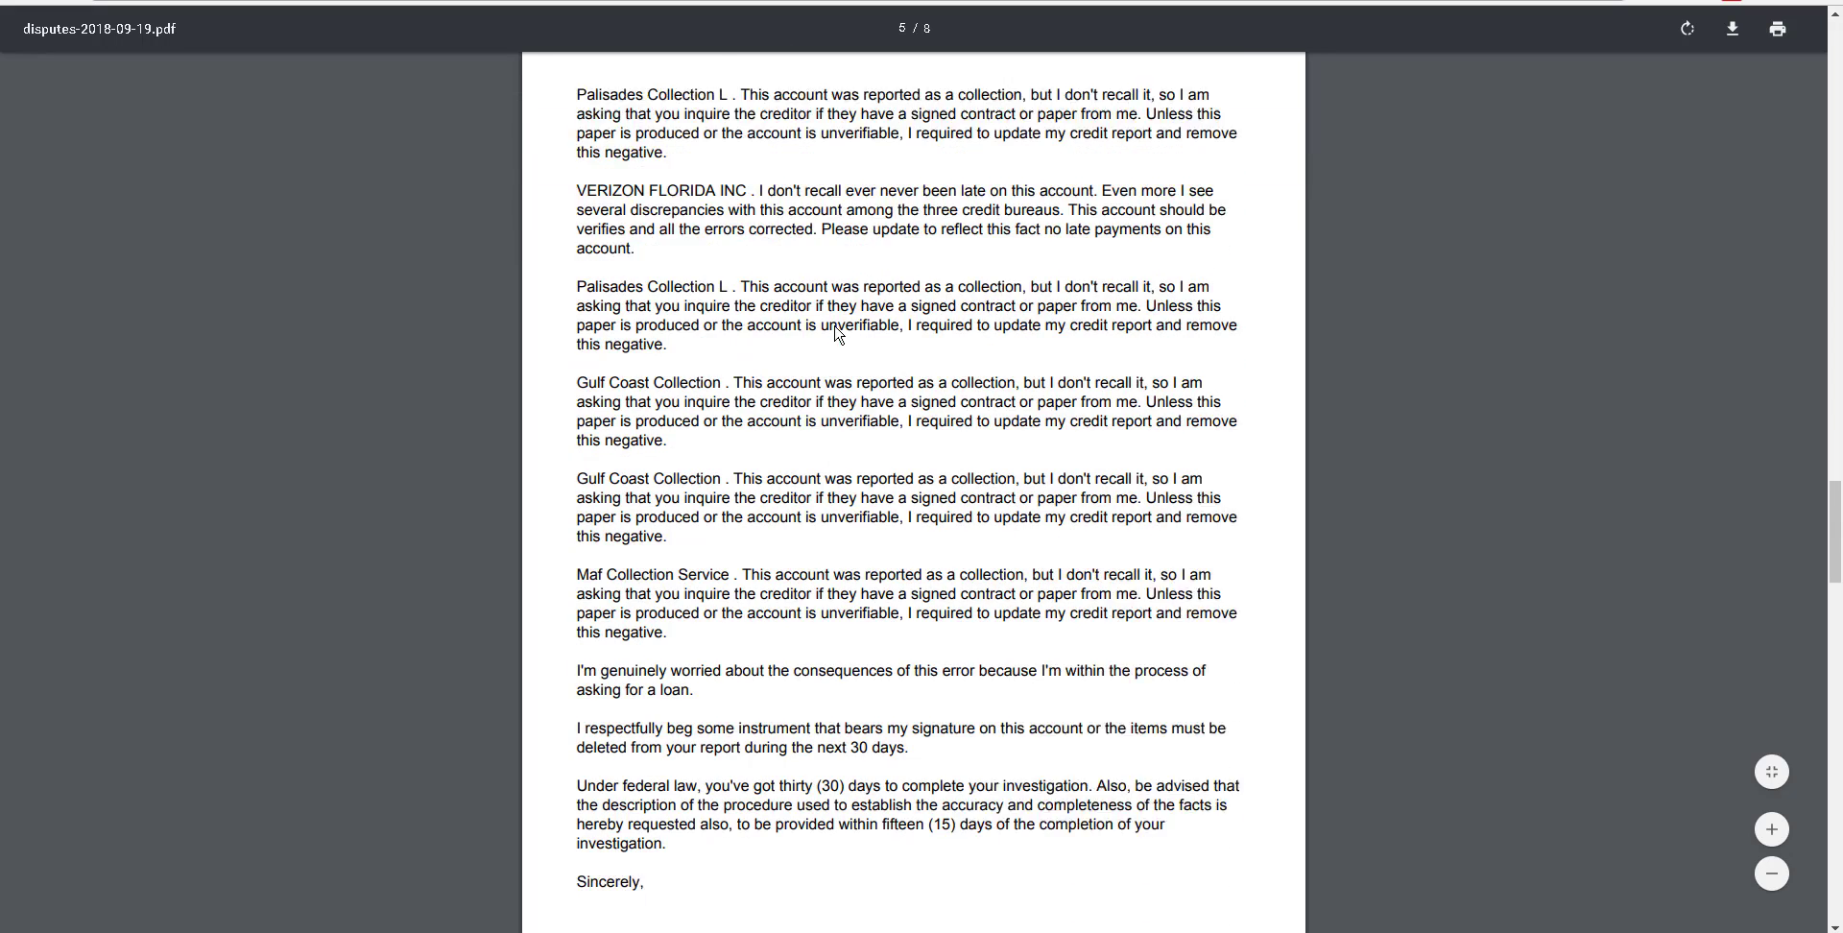
pyautogui.scroll(-12, 835, 333)
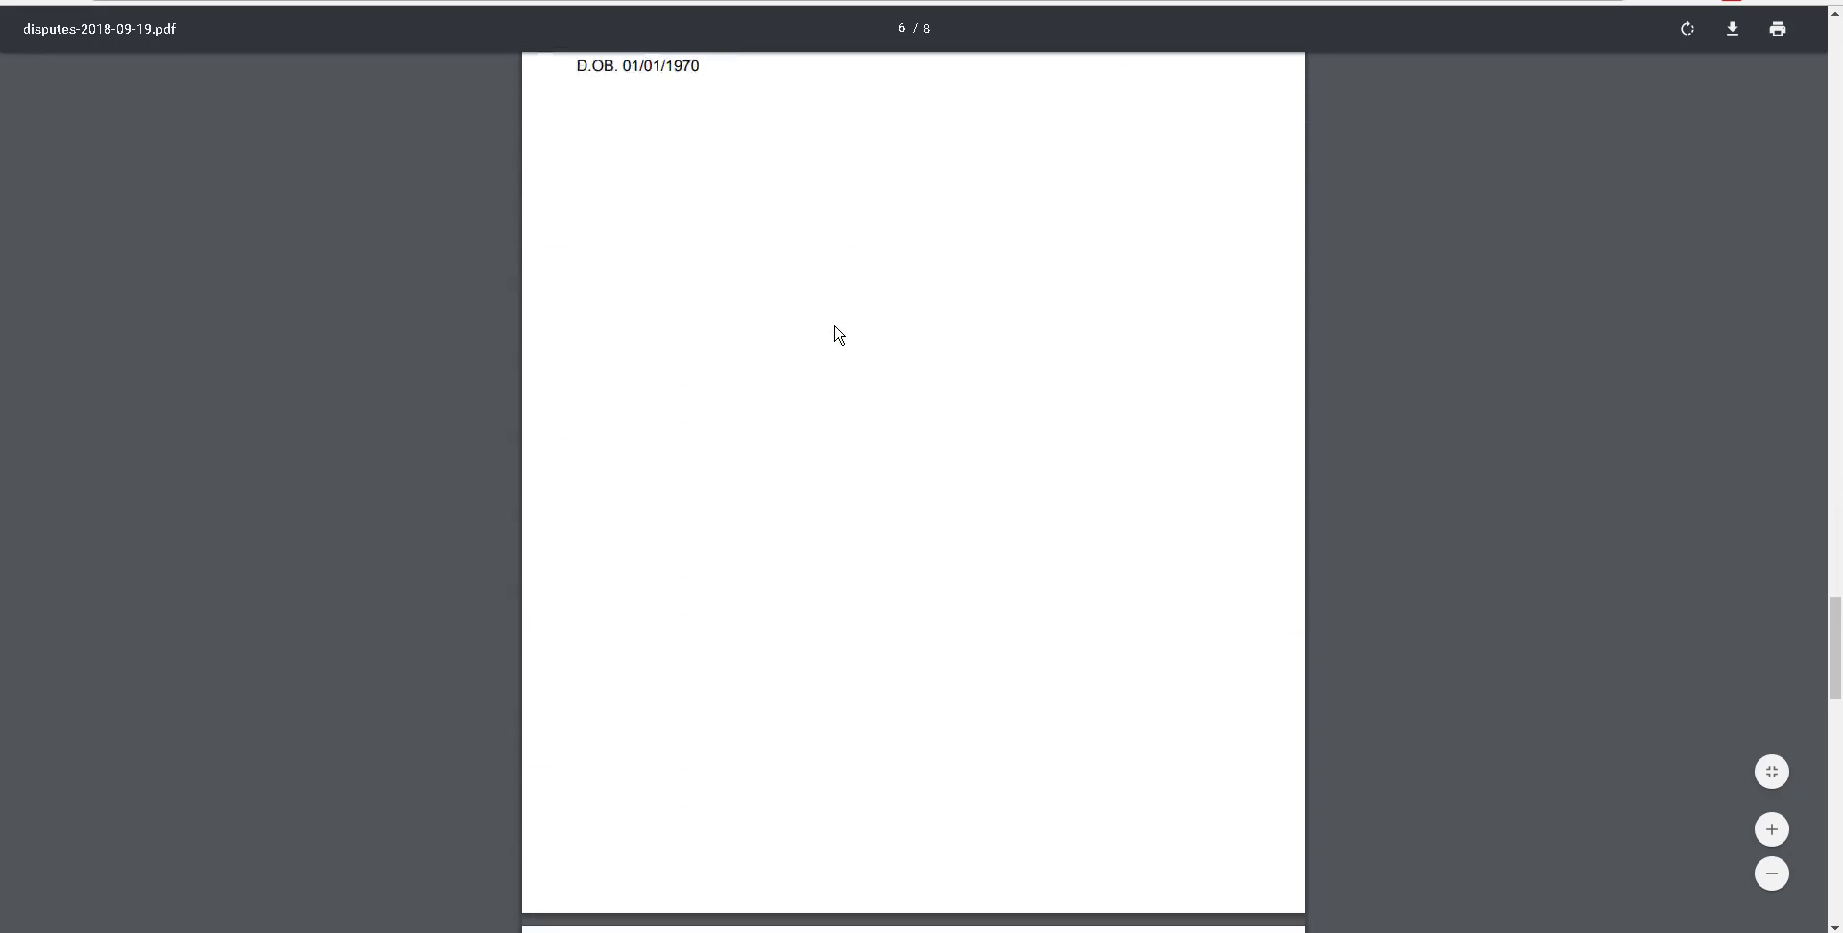
pyautogui.scroll(-12, 836, 333)
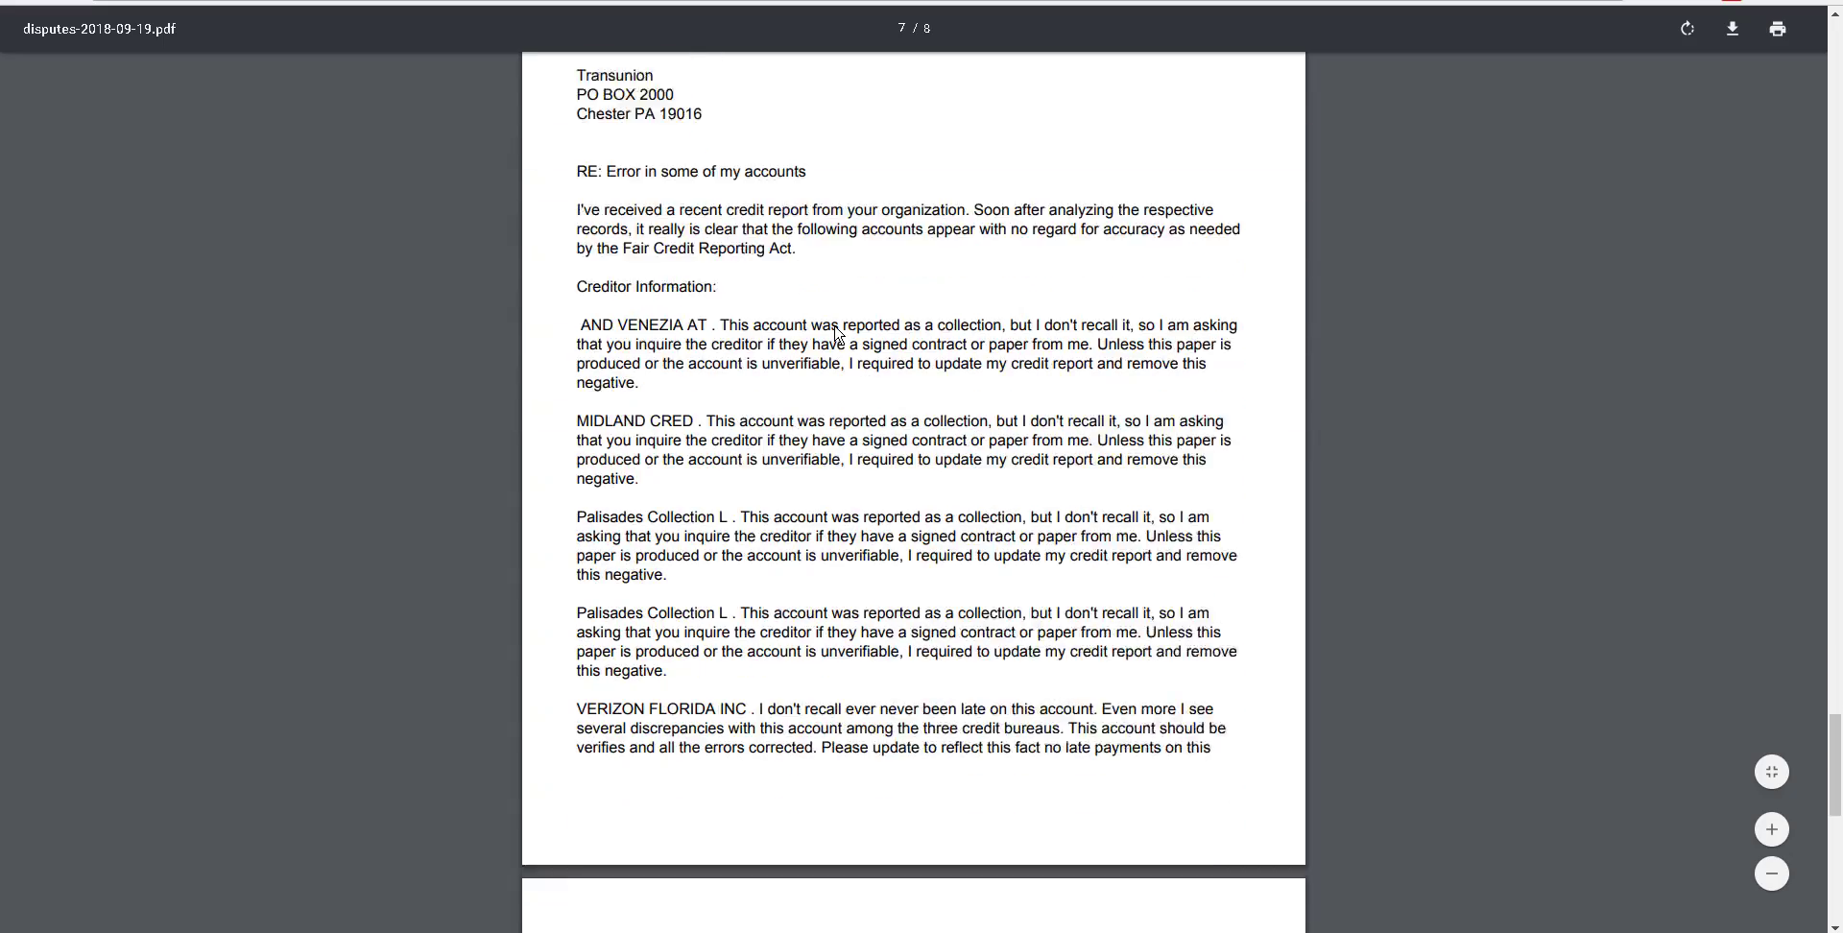
pyautogui.scroll(-3, 835, 333)
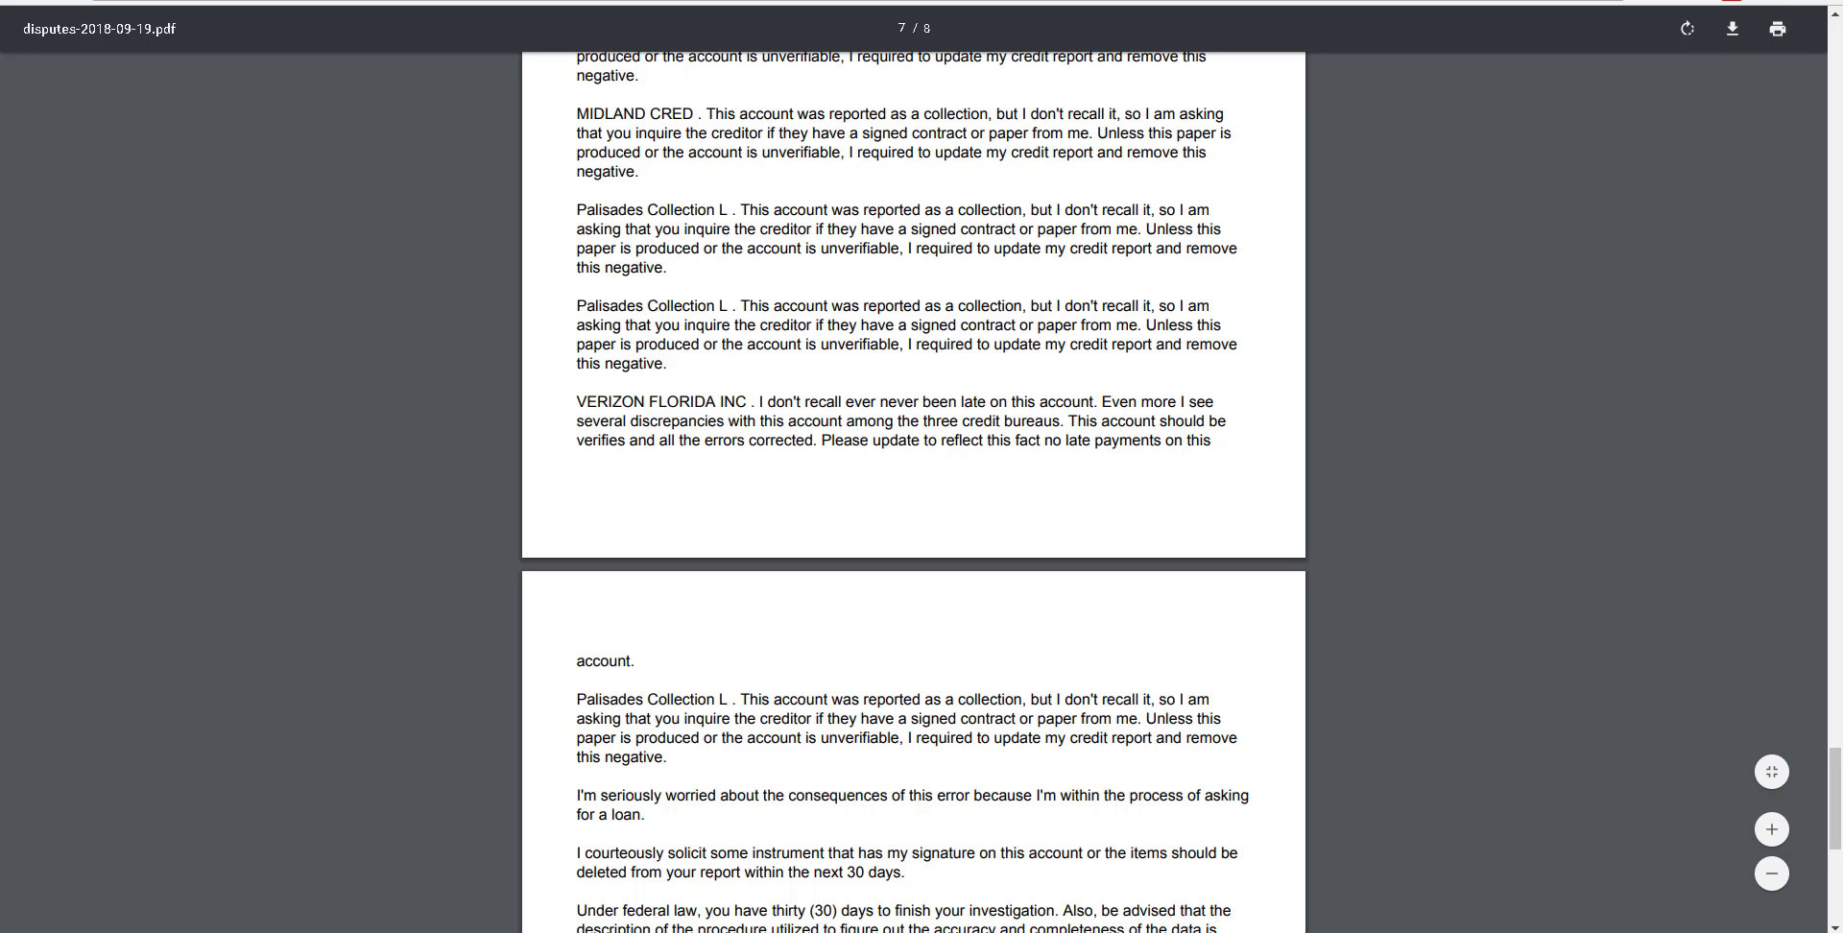
pyautogui.hotkey('ctrl', 'w')
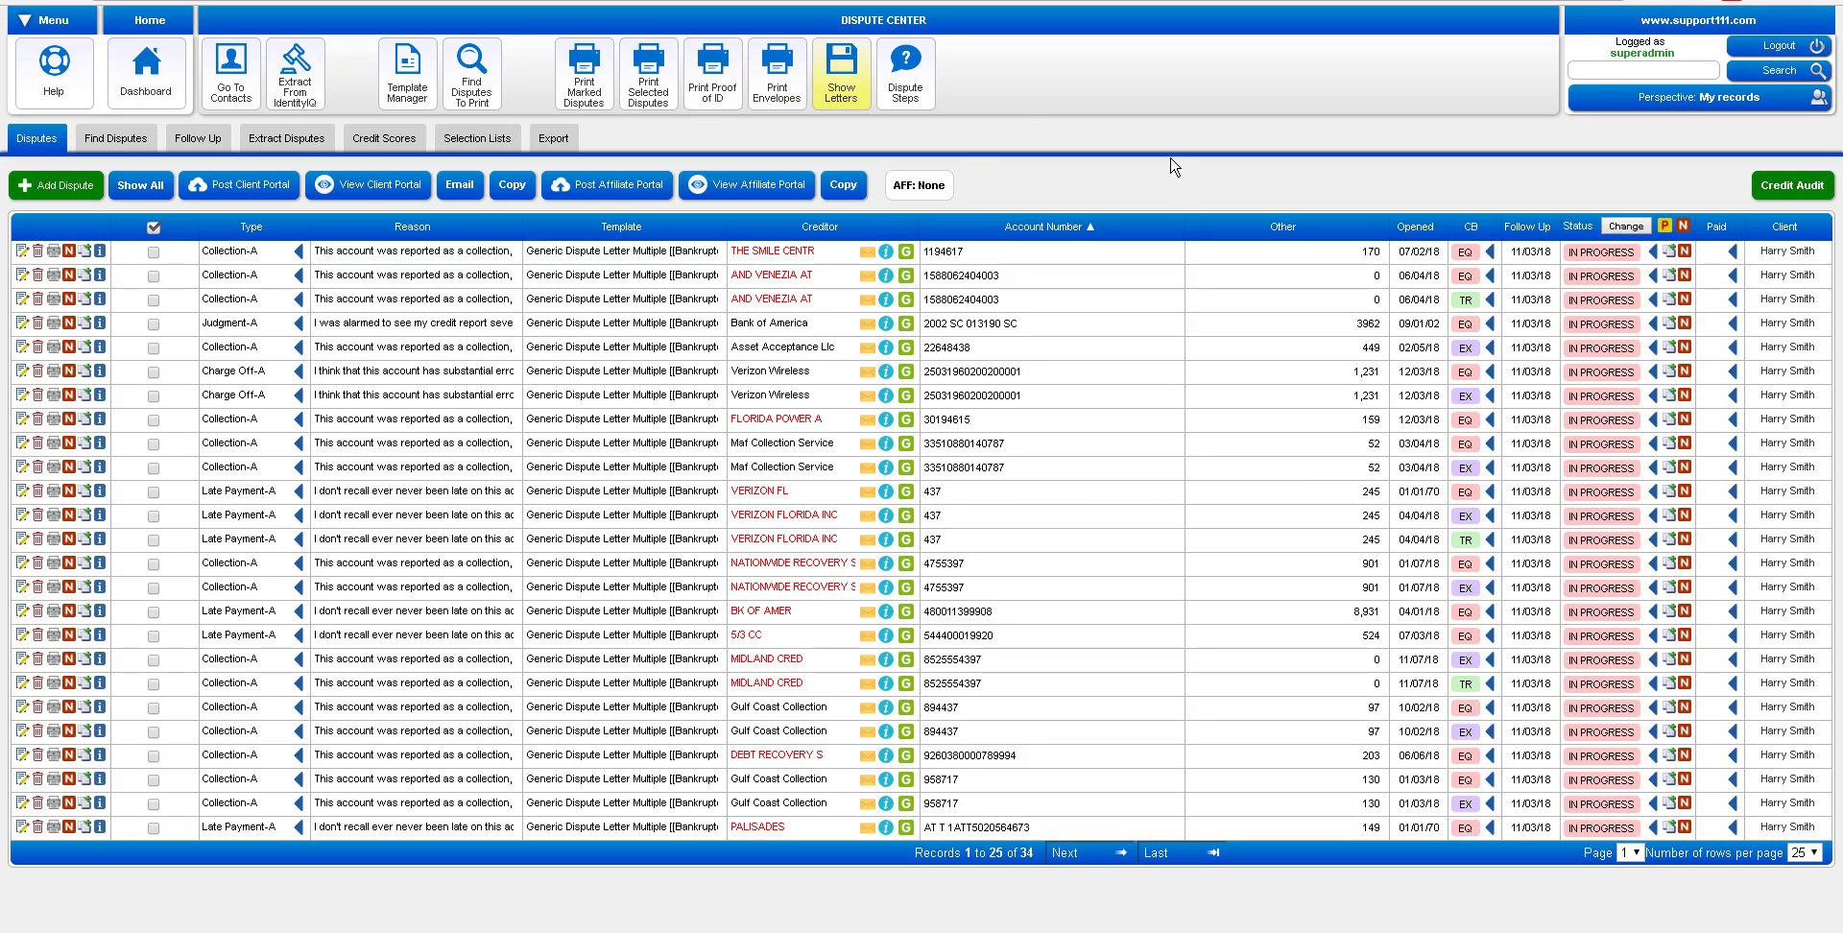
# Use Post Client Portal to get the 'Disputes are now posted' confirmation
pyautogui.click(257, 192)
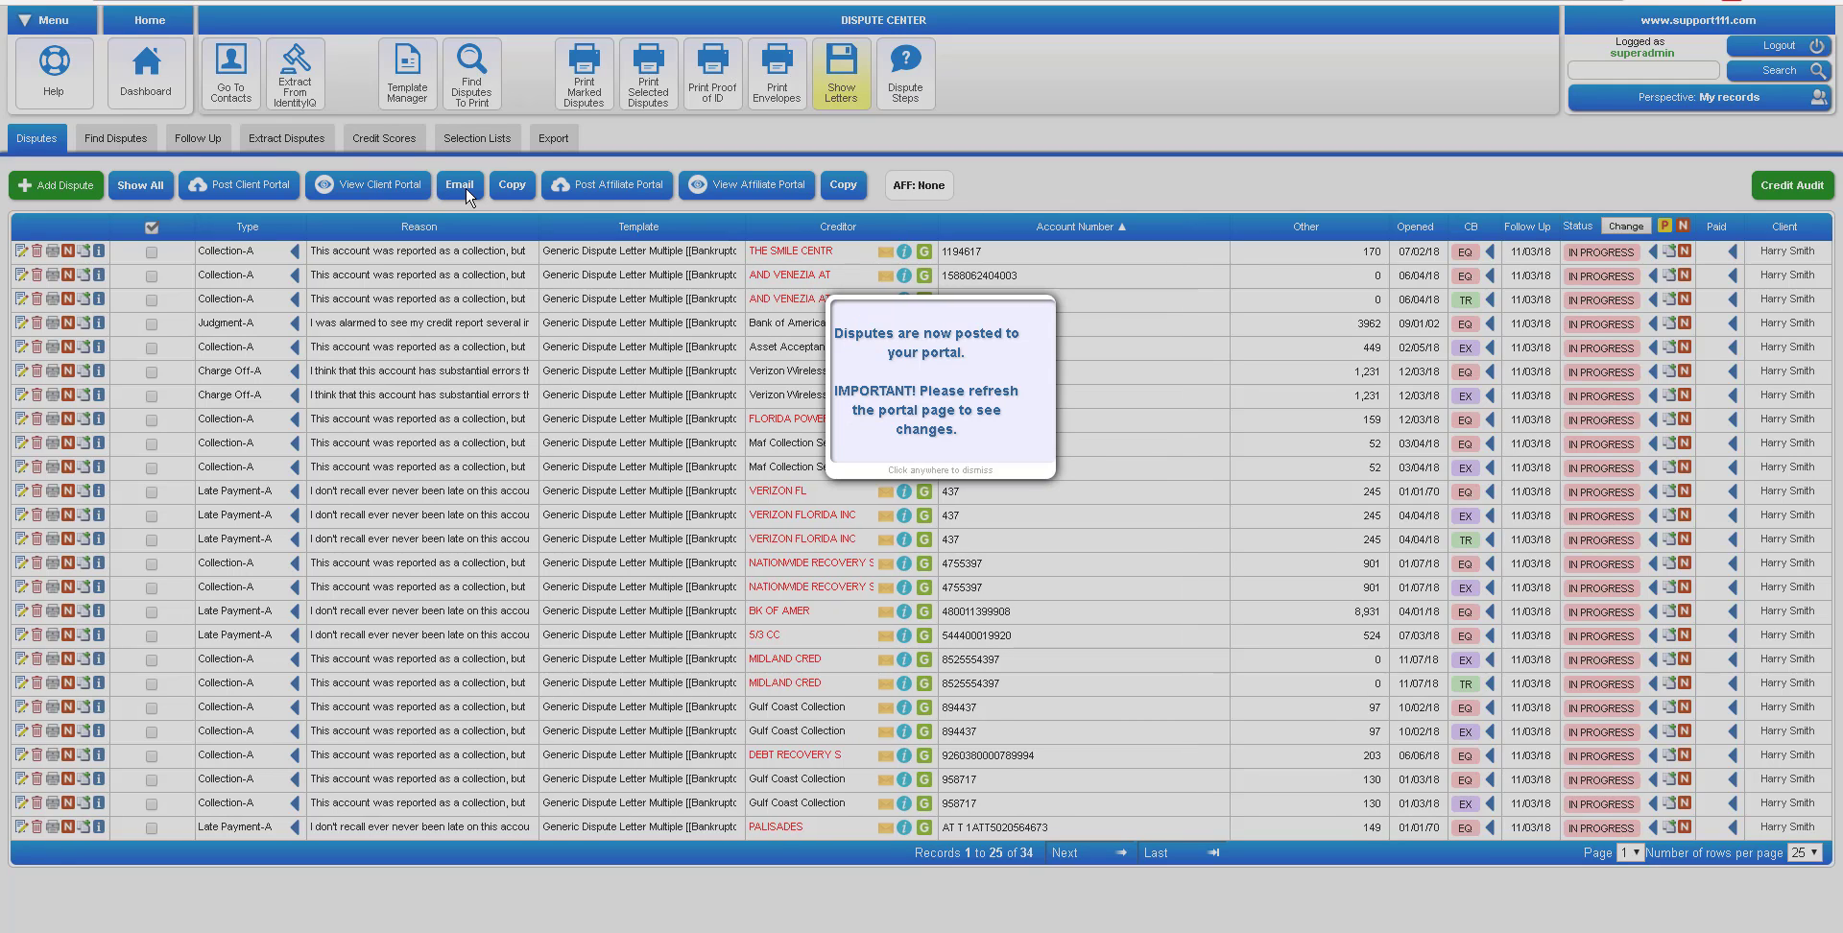
# Open the client portal view and scroll through the services agreement to the Guarantees section and form fields
pyautogui.click(378, 189)
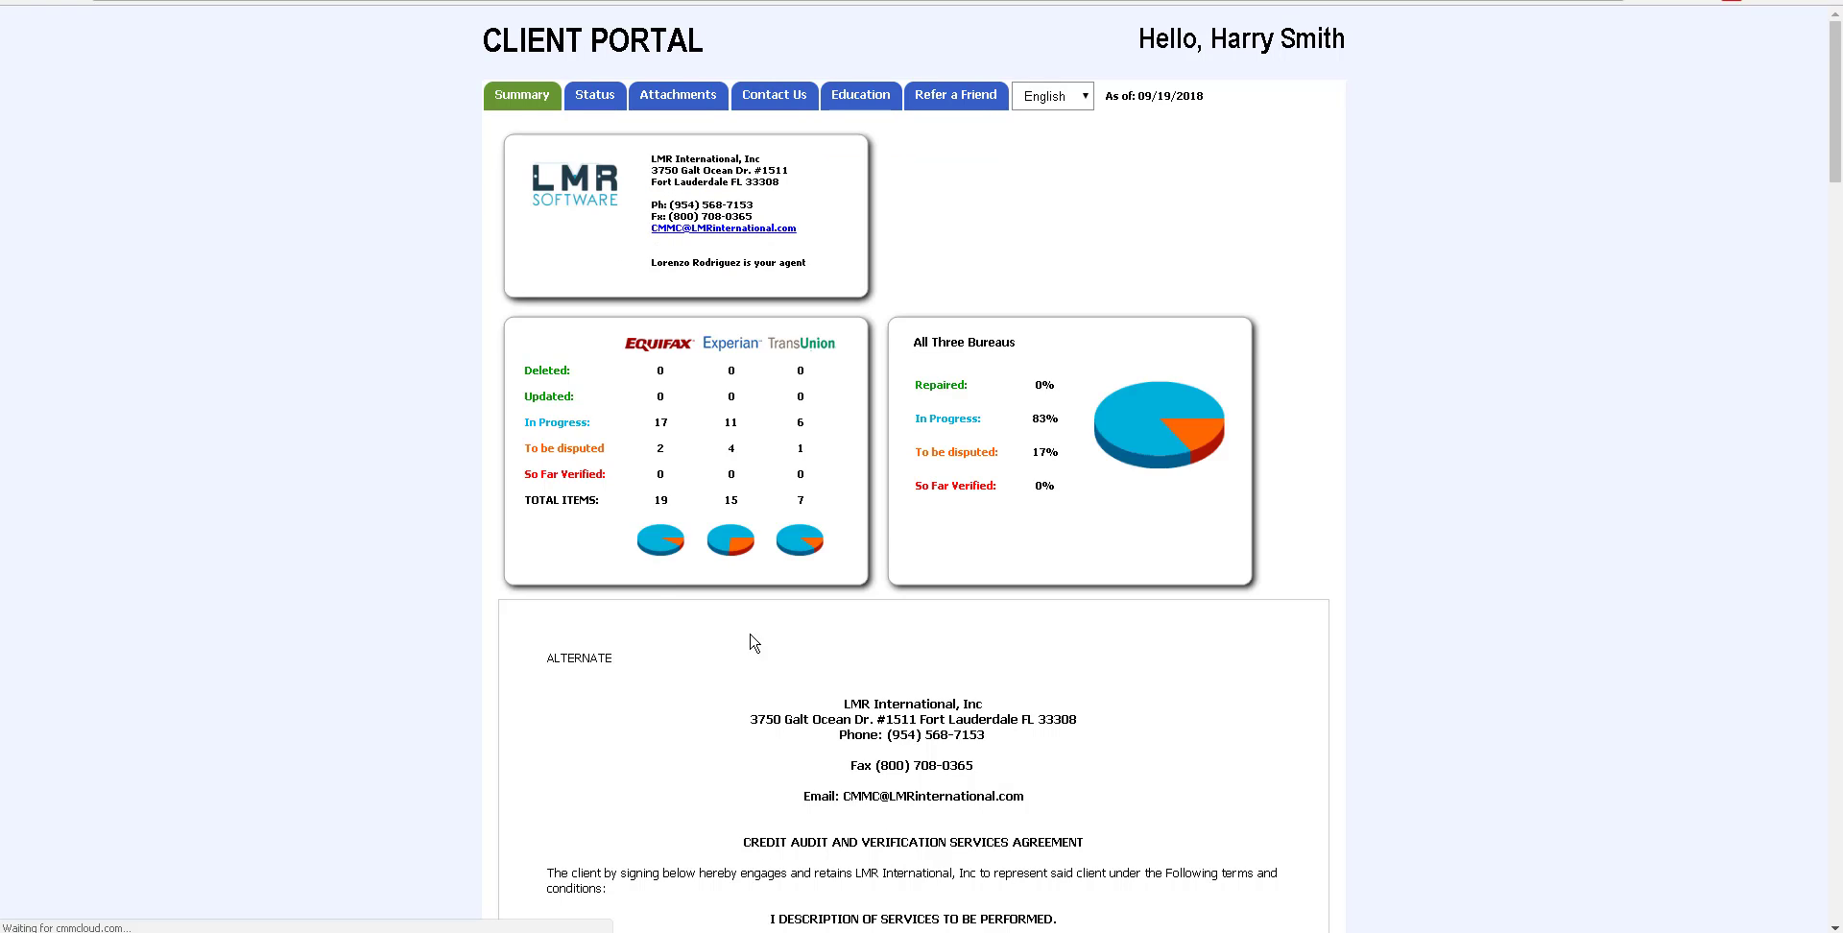
pyautogui.scroll(-7, 440, 688)
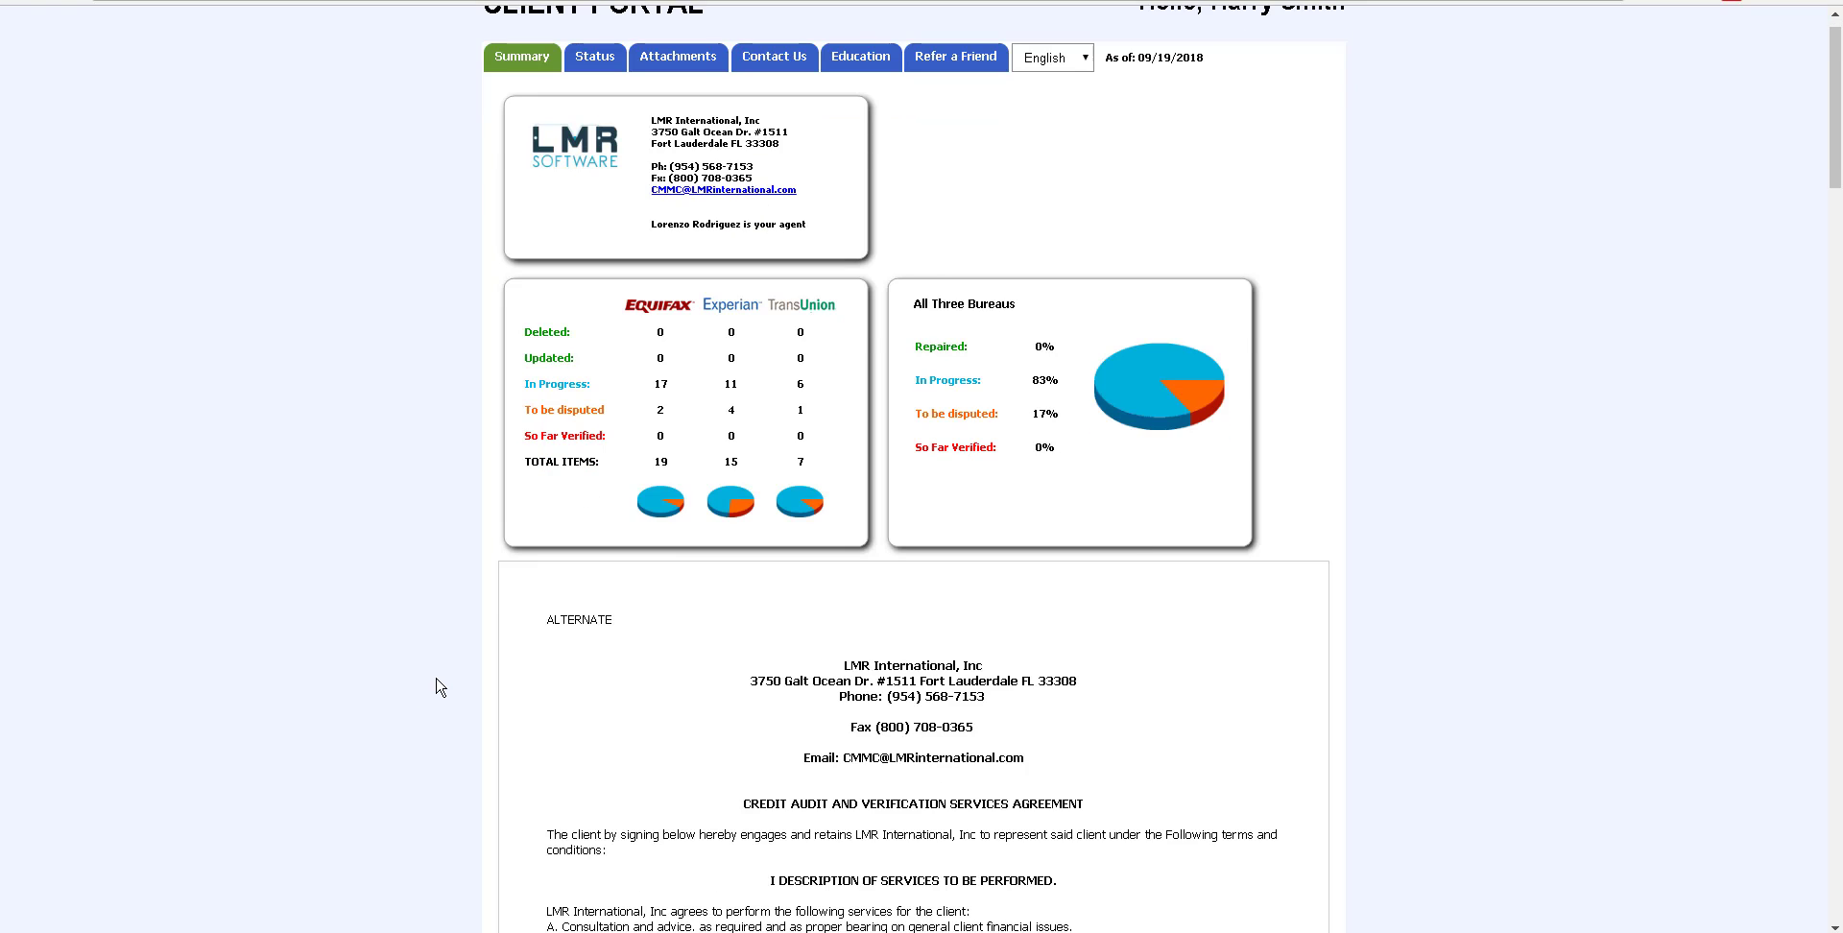
pyautogui.scroll(-10, 440, 688)
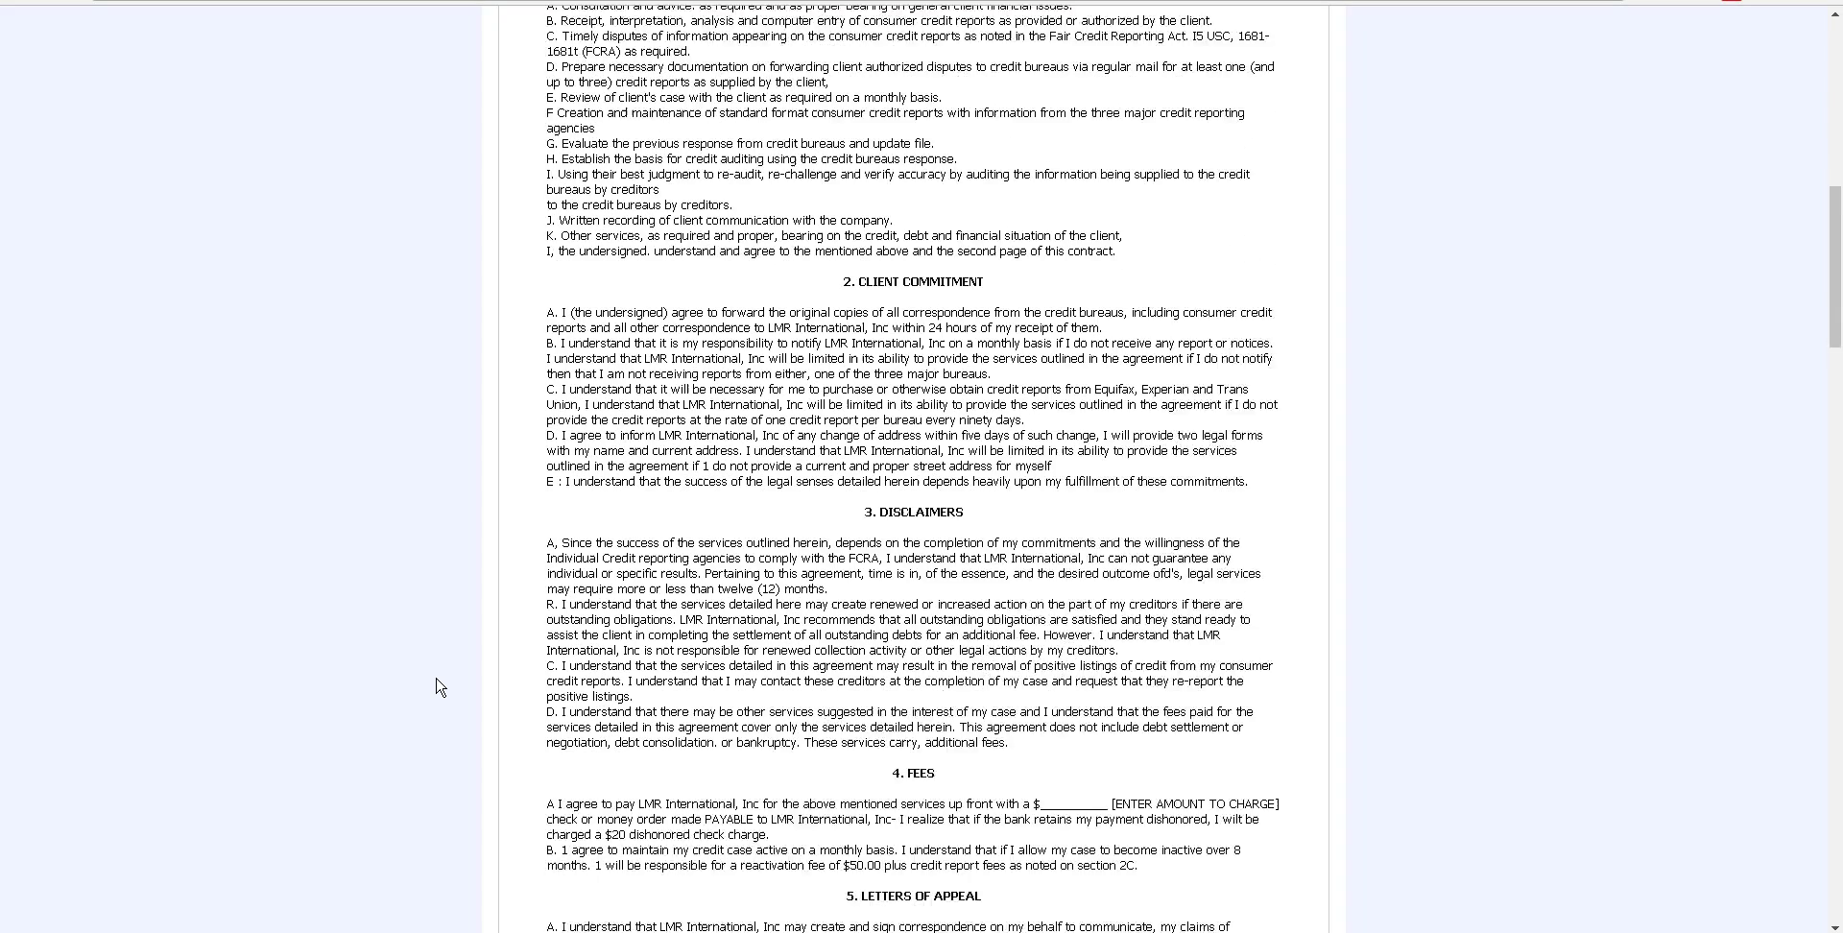
pyautogui.scroll(-2, 440, 687)
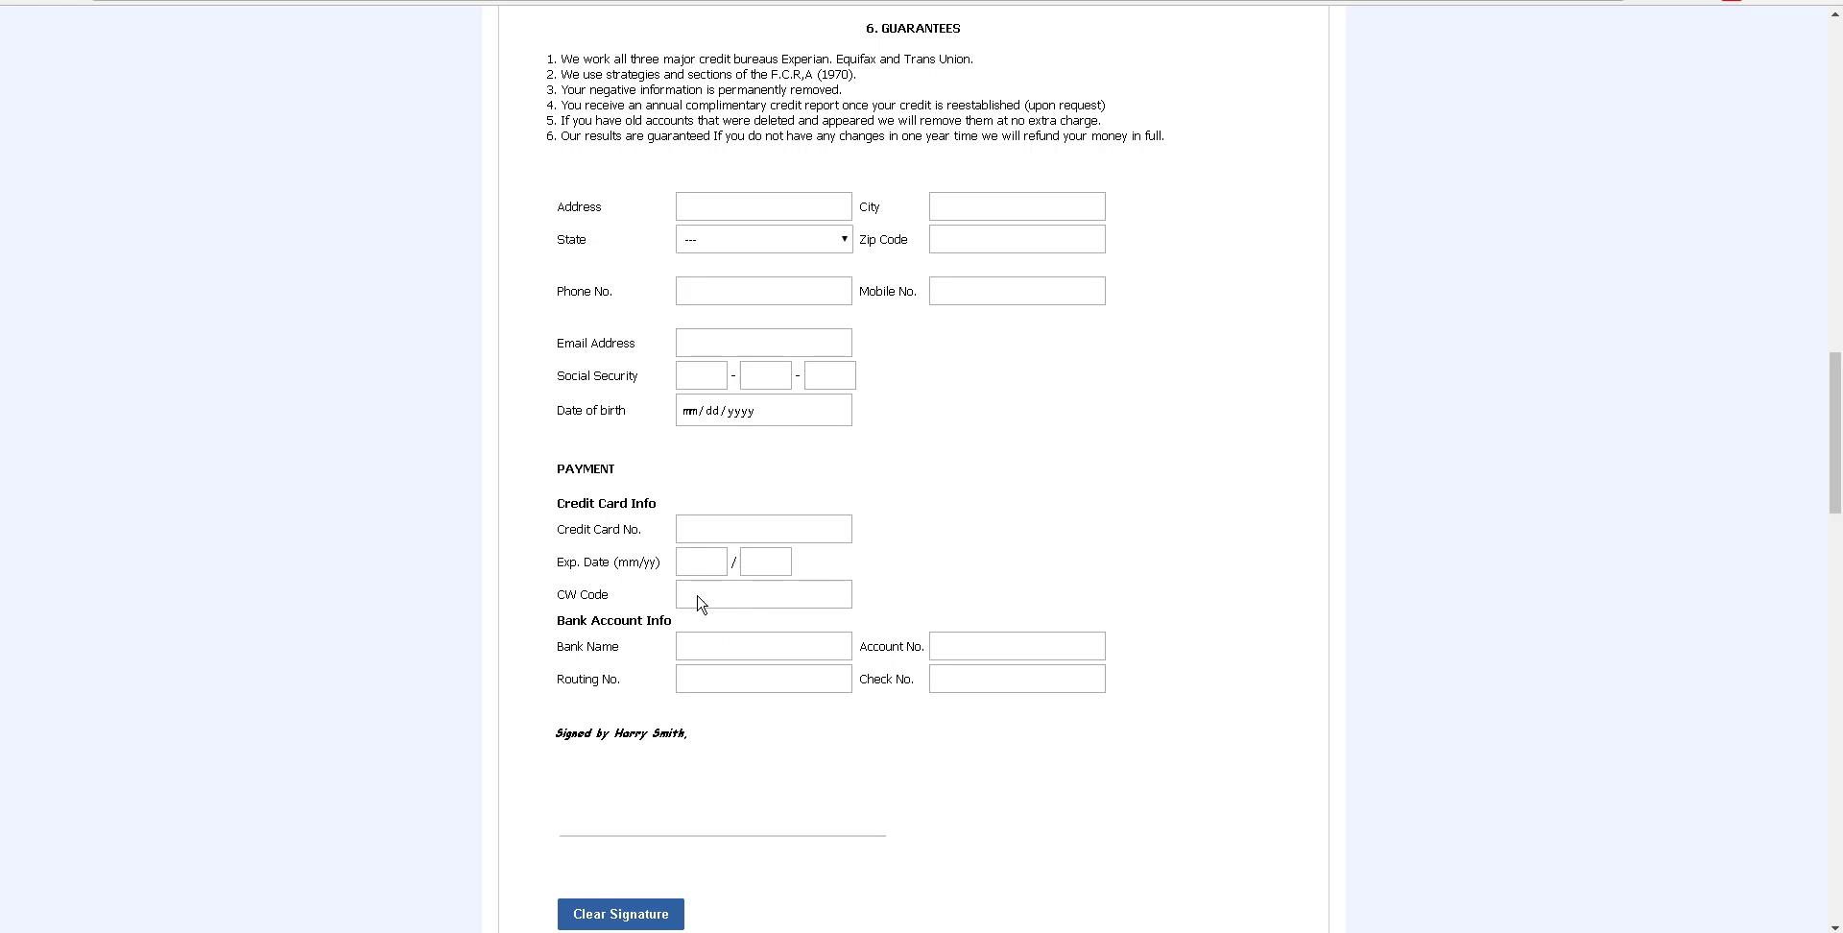
# Enter the client's Social Security number and date of birth in the portal agreement
pyautogui.click(694, 378)
pyautogui.write('123')
pyautogui.click(746, 378)
pyautogui.click(820, 384)
pyautogui.write('6789')
pyautogui.click(697, 419)
pyautogui.write('01/')
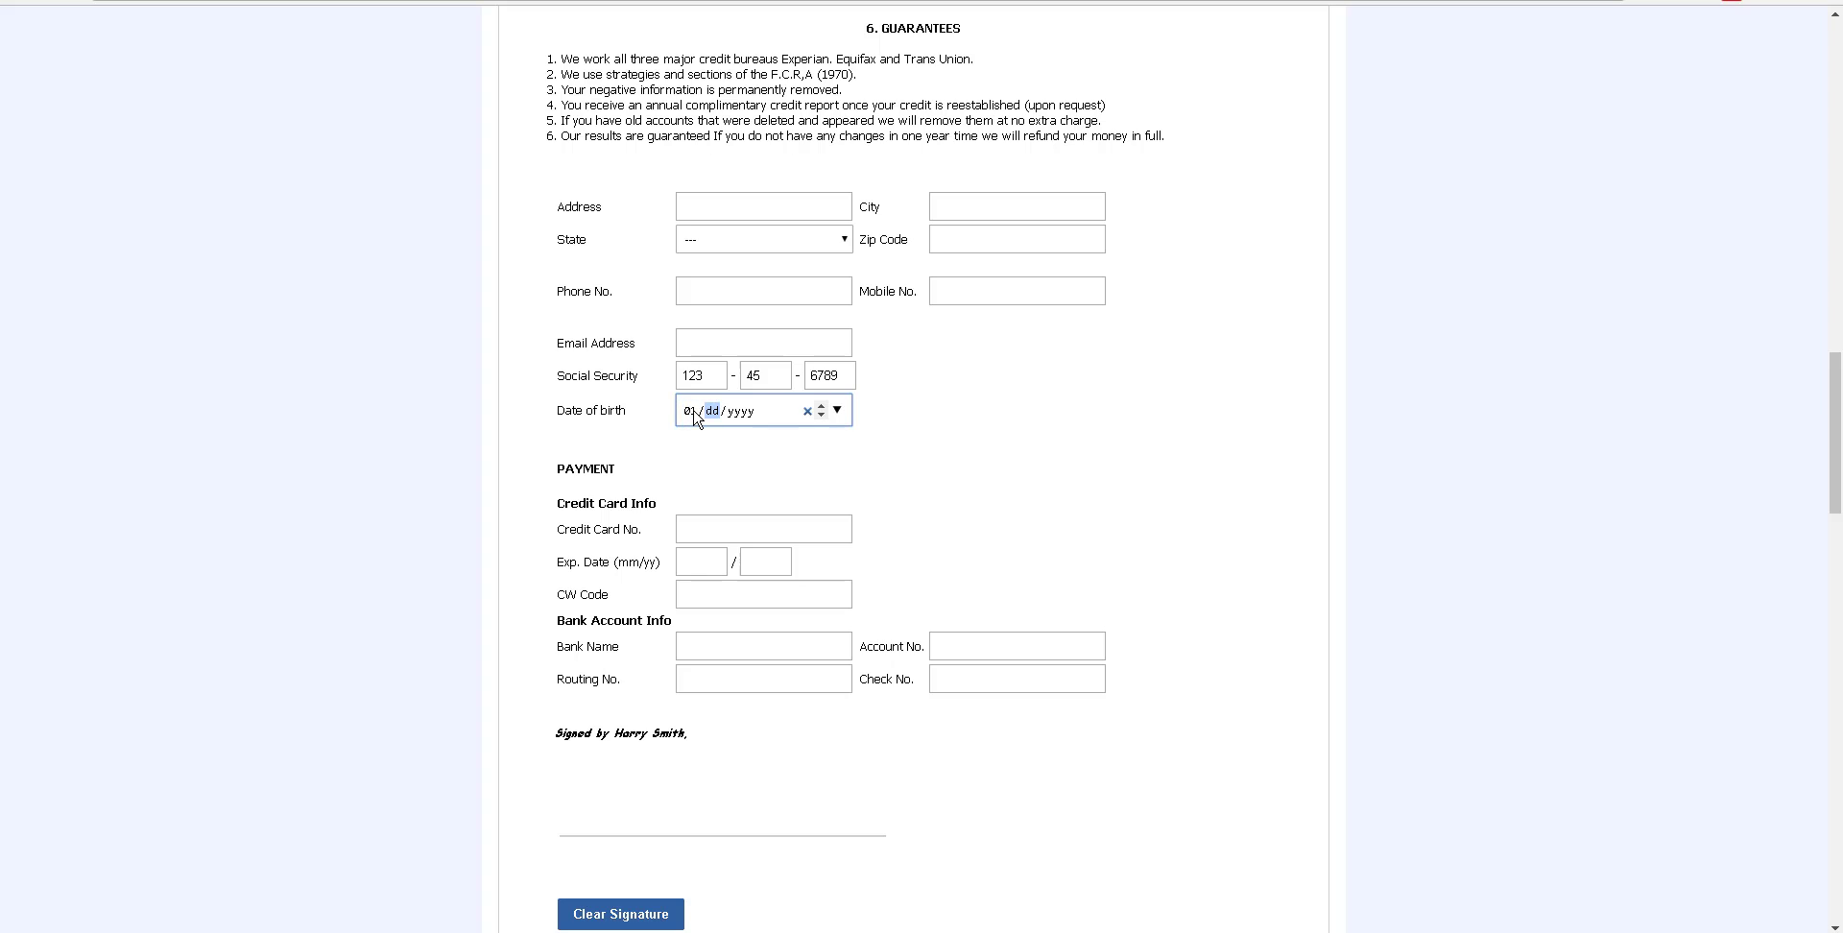
pyautogui.write('01')
# Sign both signature pads and submit the agreement and consumer rights
pyautogui.moveTo(608, 803)
pyautogui.mouseDown()
pyautogui.moveTo(704, 819)
pyautogui.moveTo(776, 800)
pyautogui.mouseUp()
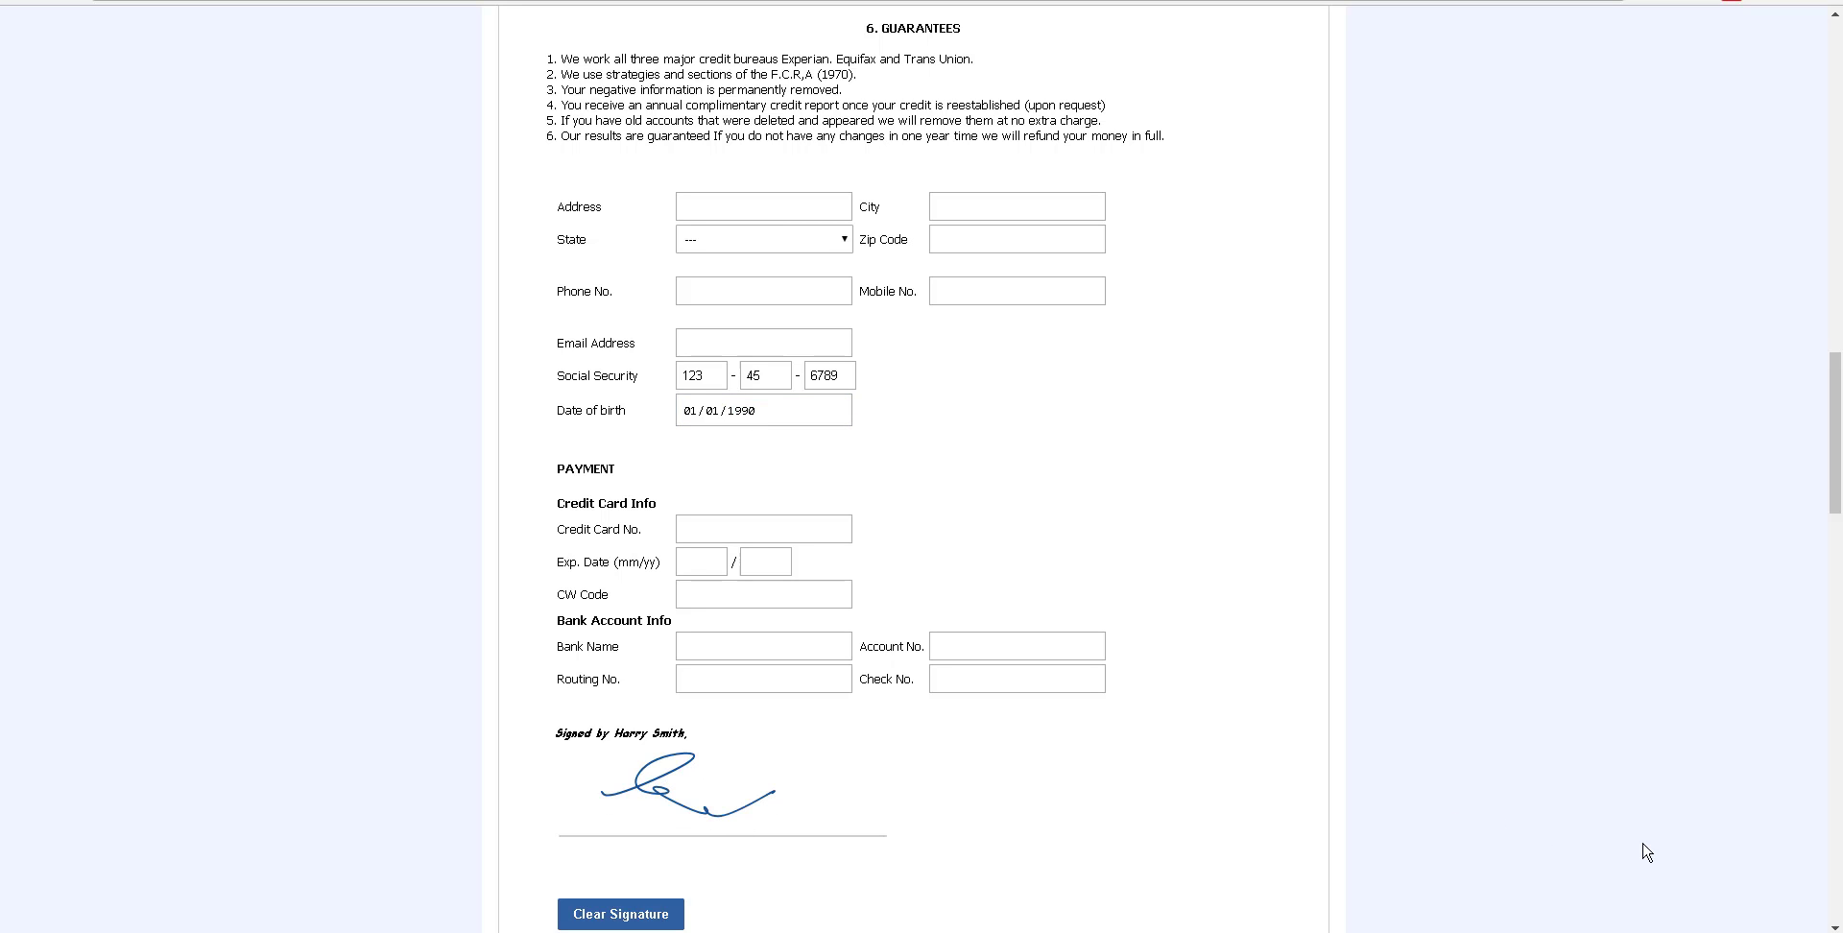
pyautogui.scroll(-2, 1648, 852)
pyautogui.scroll(-8, 1647, 851)
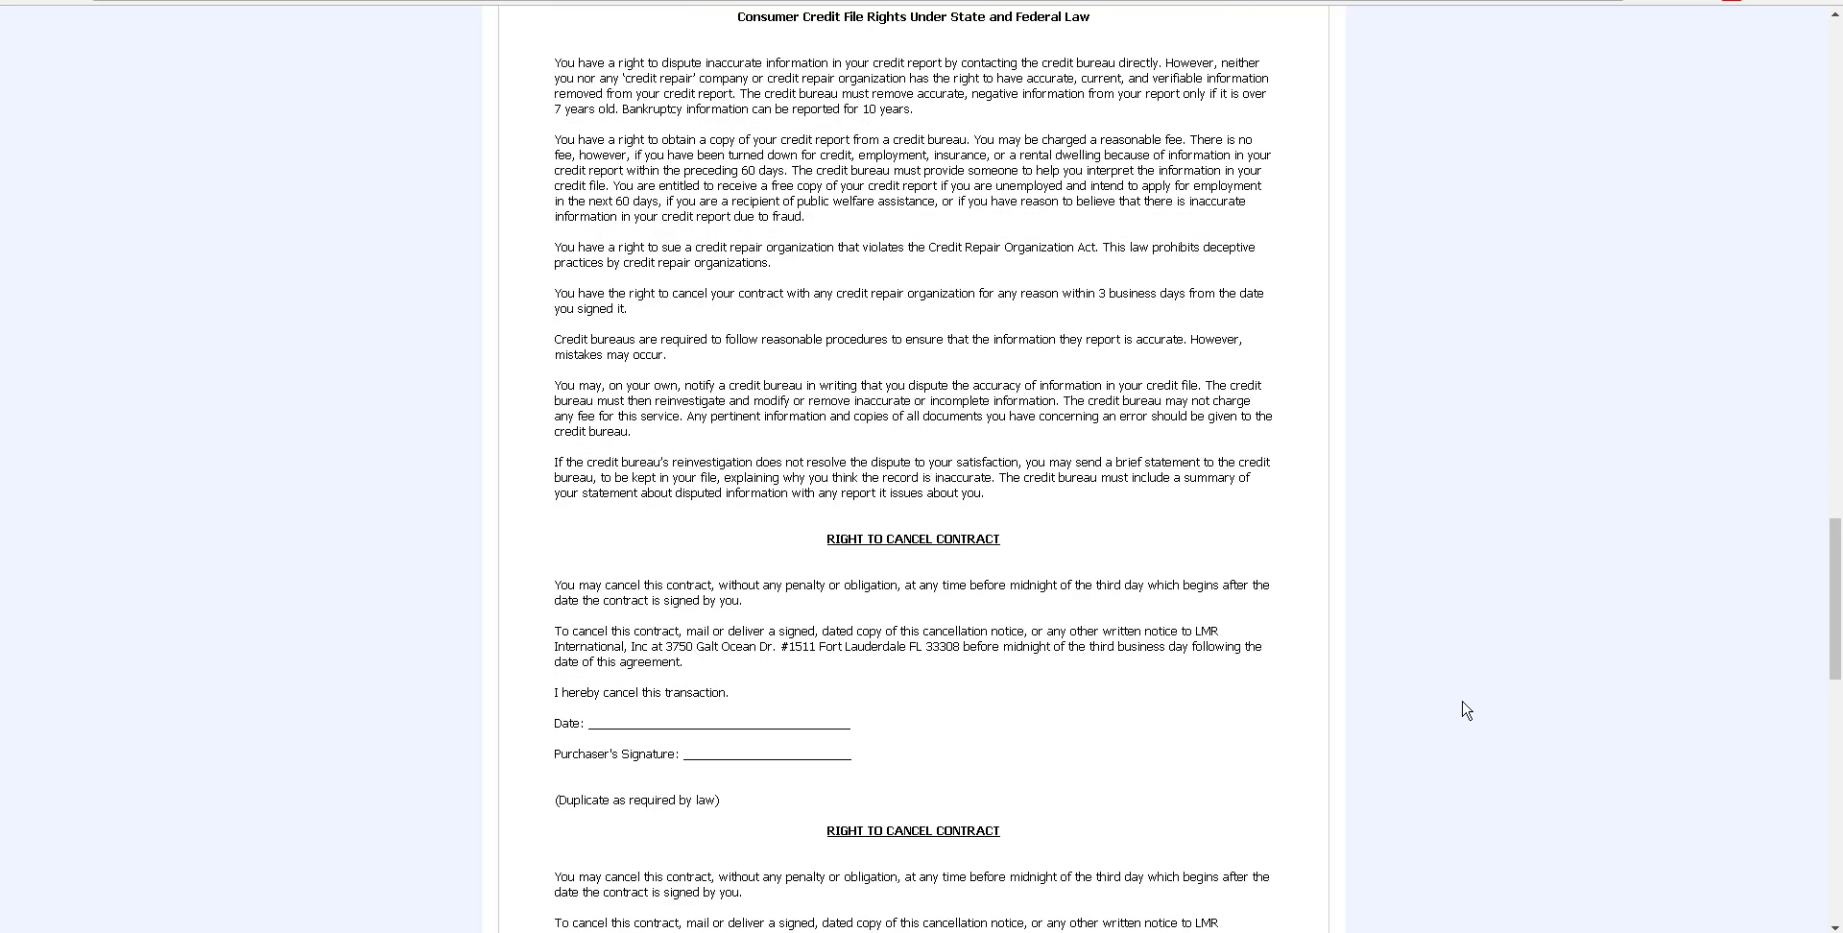
pyautogui.scroll(-5, 1466, 710)
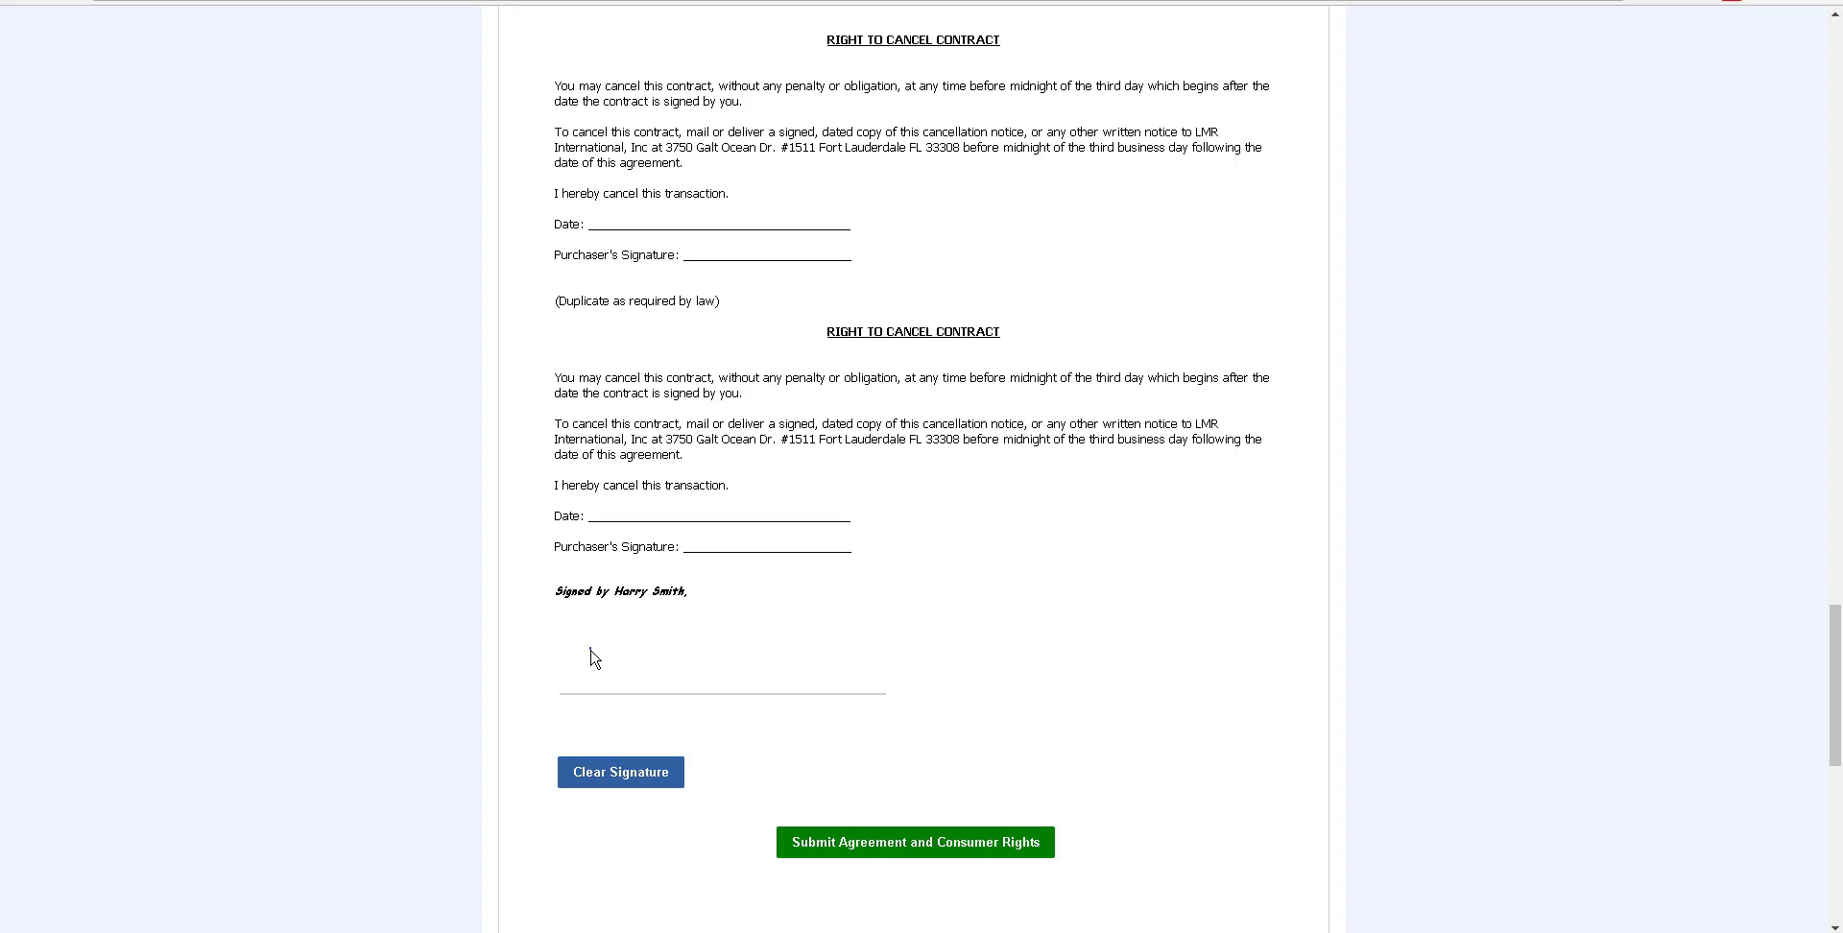
pyautogui.moveTo(581, 650)
pyautogui.mouseDown()
pyautogui.moveTo(777, 615)
pyautogui.moveTo(867, 651)
pyautogui.mouseUp()
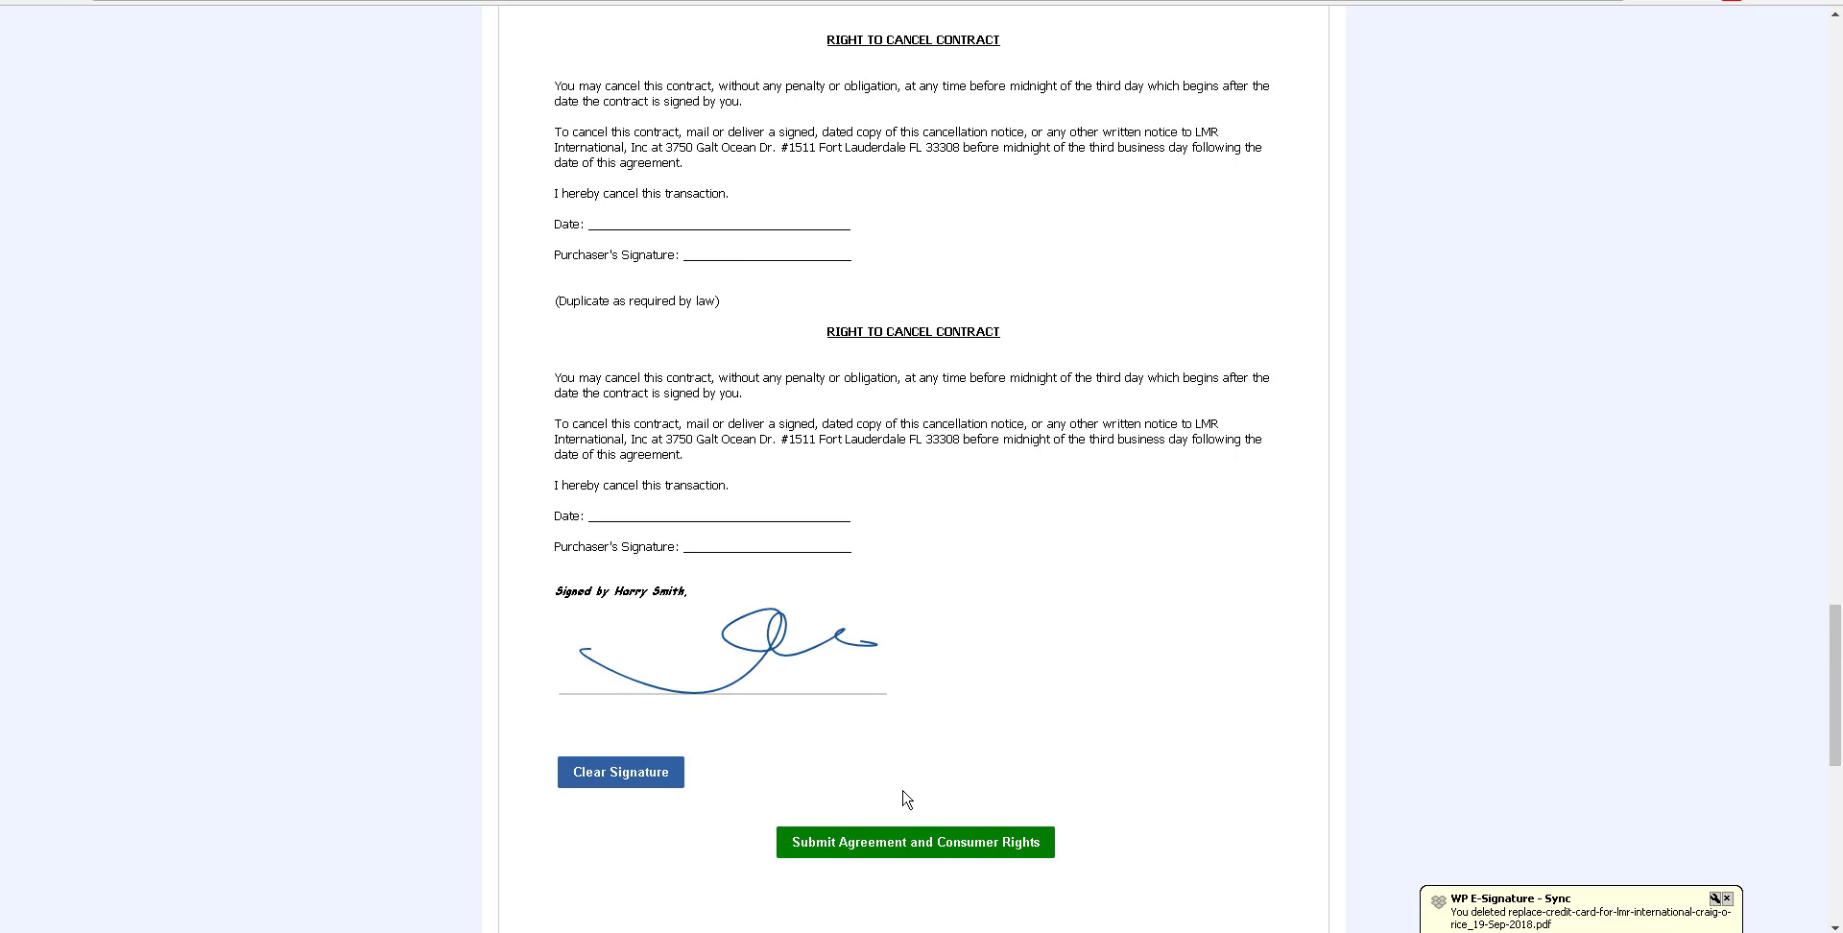
pyautogui.click(898, 862)
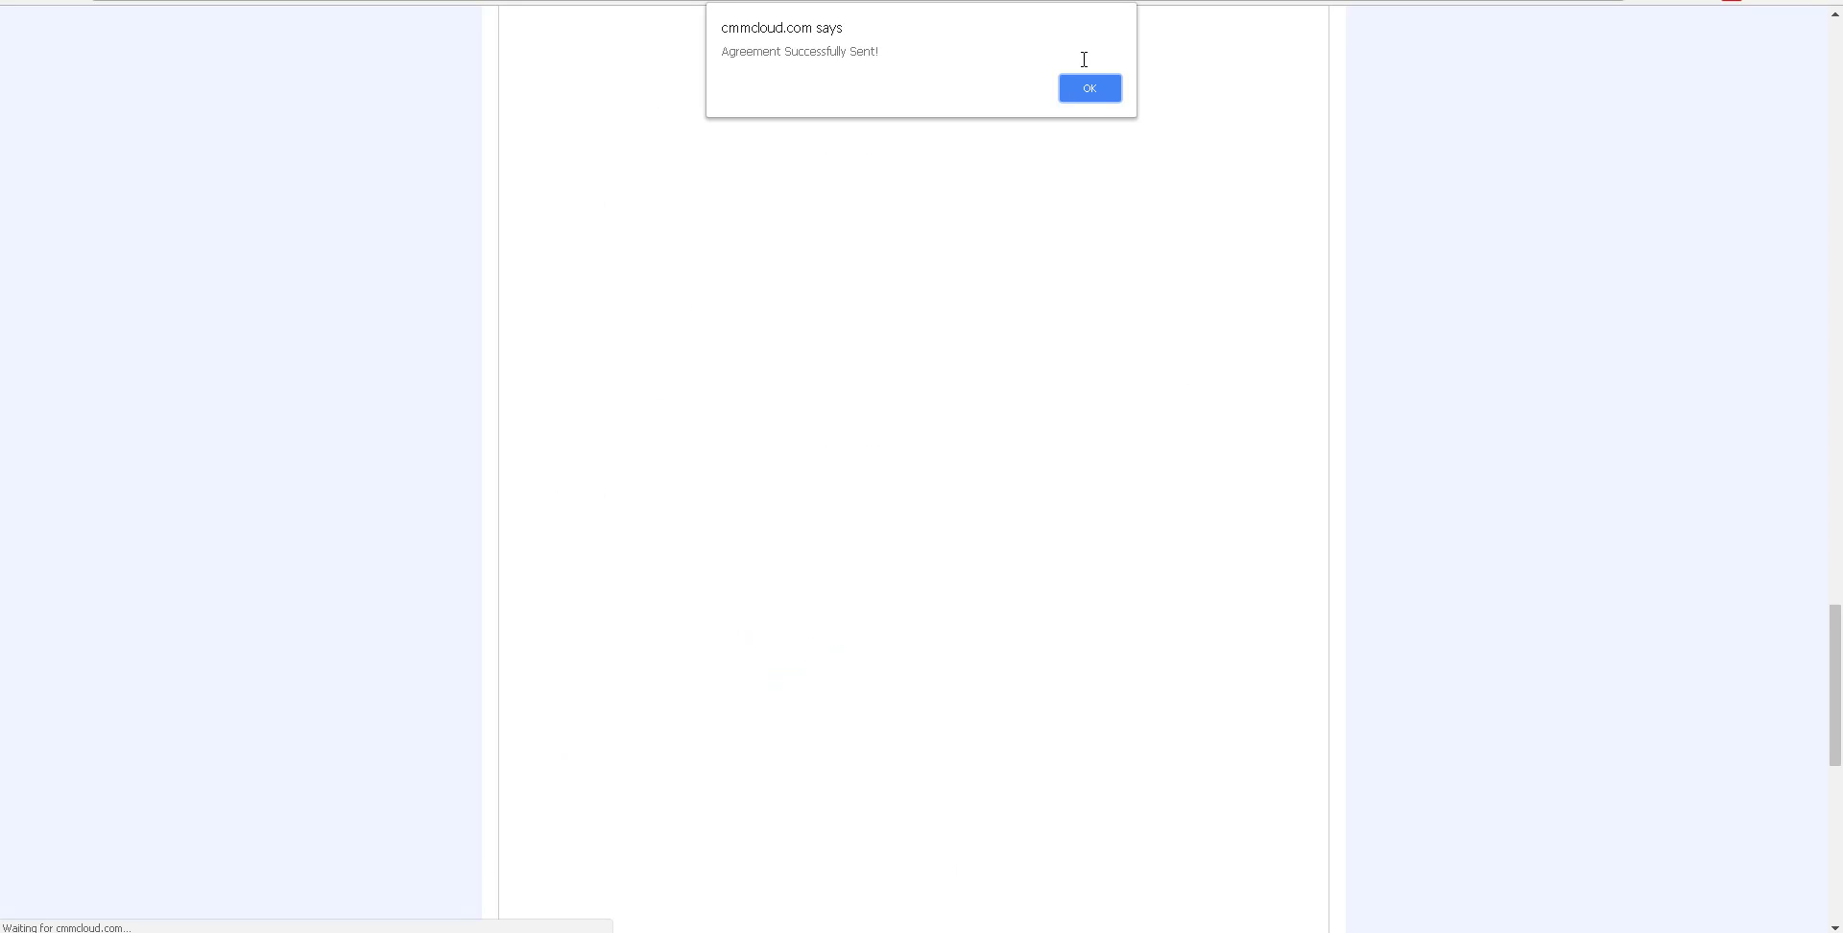
# Acknowledge the agreement confirmation, then send the client's Identity IQ username, password and last four SS digits
pyautogui.click(1084, 93)
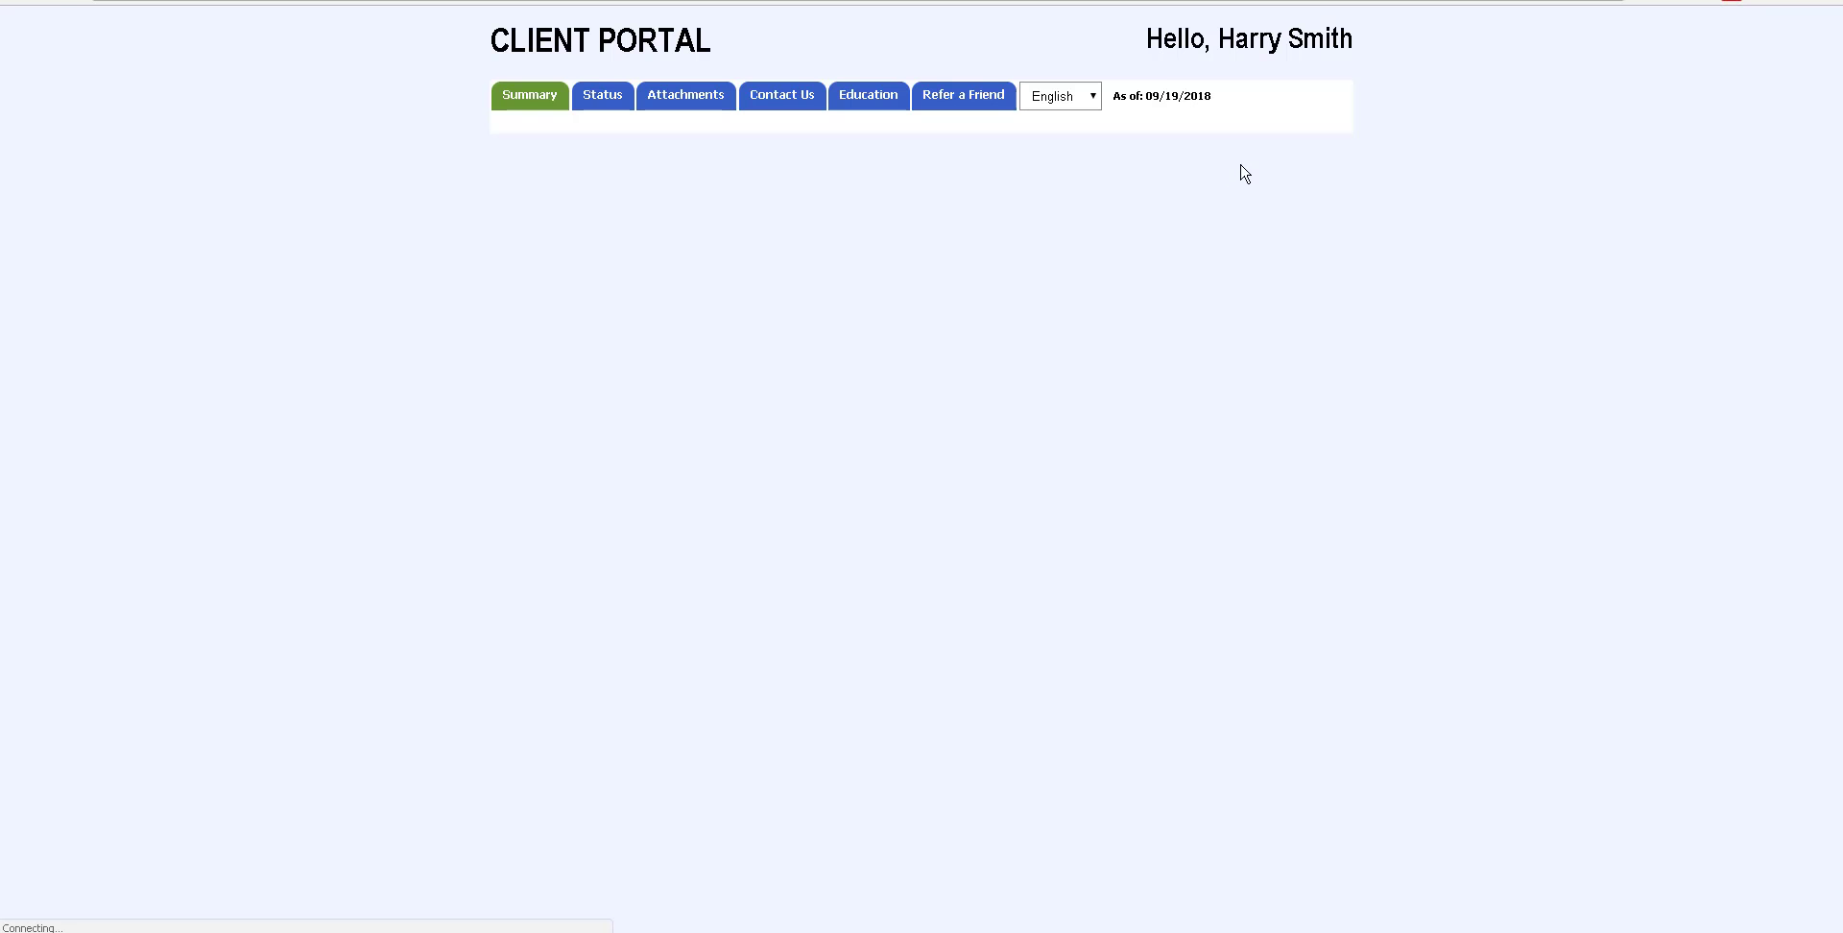
pyautogui.scroll(-5, 960, 672)
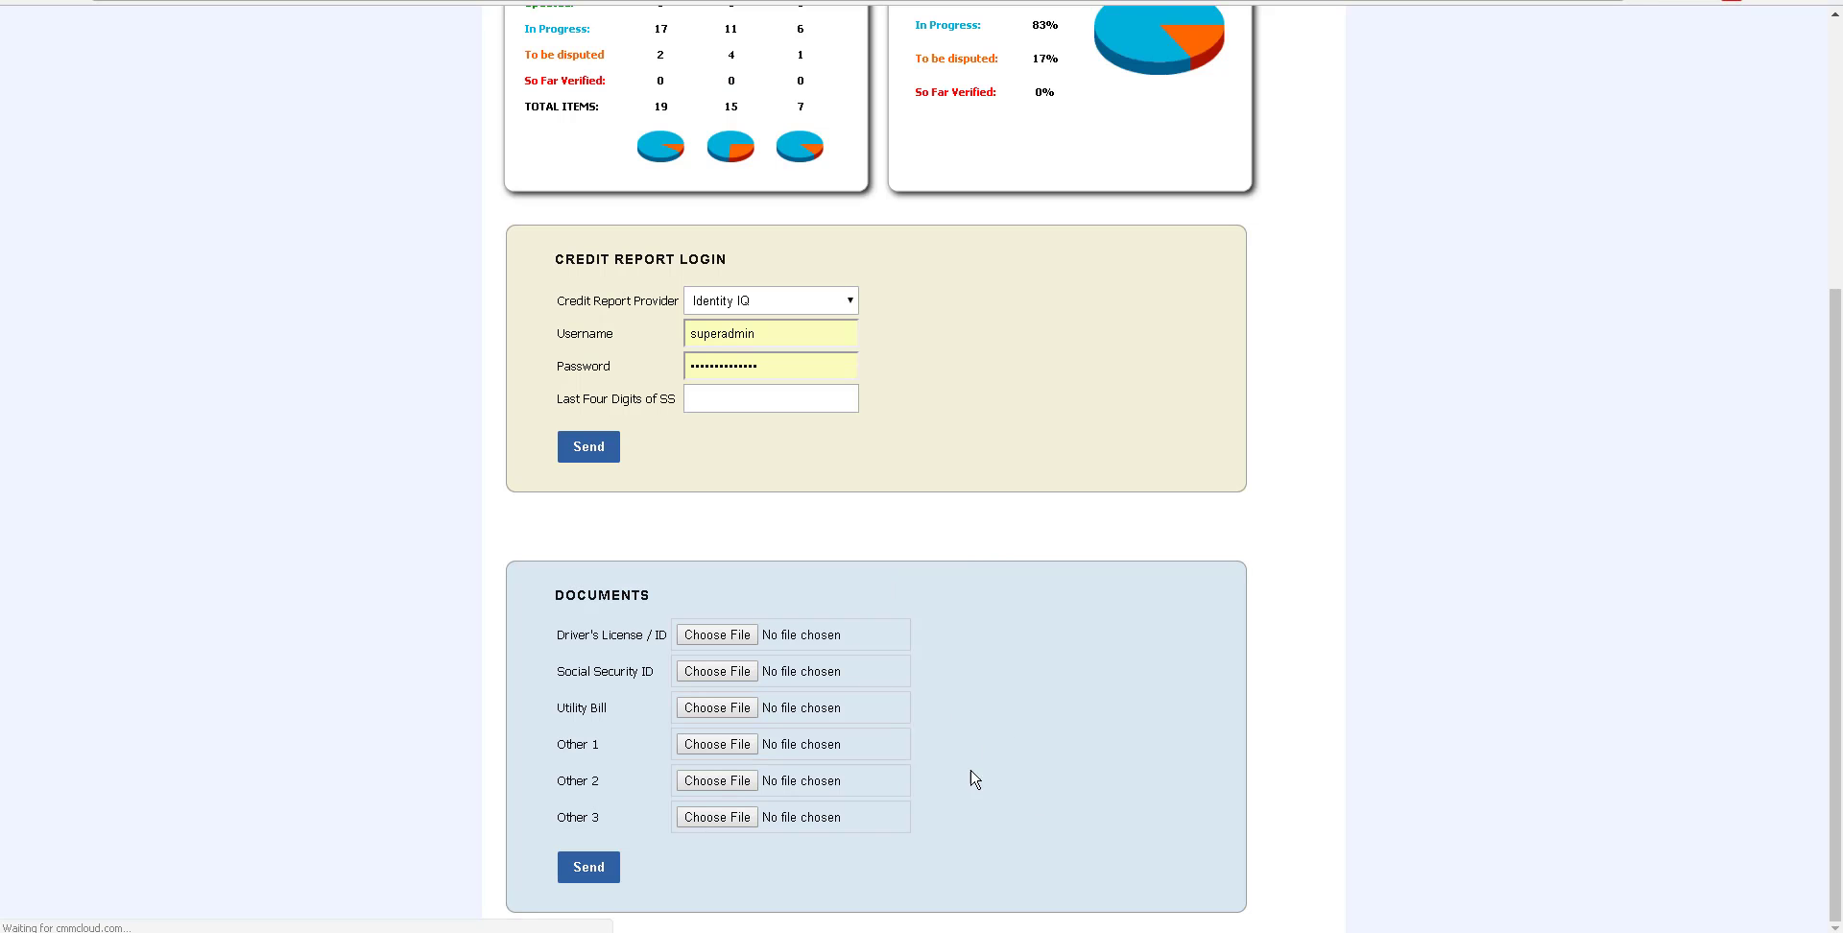
pyautogui.doubleClick(786, 335)
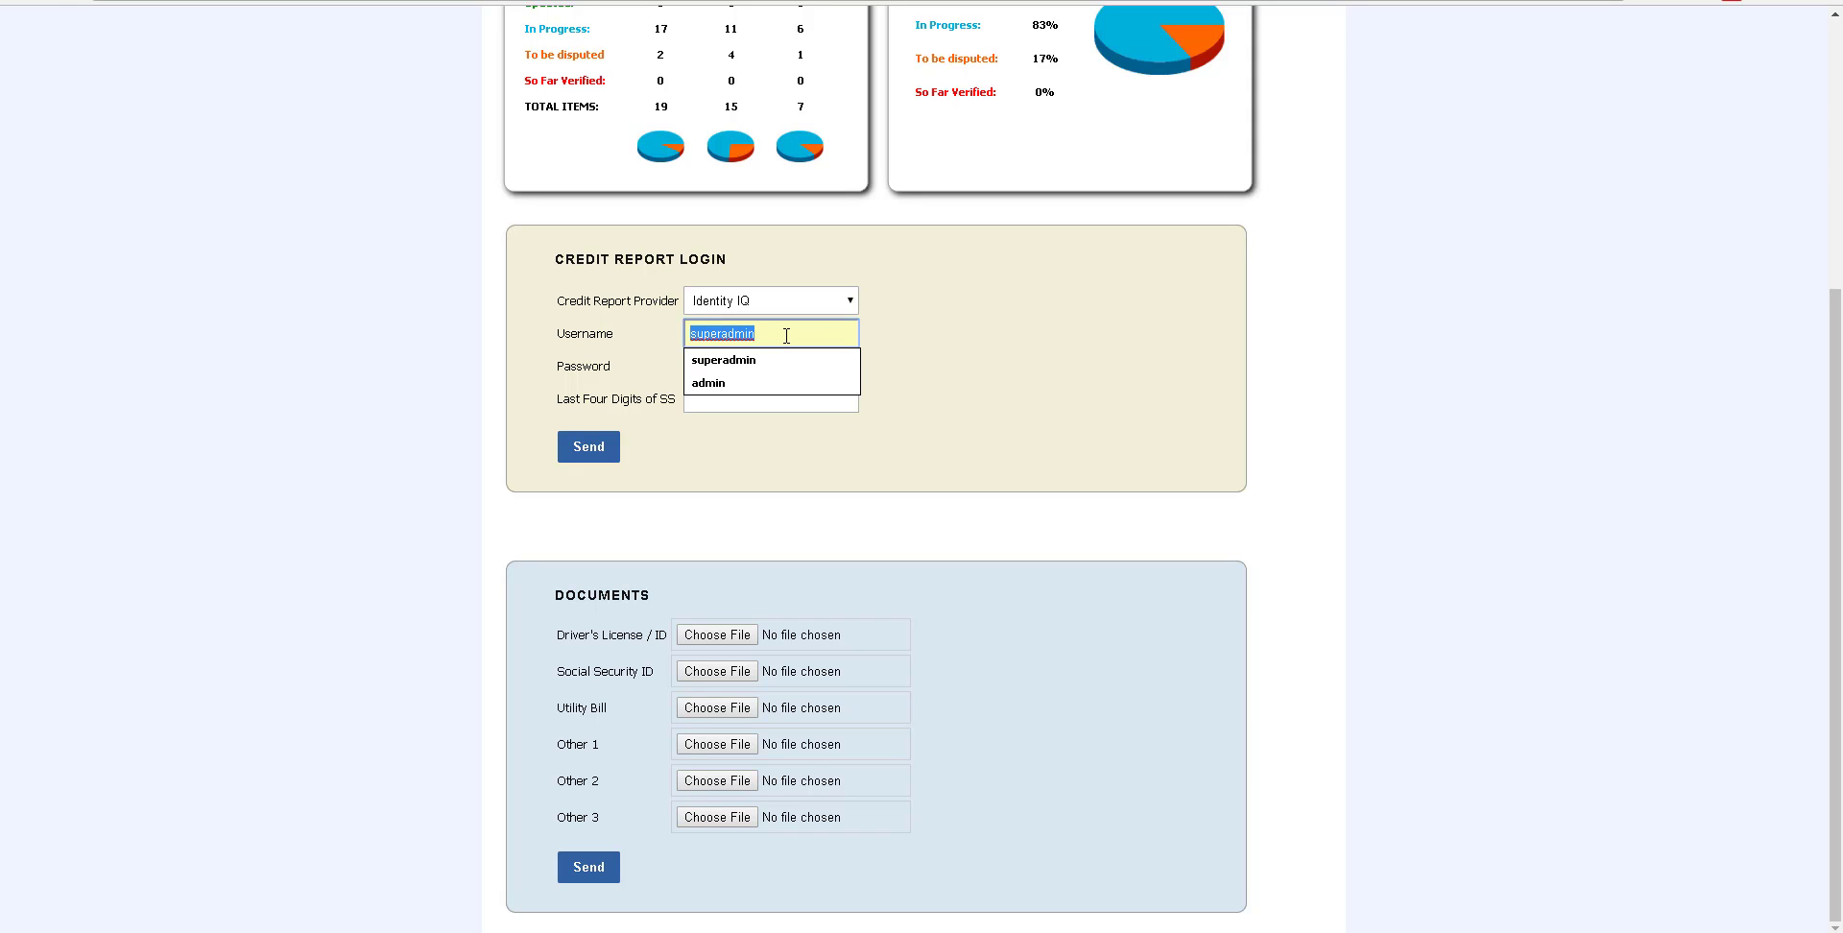
pyautogui.write('harry')
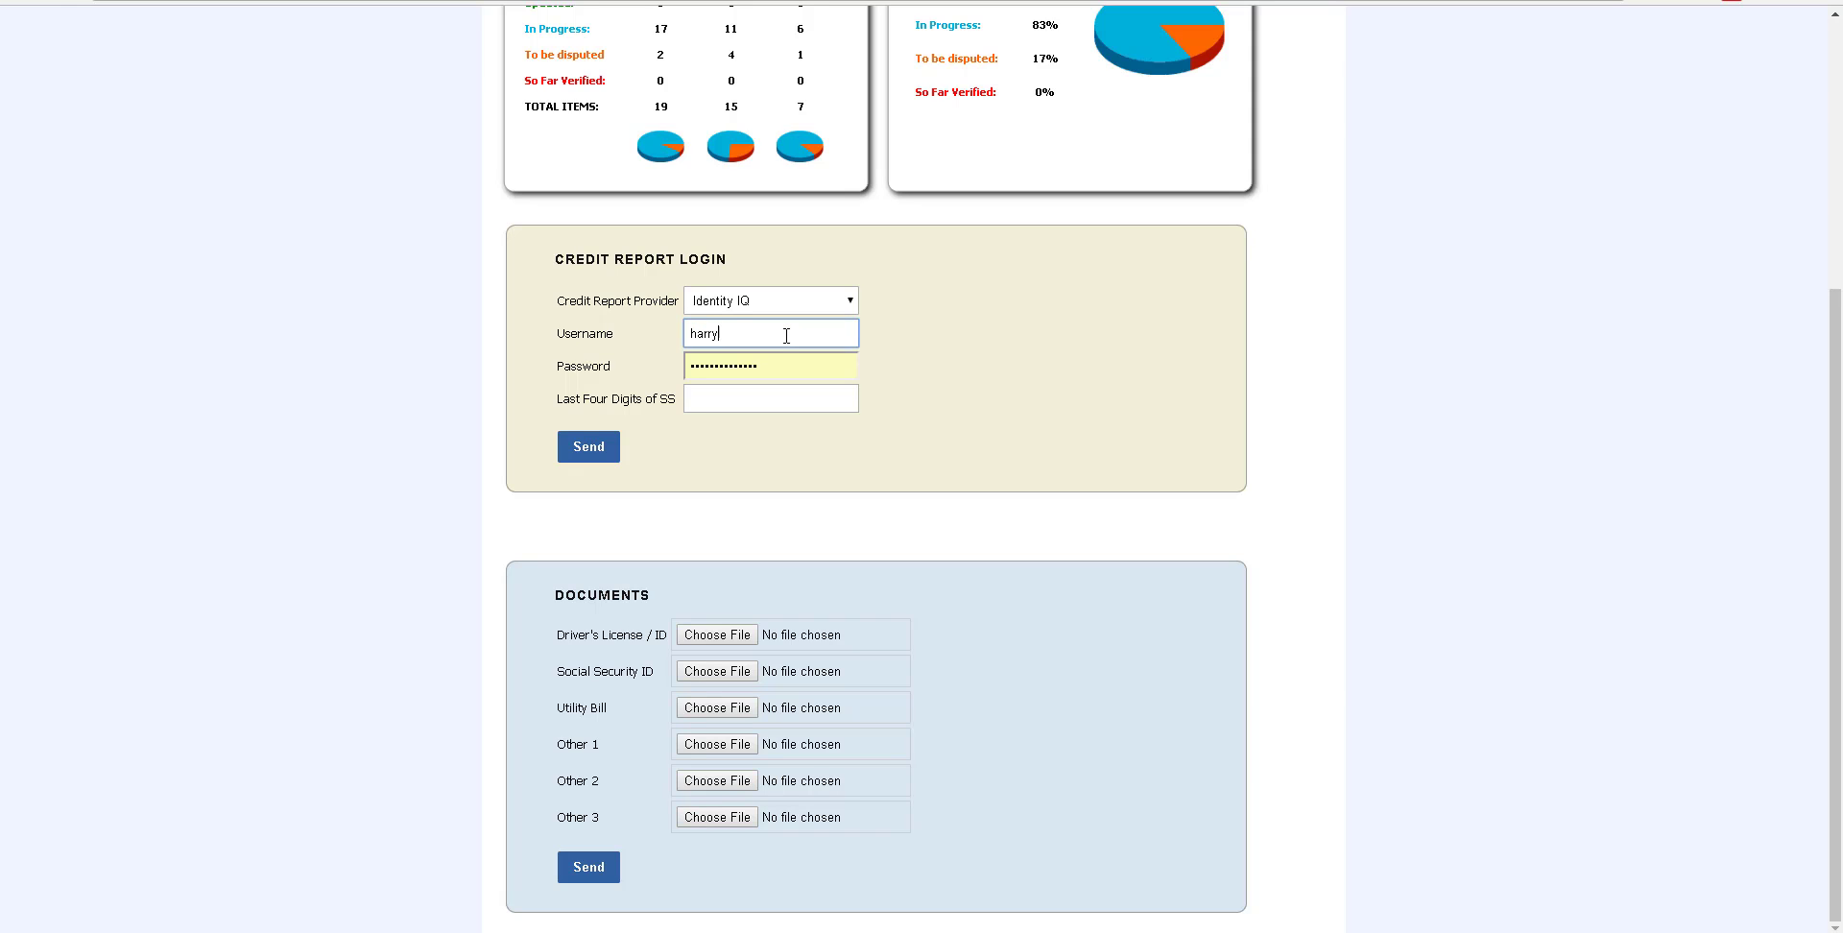
pyautogui.doubleClick(772, 363)
pyautogui.write('••••••••')
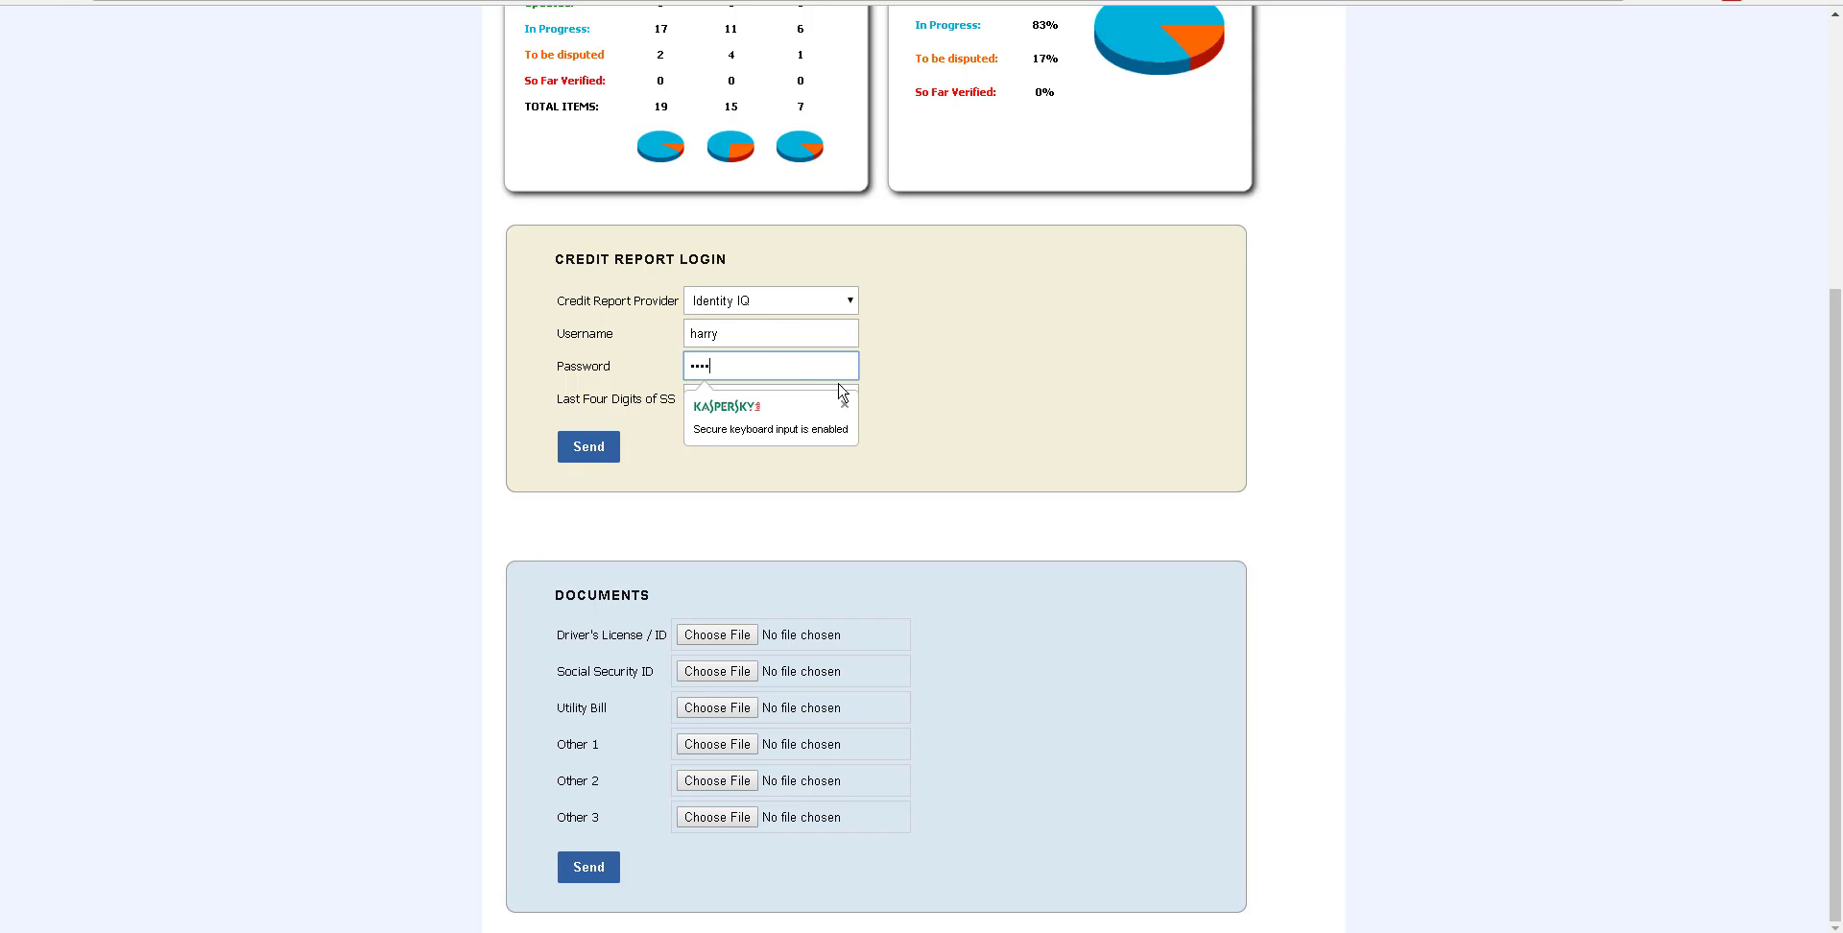
pyautogui.click(927, 405)
pyautogui.click(767, 390)
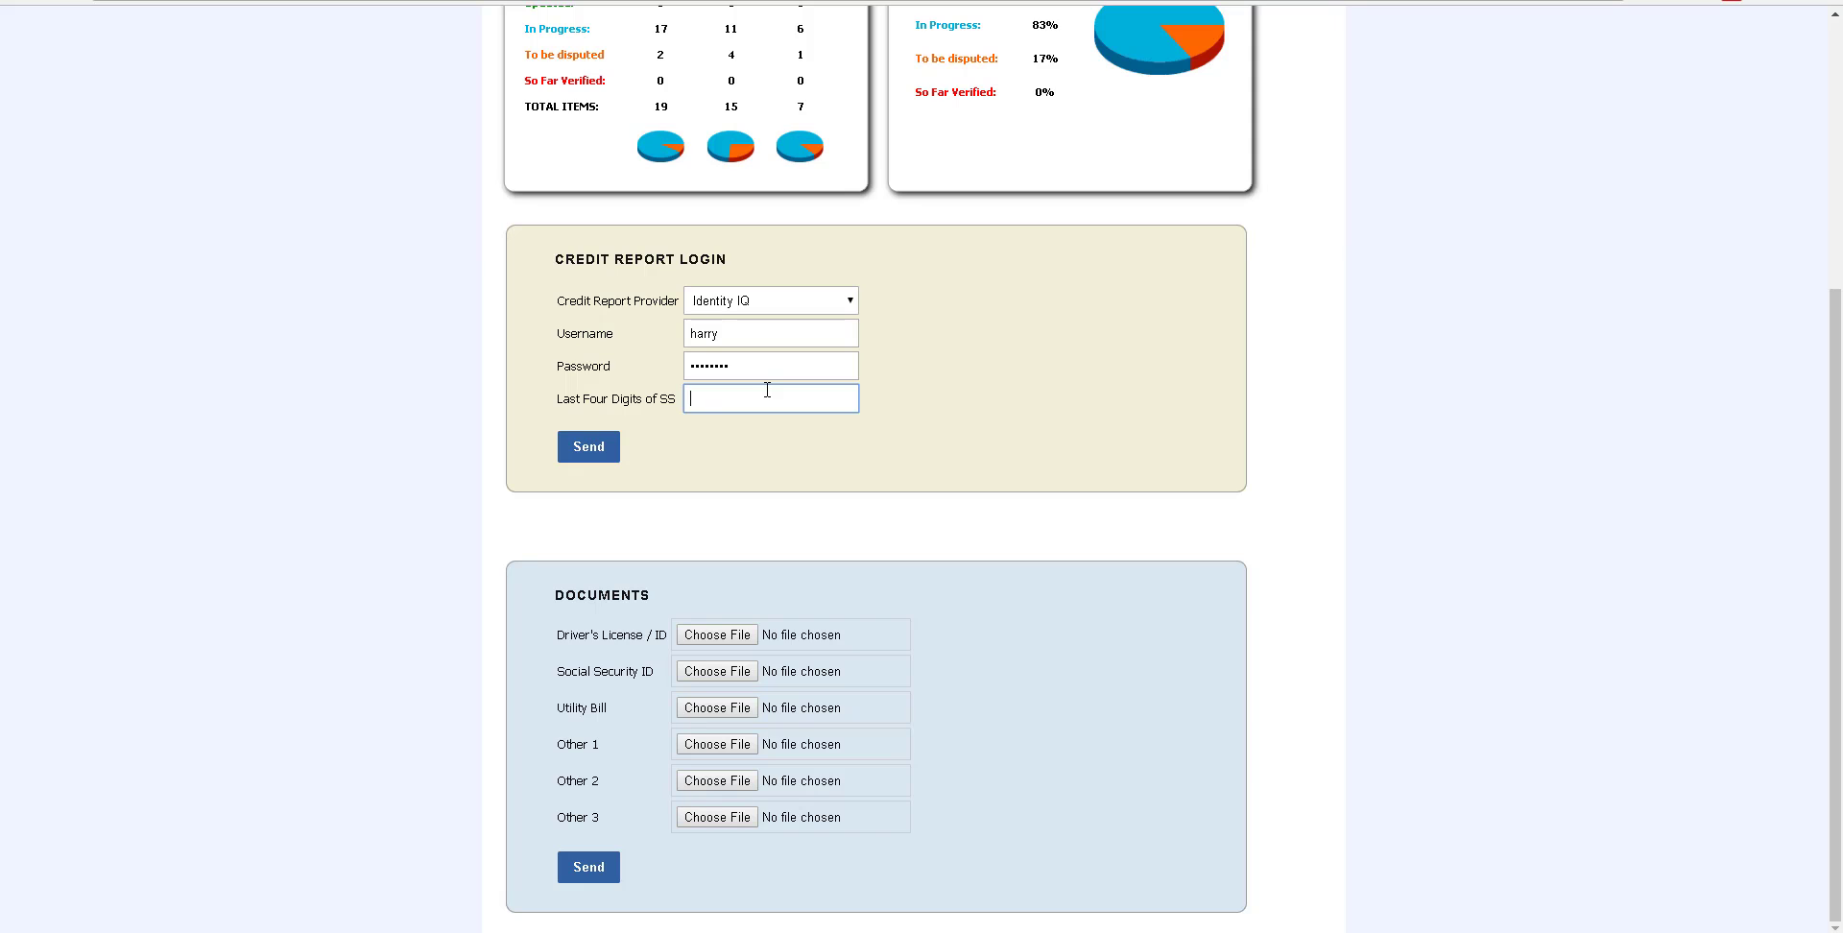
pyautogui.click(598, 449)
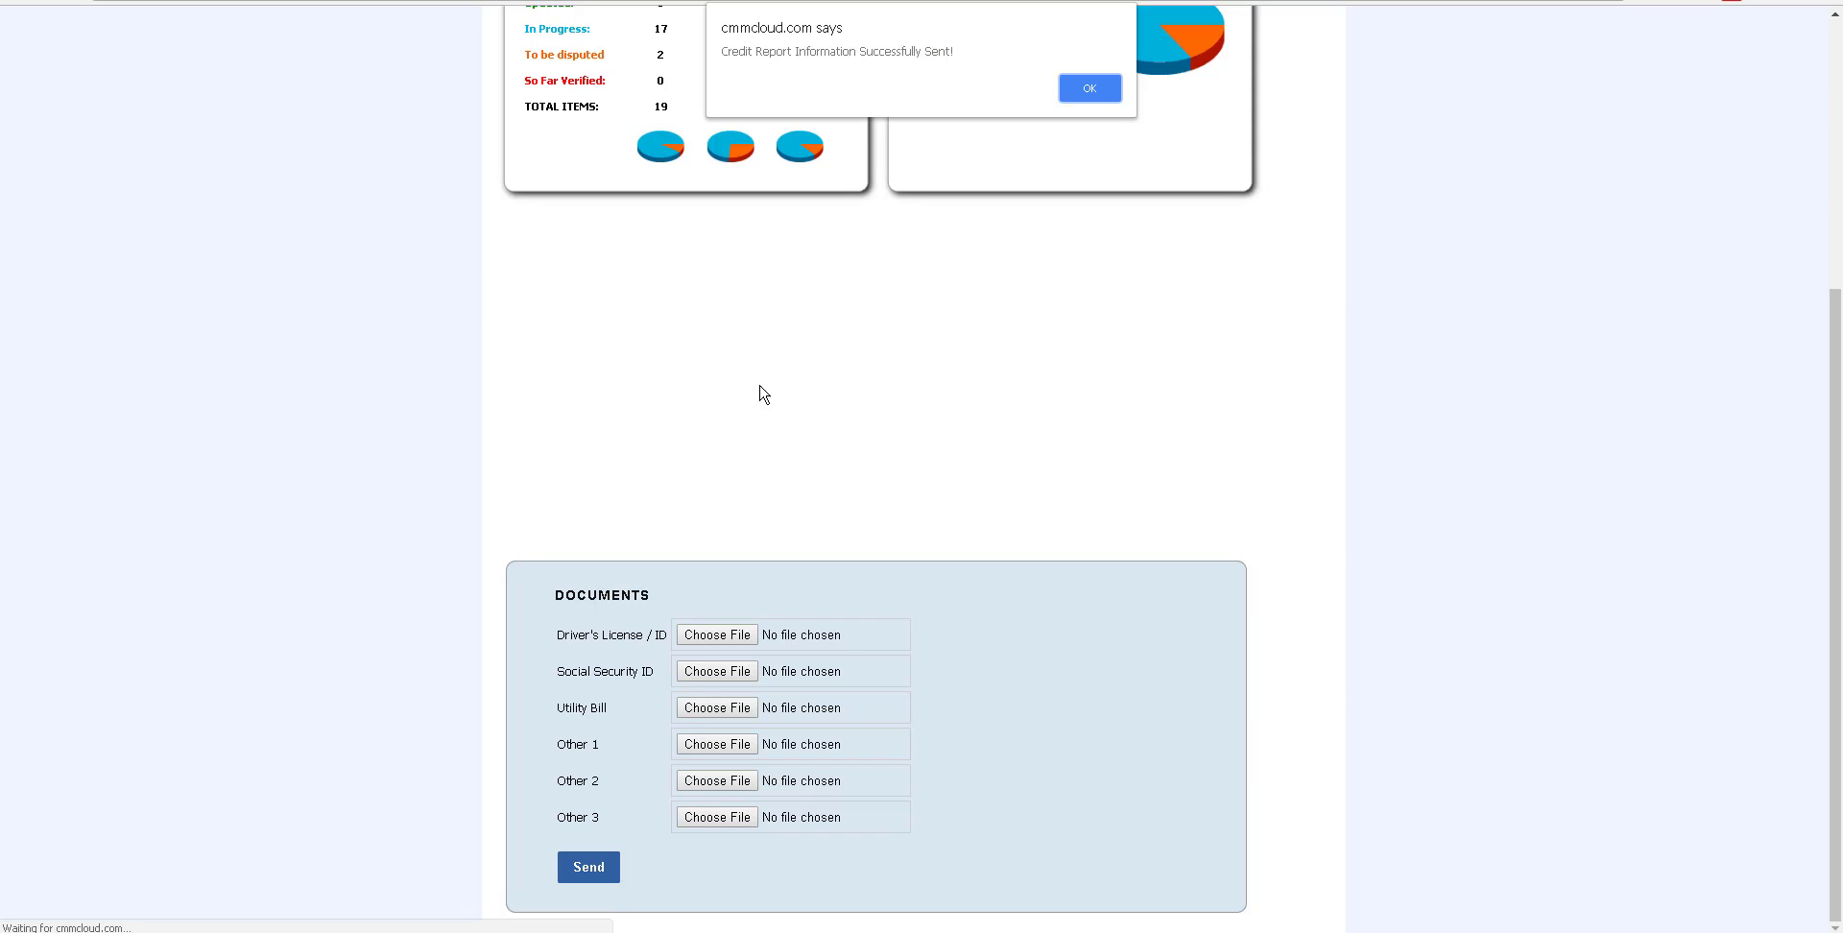
pyautogui.click(1087, 88)
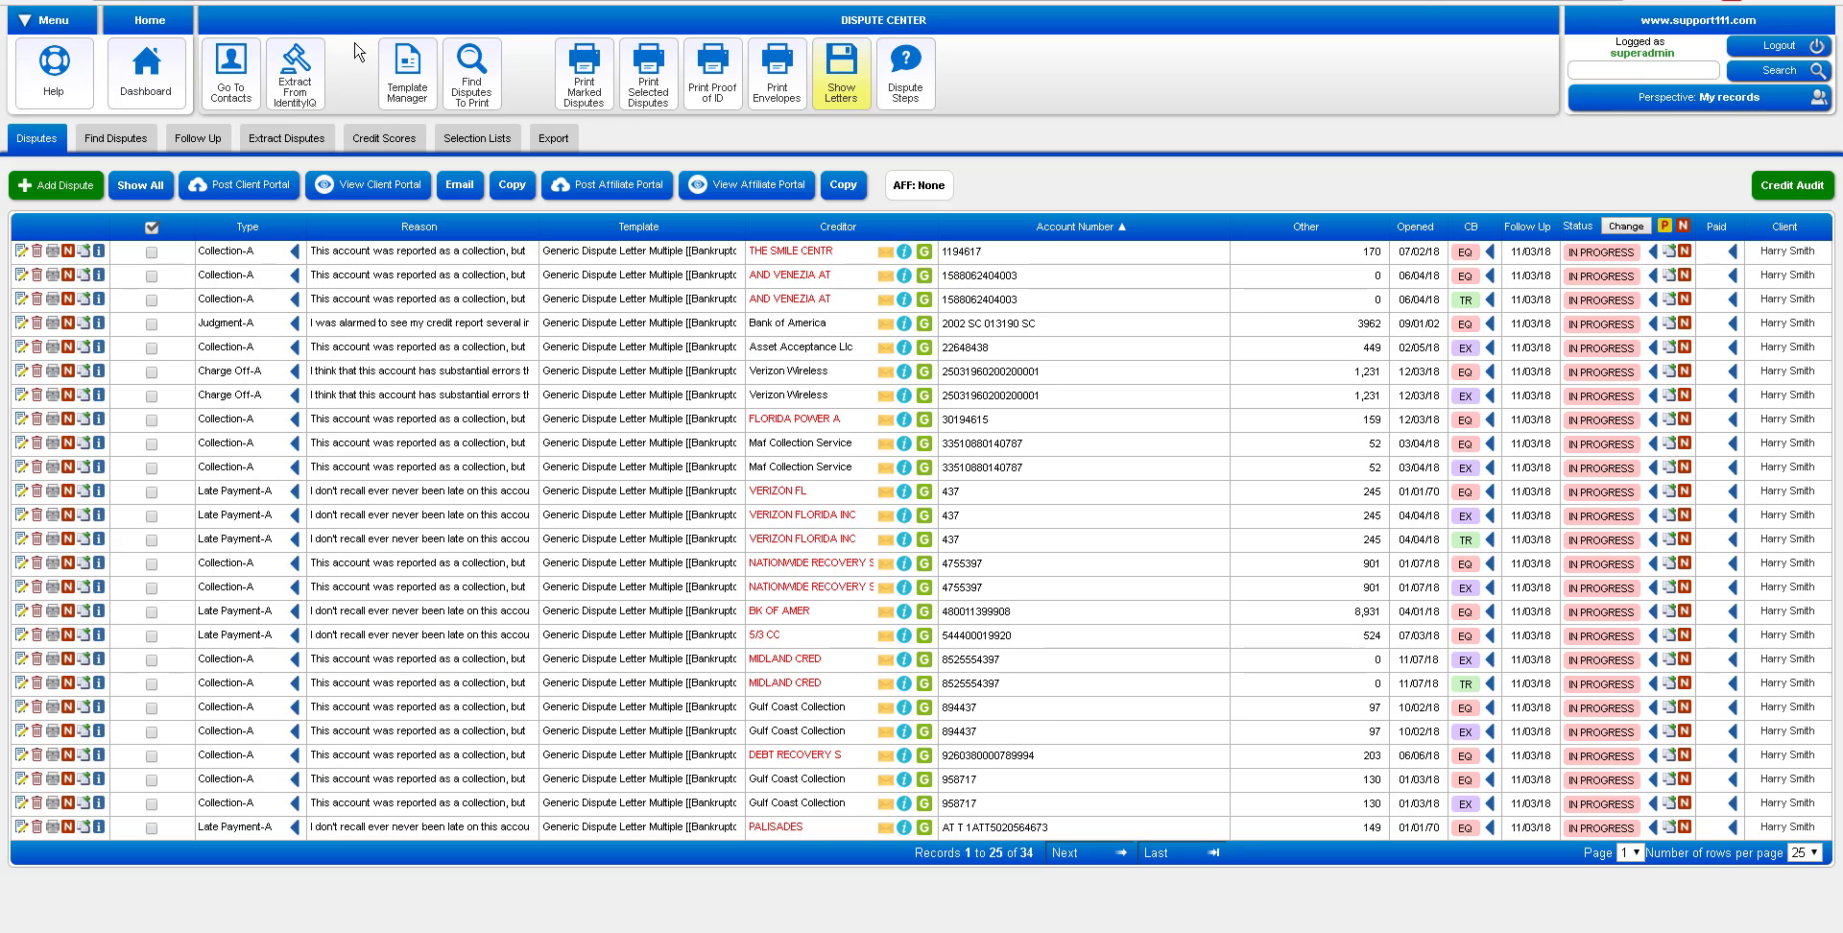
# Switch from the disputes to the Contacts list showing only the current contact
pyautogui.click(227, 93)
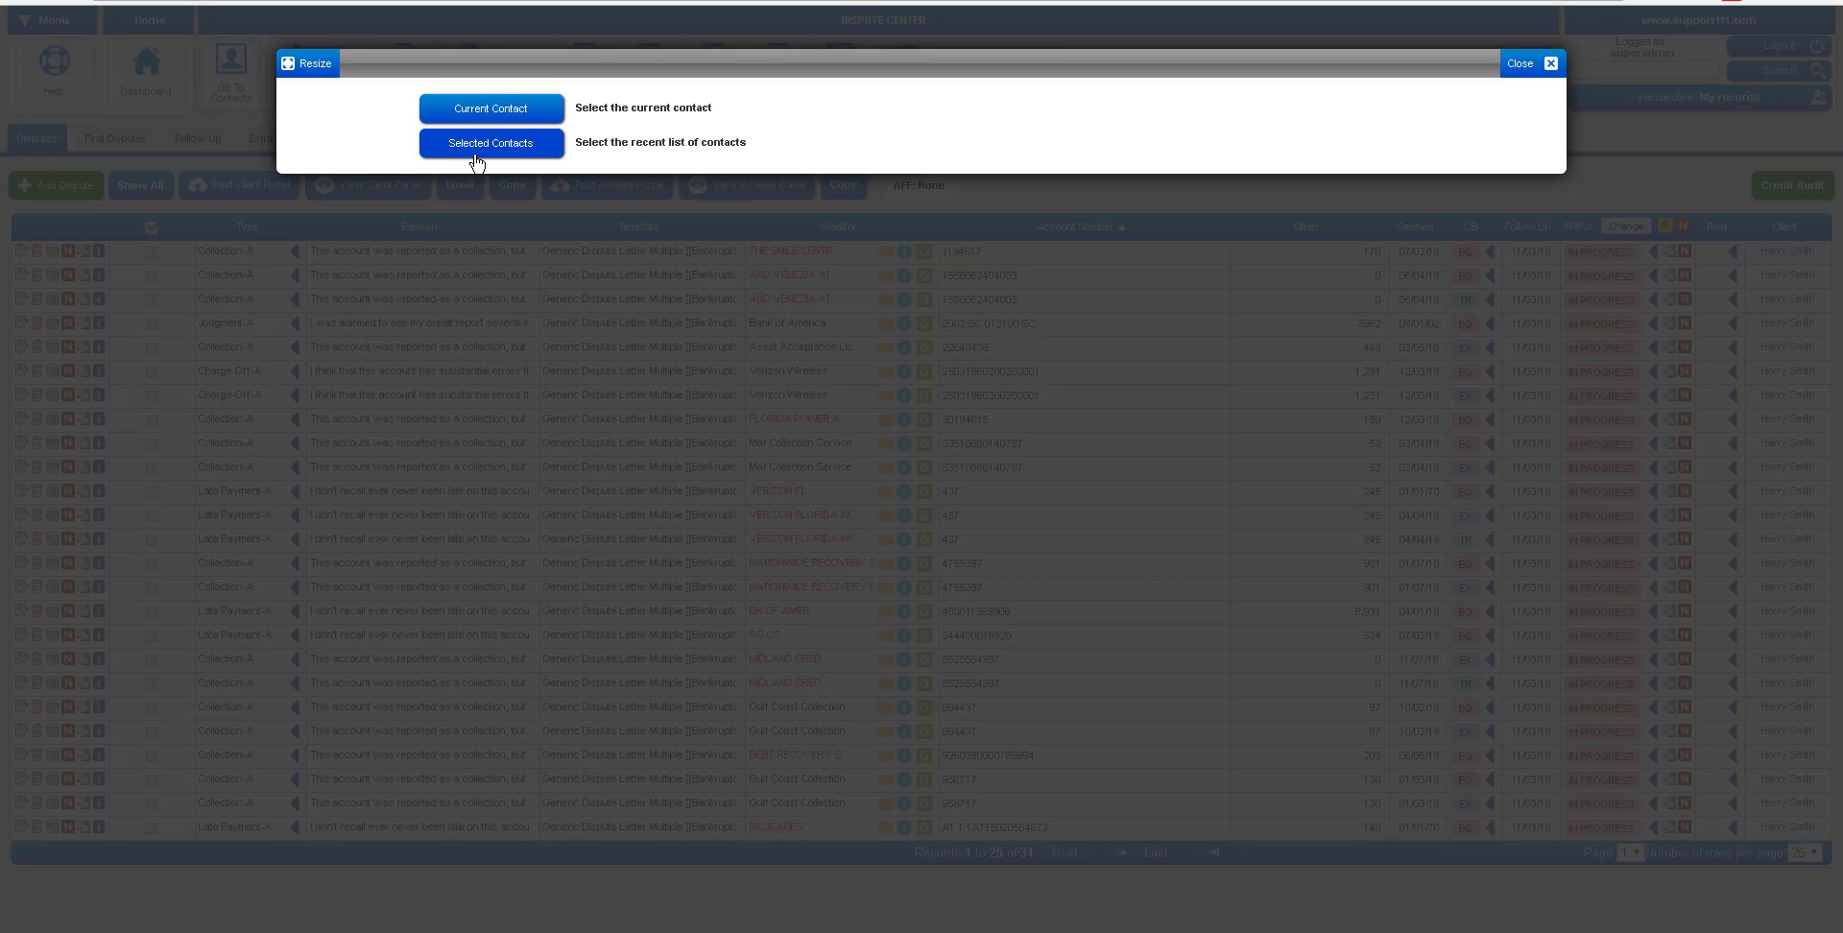
pyautogui.click(507, 109)
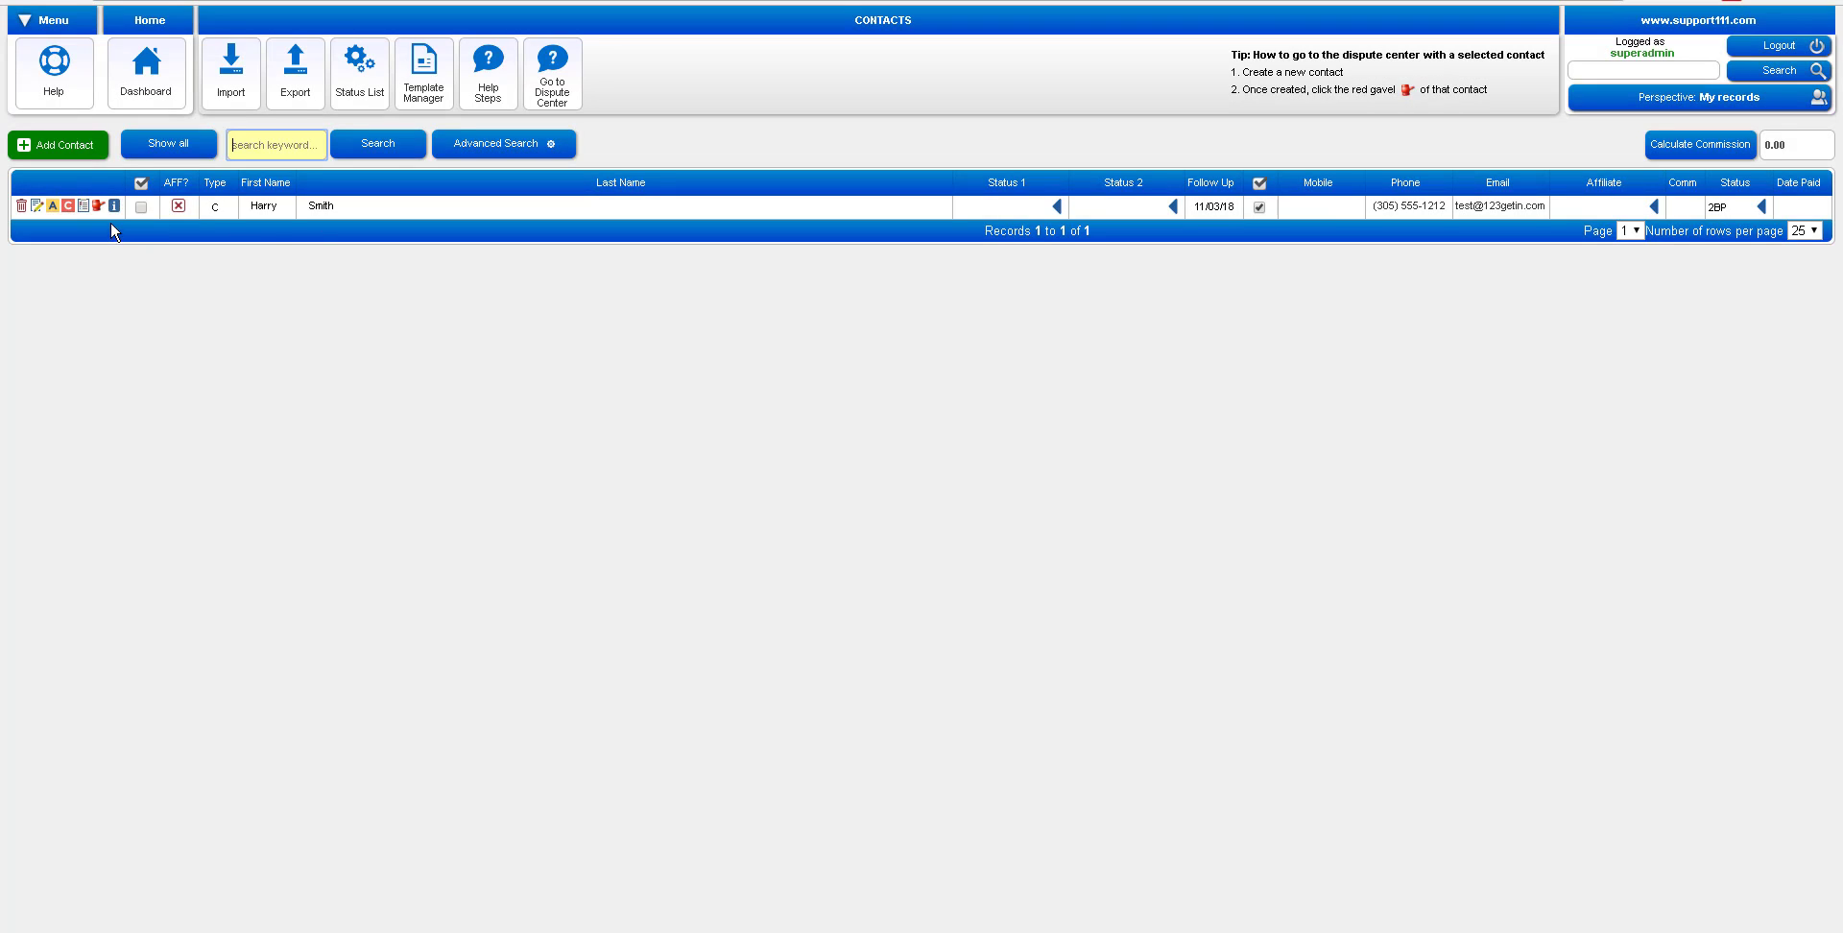
# Open the client's contact record, review its credit report login details, then show its documents
pyautogui.click(37, 207)
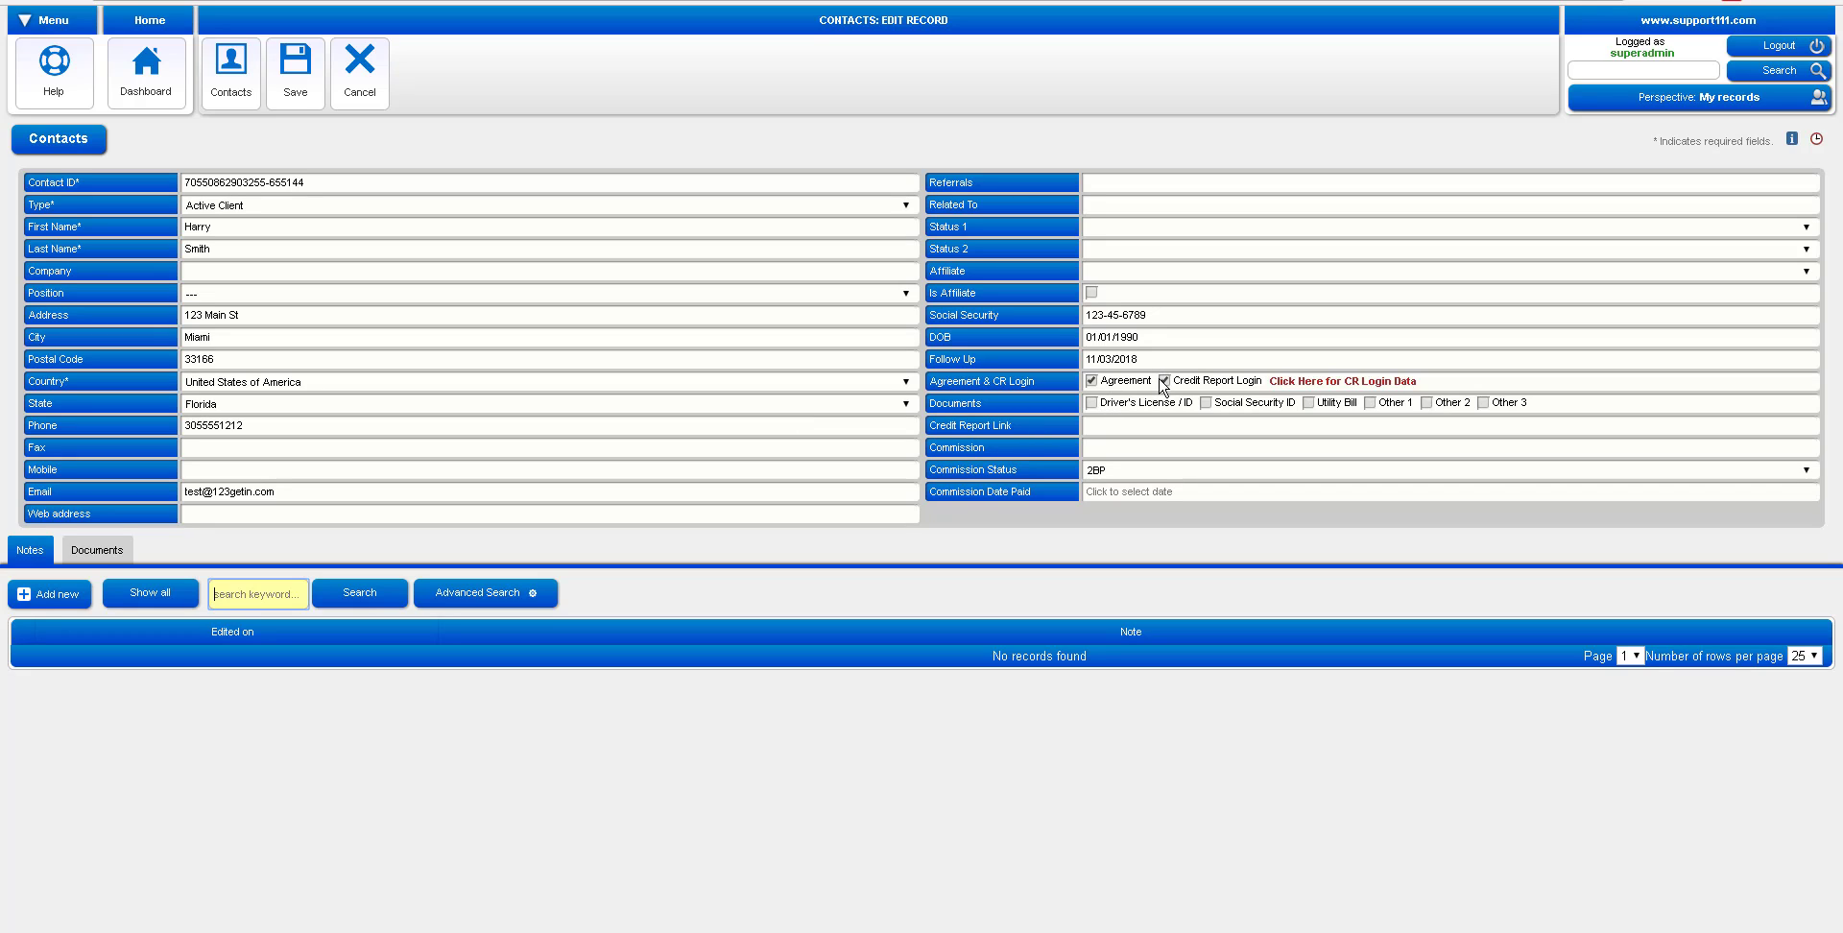
pyautogui.click(1332, 389)
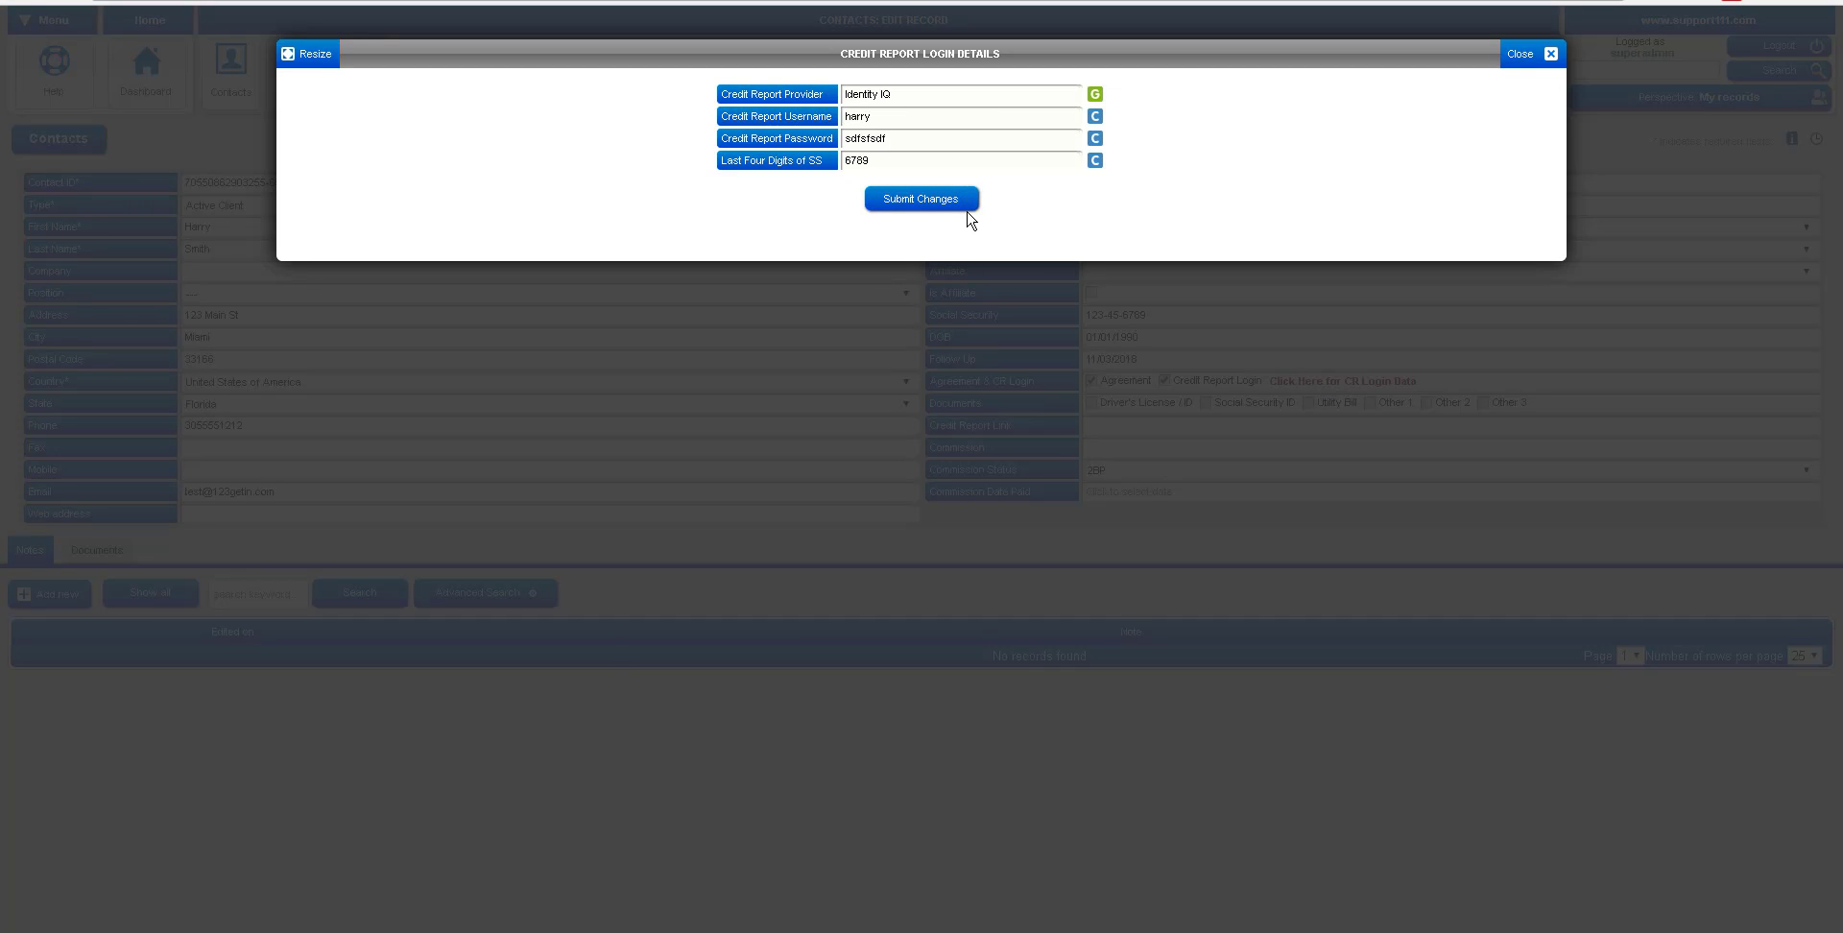
pyautogui.click(1519, 55)
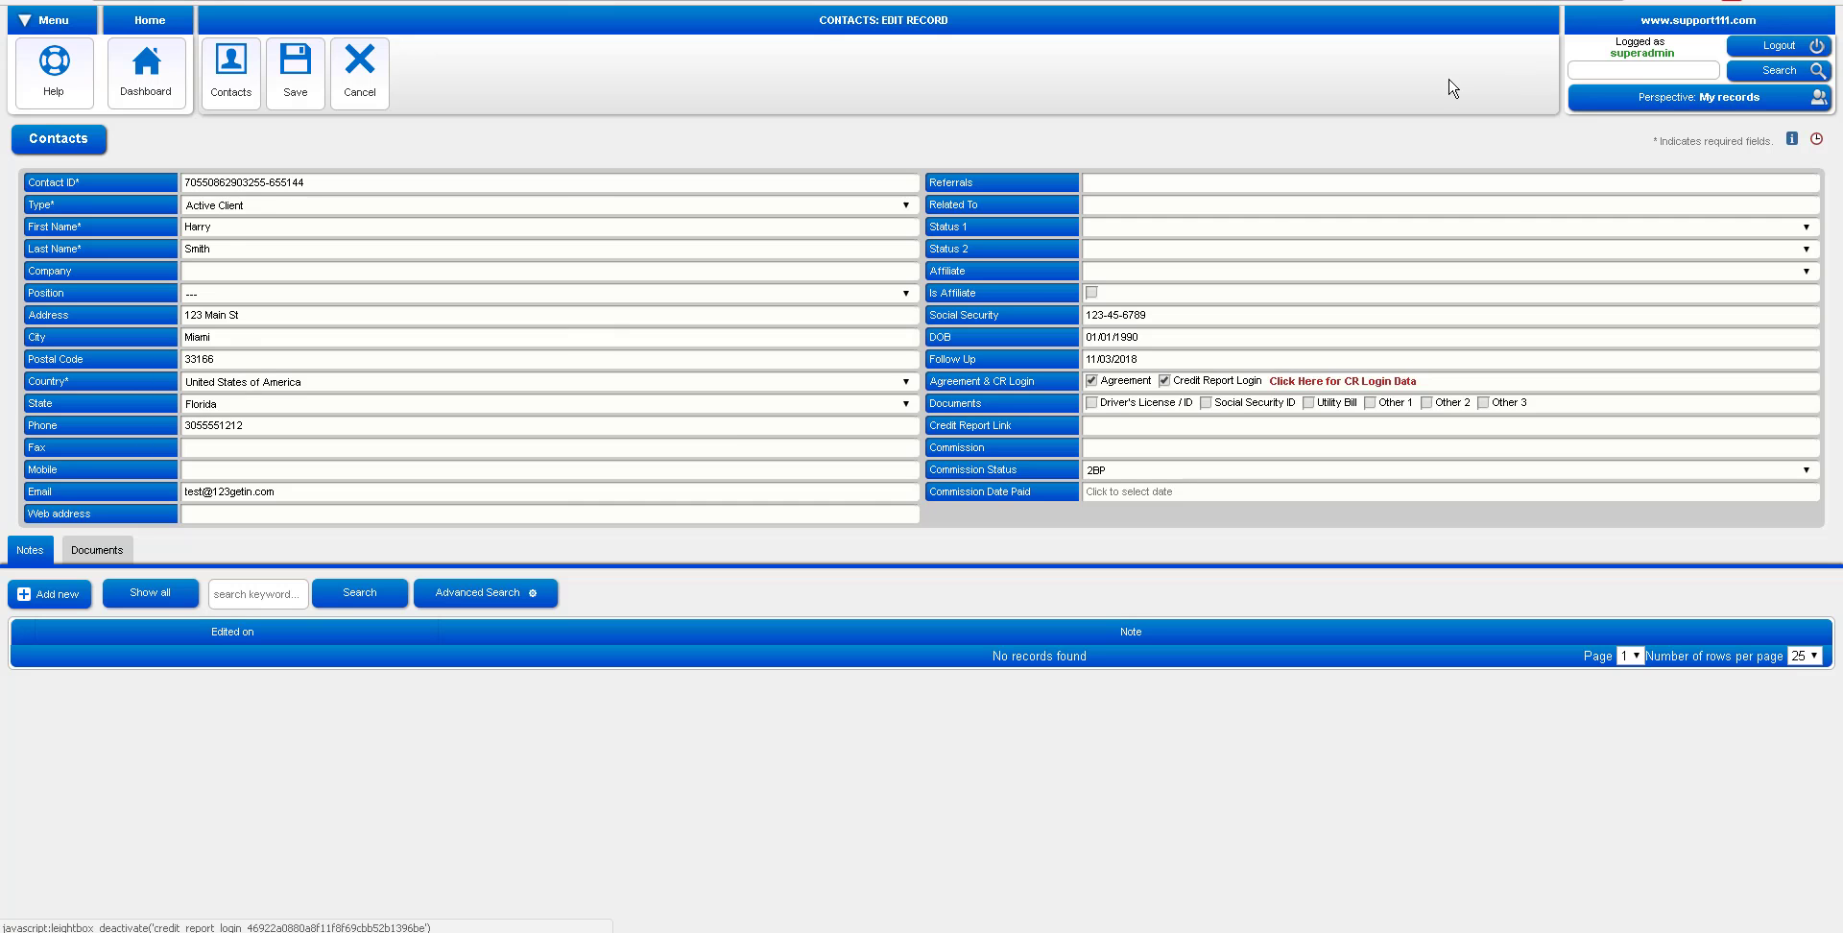
pyautogui.click(97, 554)
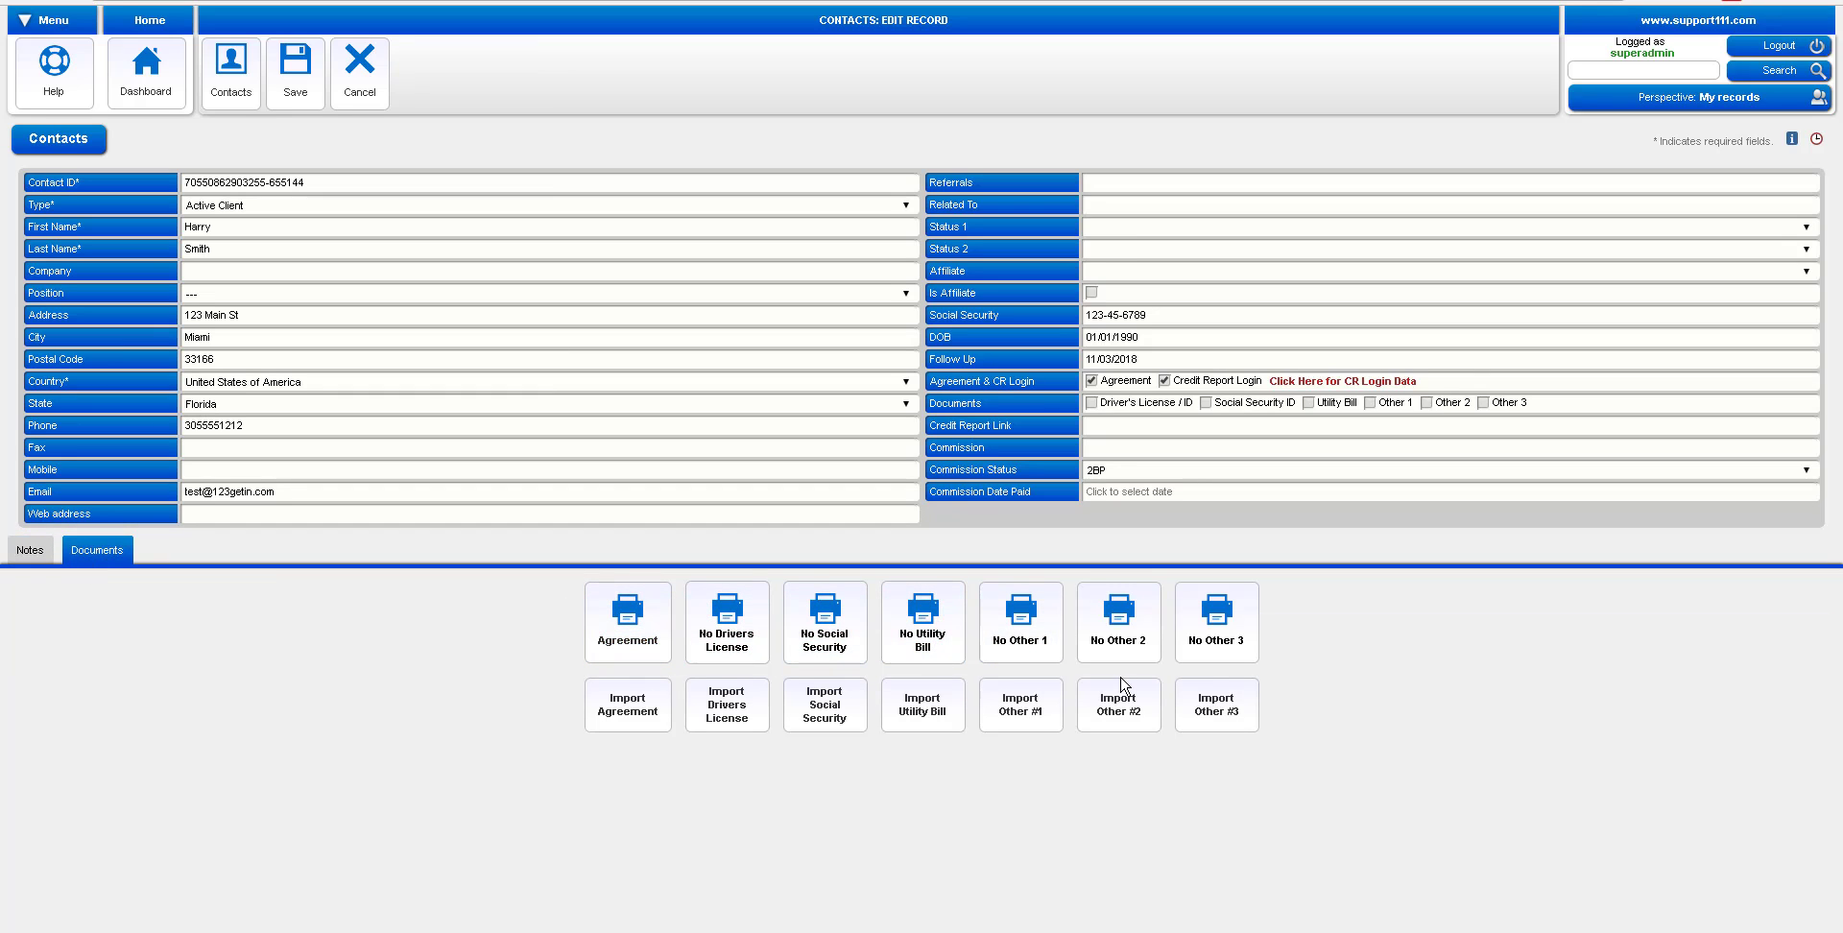
# Download the client's Agreement and open it as the 5-page Credit Audit agreement PDF
pyautogui.click(632, 639)
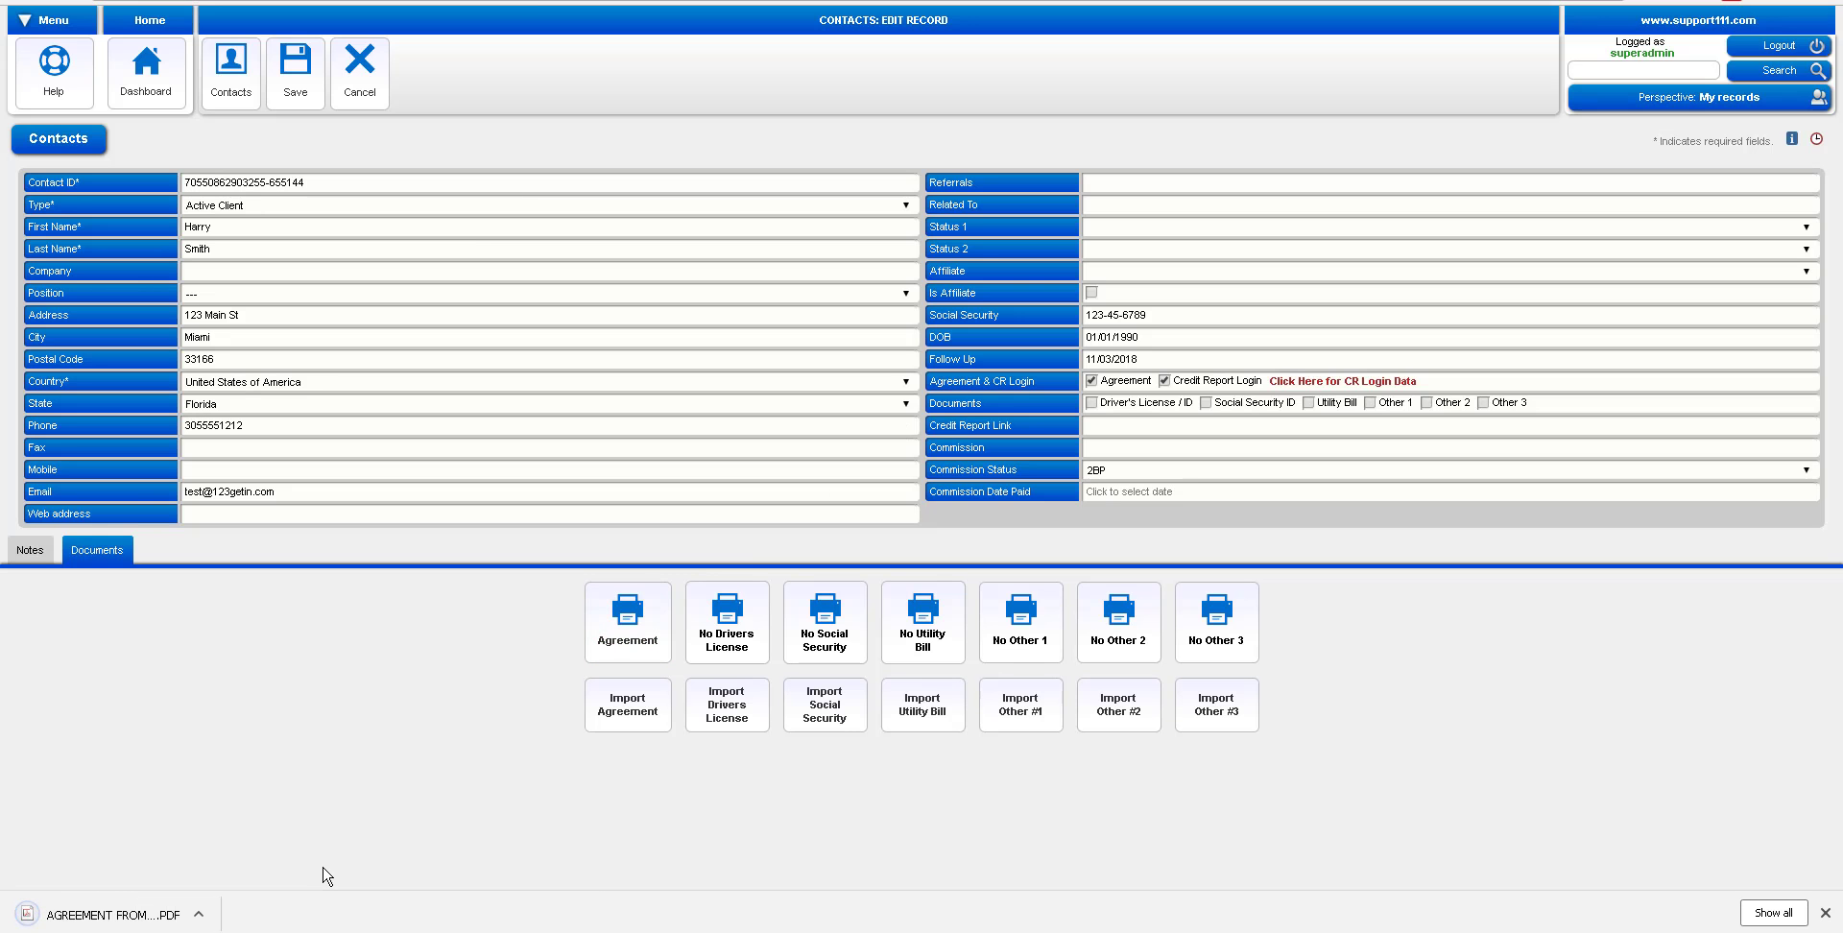
pyautogui.click(198, 914)
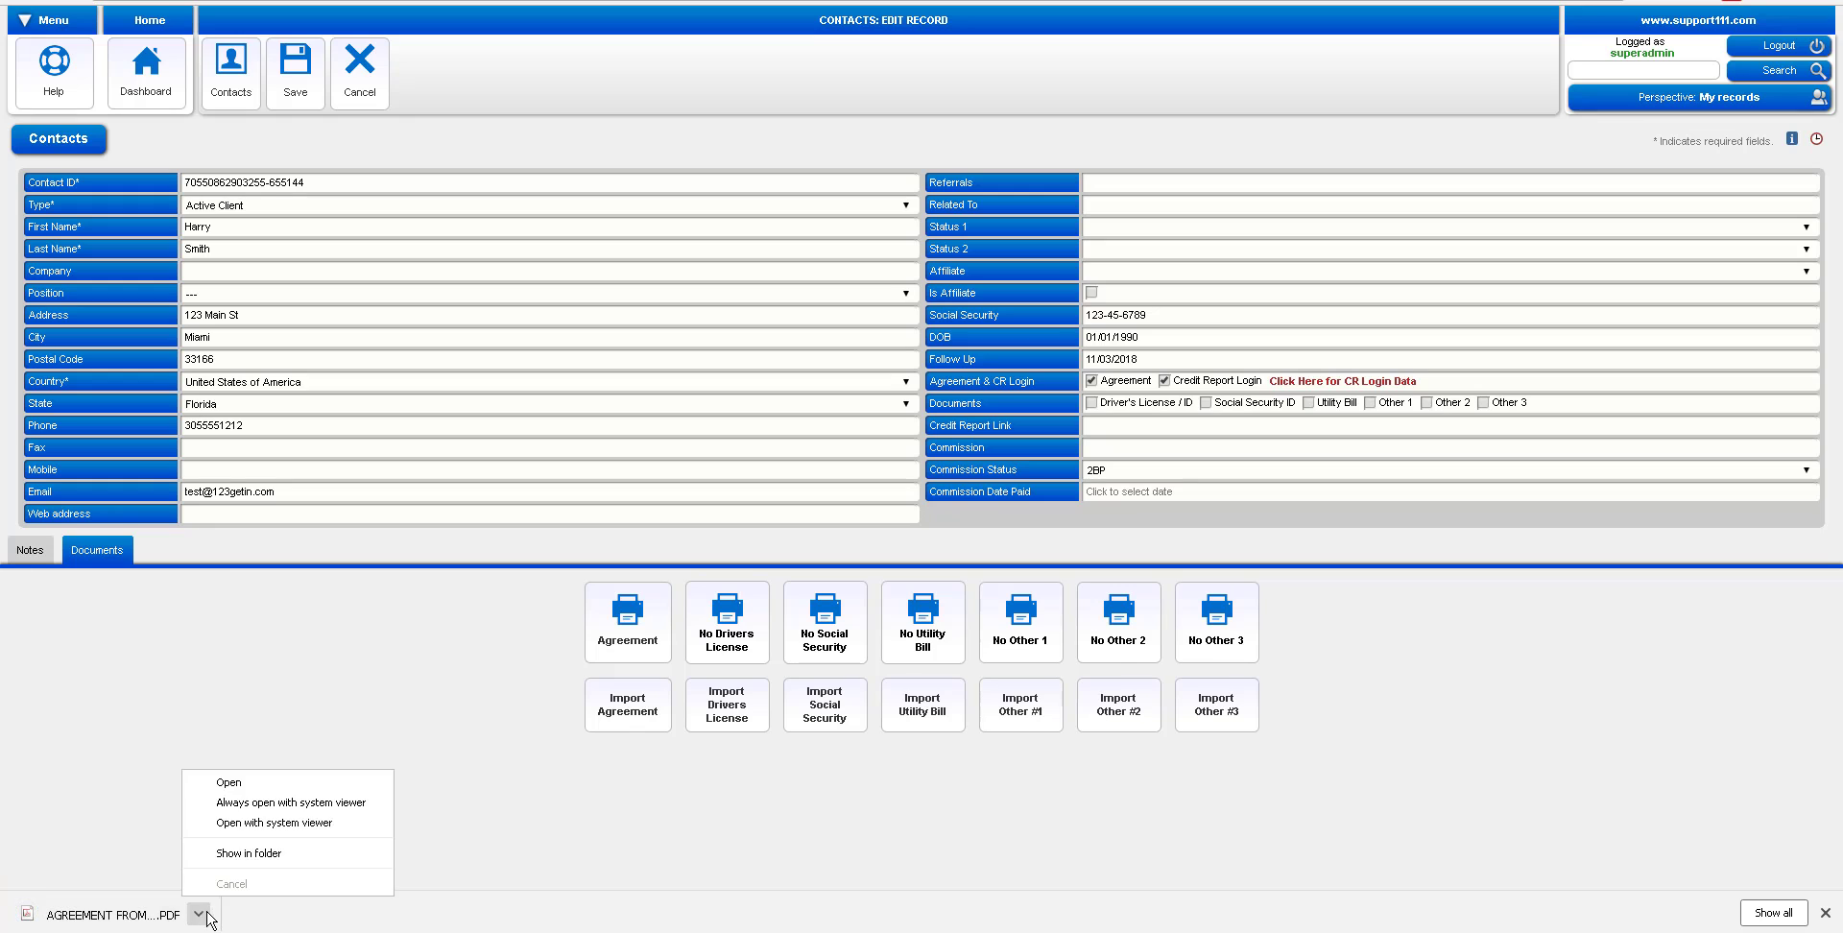
pyautogui.click(231, 783)
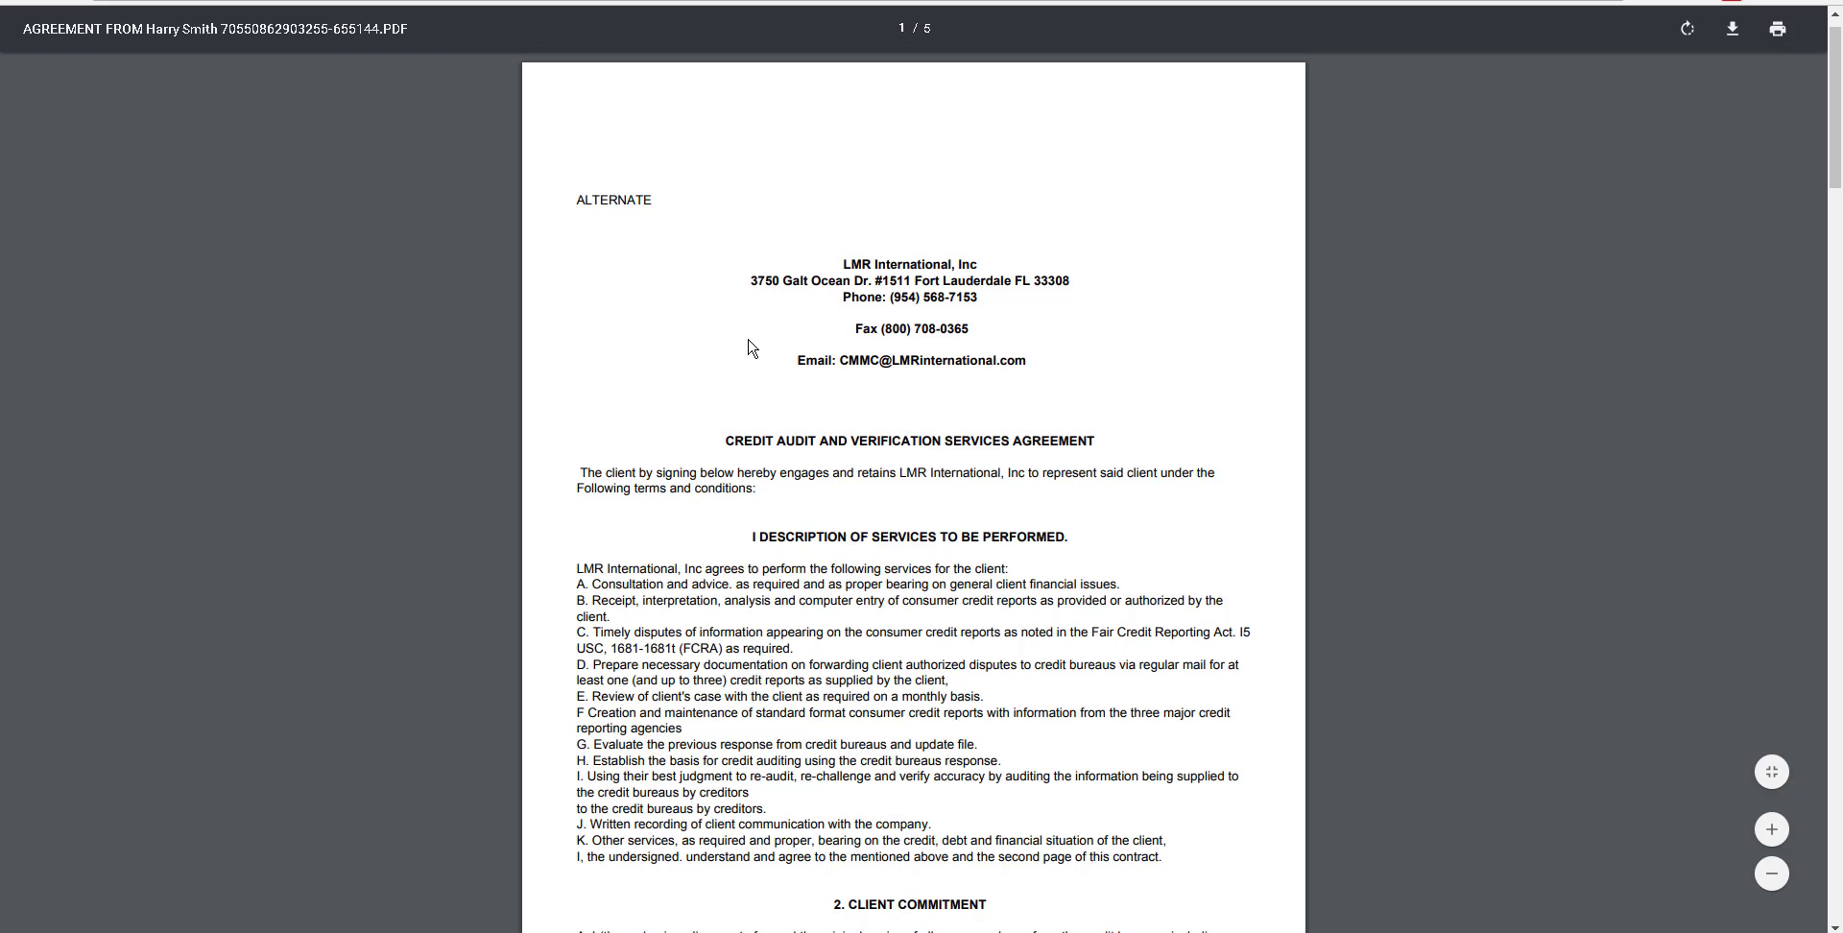
# Scroll through the agreement PDF to the page-5 signature block, then go back to the contact record
pyautogui.scroll(-10, 752, 347)
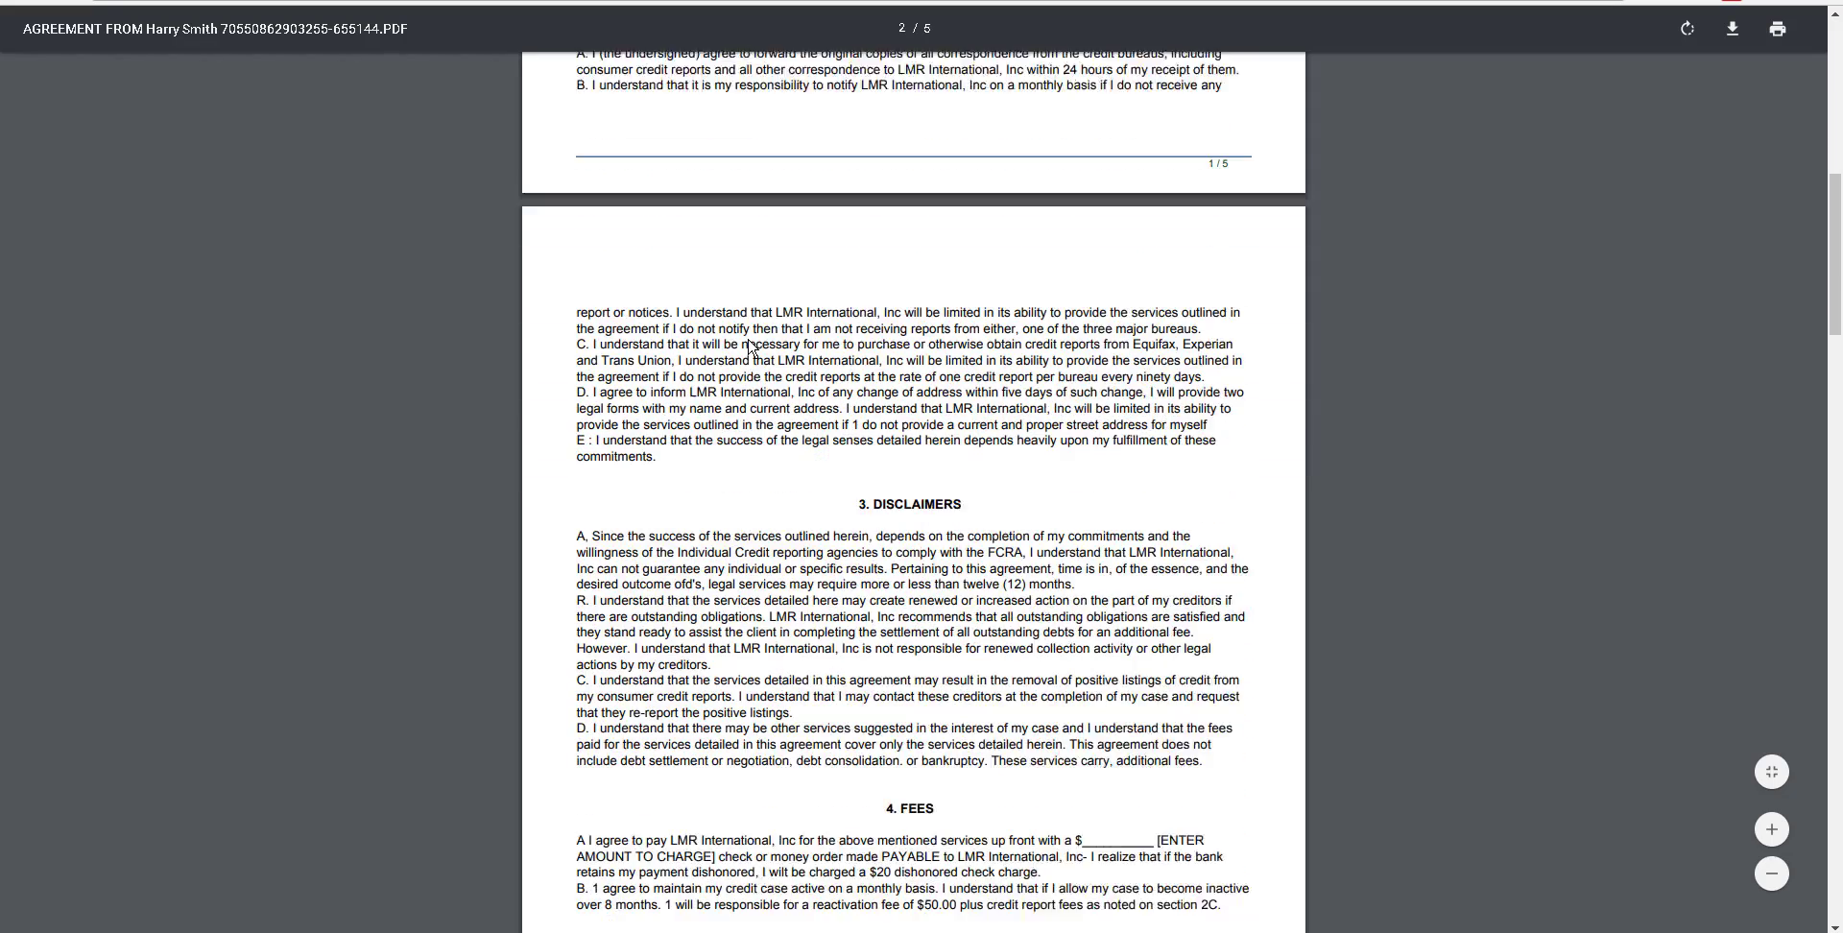
pyautogui.scroll(-8, 751, 348)
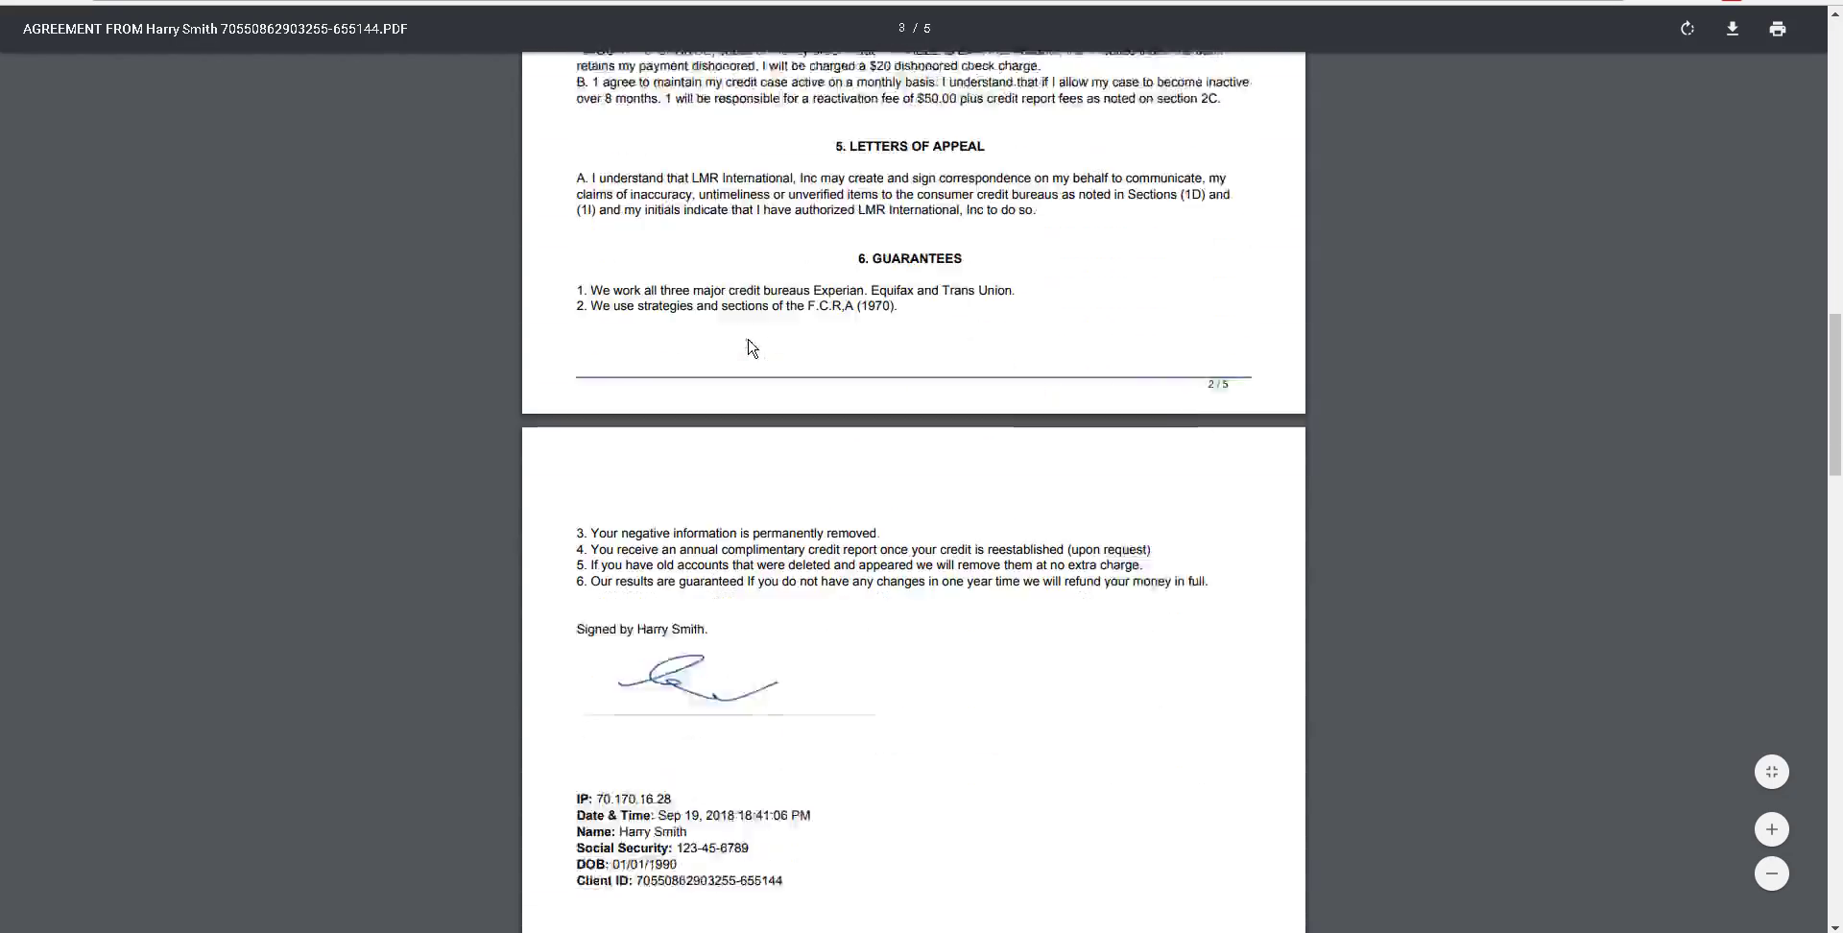
pyautogui.scroll(-10, 752, 348)
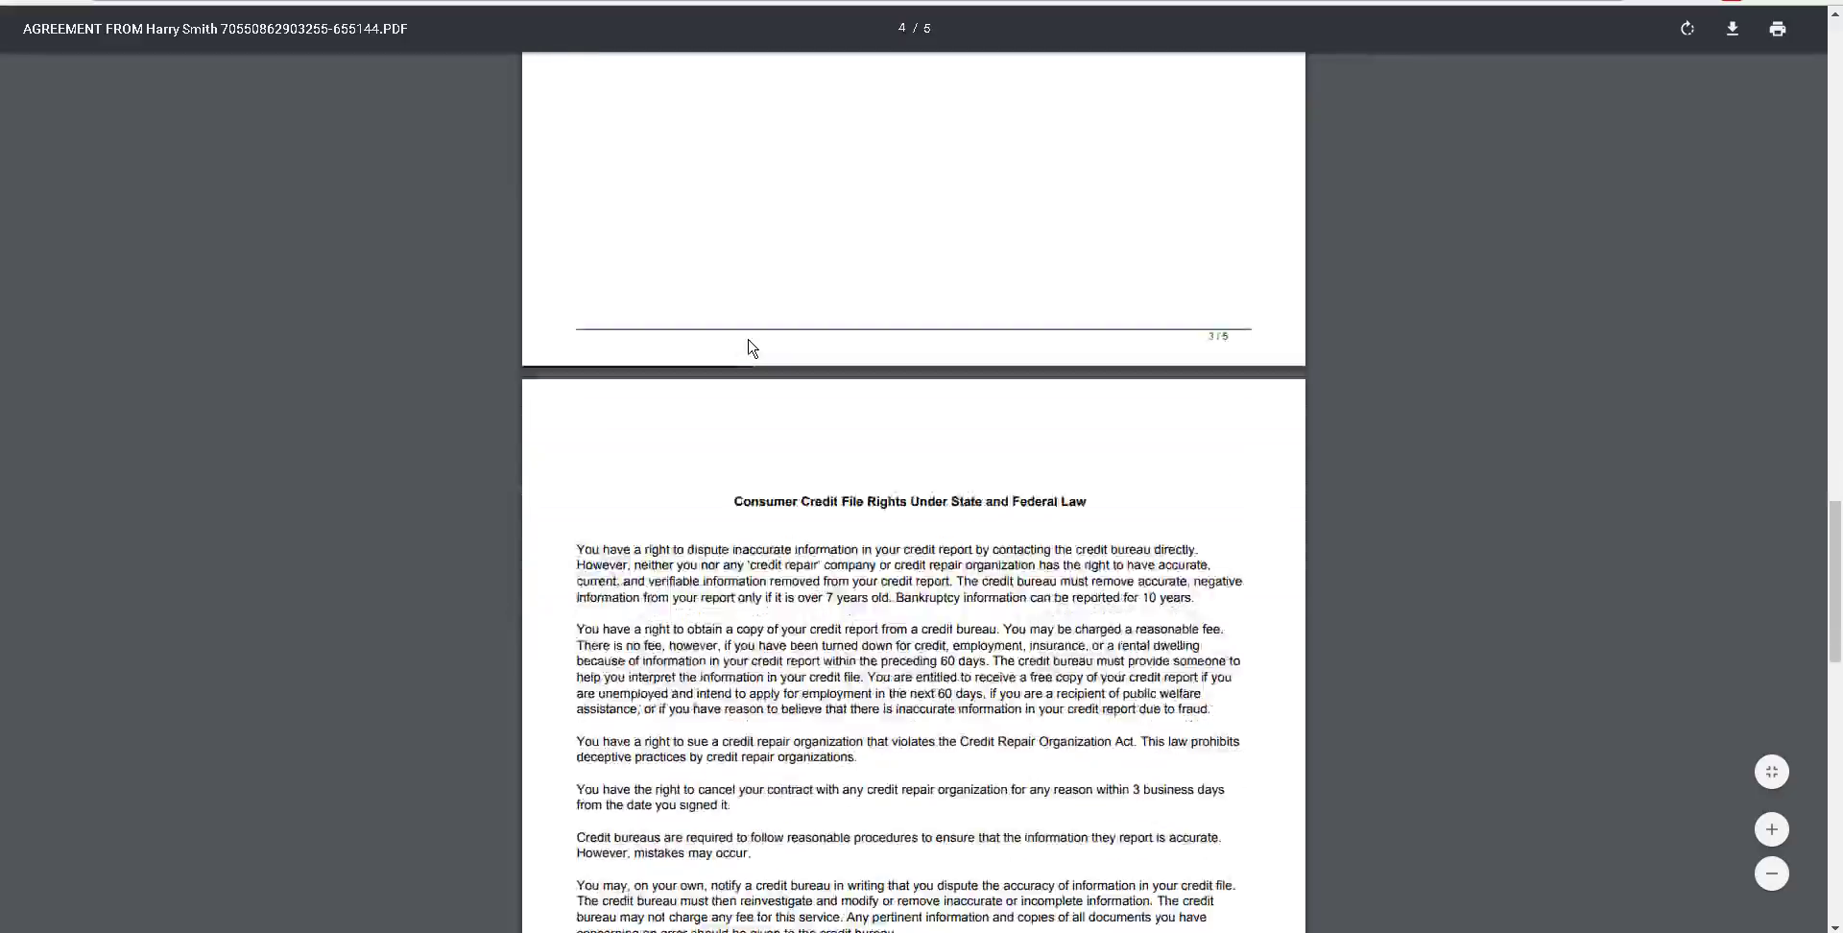
pyautogui.scroll(-10, 751, 347)
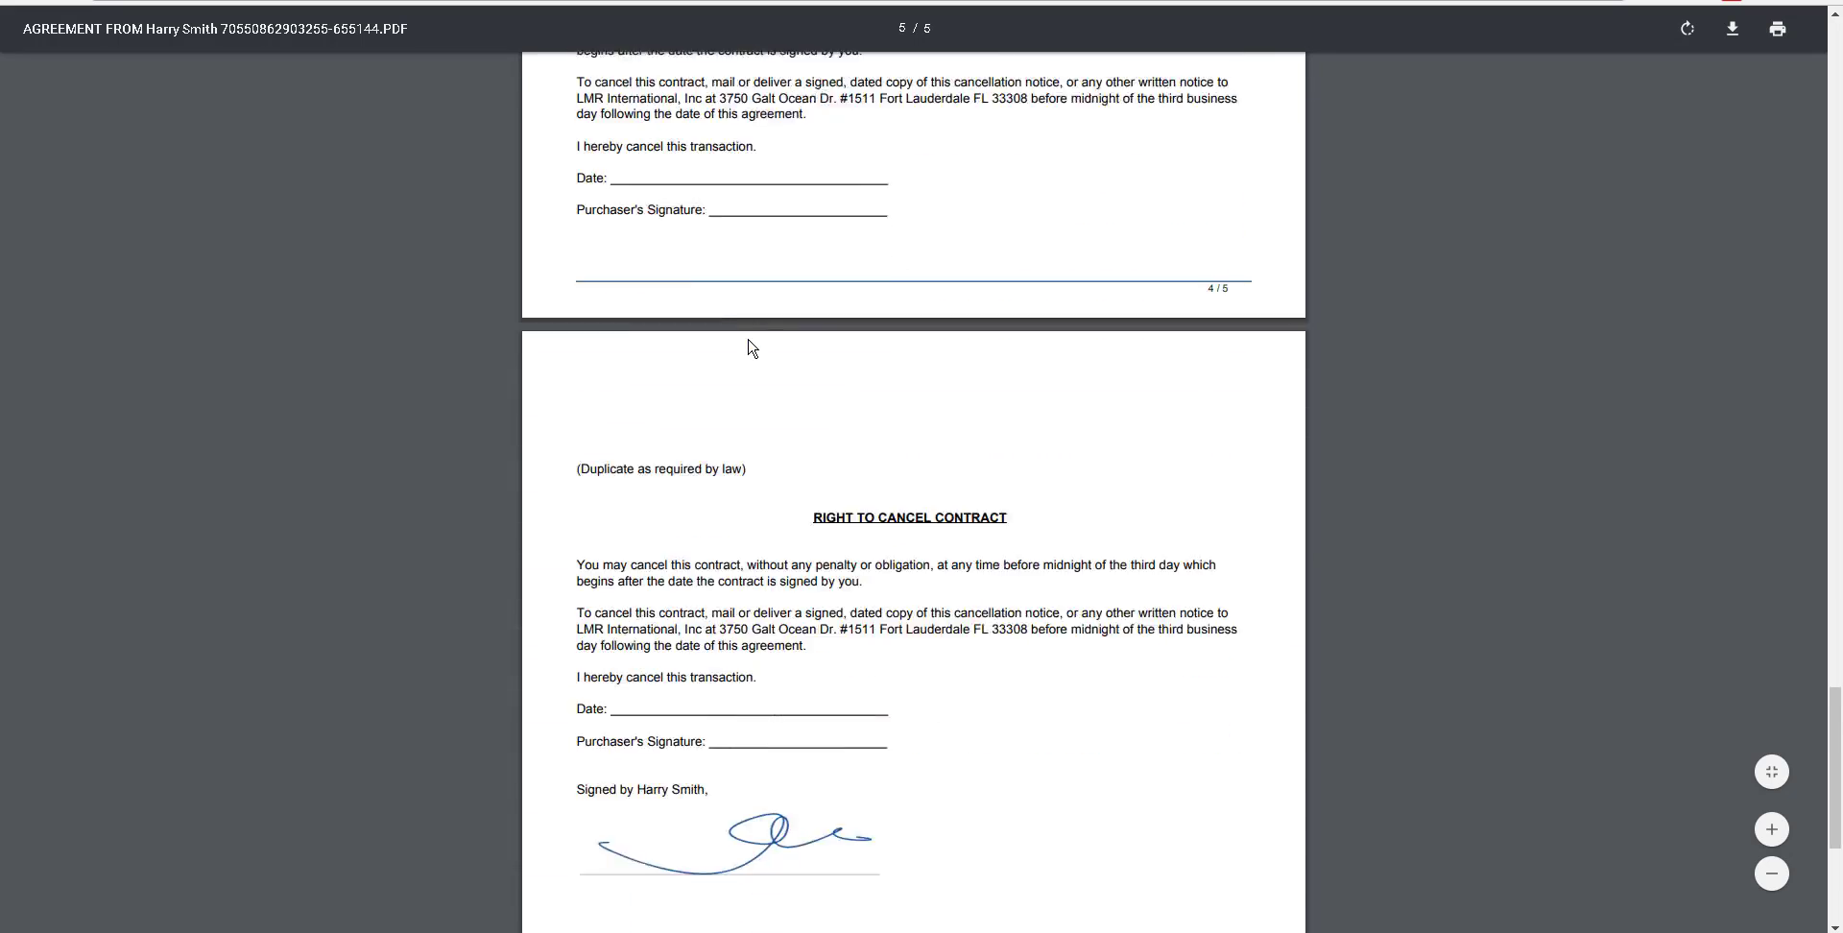
pyautogui.scroll(-4, 752, 348)
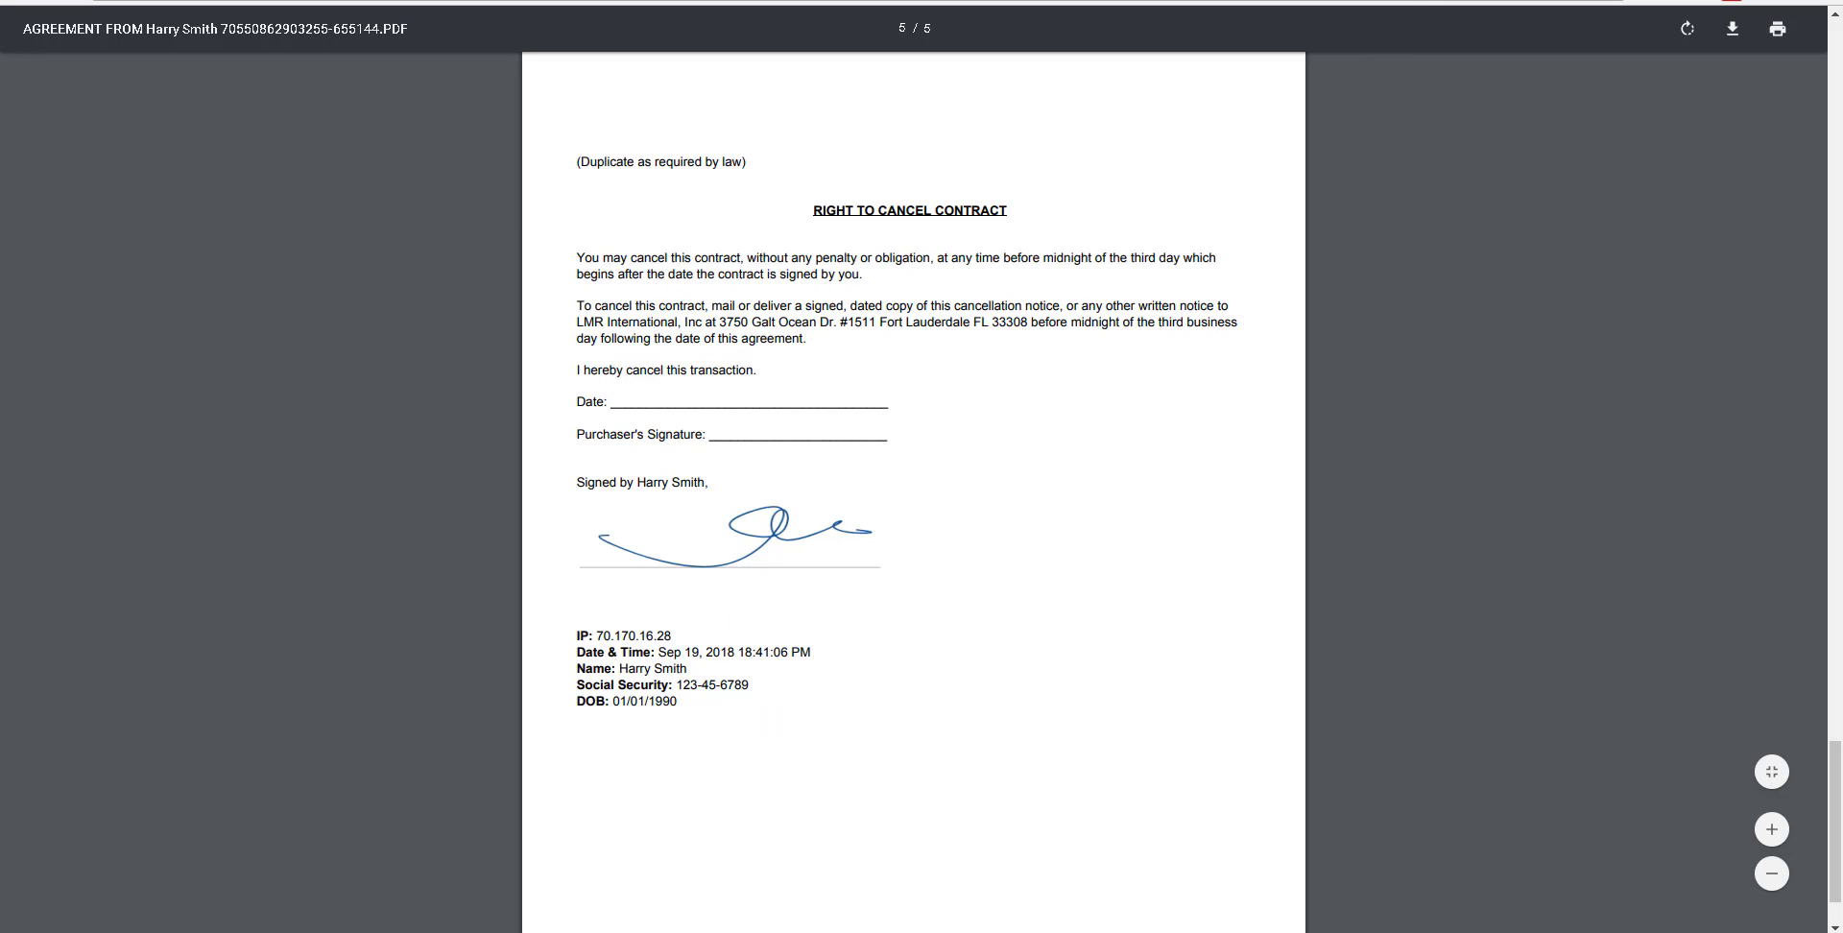
pyautogui.hotkey('alt', 'Left')
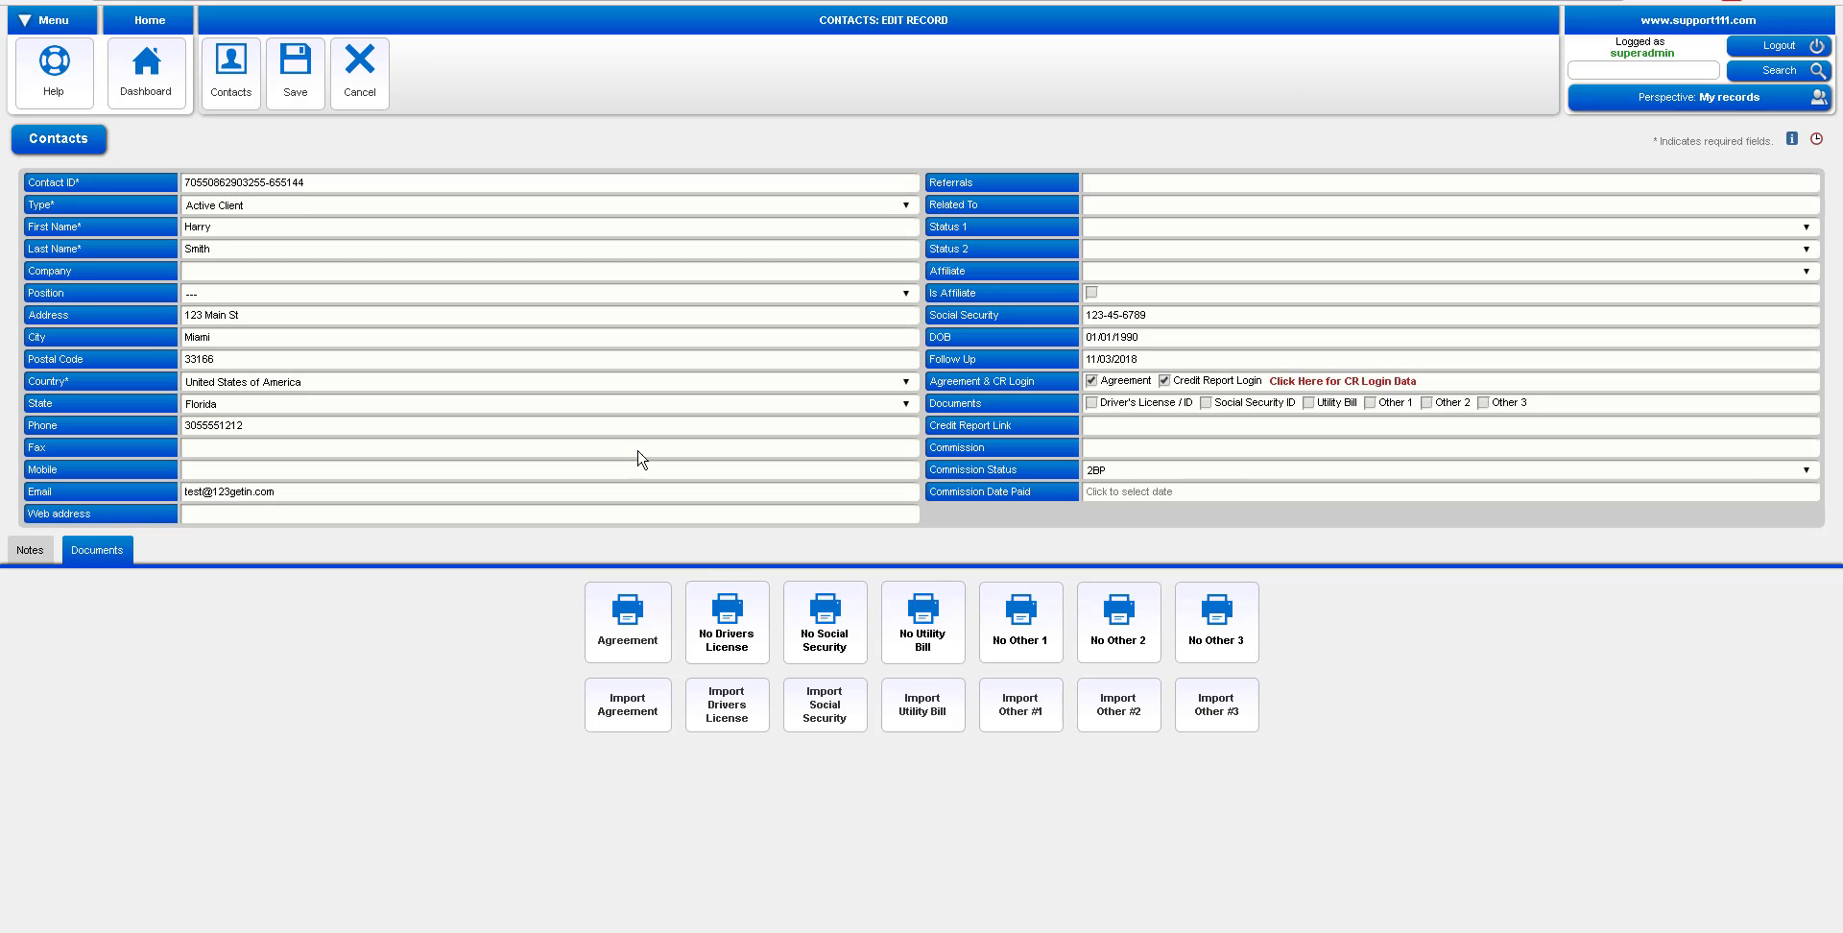
# Open the client's disputes, also check the Verizon Florida Inc EX dispute, and list only checked disputes
pyautogui.click(233, 97)
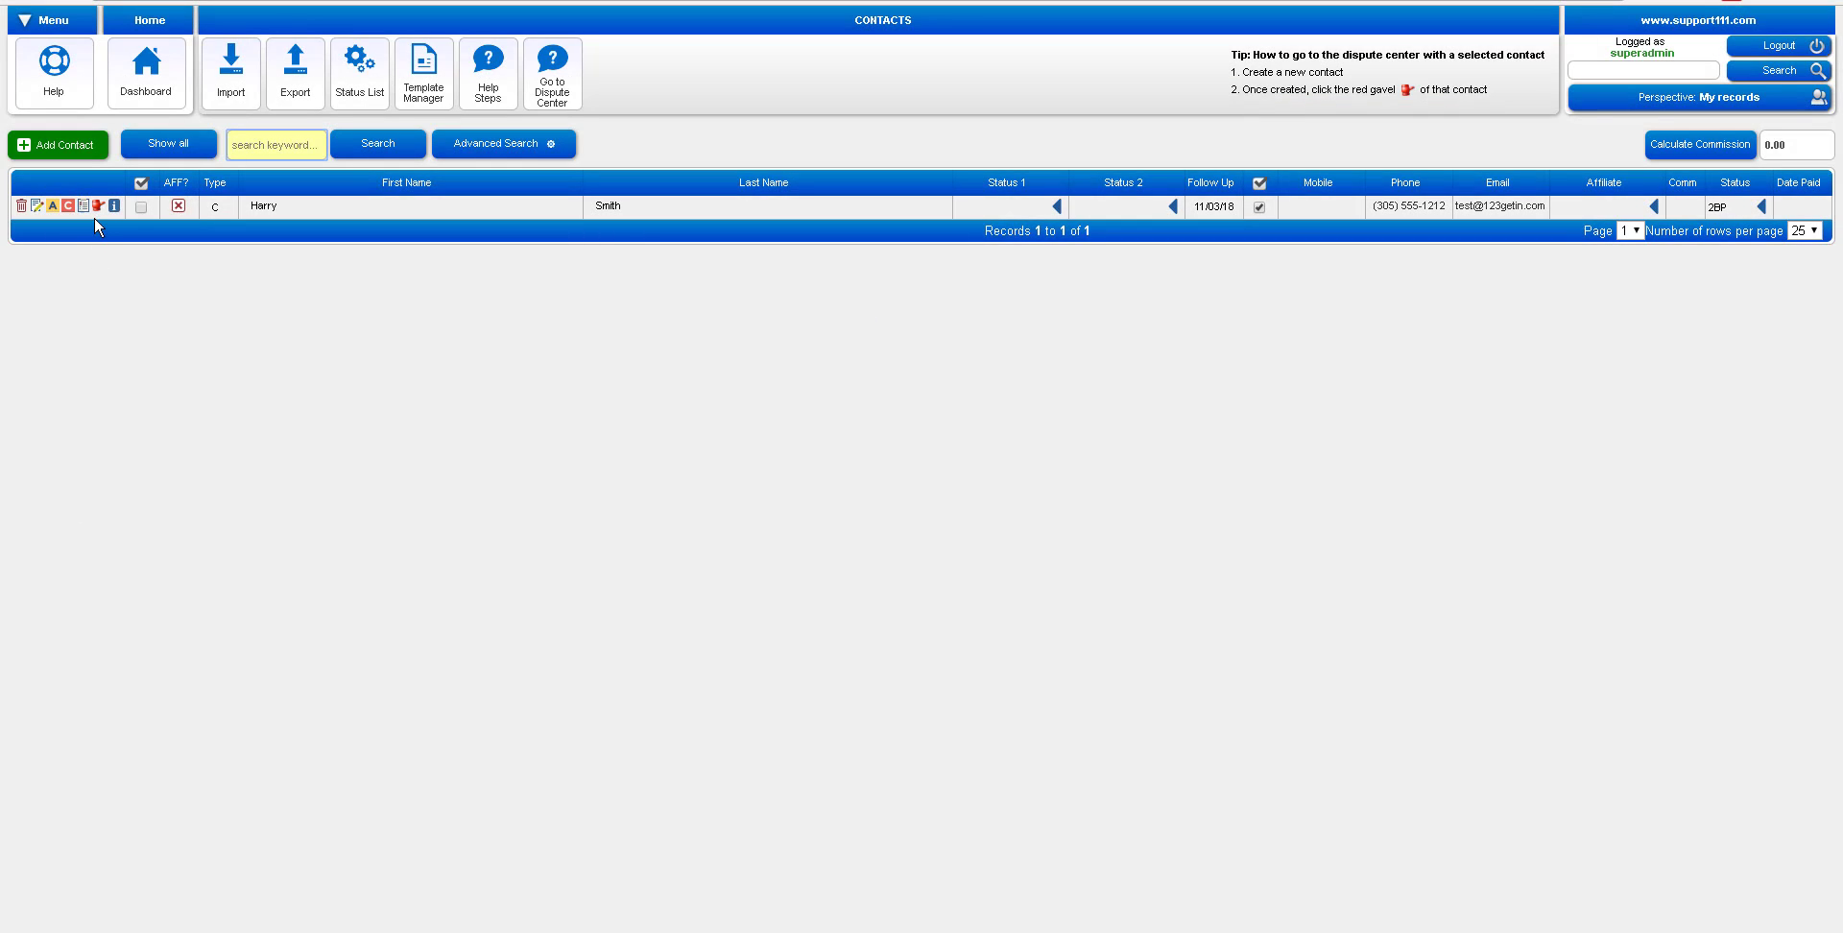
pyautogui.click(98, 207)
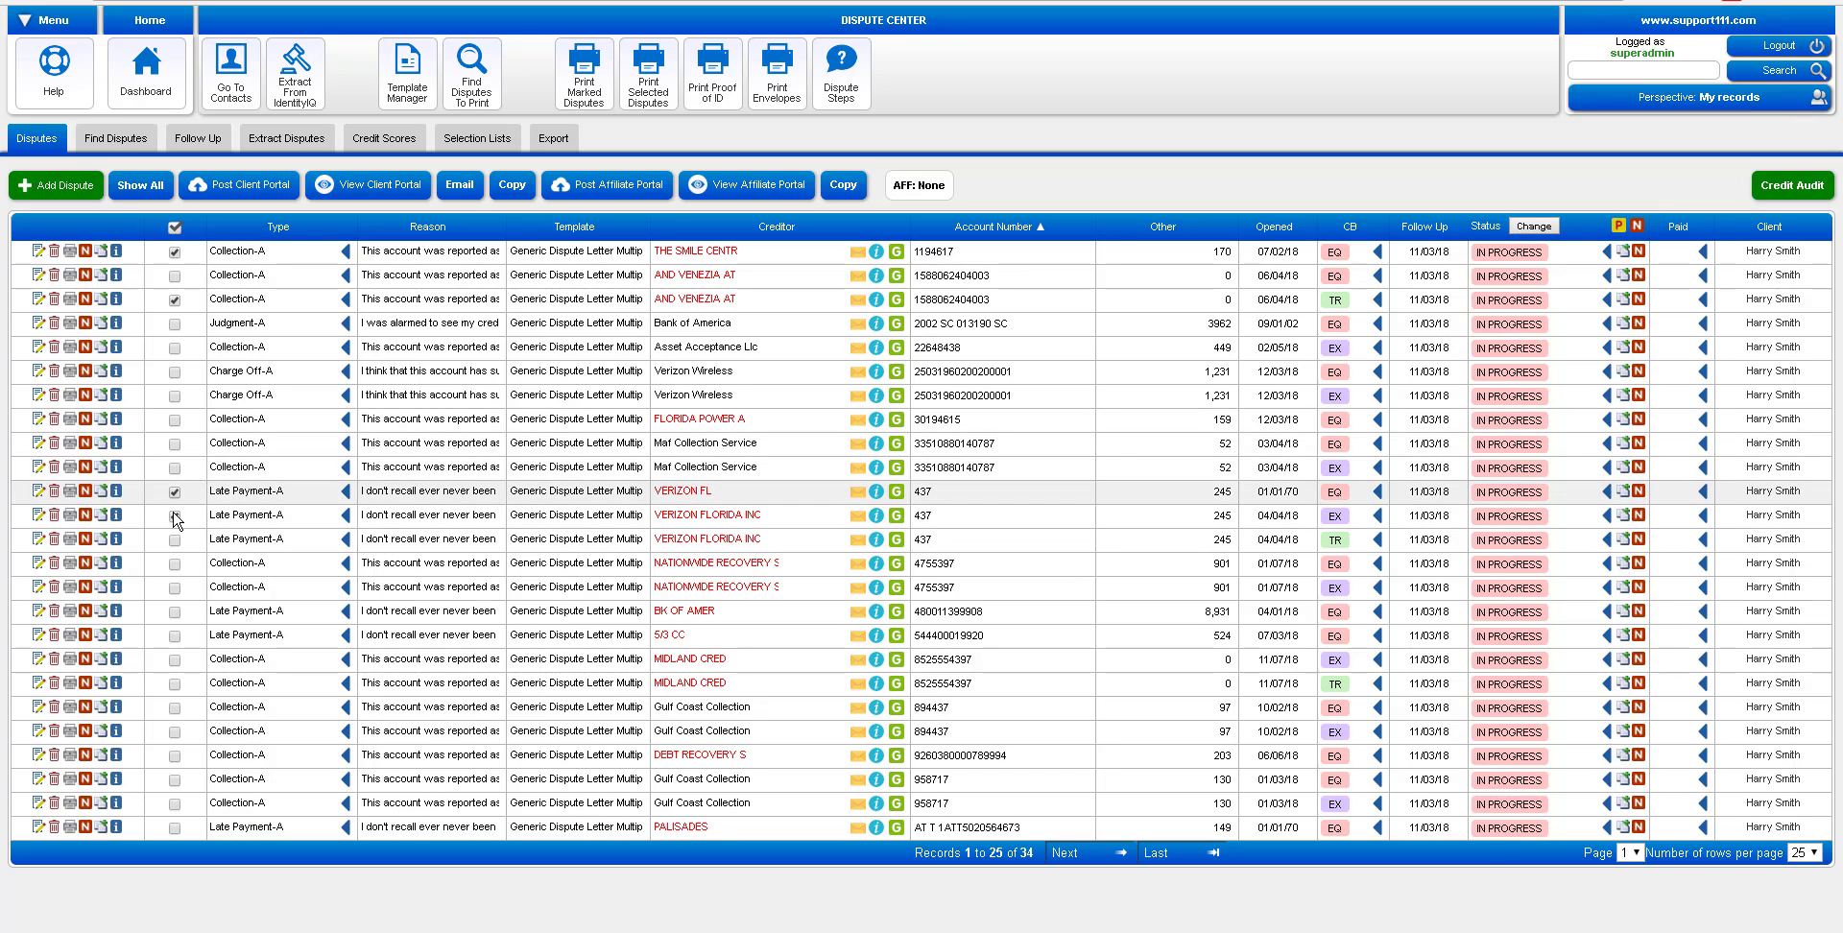
pyautogui.click(175, 517)
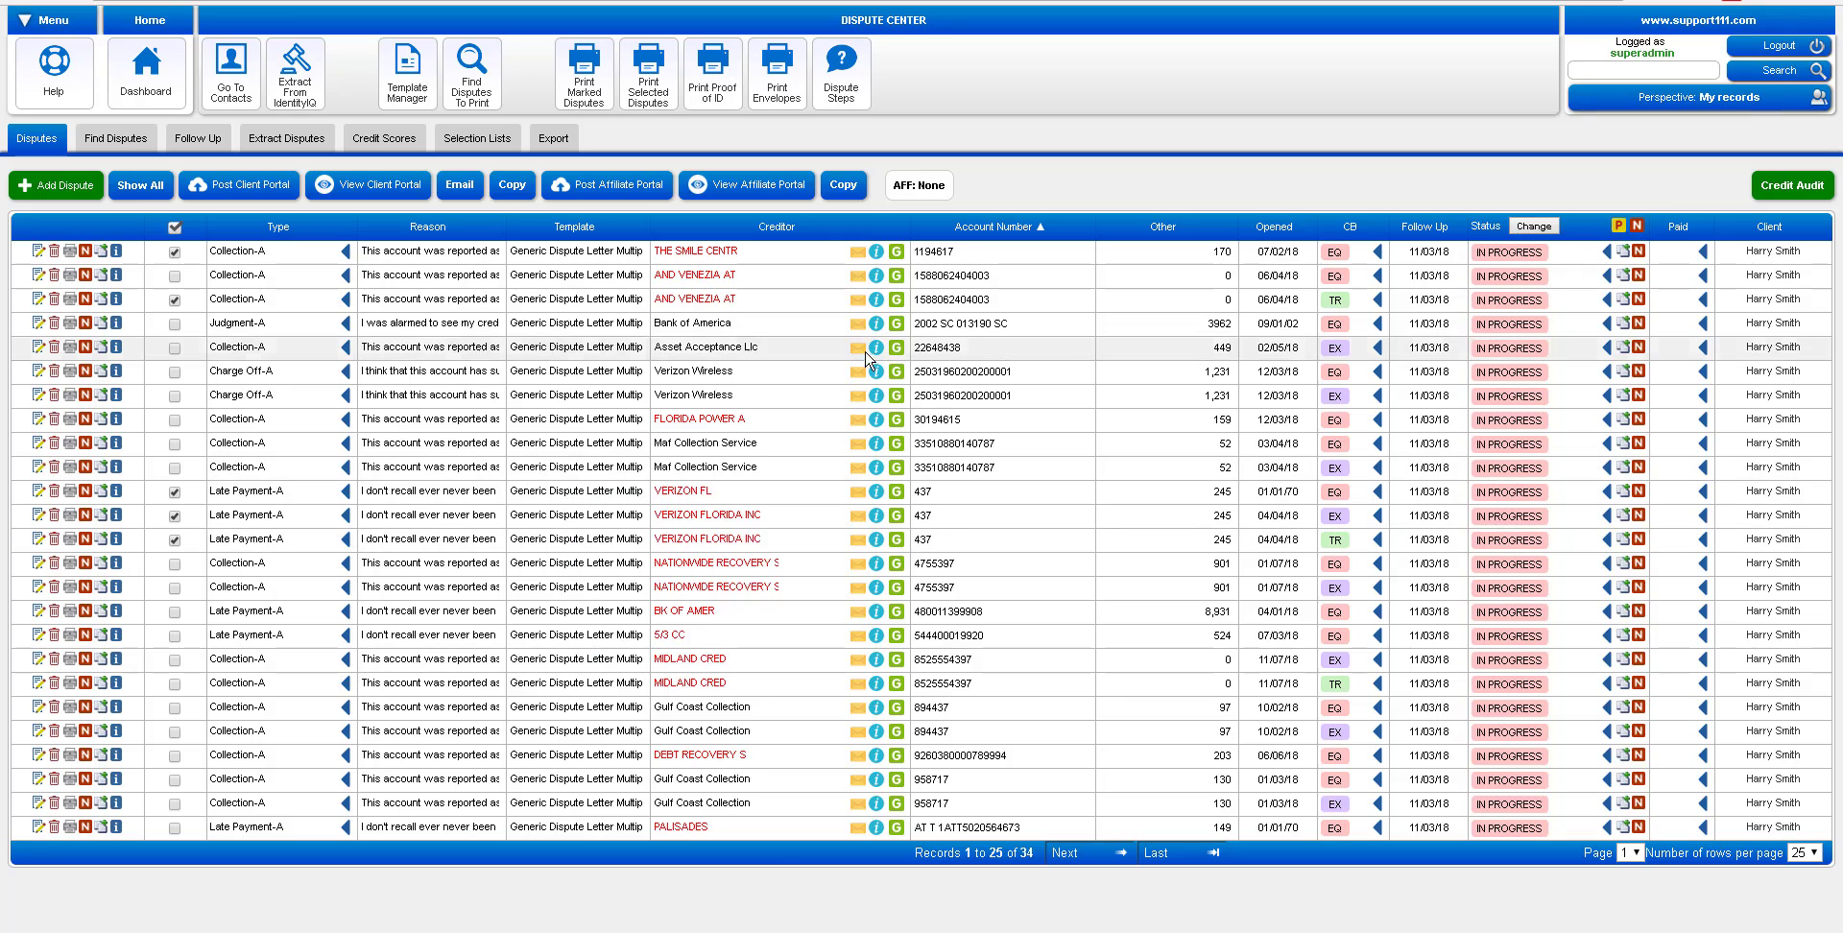
pyautogui.click(175, 228)
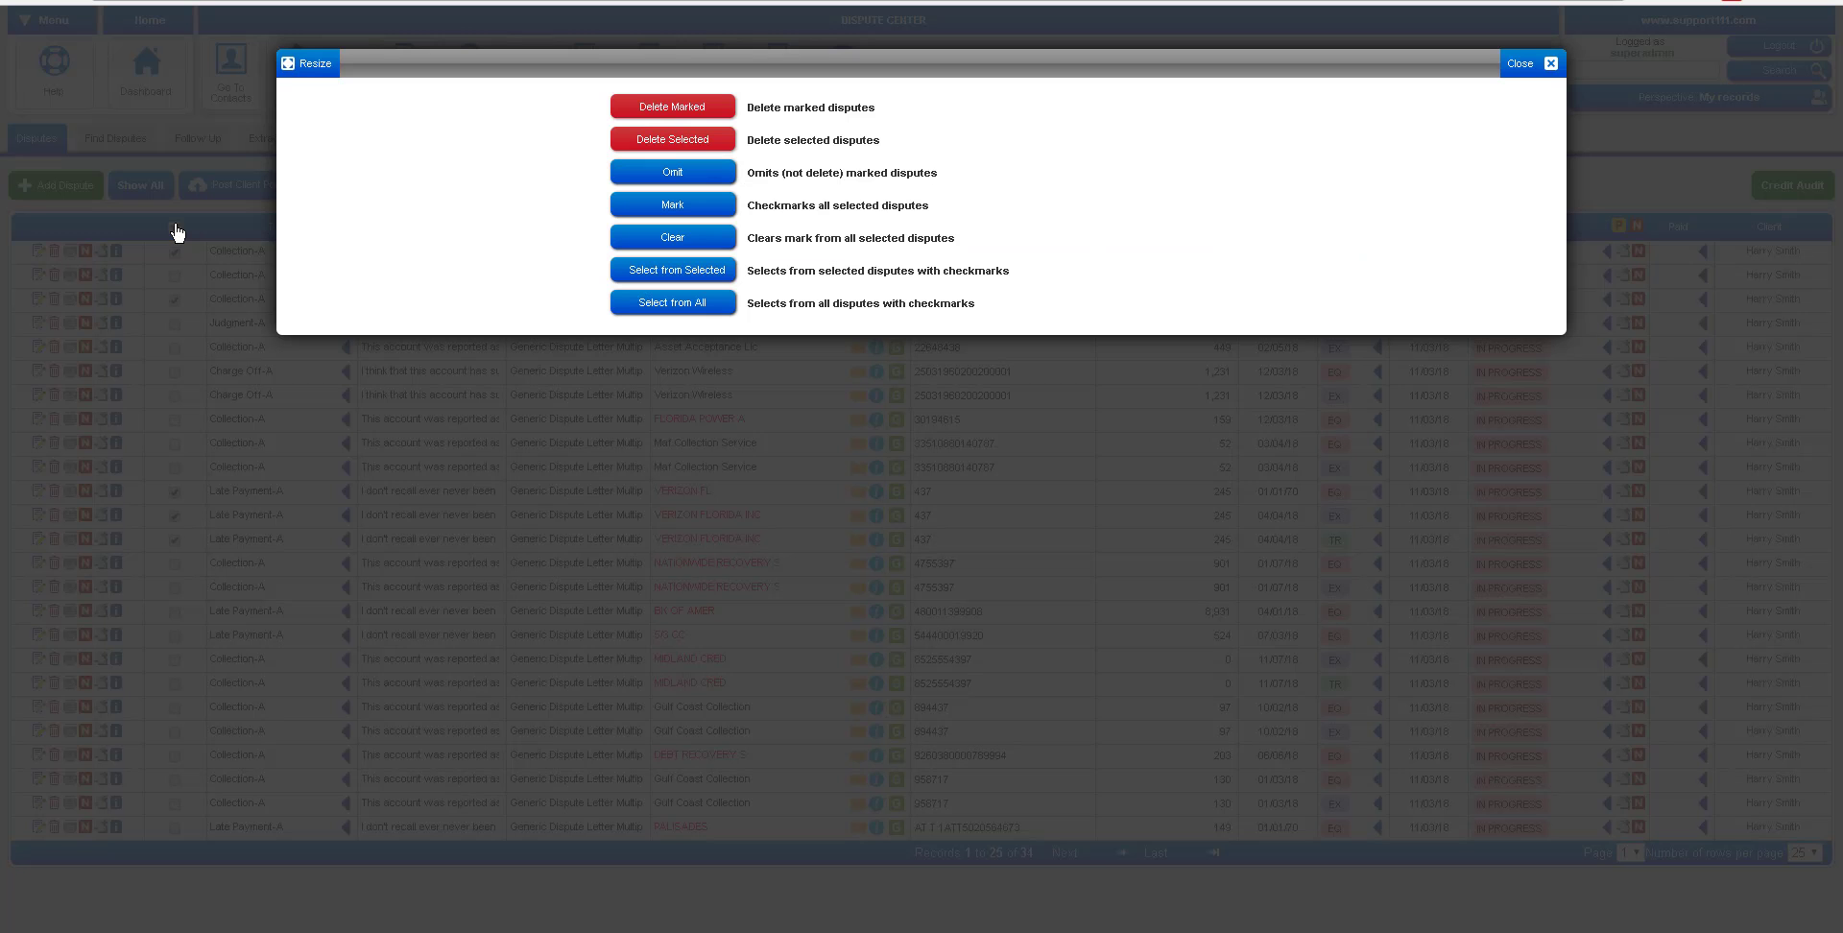
pyautogui.click(673, 304)
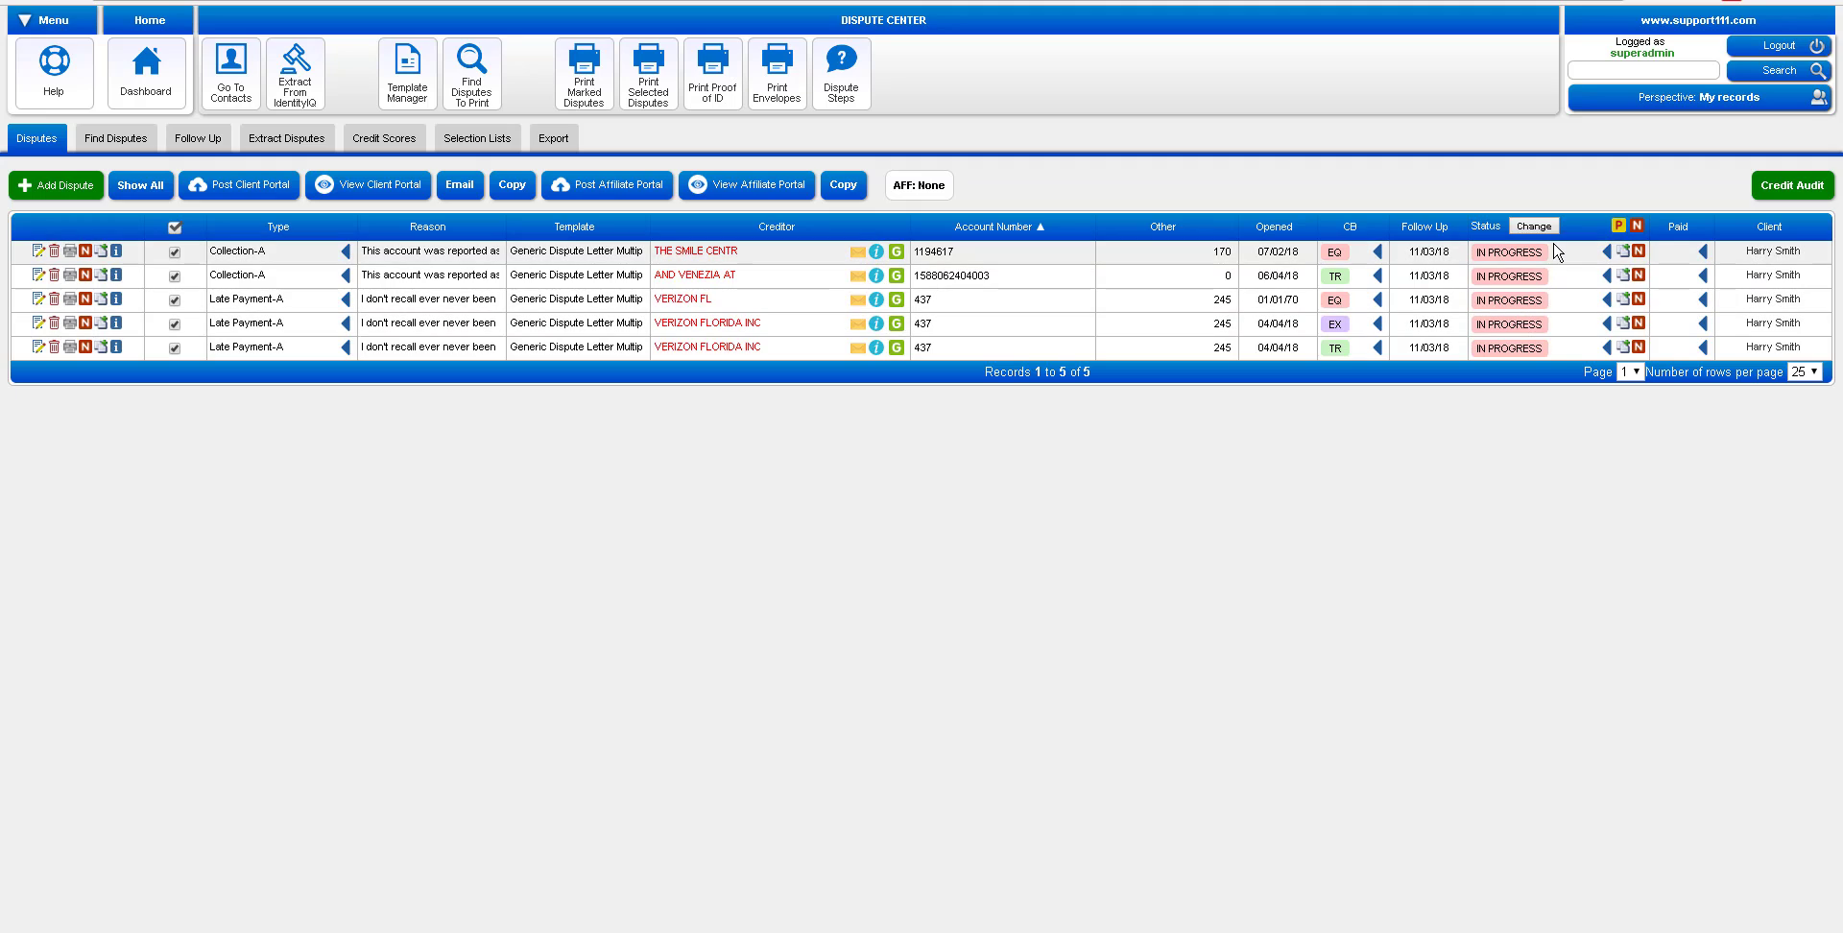
# Mark the EQ collection and Verizon Florida Inc EX disputes DELETED, then advance in-progress disputes to round B
pyautogui.click(1505, 255)
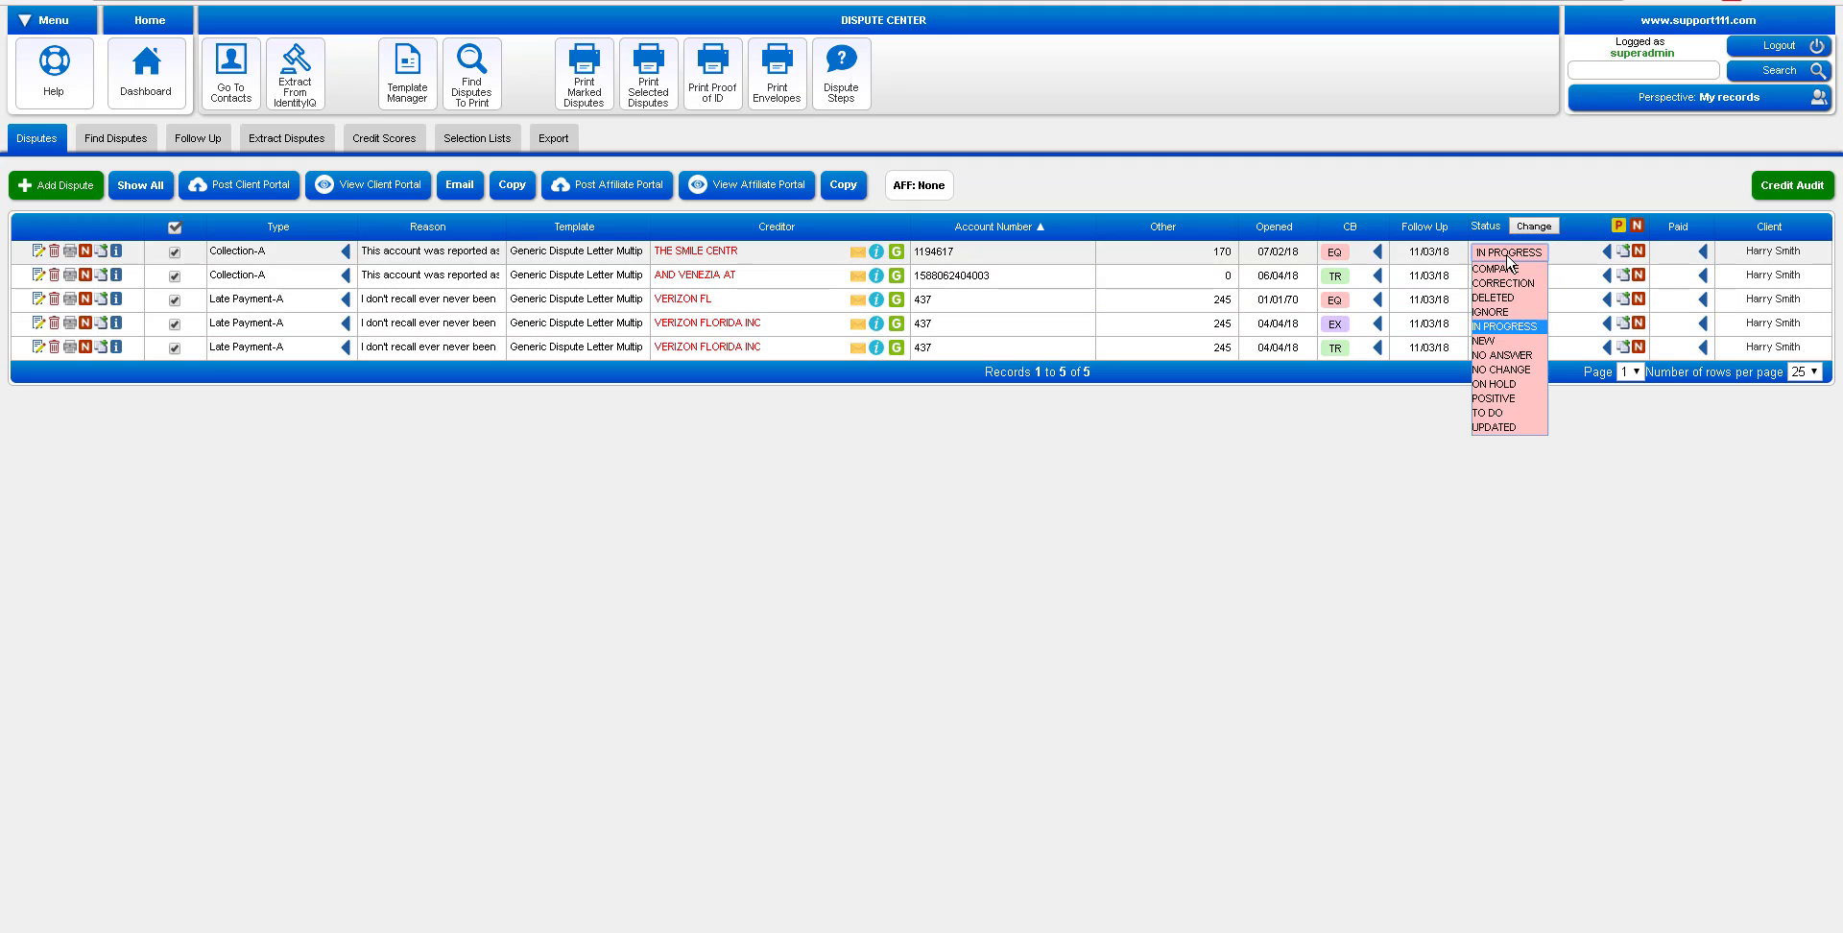
pyautogui.click(1497, 299)
pyautogui.click(1500, 325)
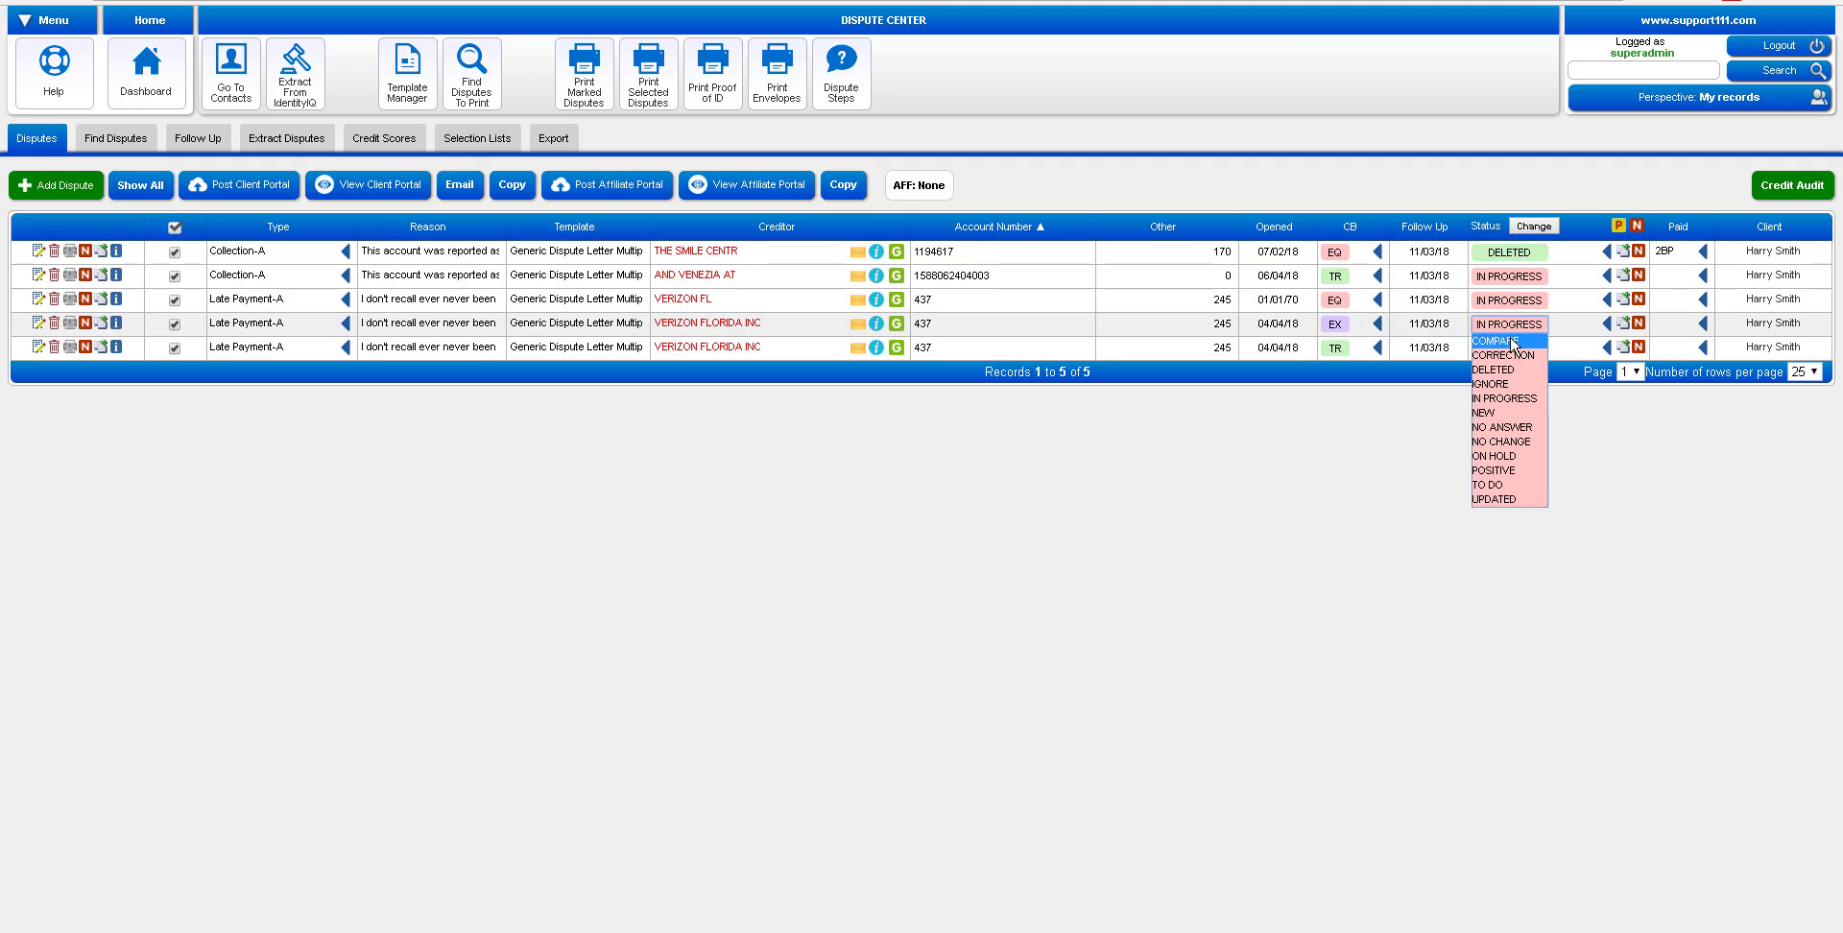
pyautogui.click(1505, 371)
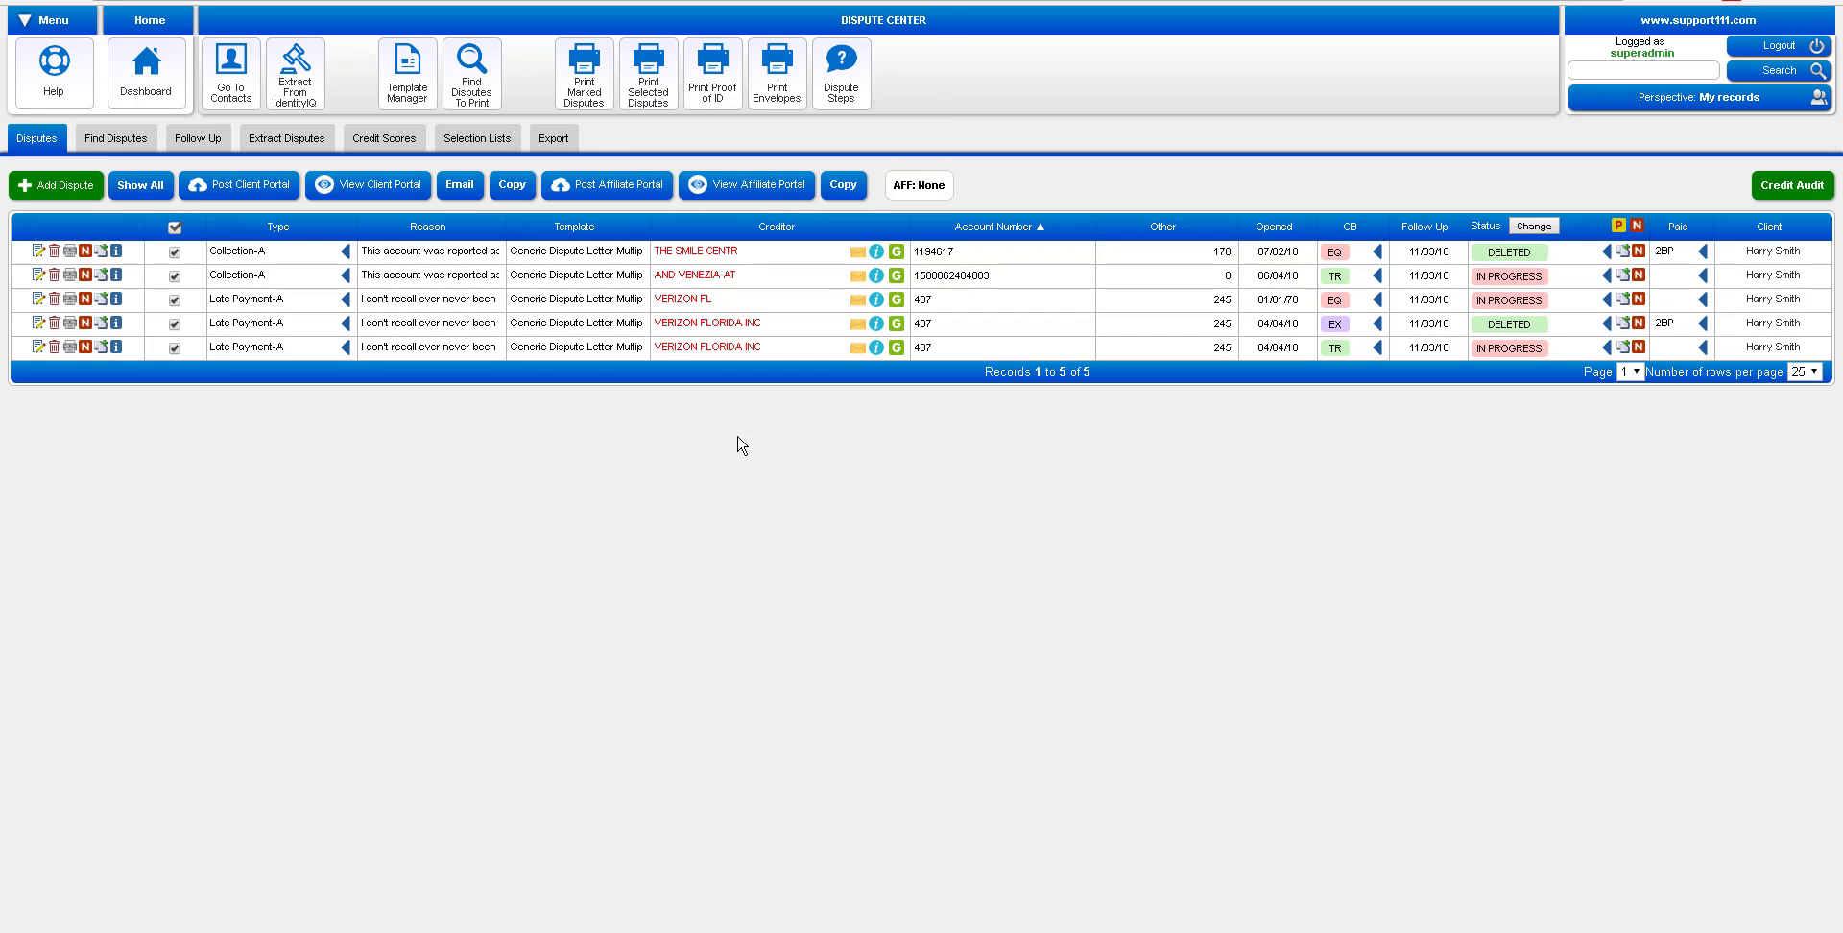
pyautogui.click(1621, 229)
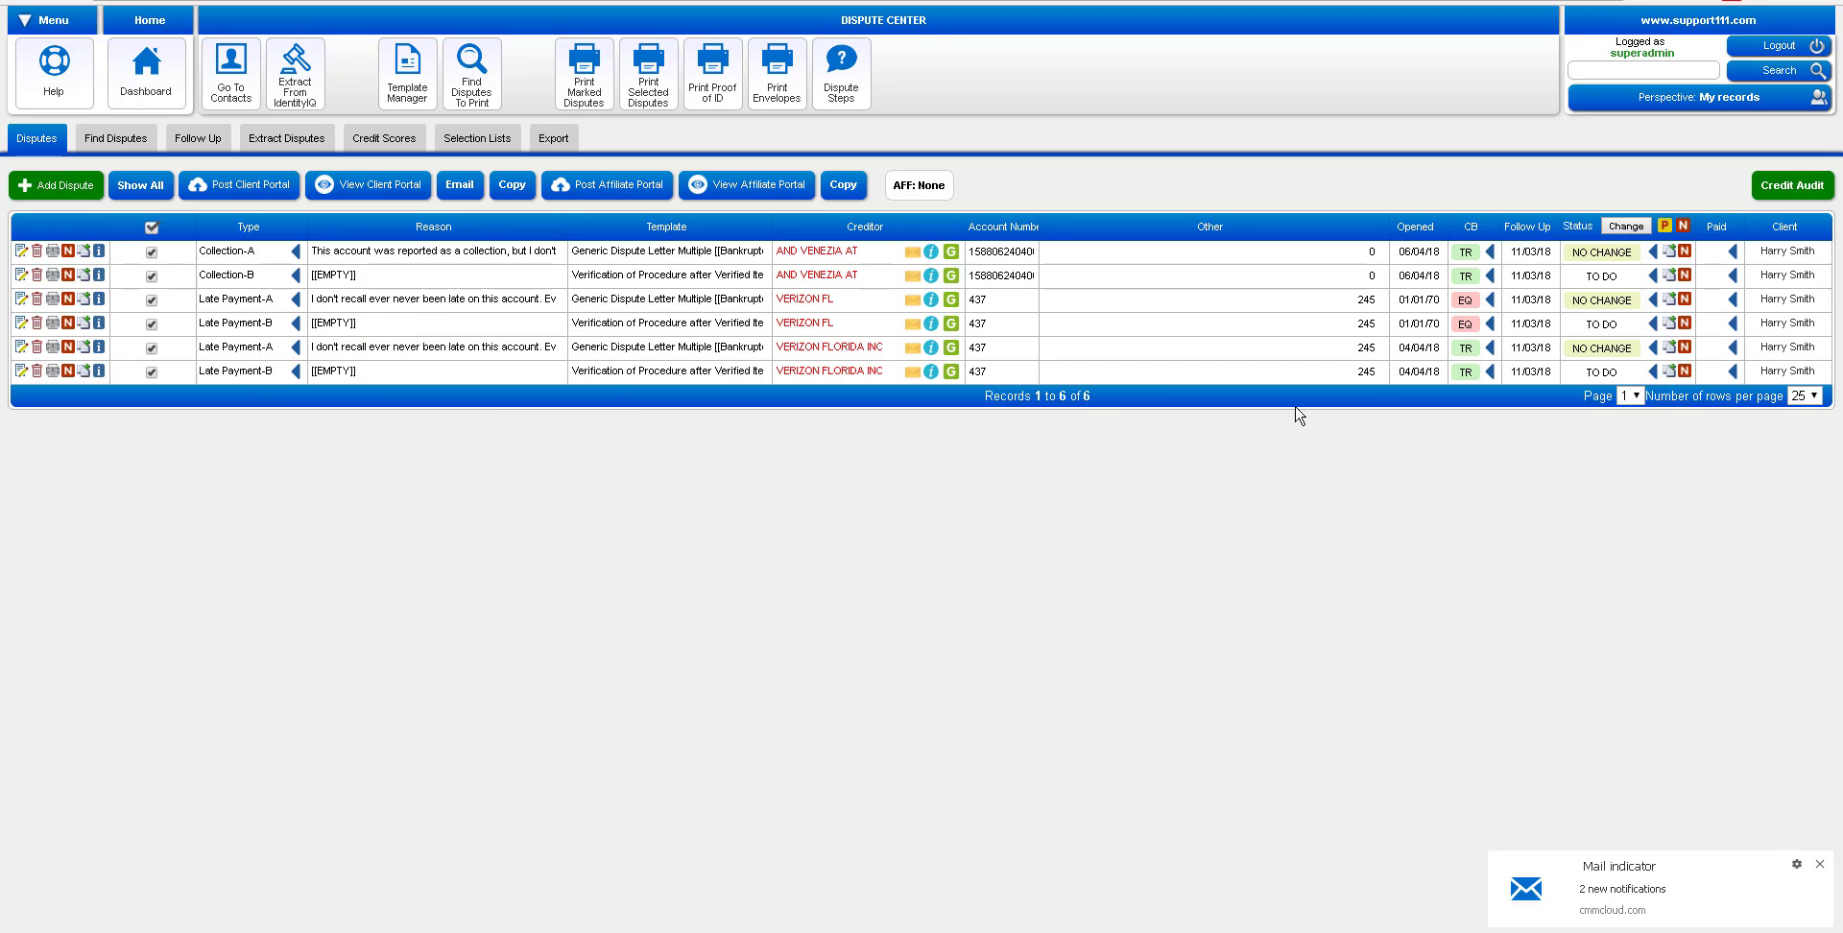
# Change the Collection-B, Verizon FL round-B and last round-B disputes from TO DO to IN PROGRESS
pyautogui.click(1599, 276)
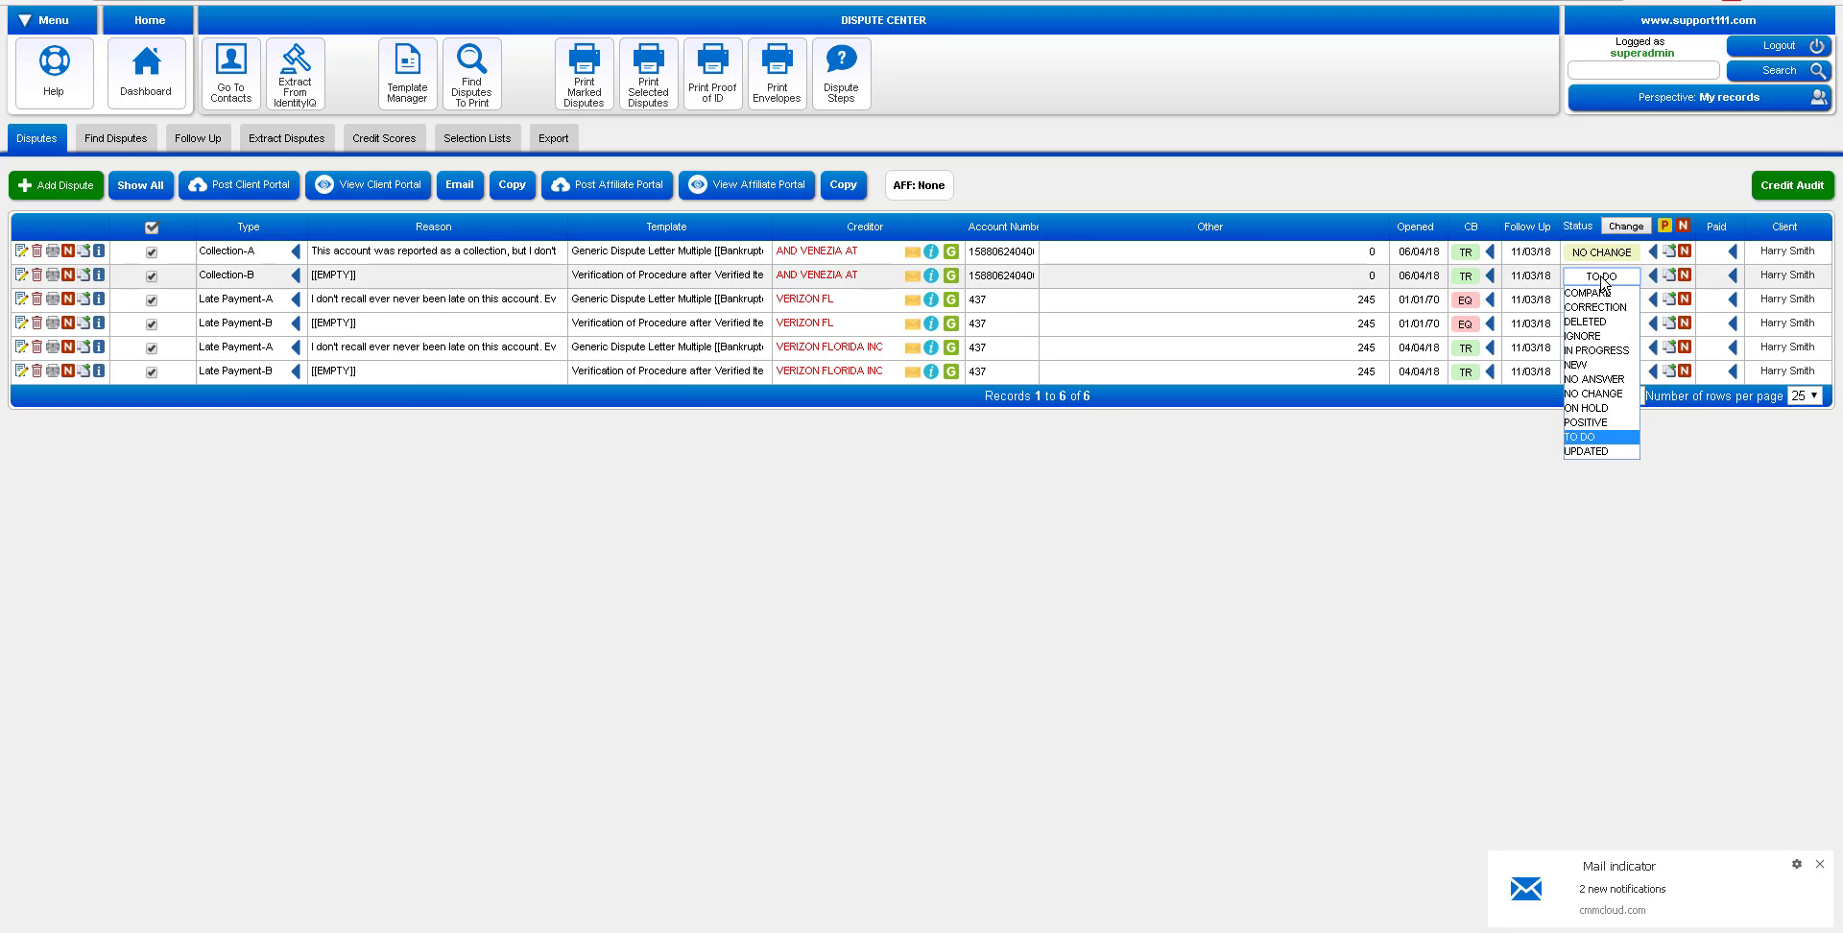
pyautogui.click(1613, 351)
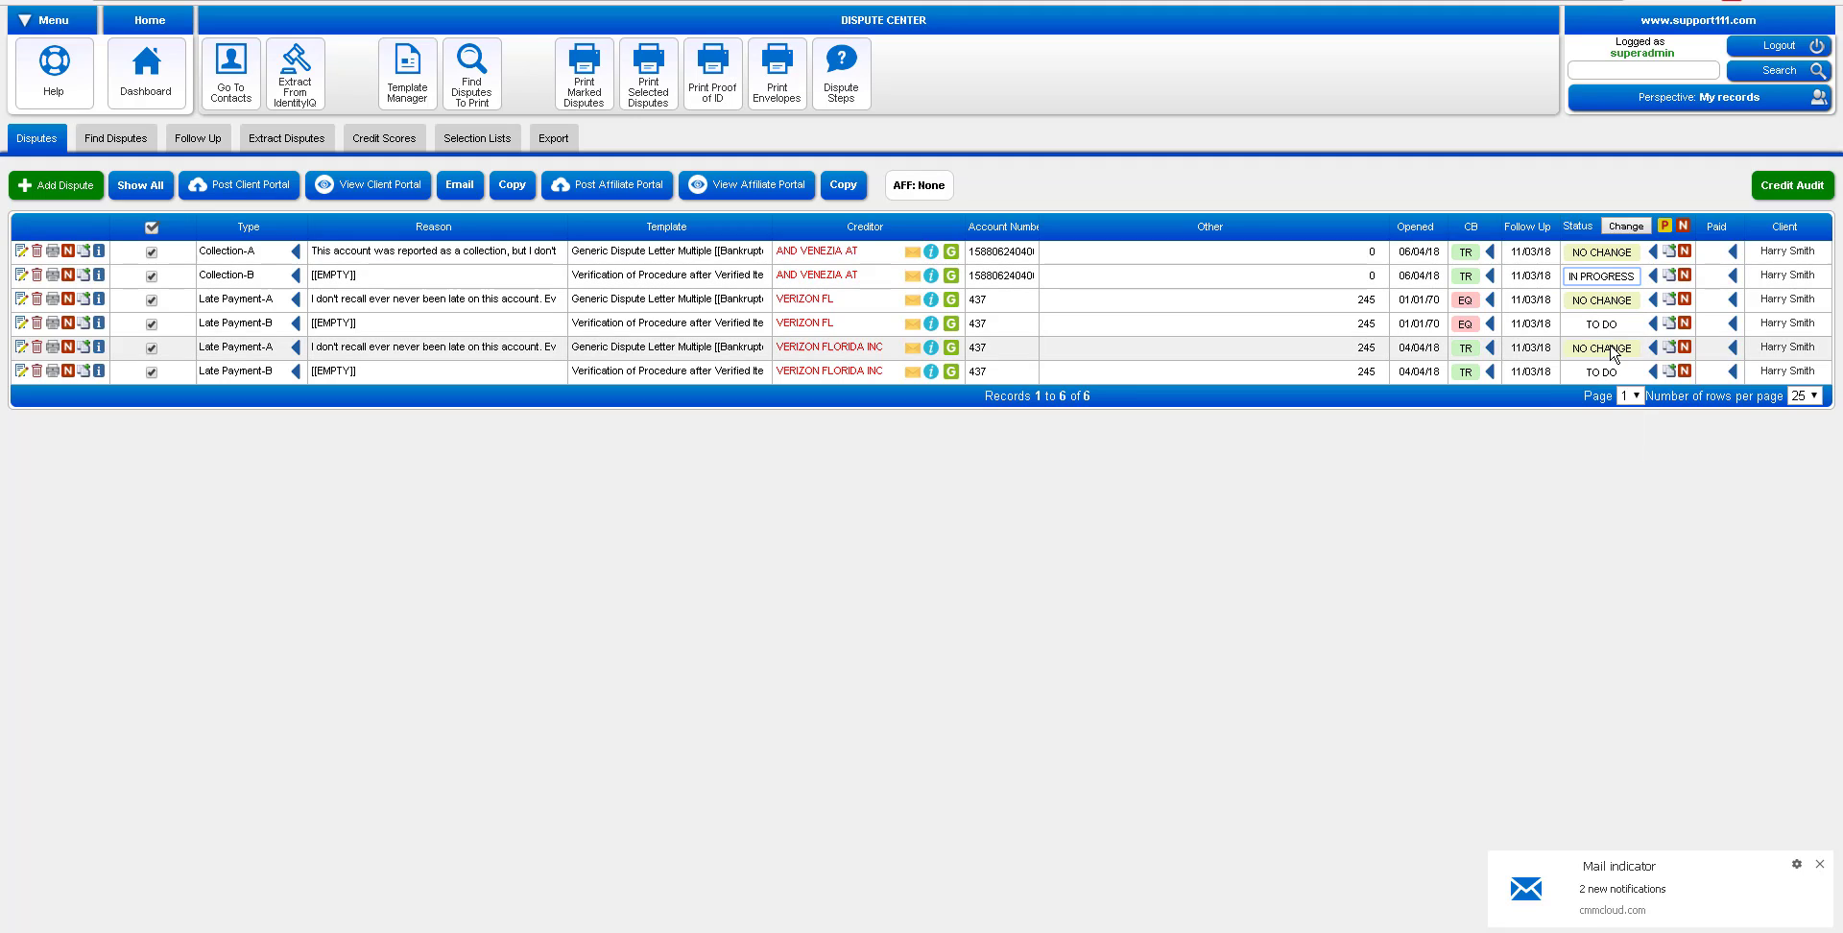
pyautogui.click(1608, 325)
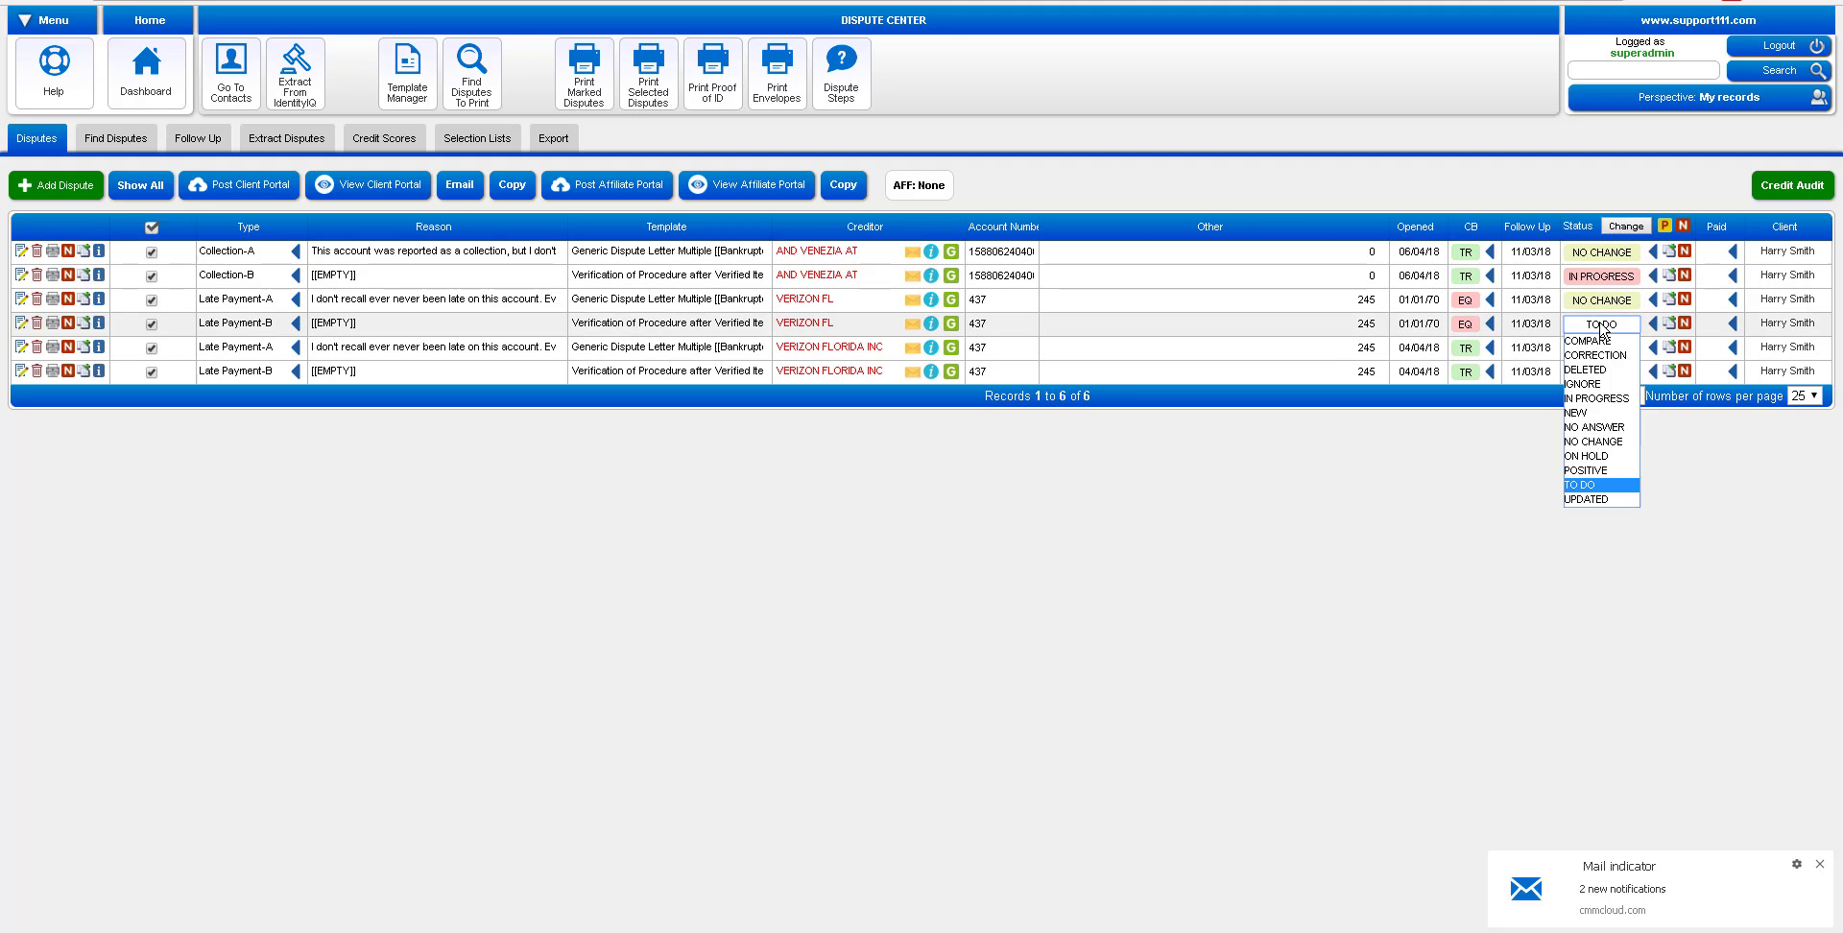
pyautogui.click(1611, 397)
pyautogui.click(1602, 373)
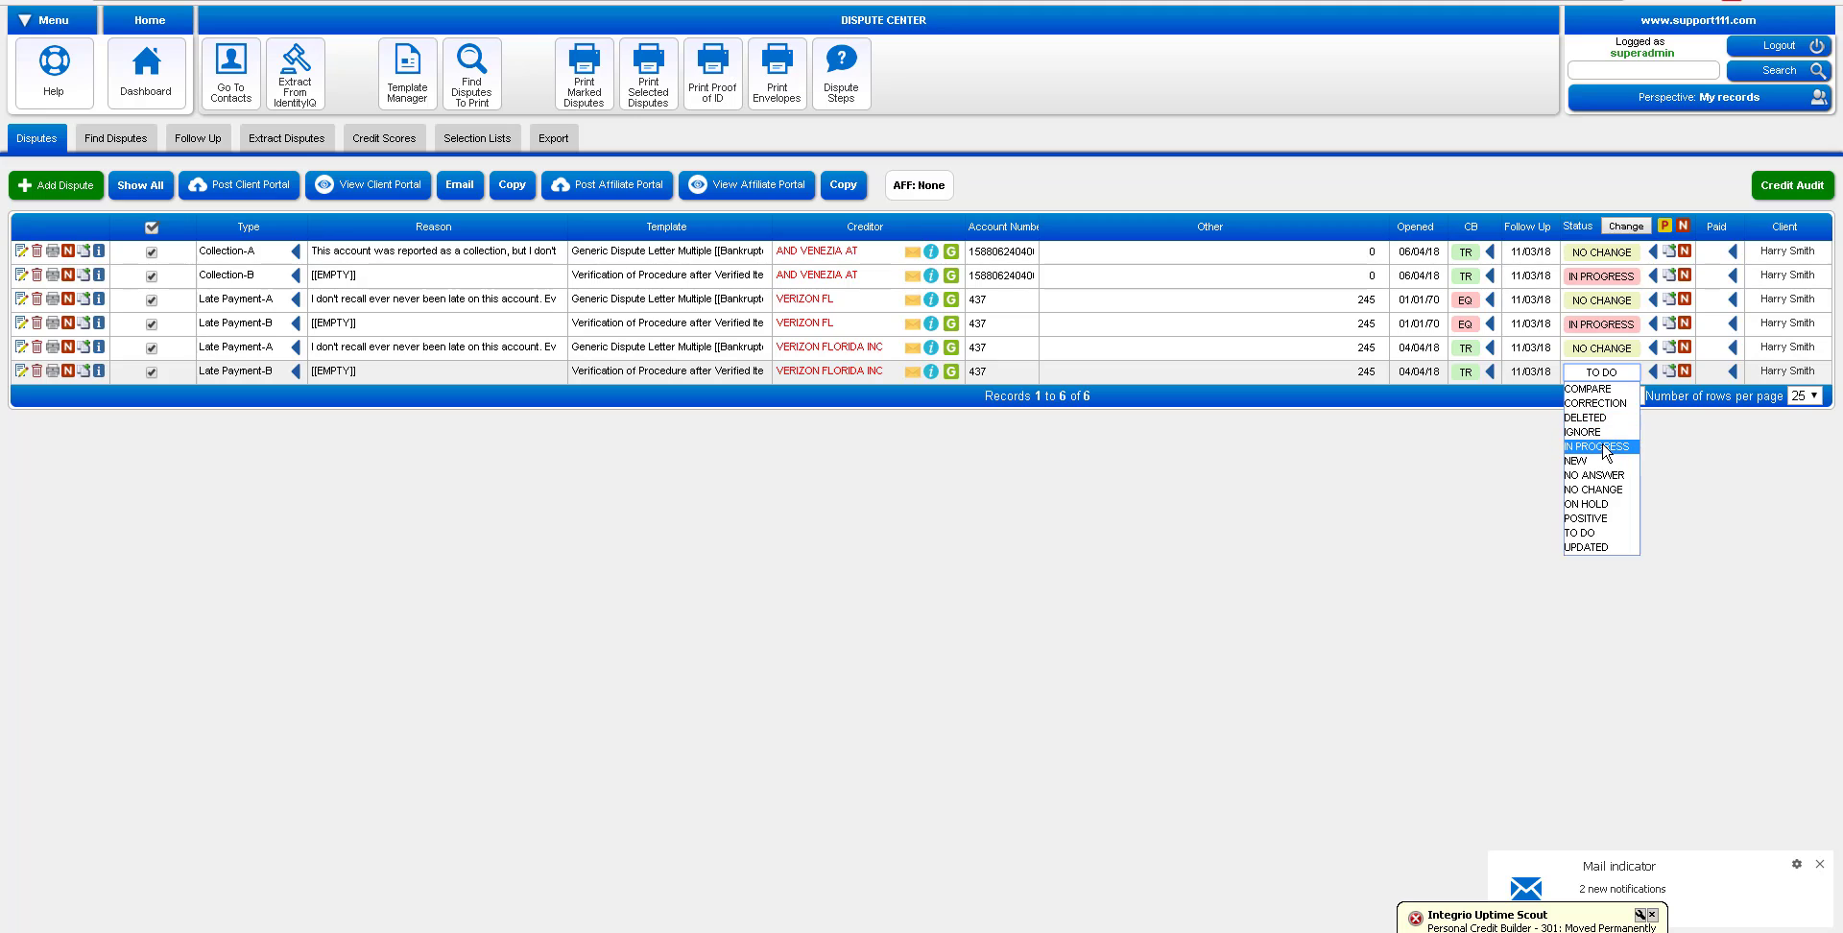
pyautogui.click(1603, 447)
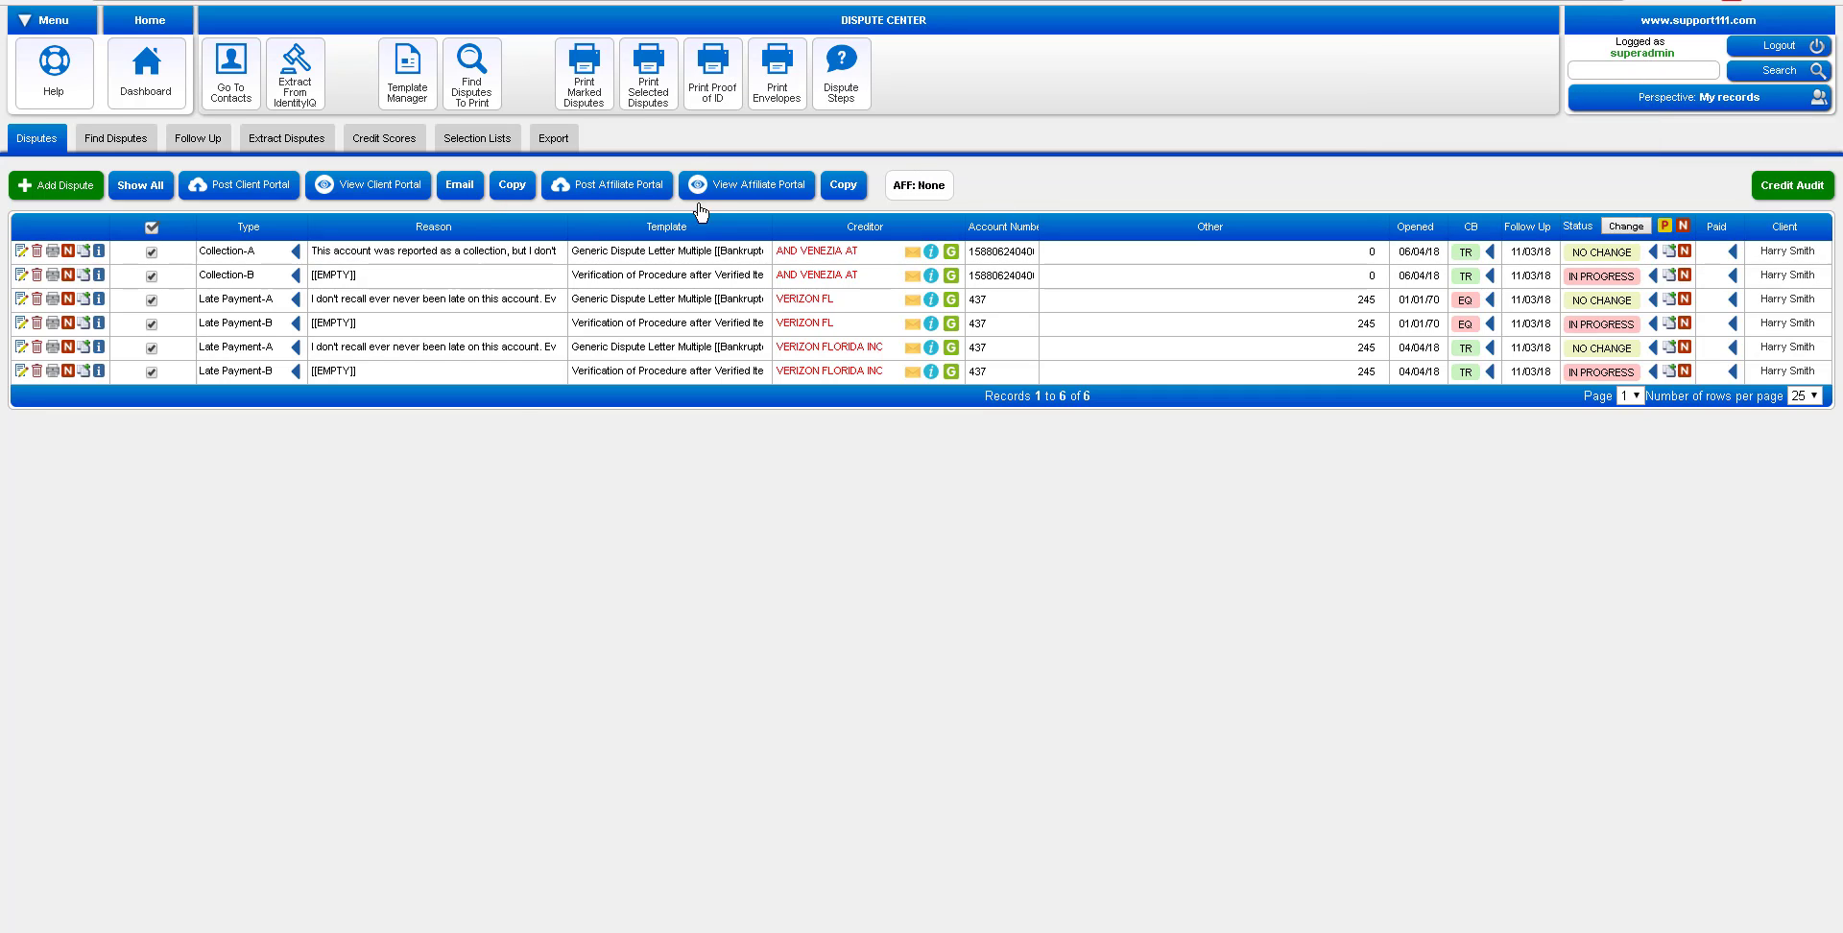
# Process the IN PROGRESS disputes into new round-C TO DO entries and widen the Template column
pyautogui.click(1665, 226)
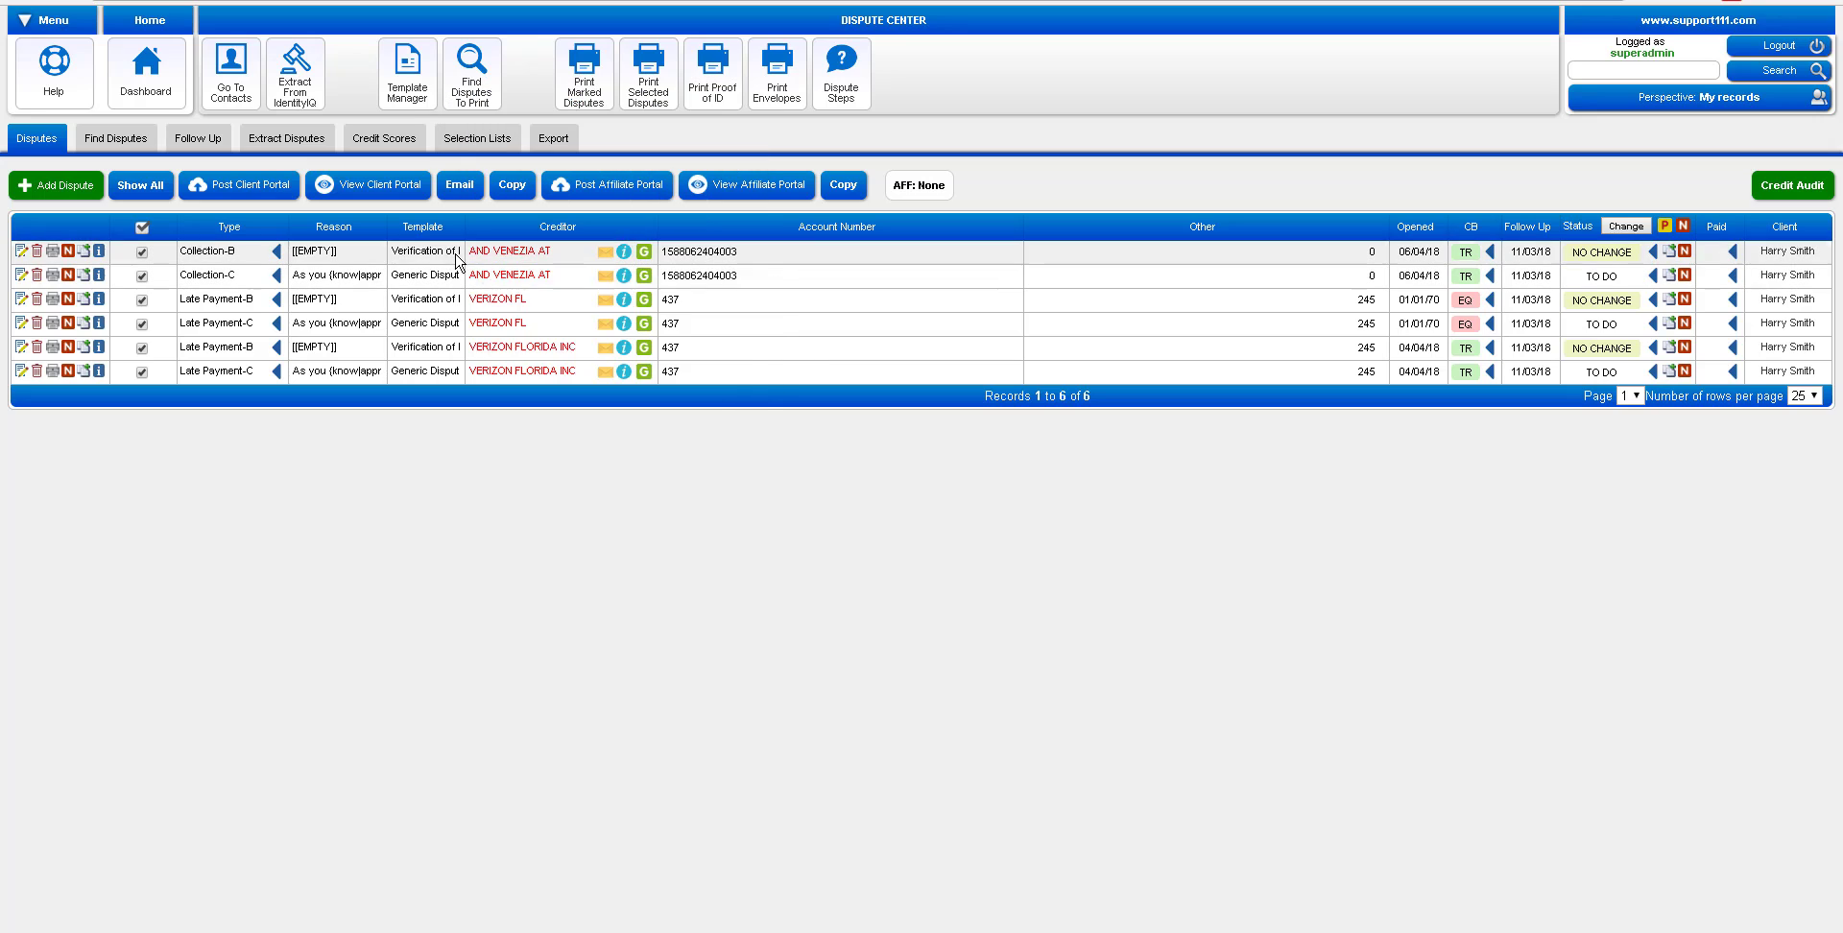
pyautogui.moveTo(464, 251); pyautogui.dragTo(554, 251)
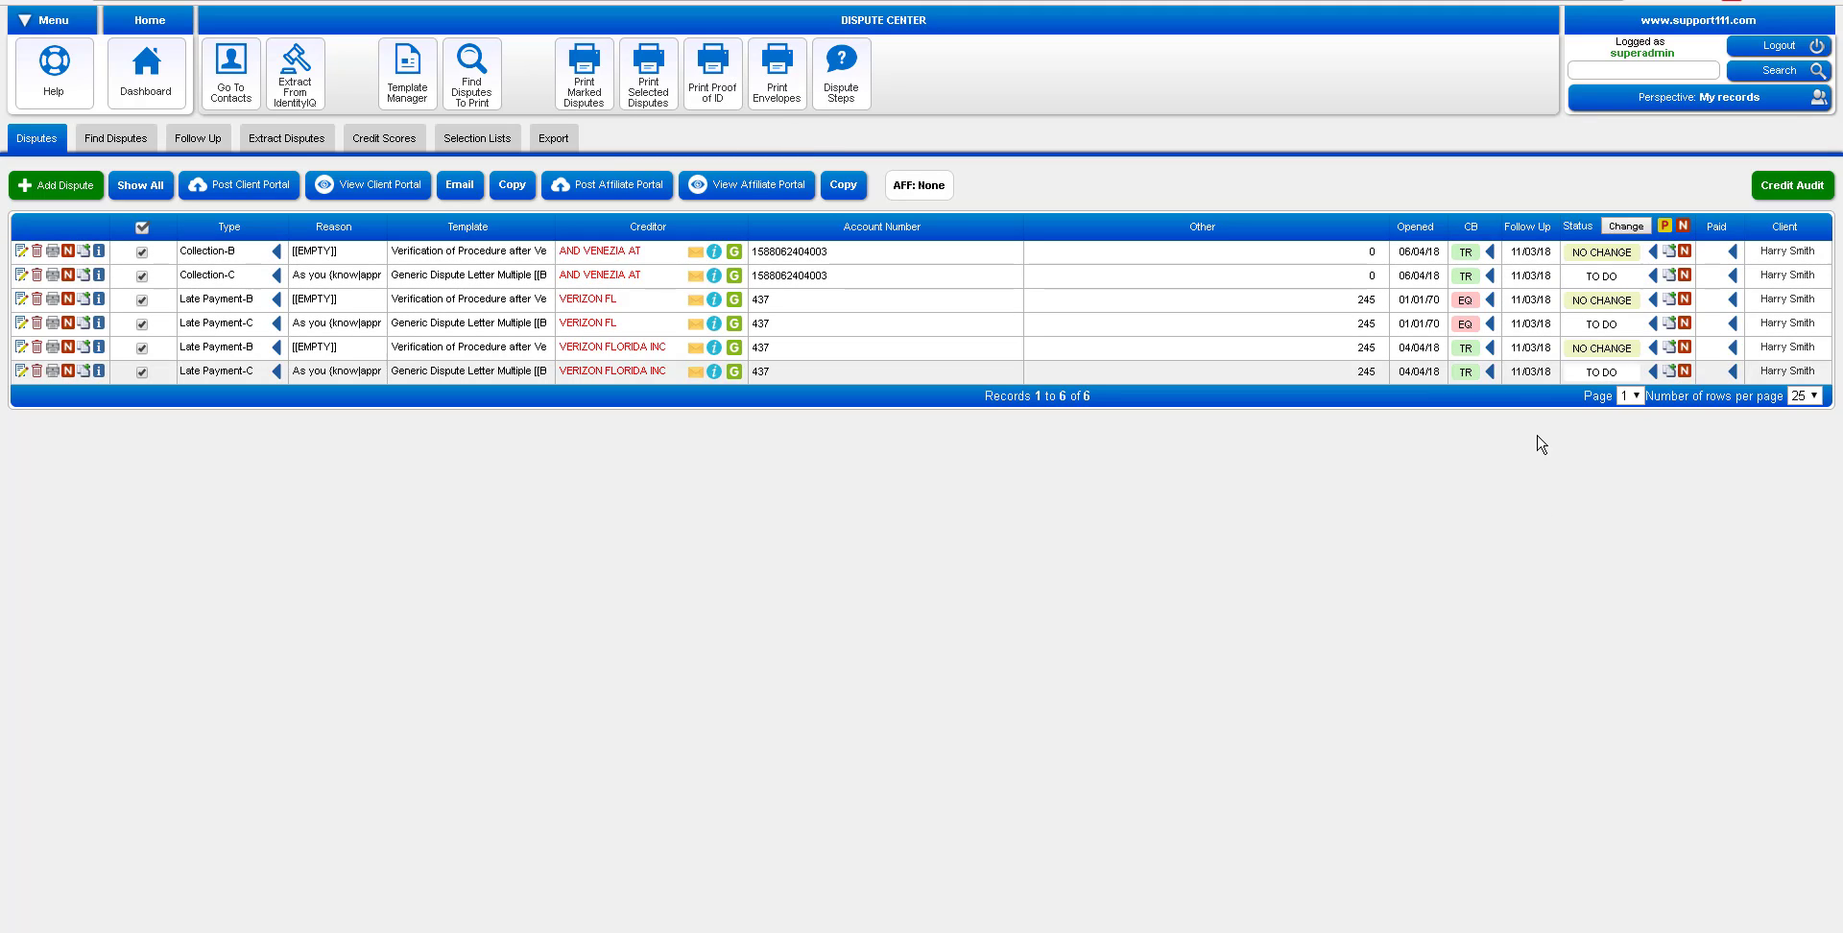
# In Contacts, keep only checked contacts, sort by Follow Up, then show all 20 contacts
pyautogui.click(231, 94)
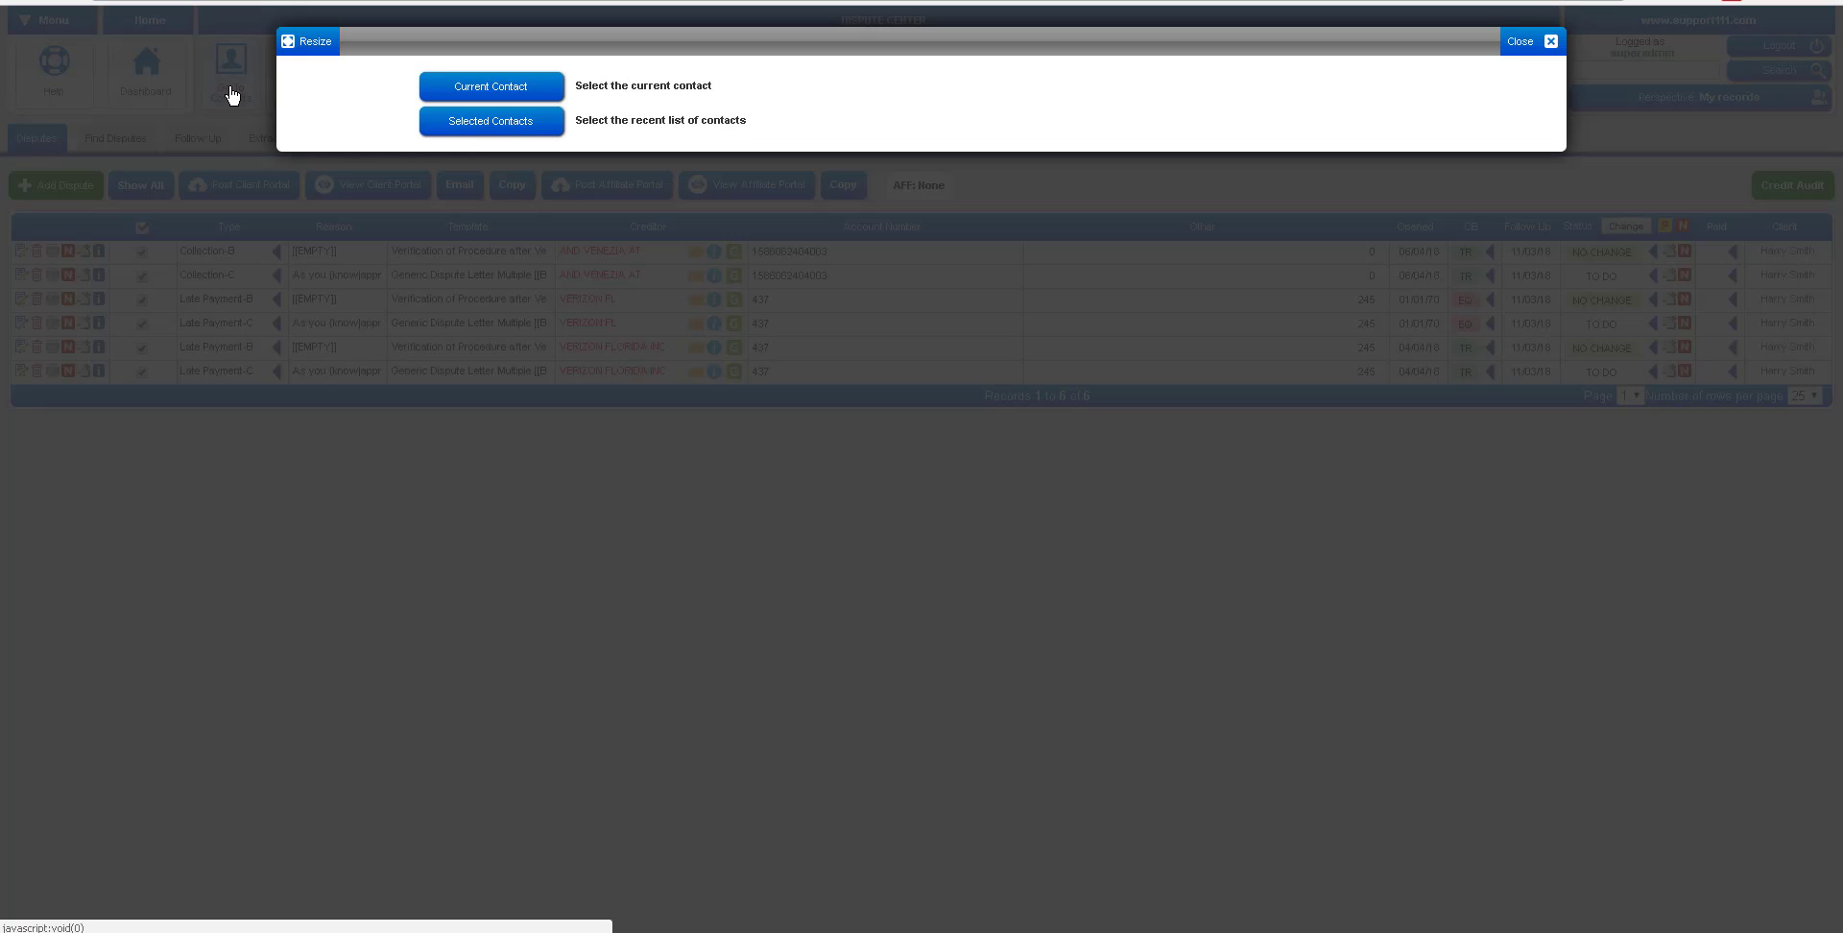
pyautogui.click(485, 128)
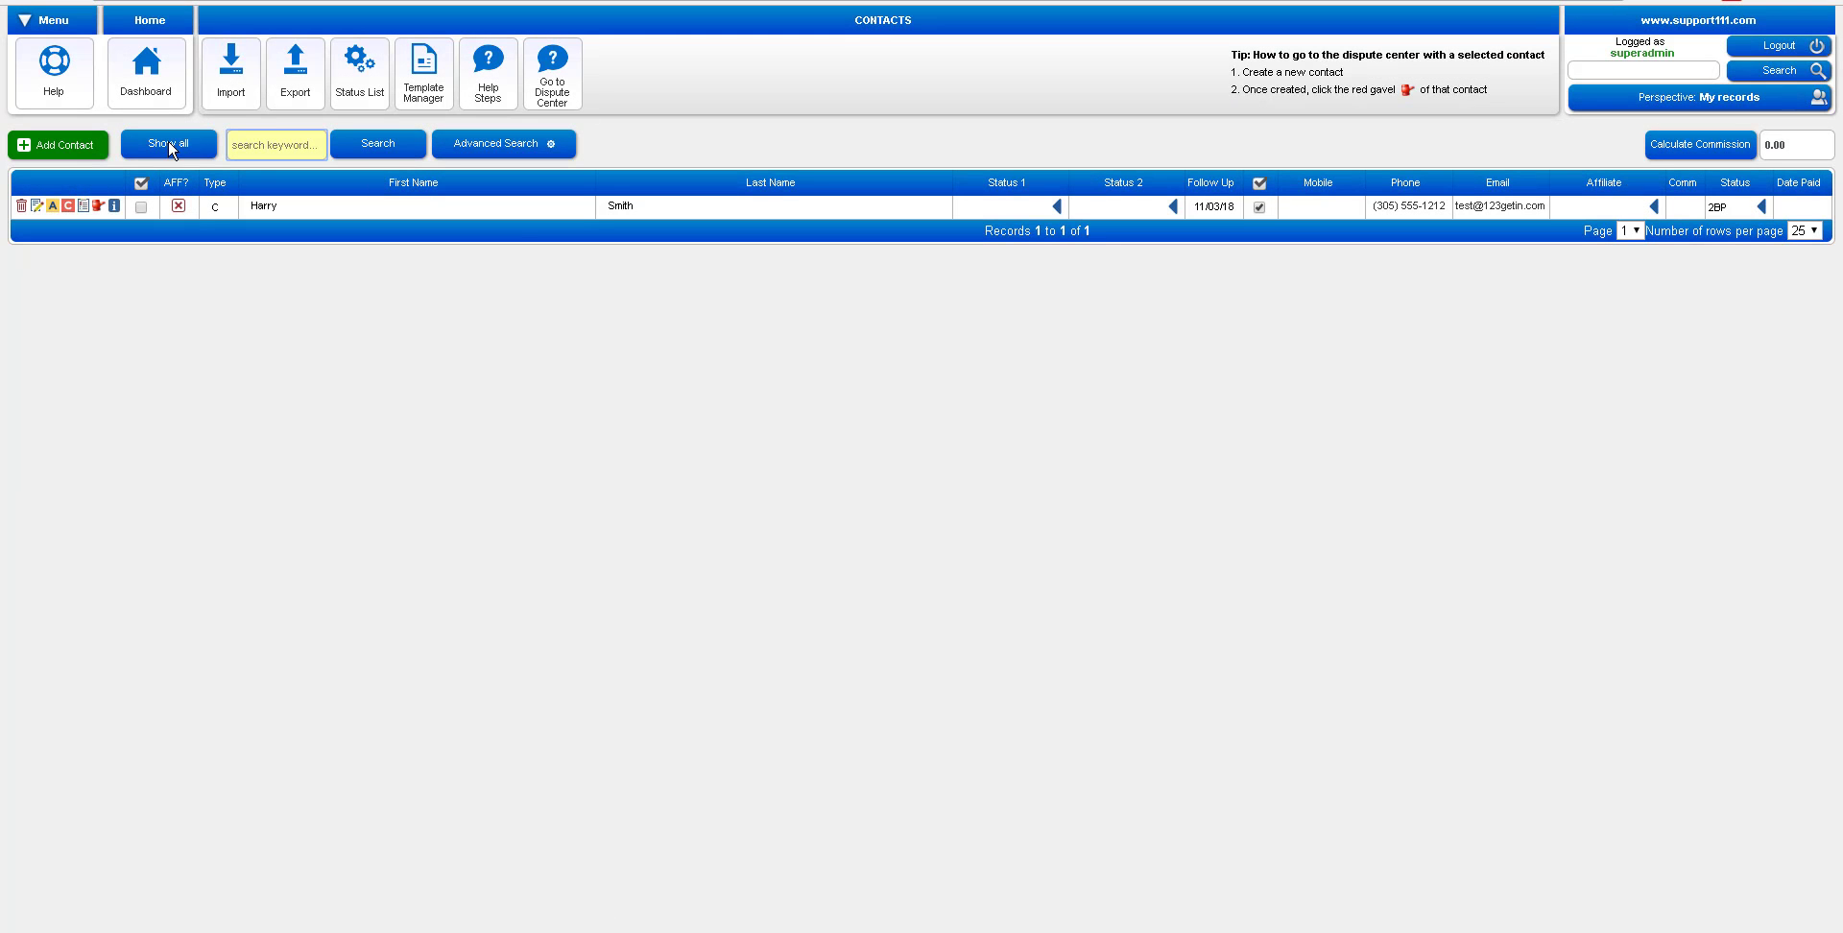
pyautogui.click(169, 144)
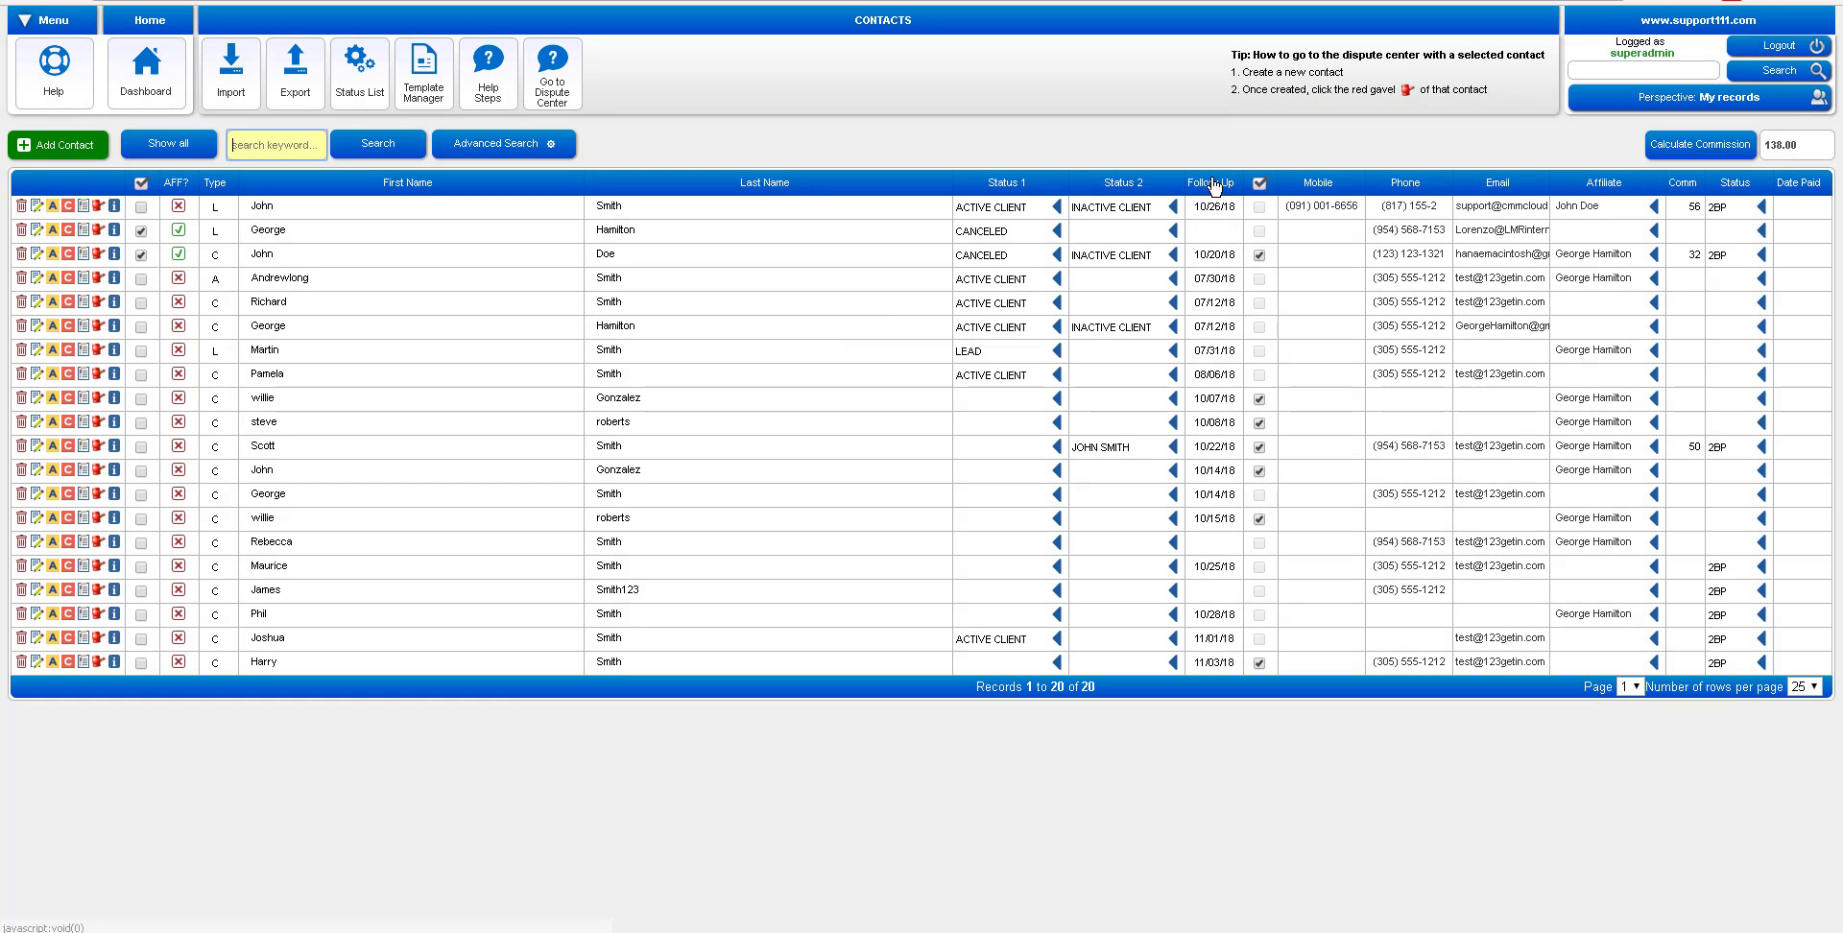
pyautogui.click(1056, 207)
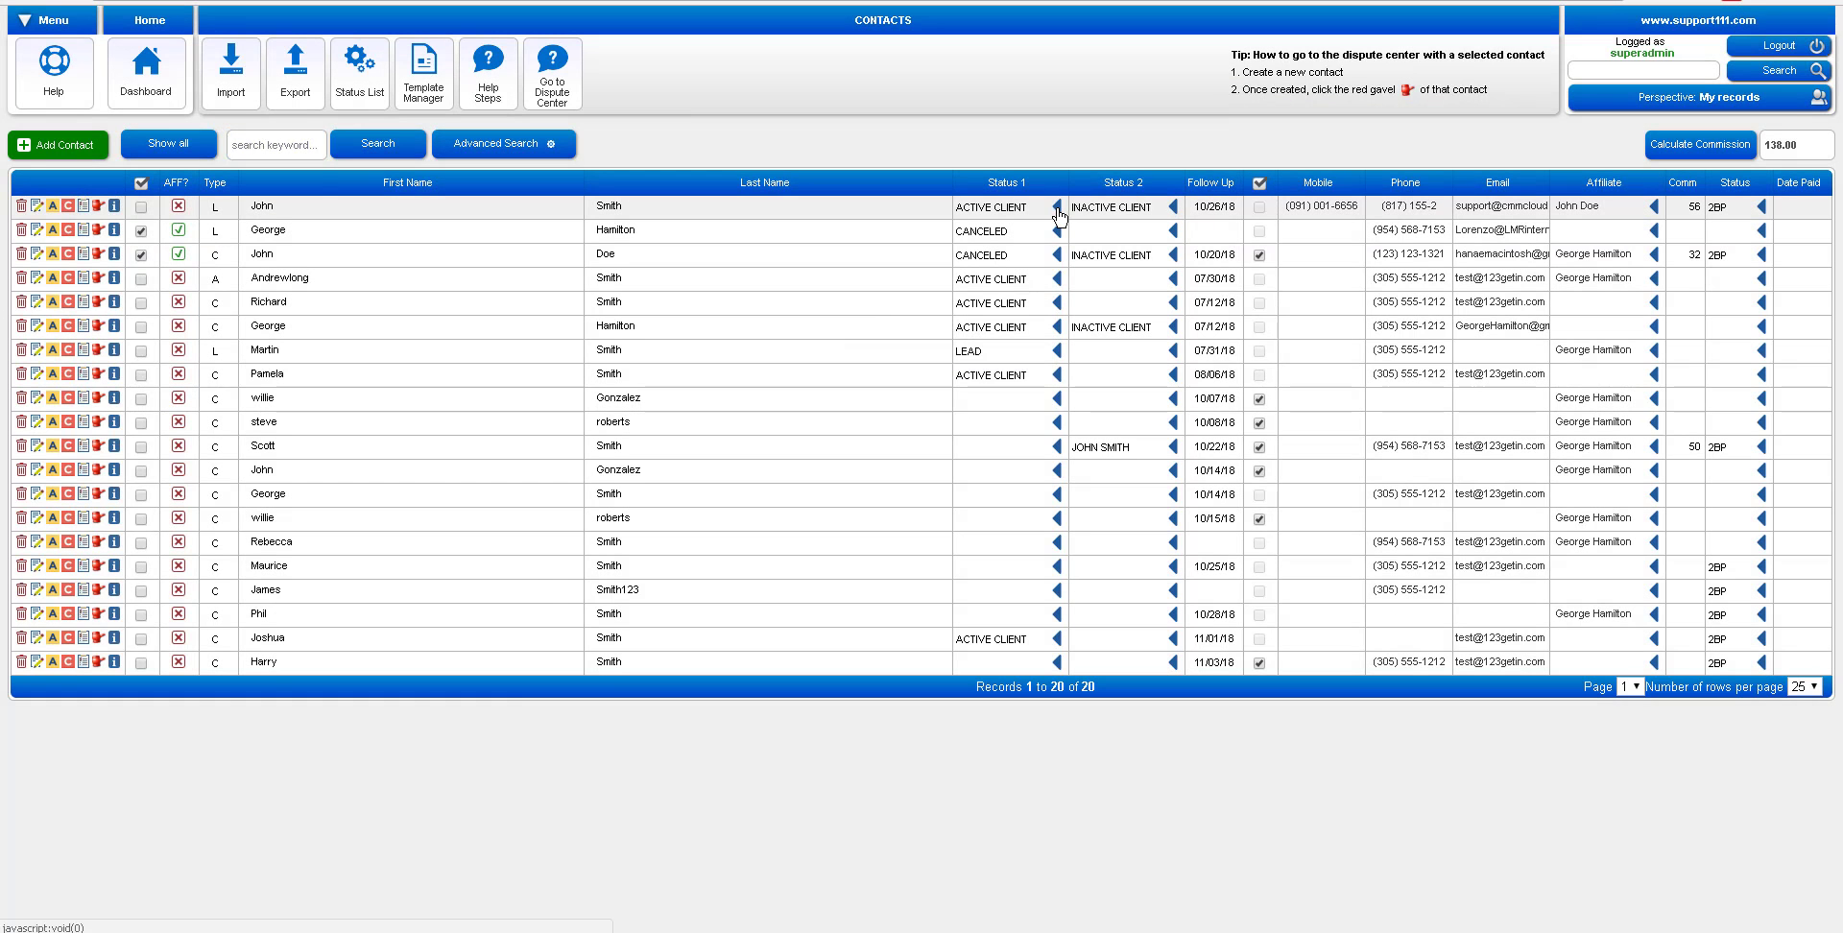
pyautogui.click(506, 164)
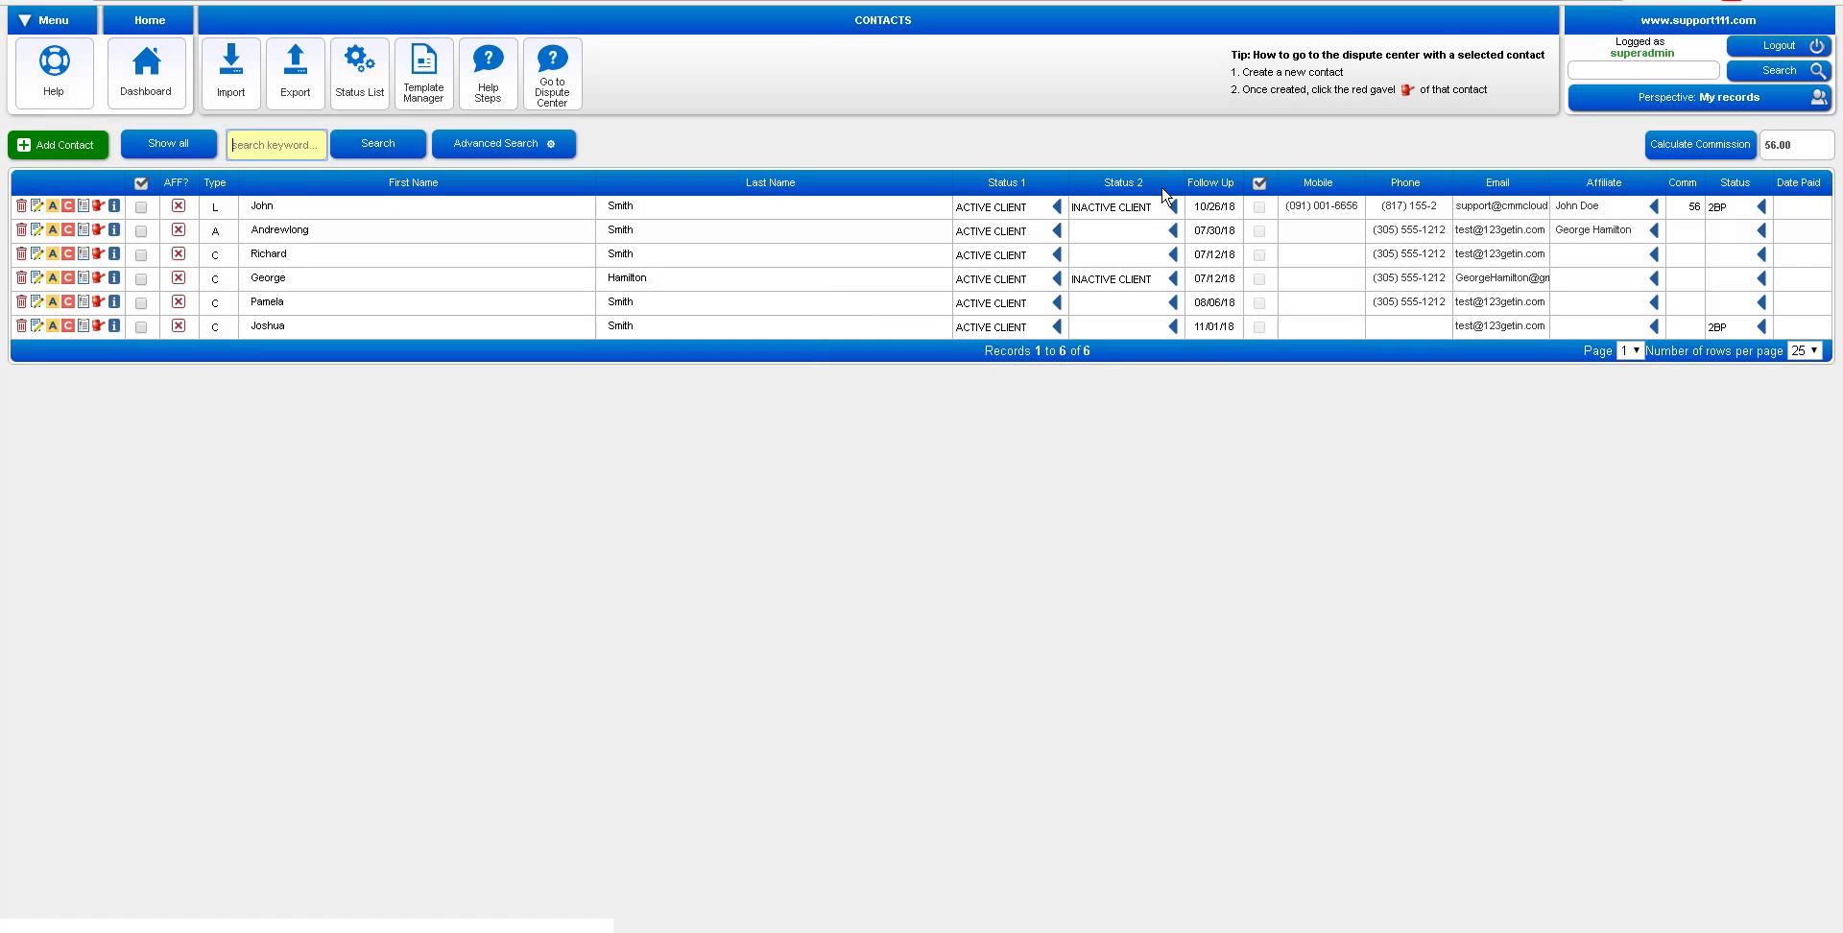
pyautogui.click(1213, 183)
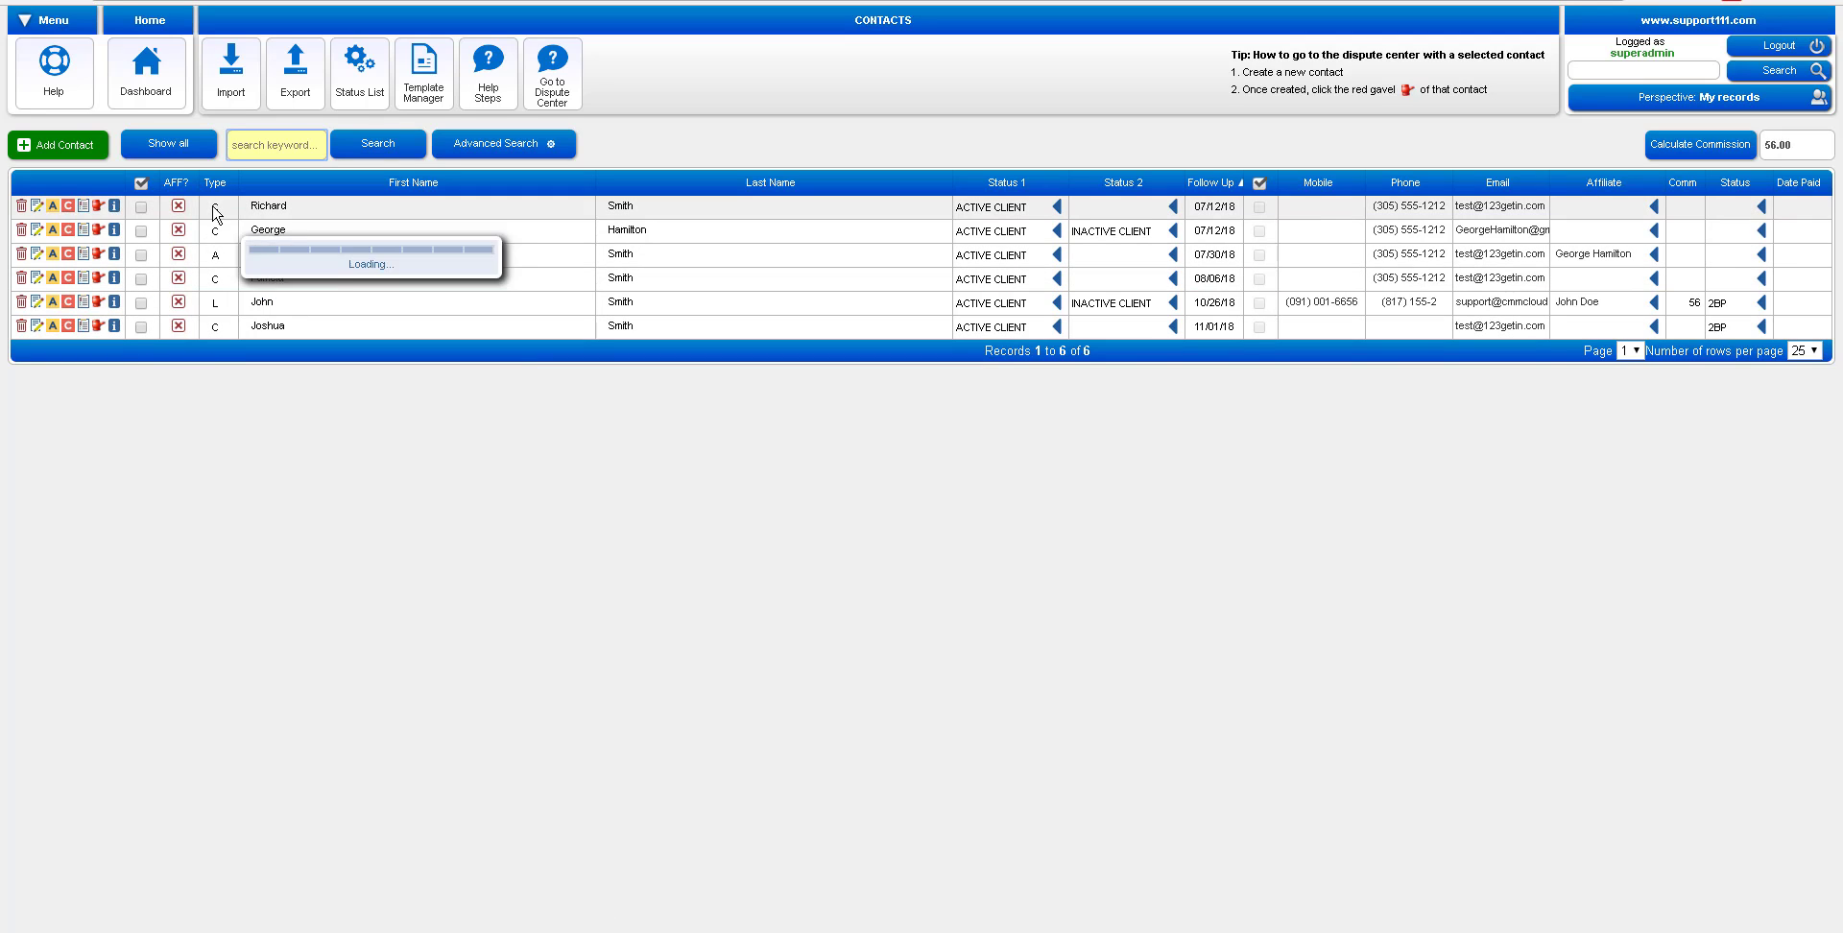
pyautogui.click(172, 144)
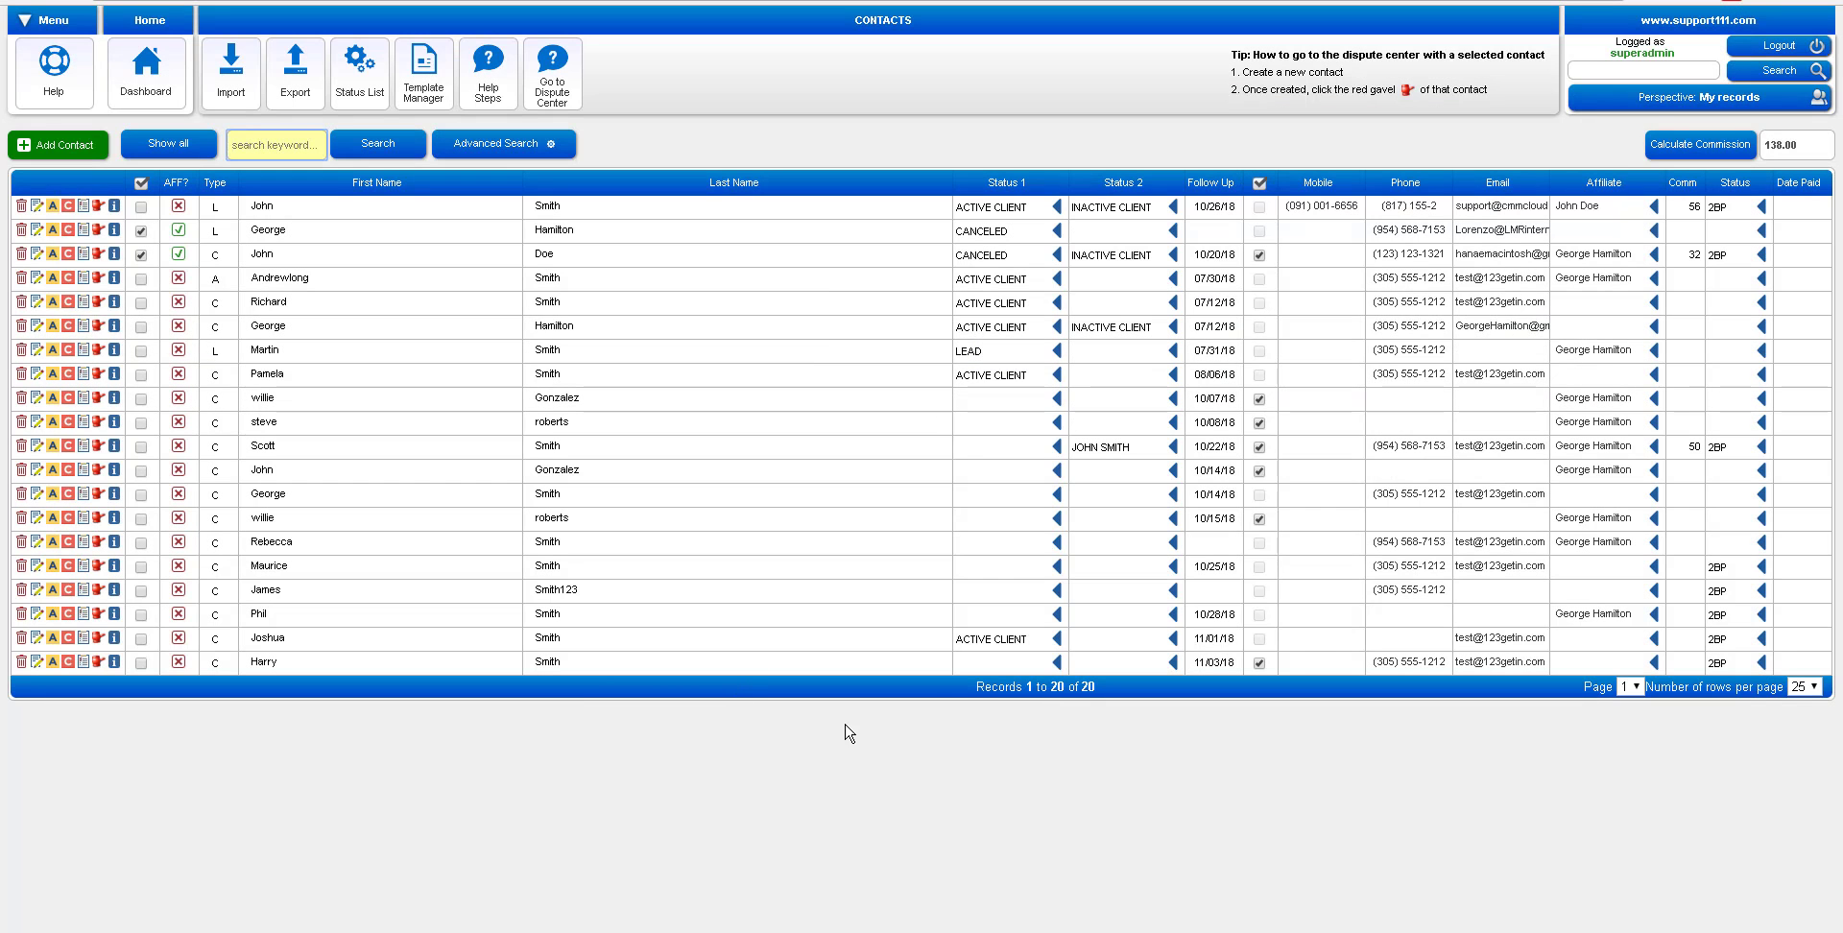
# Make the last contact an ACTIVE CLIENT and start a task titled 'I need to charge services for them'
pyautogui.click(981, 664)
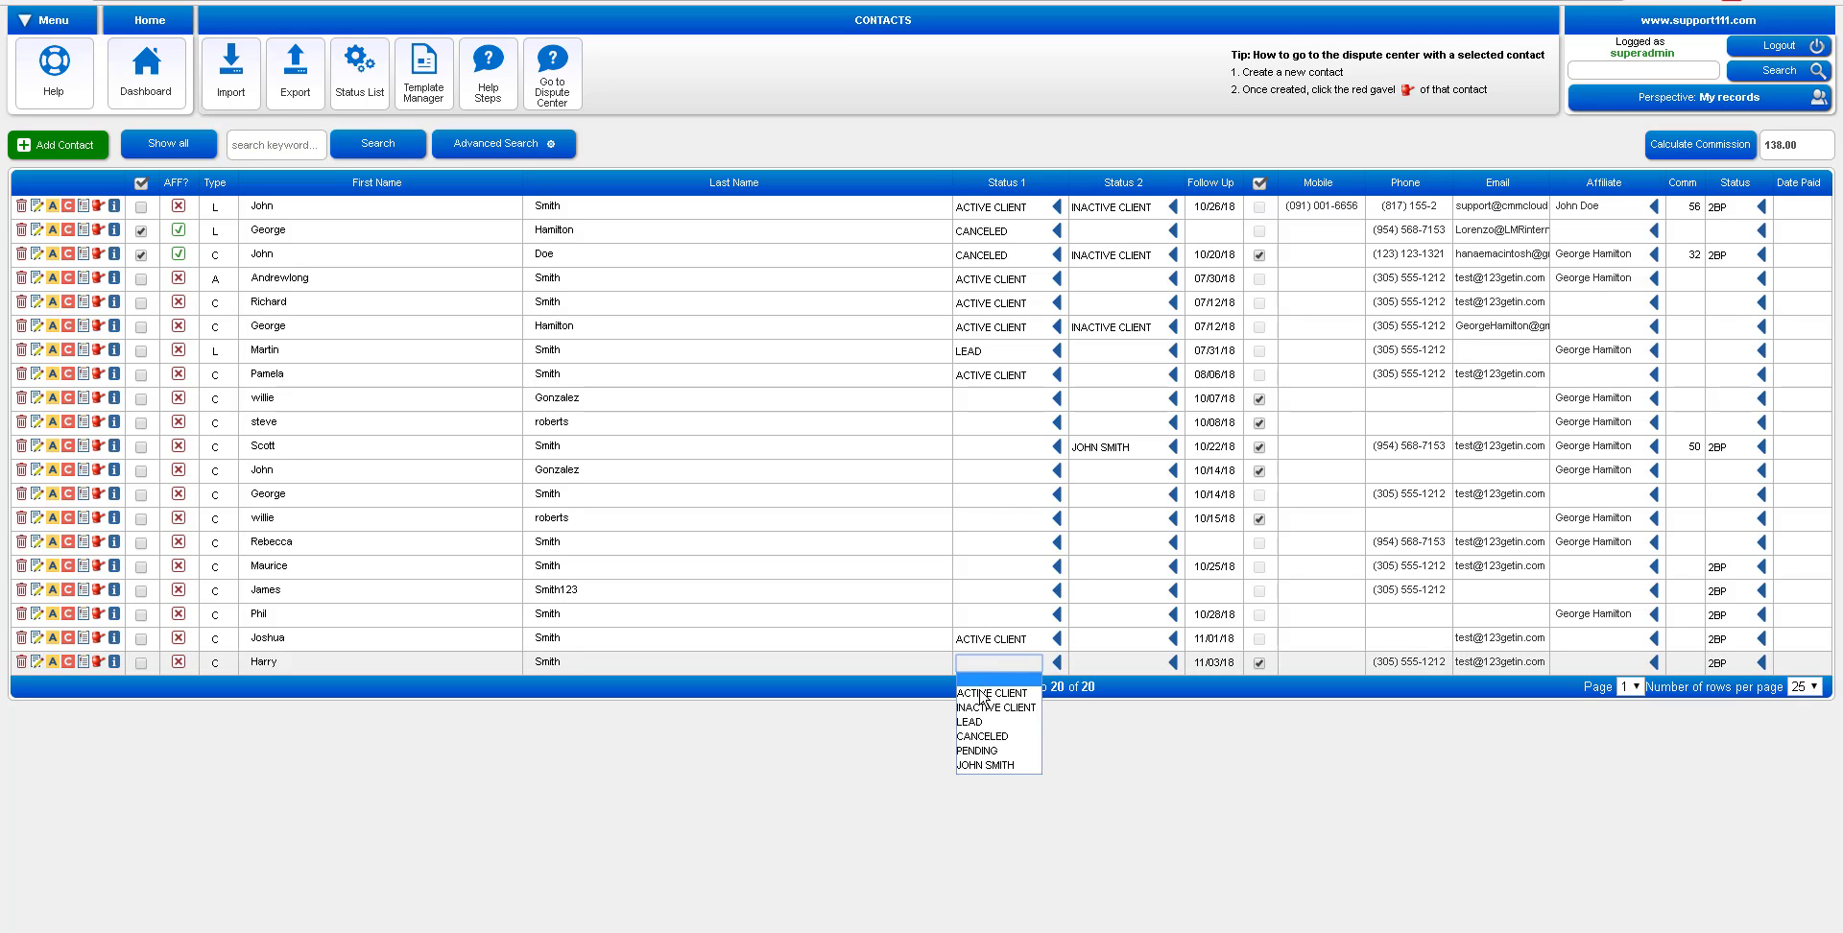
pyautogui.click(983, 693)
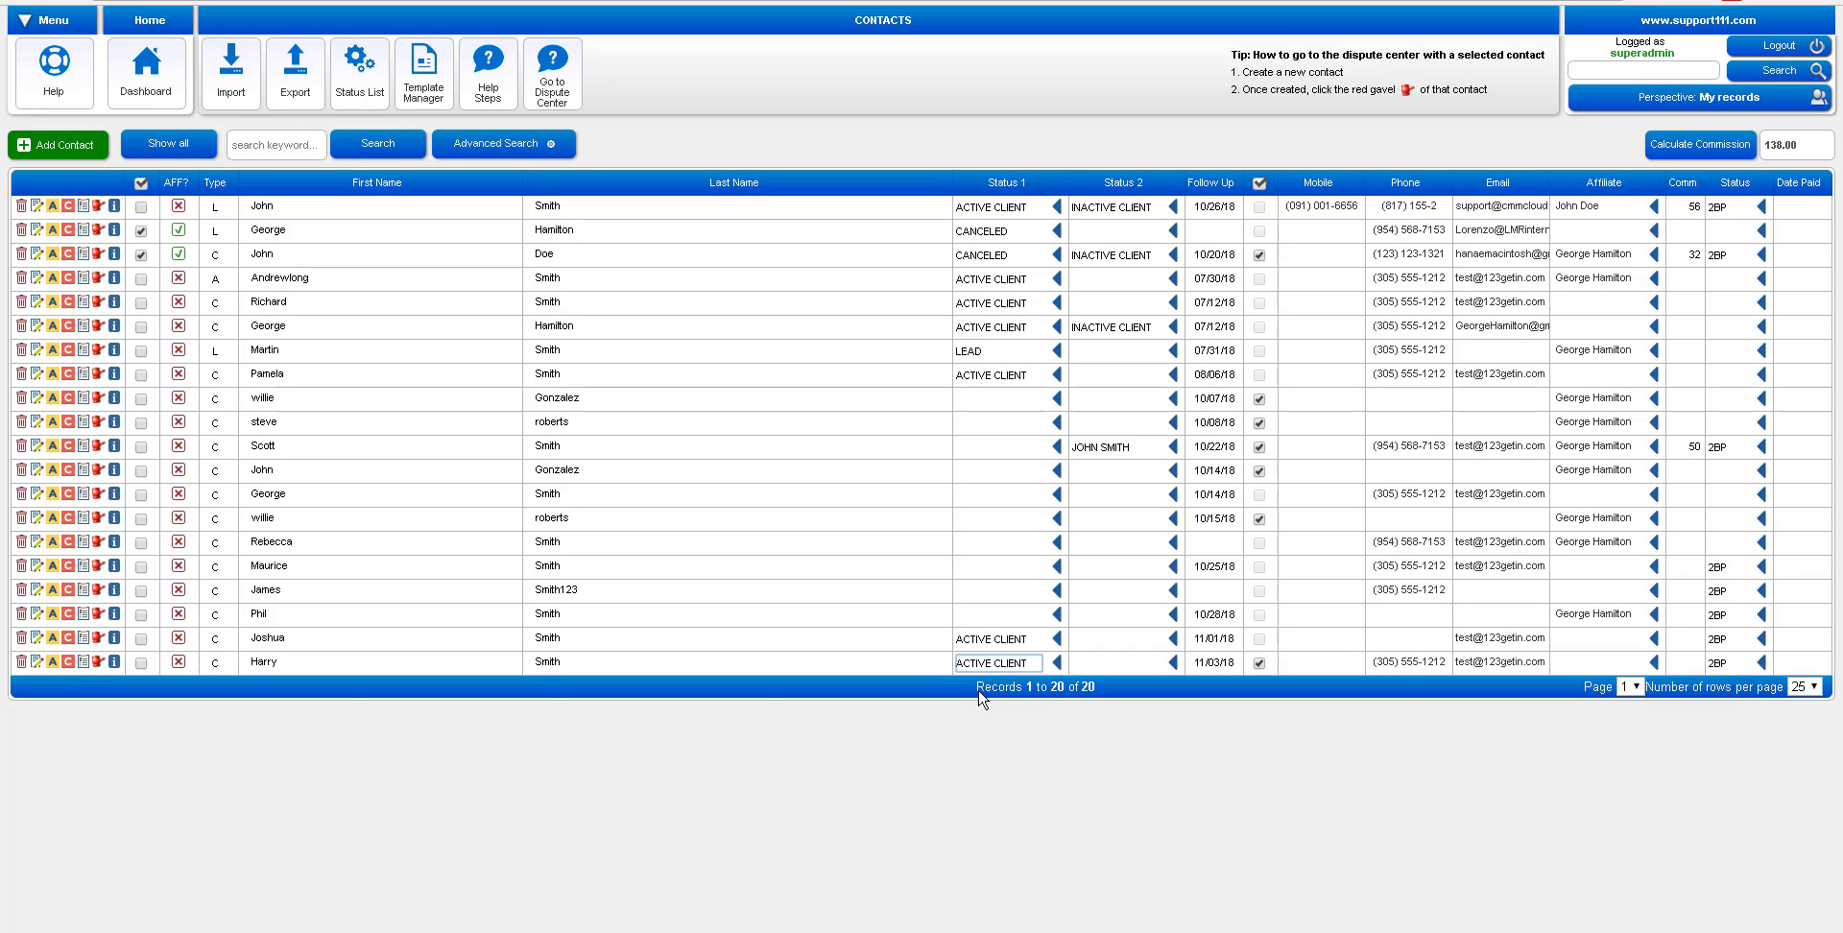
pyautogui.click(82, 664)
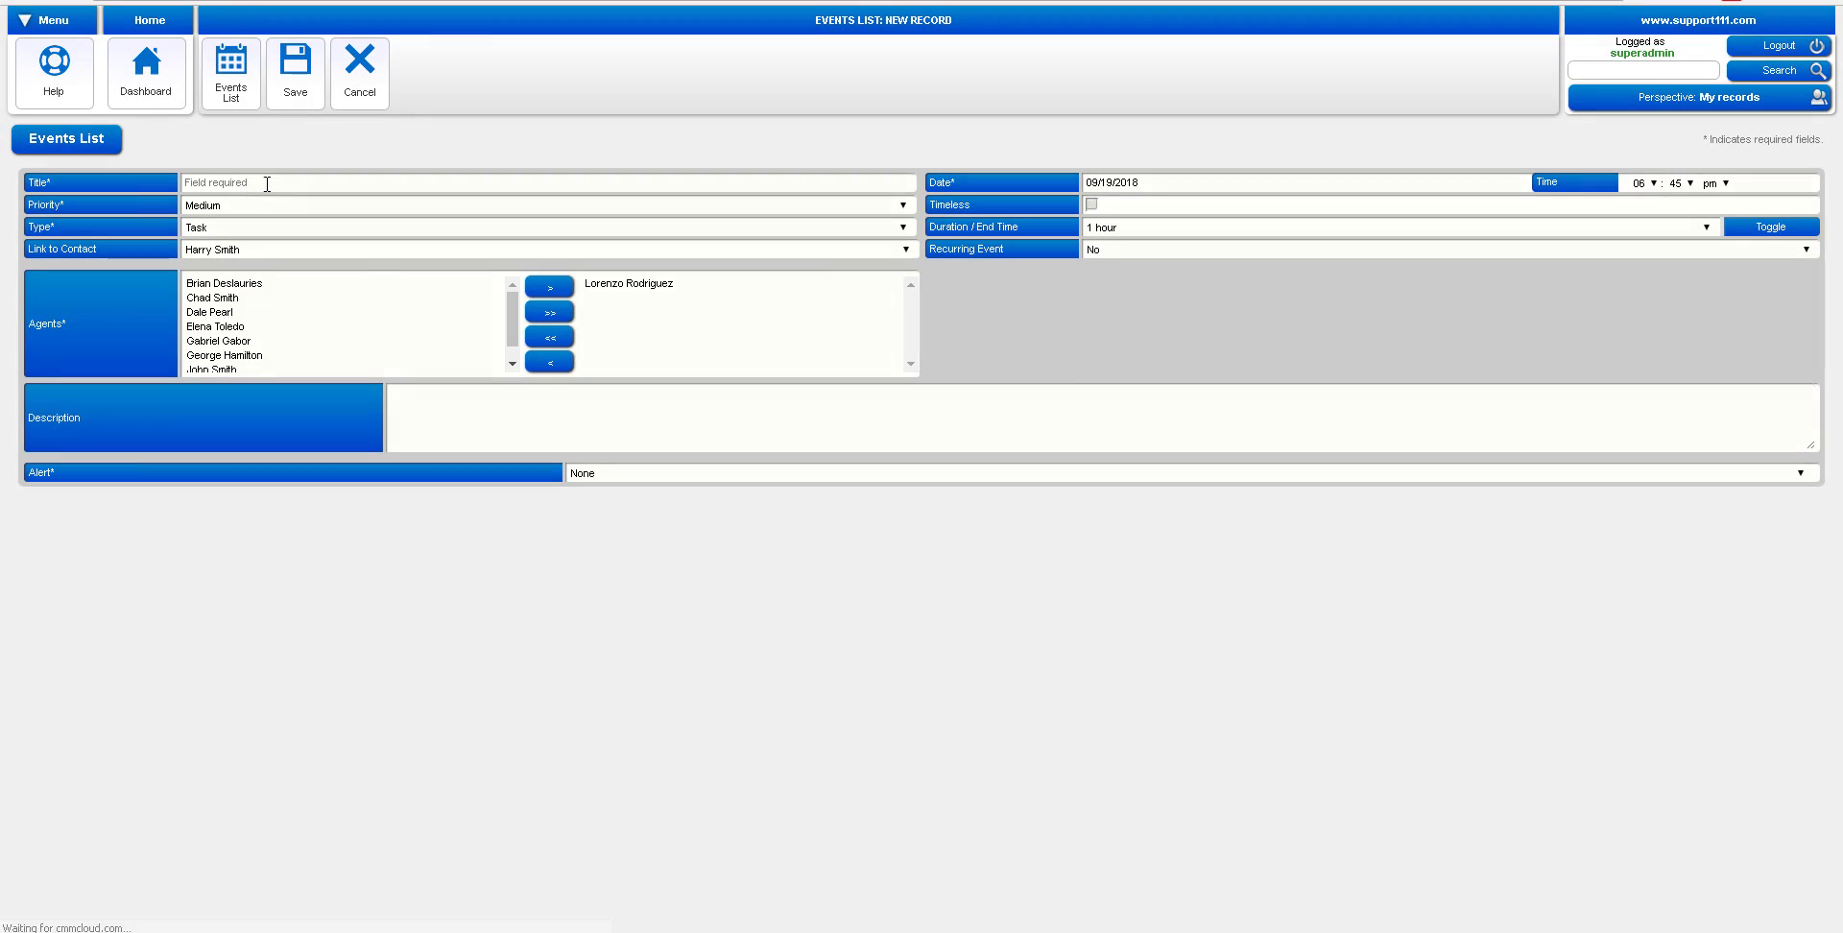
pyautogui.click(212, 181)
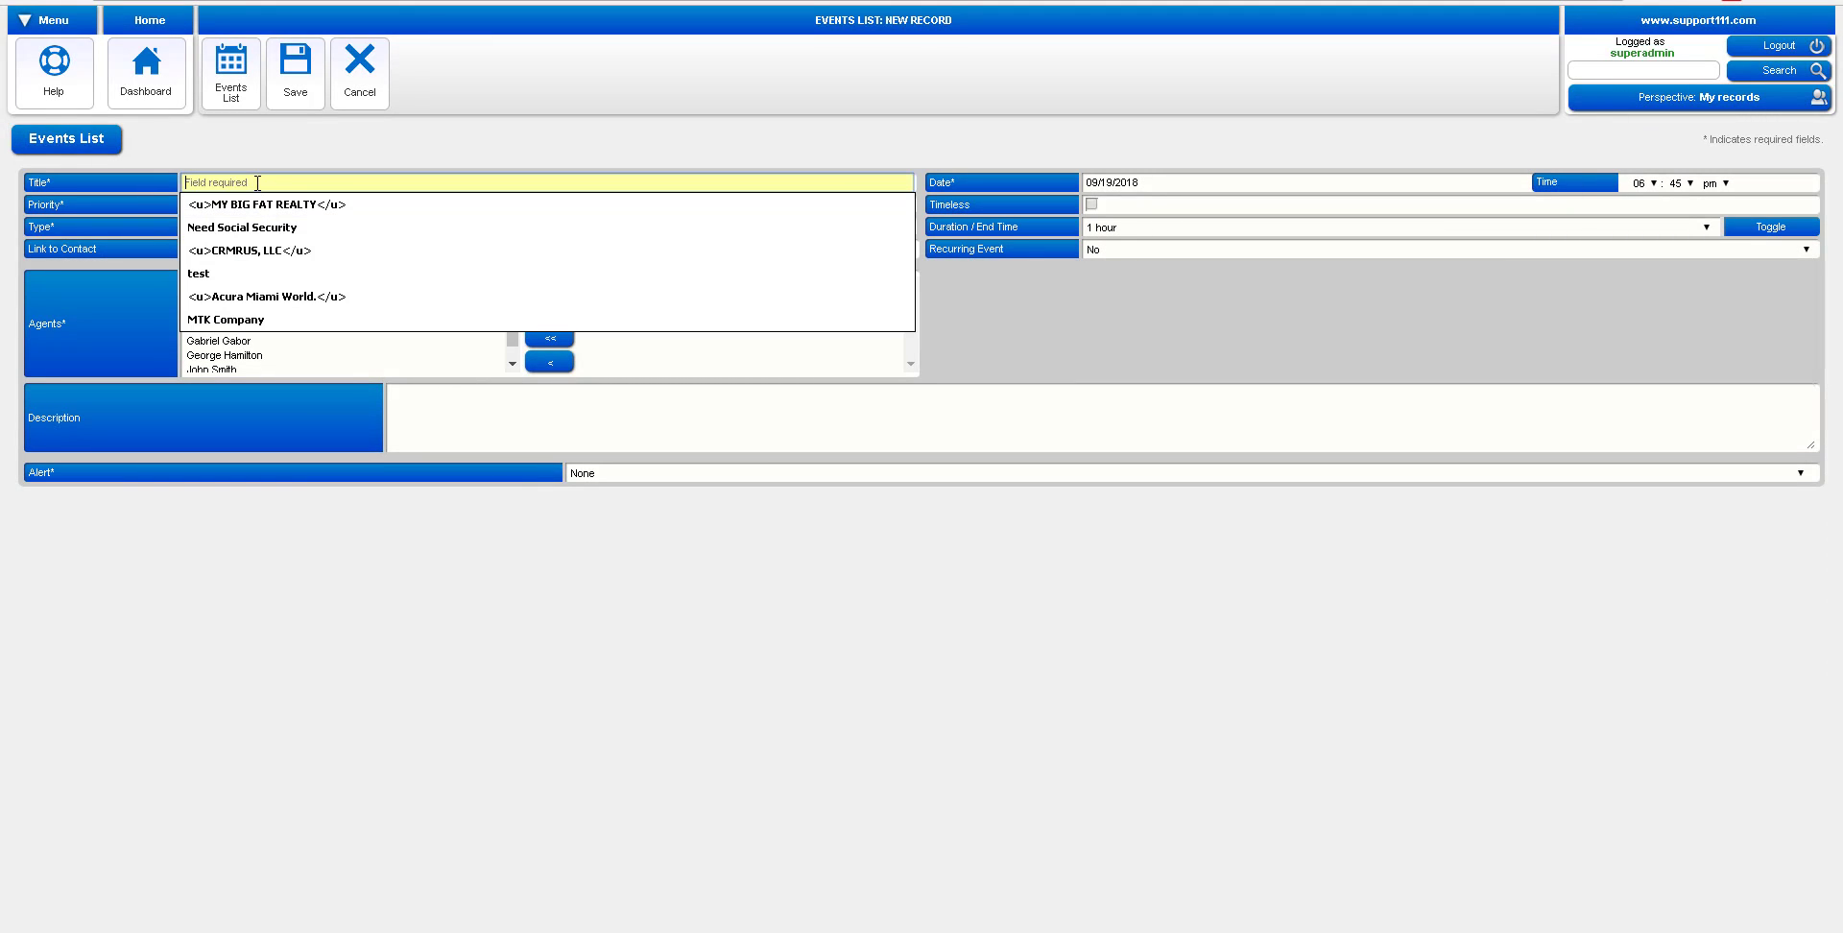
pyautogui.write('I need')
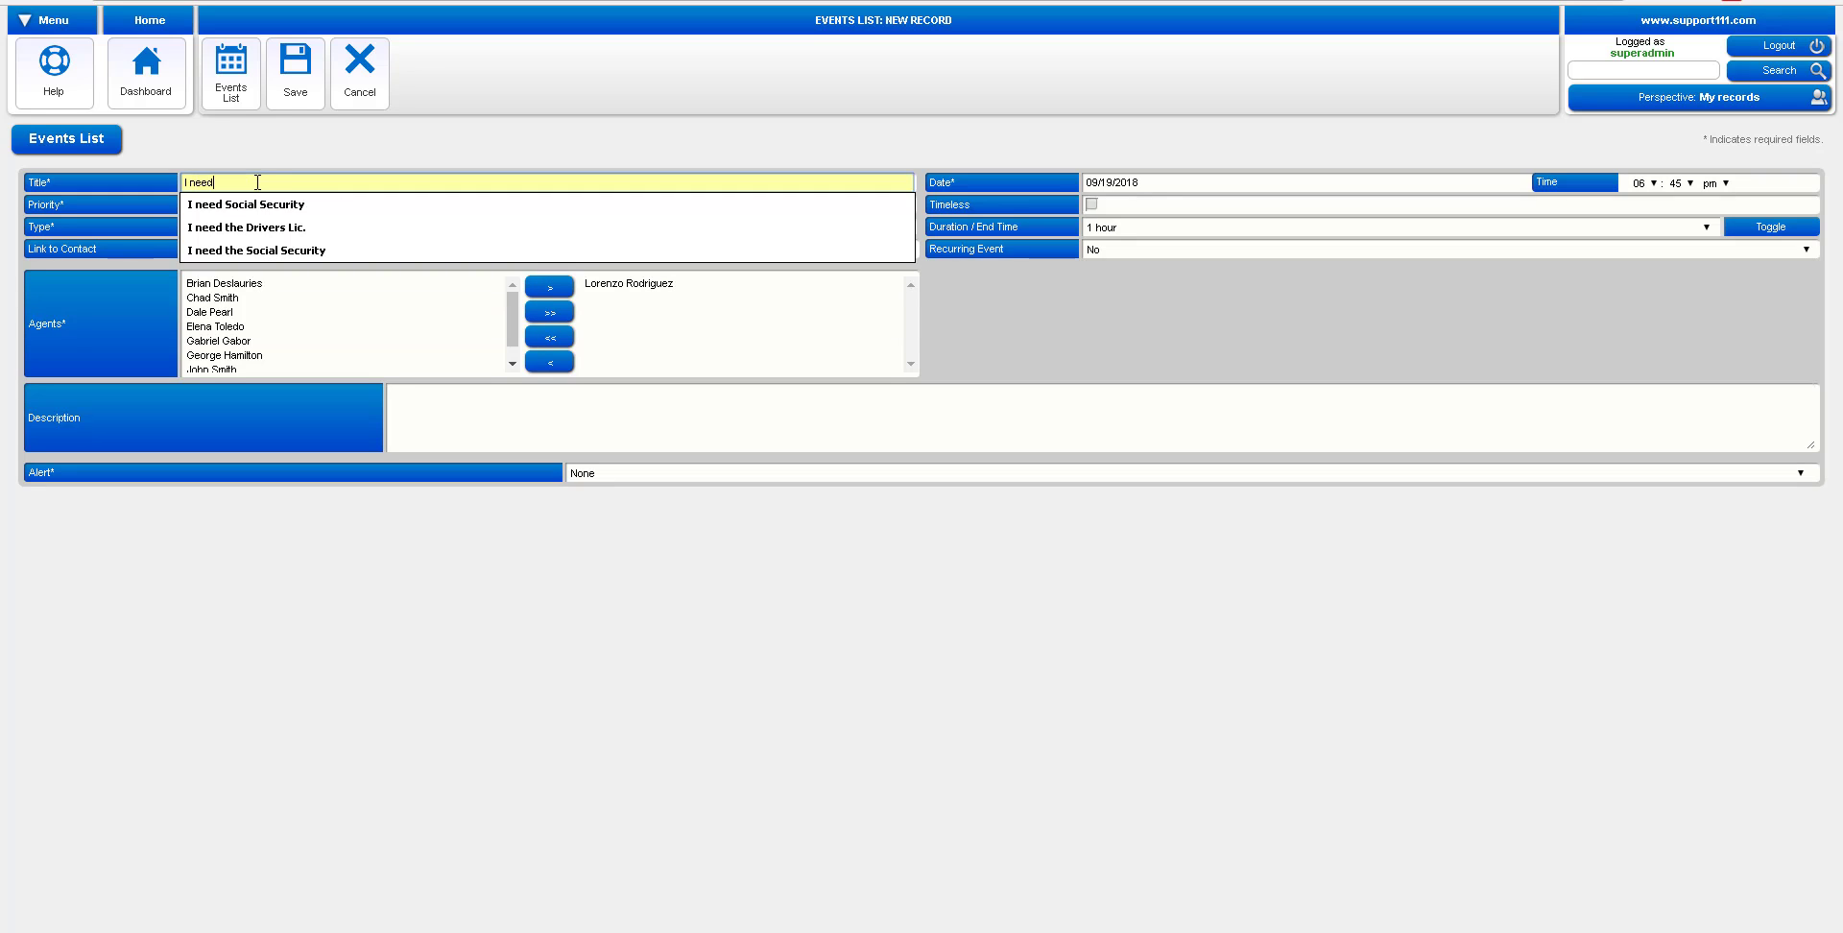
pyautogui.write(' to charge services')
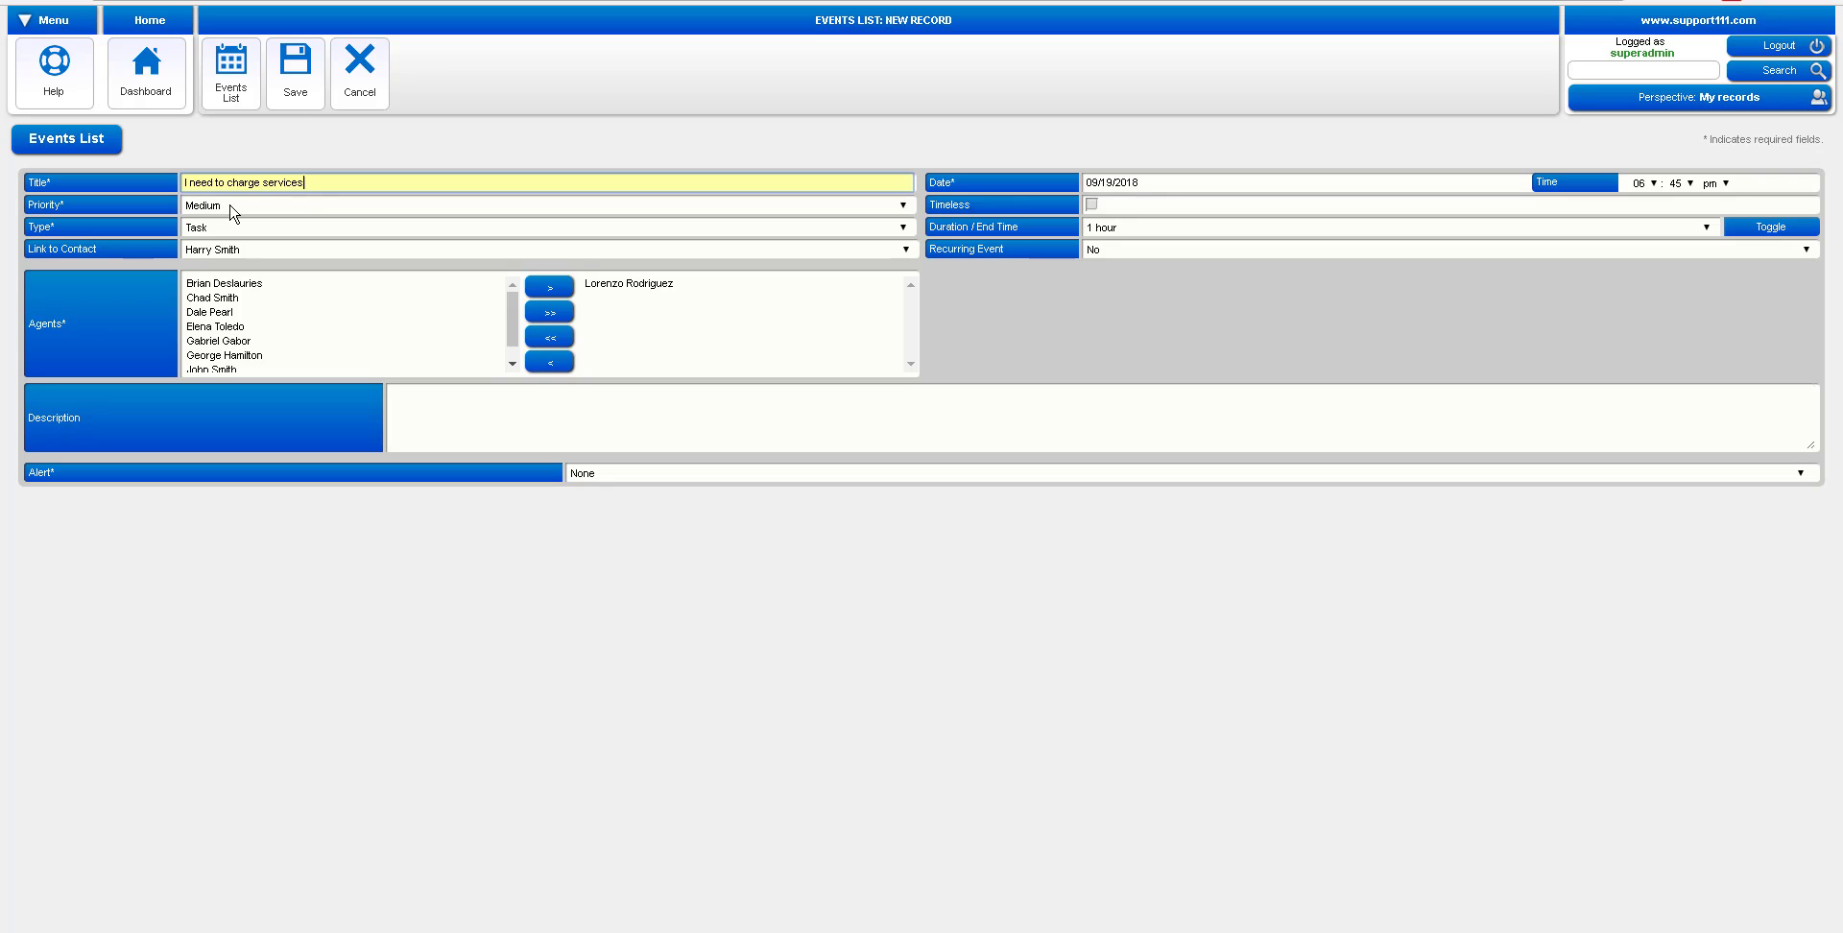
# Set the task to High priority, timeless, recurring every month, and save it
pyautogui.click(233, 209)
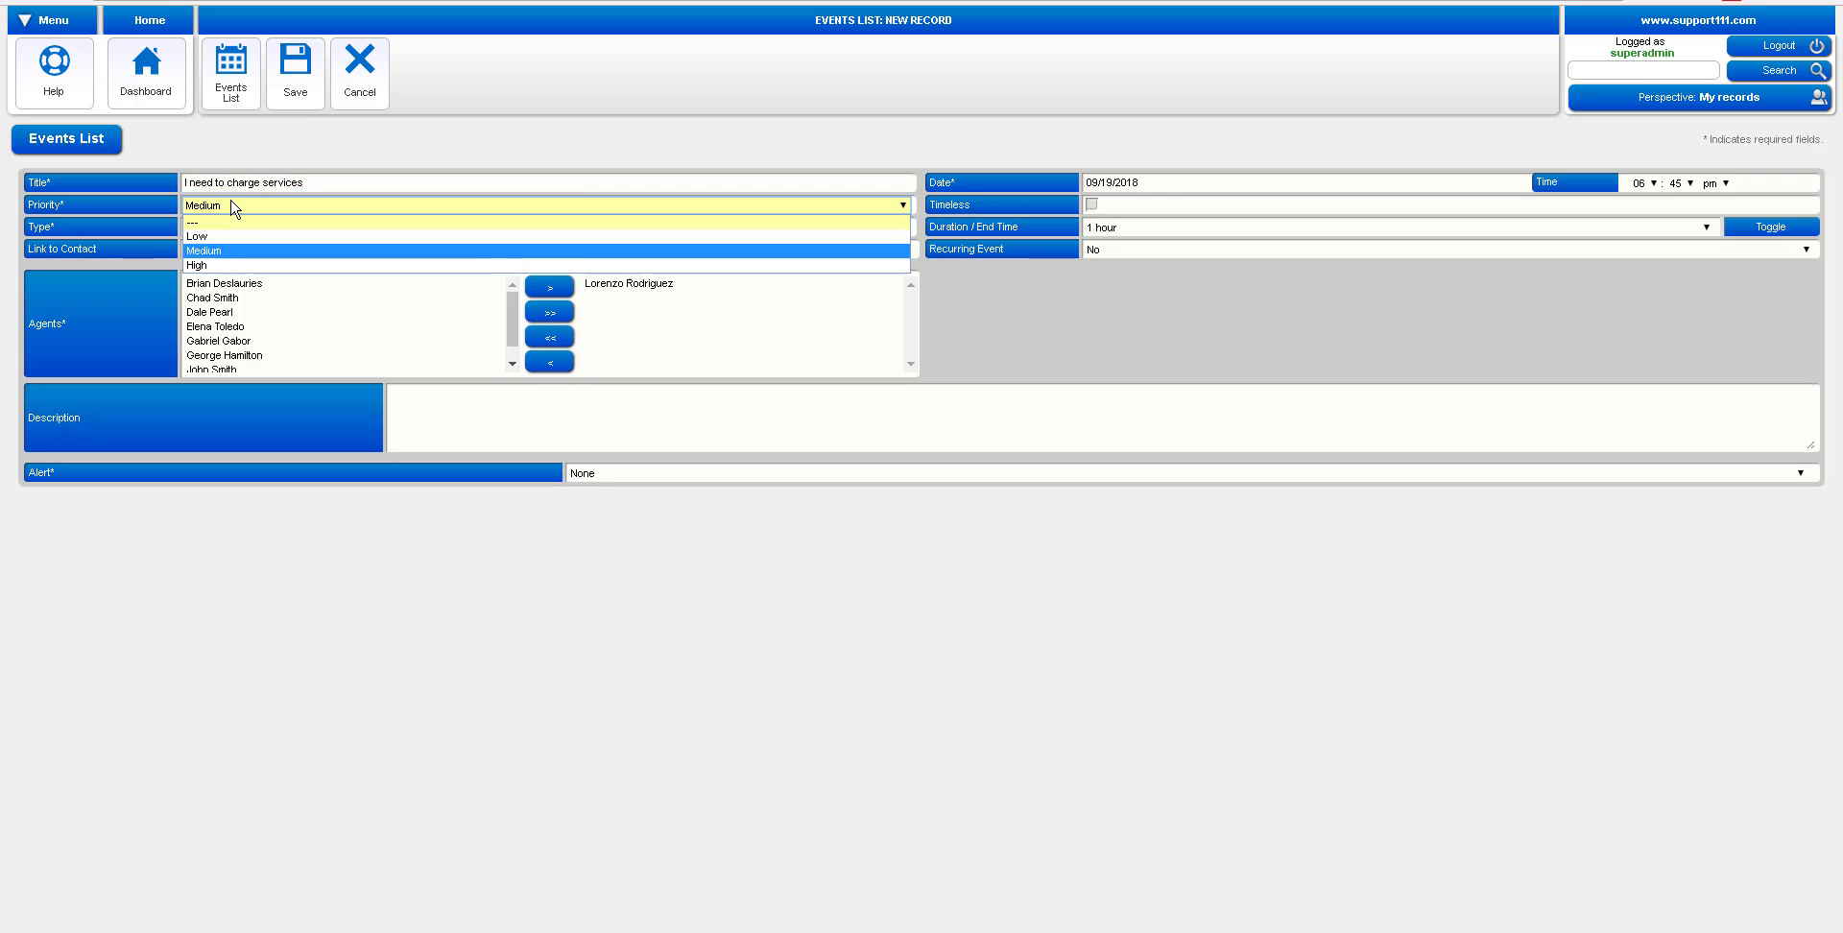
pyautogui.click(227, 267)
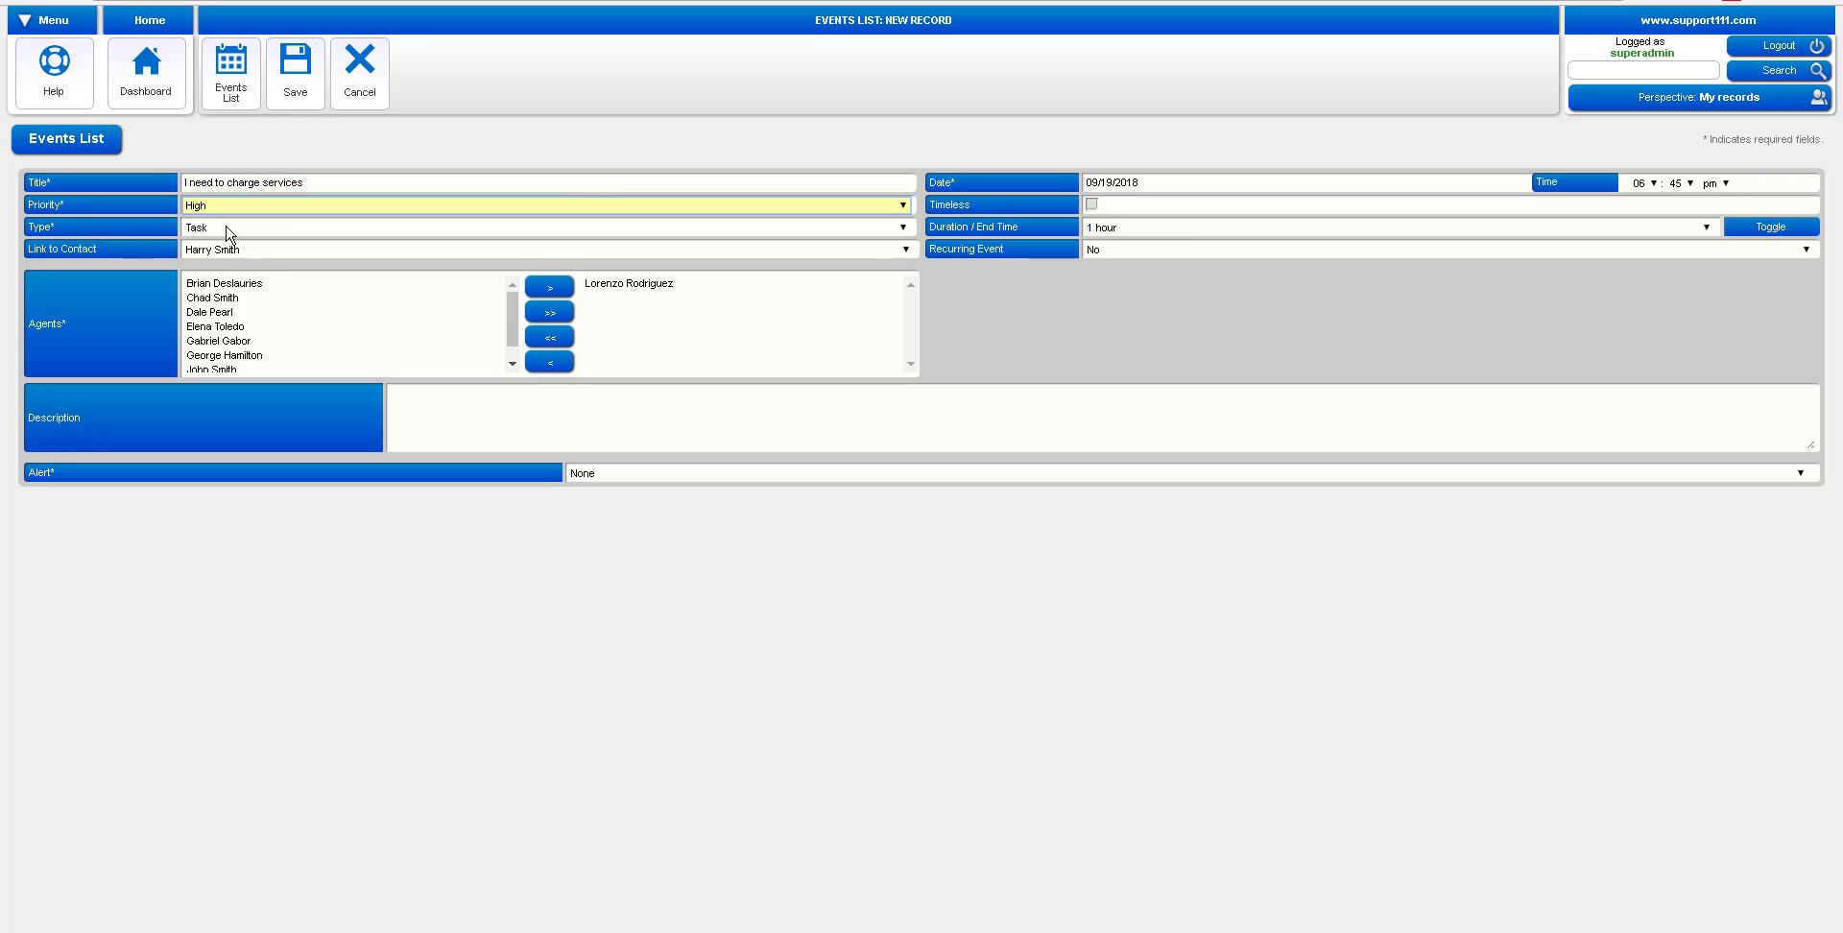
pyautogui.click(1092, 203)
pyautogui.click(1096, 230)
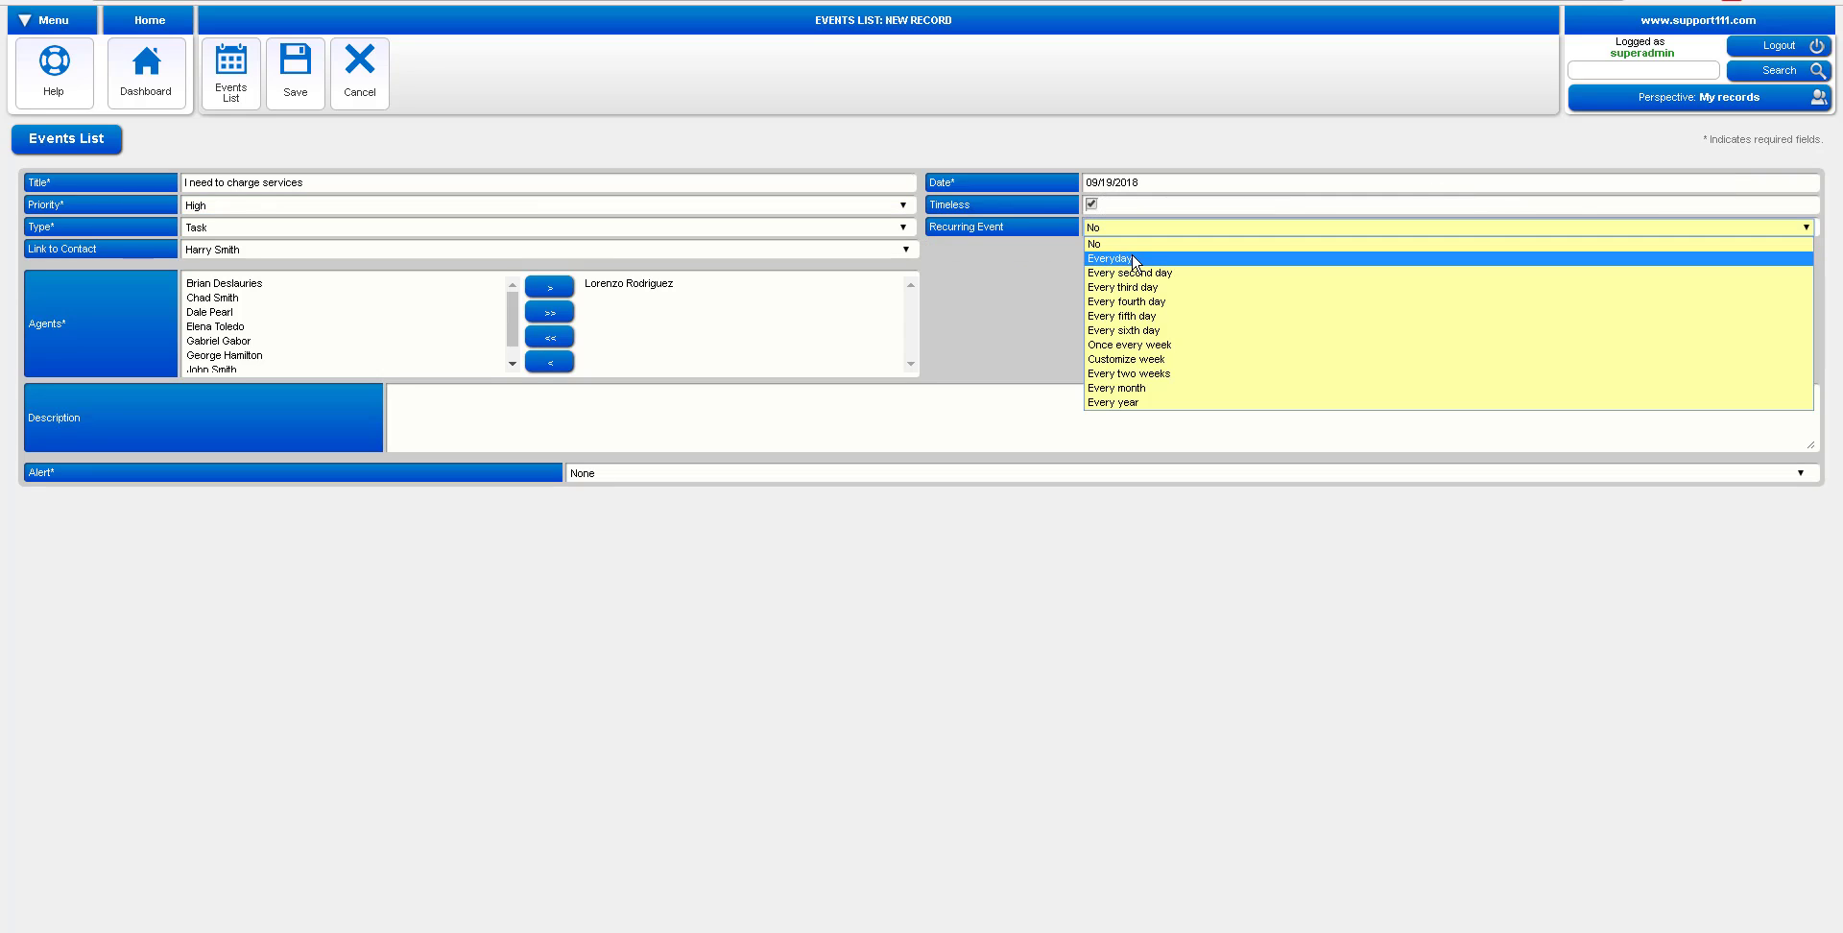
pyautogui.click(1150, 389)
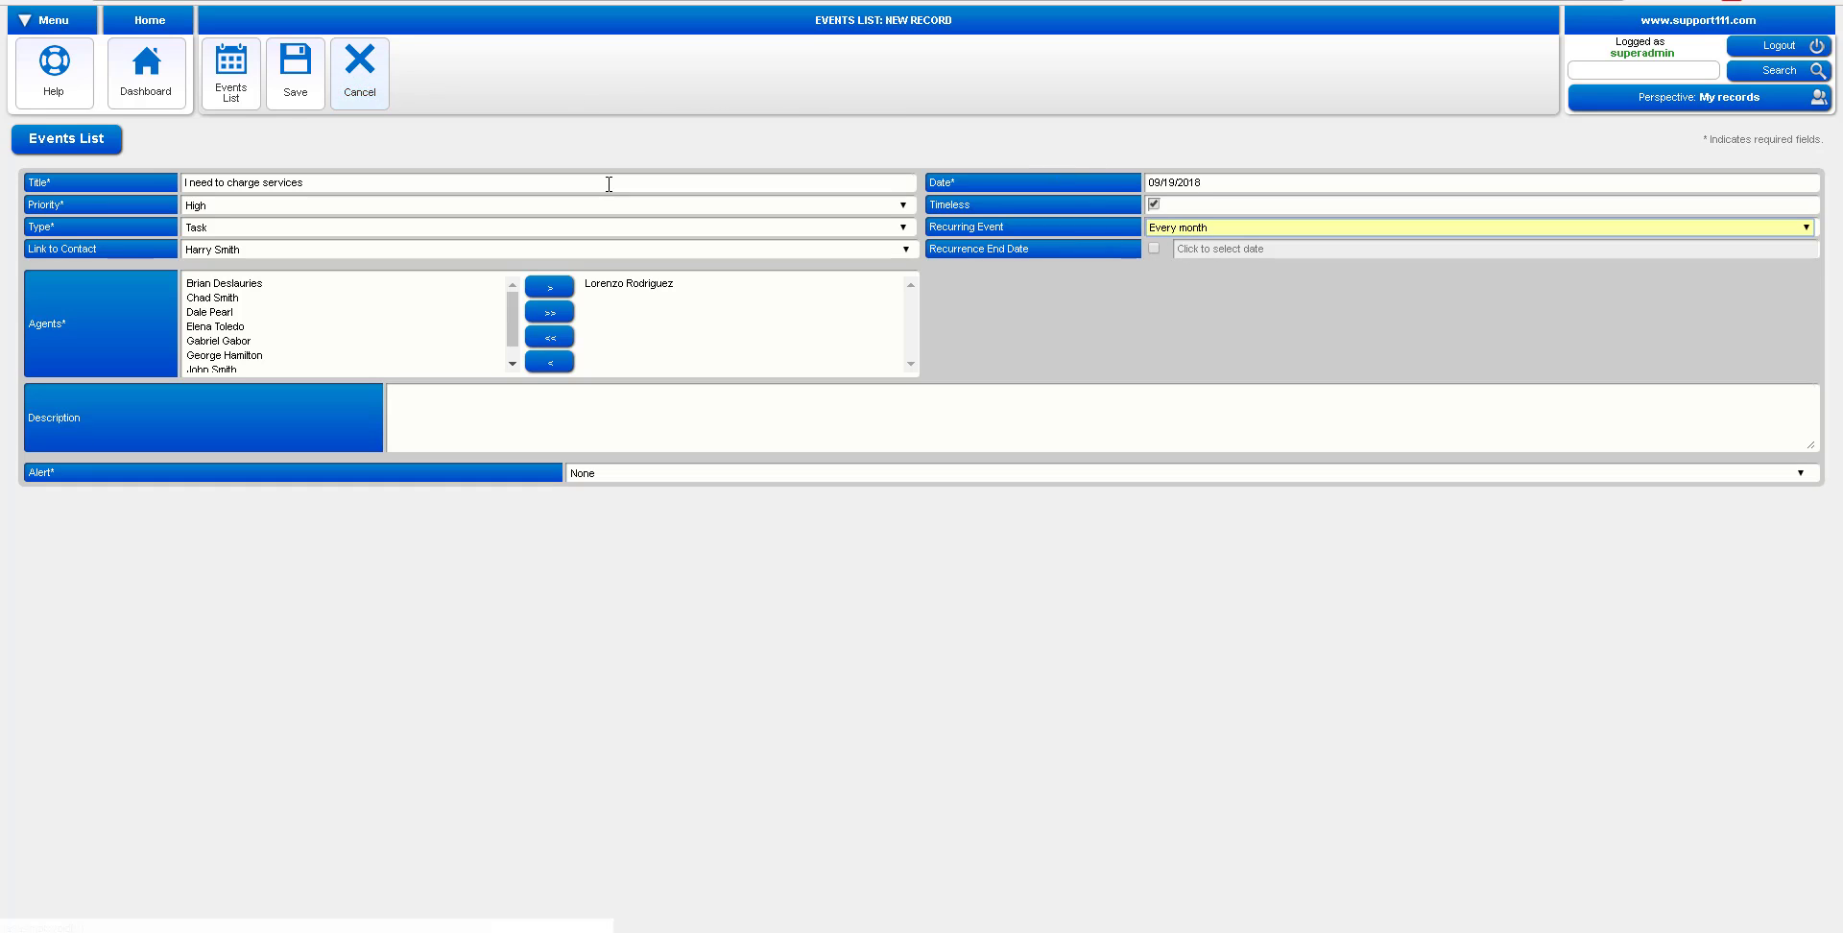
pyautogui.click(297, 82)
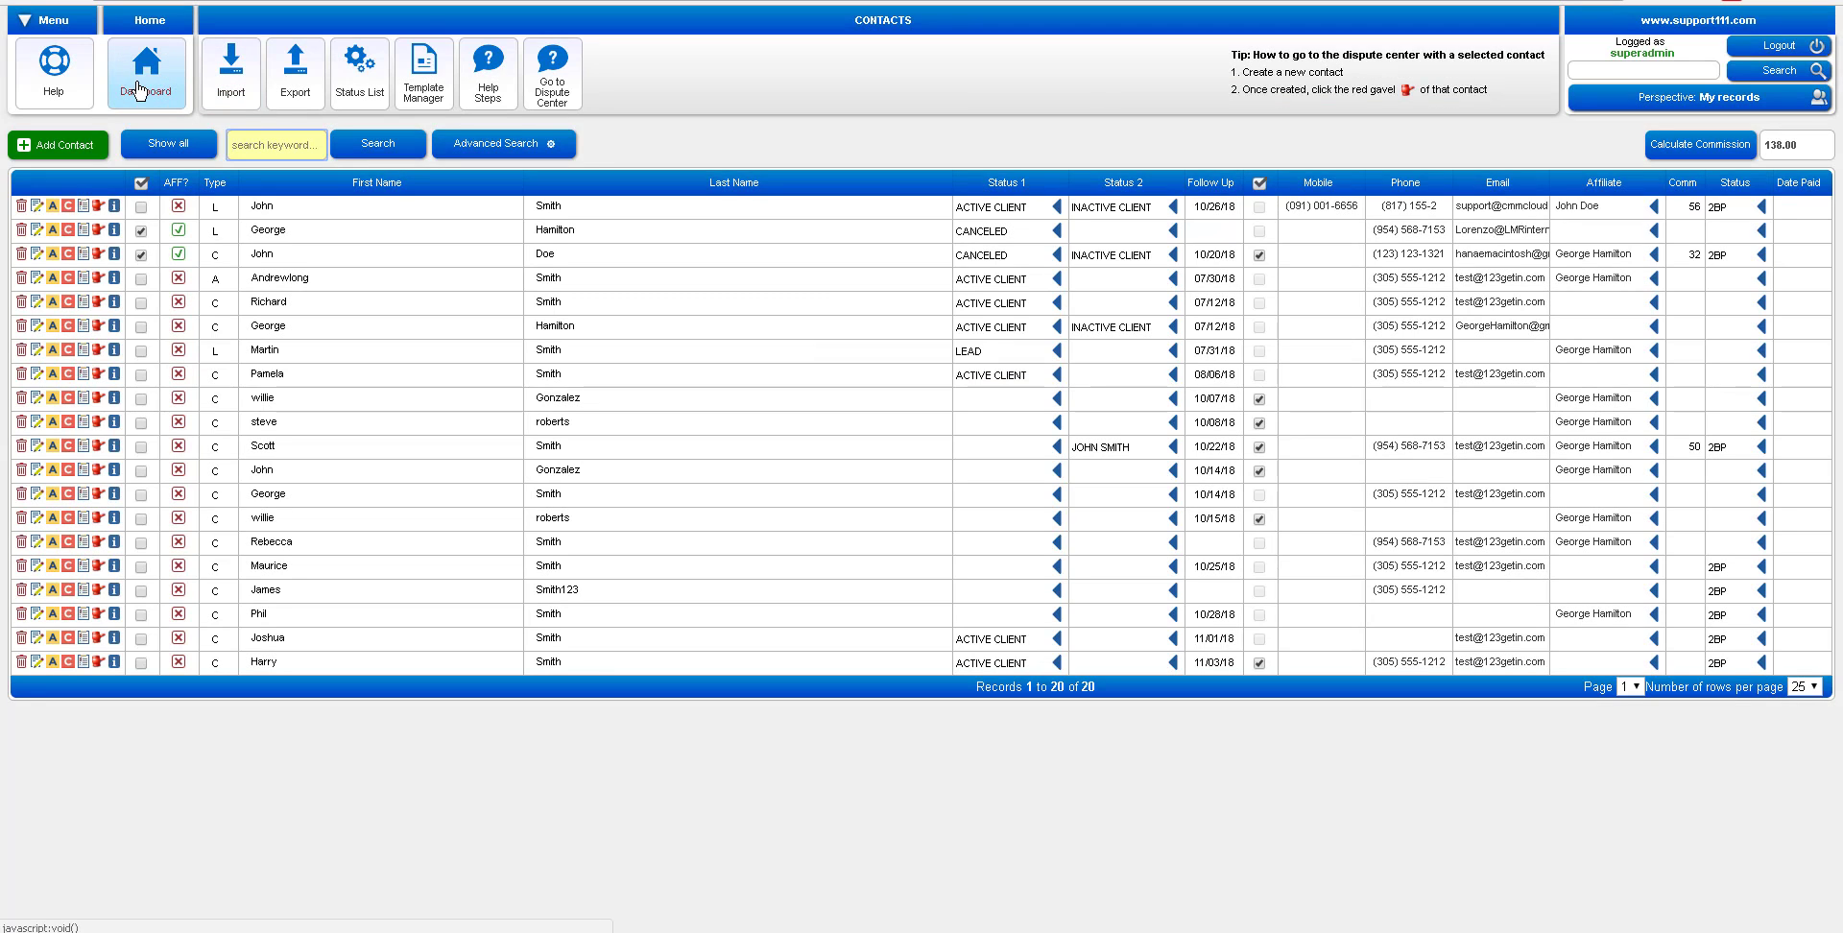
# From the dashboard's Task Manager, open the client's six disputes in the Dispute Center via the task's gavel icon
pyautogui.click(140, 92)
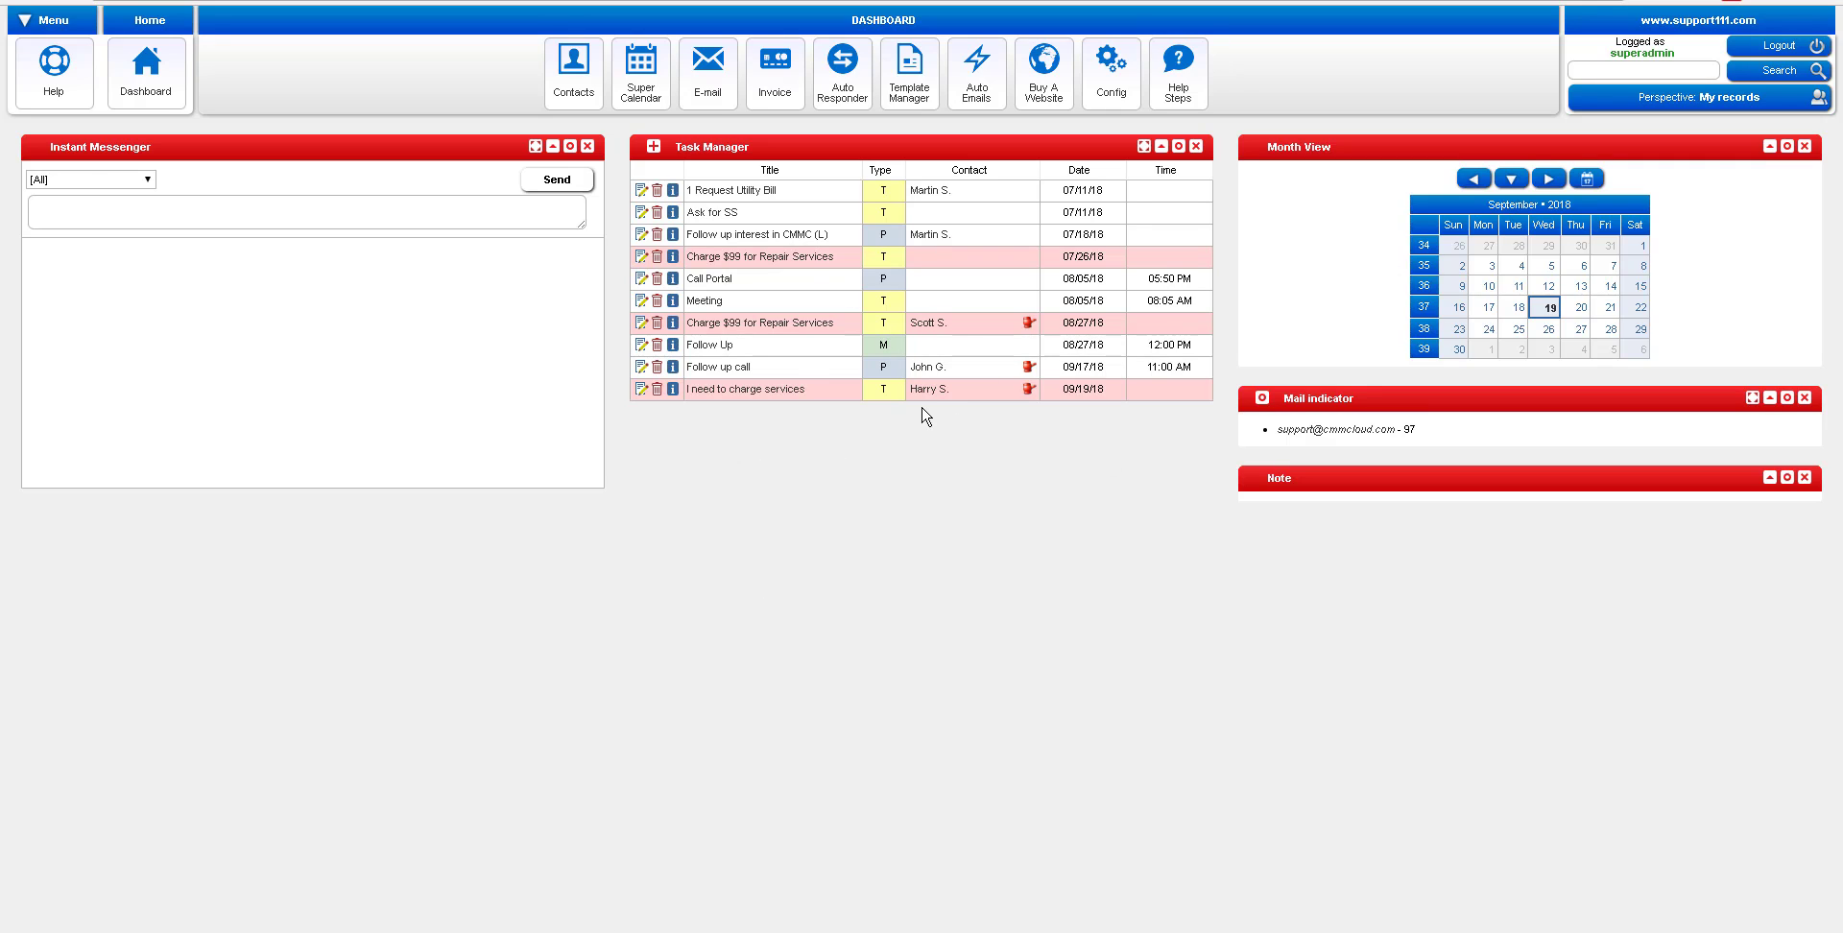
pyautogui.click(1028, 390)
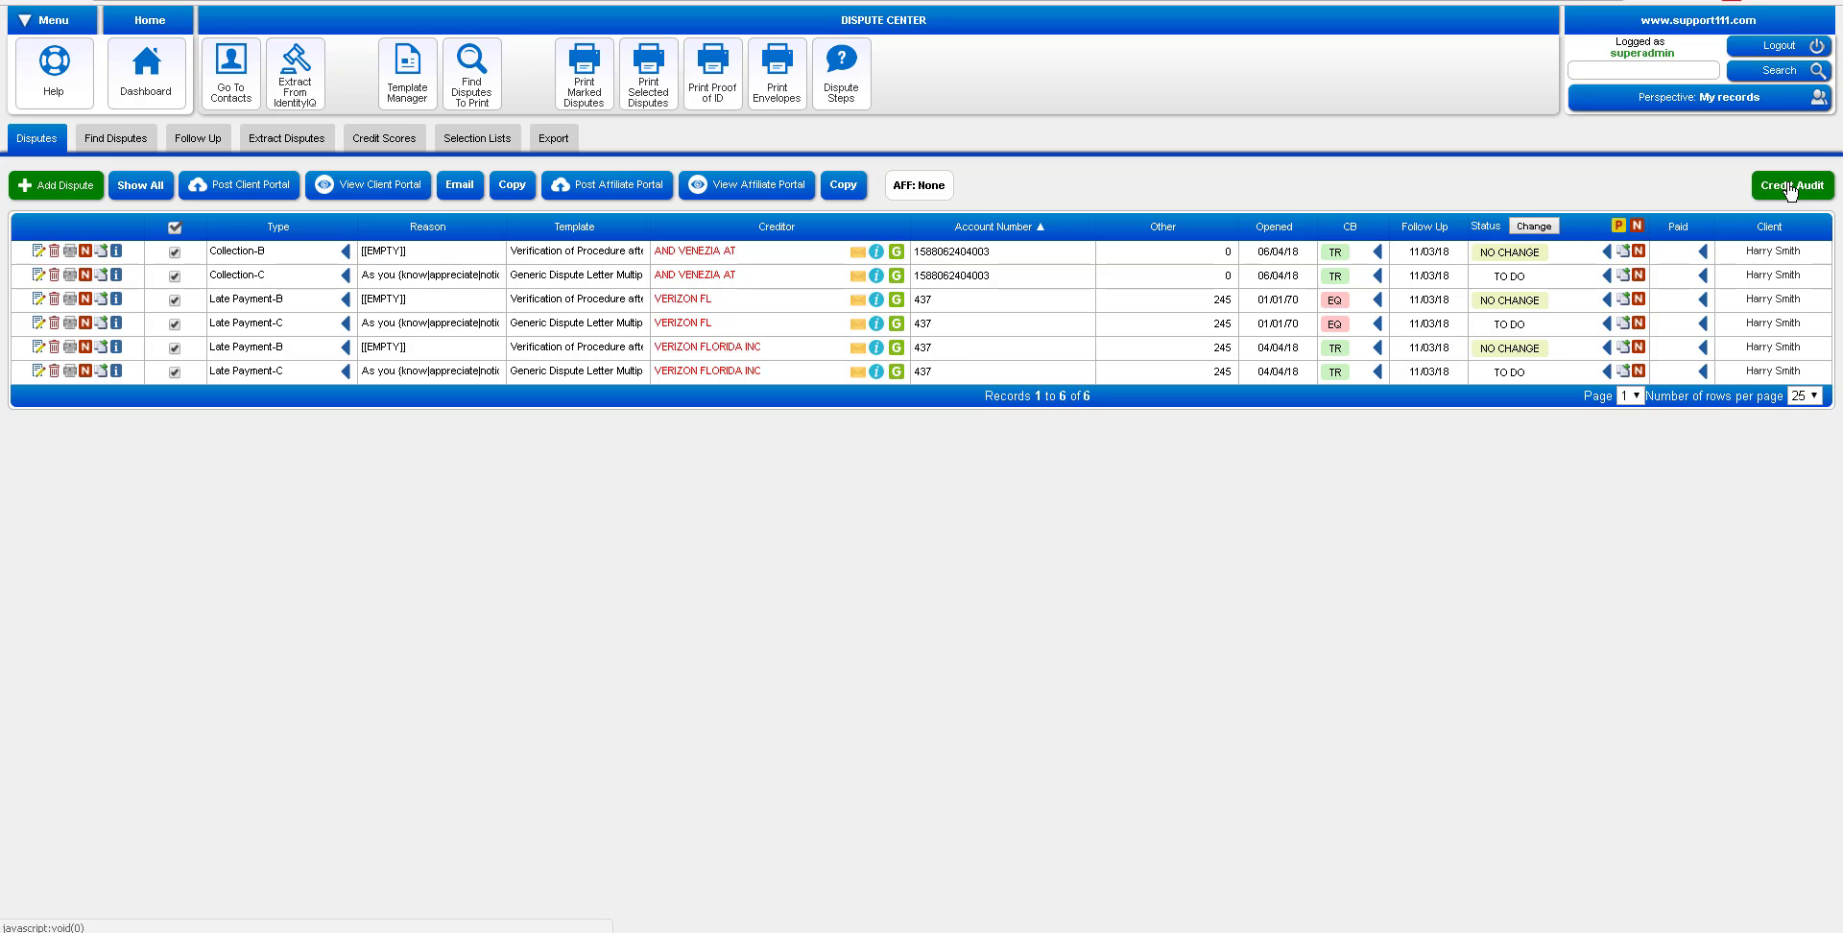
# Generate the credit audit without personal notes, then download and open creditaudit-2018-09-19.pdf
pyautogui.click(1791, 189)
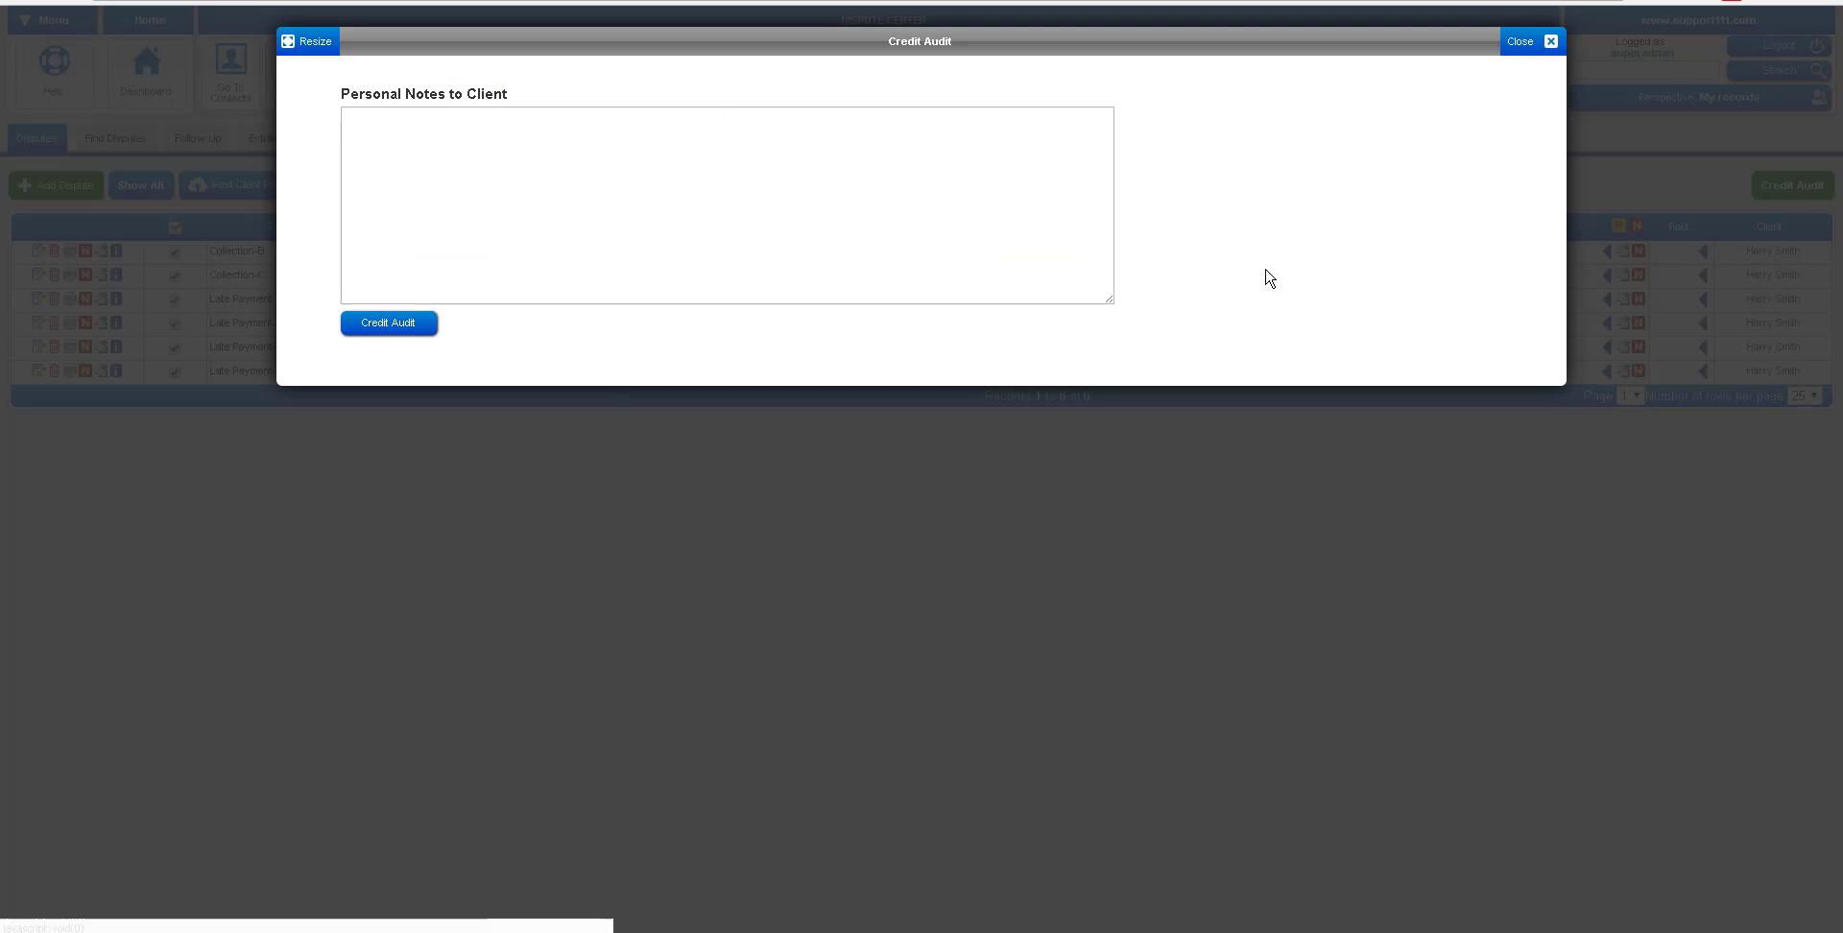
pyautogui.click(389, 325)
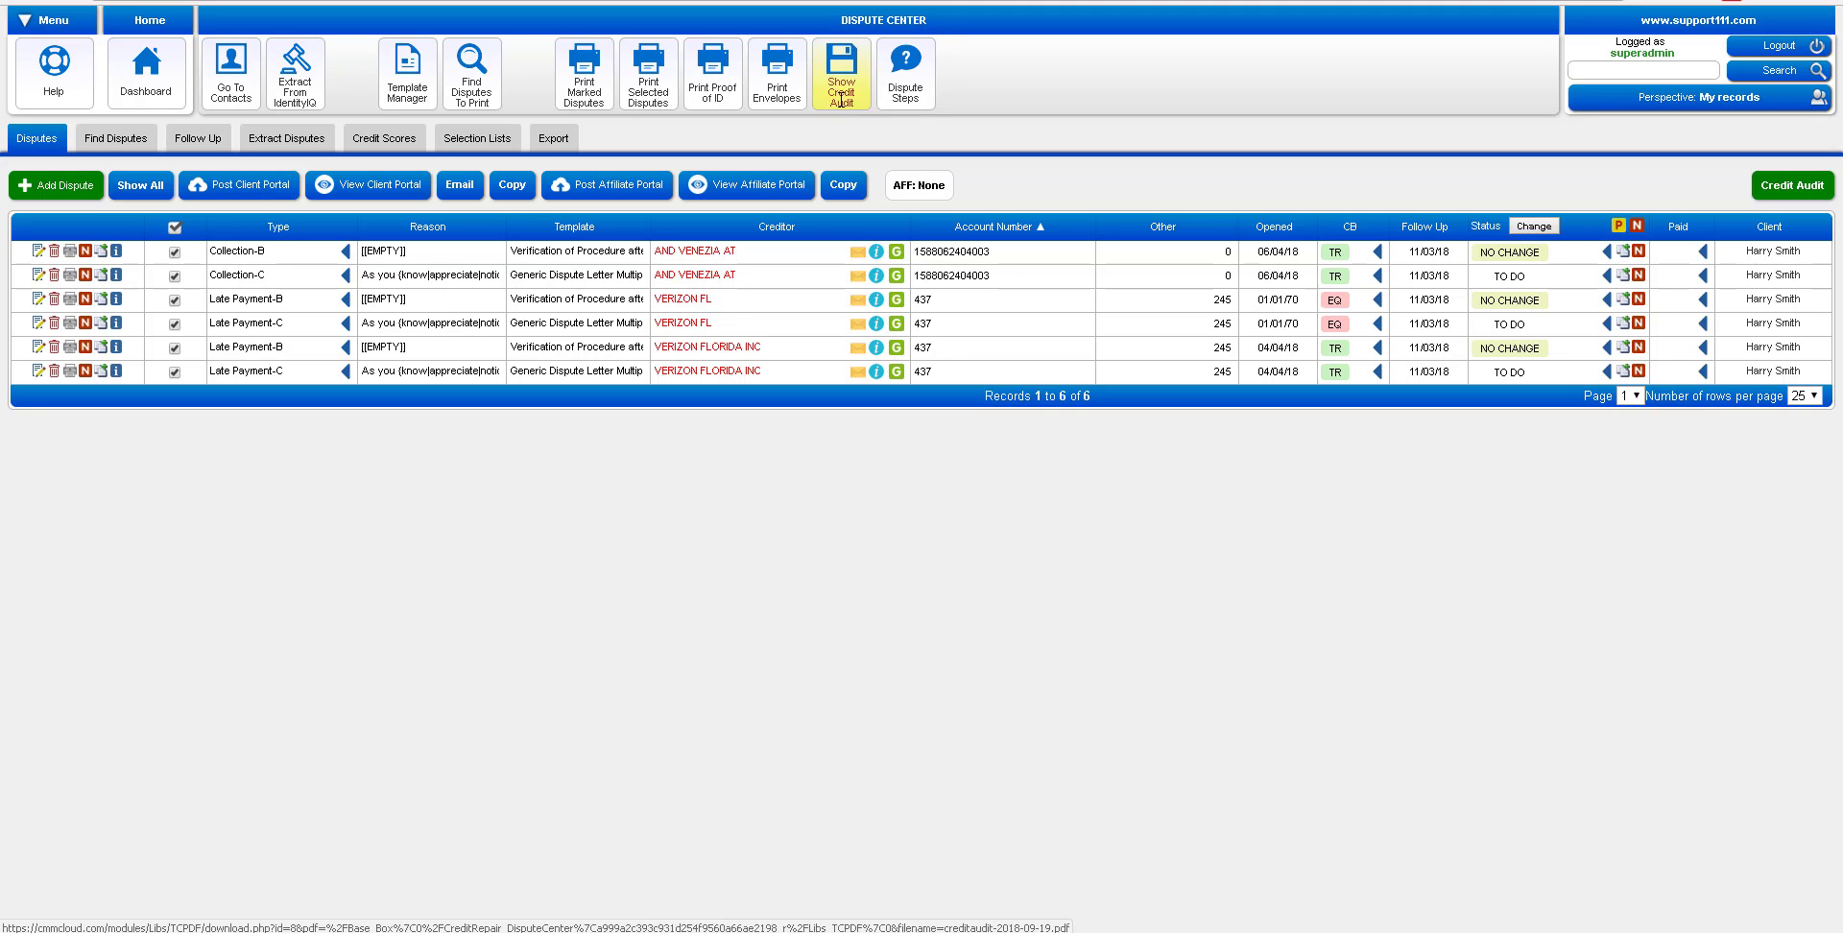
pyautogui.click(841, 100)
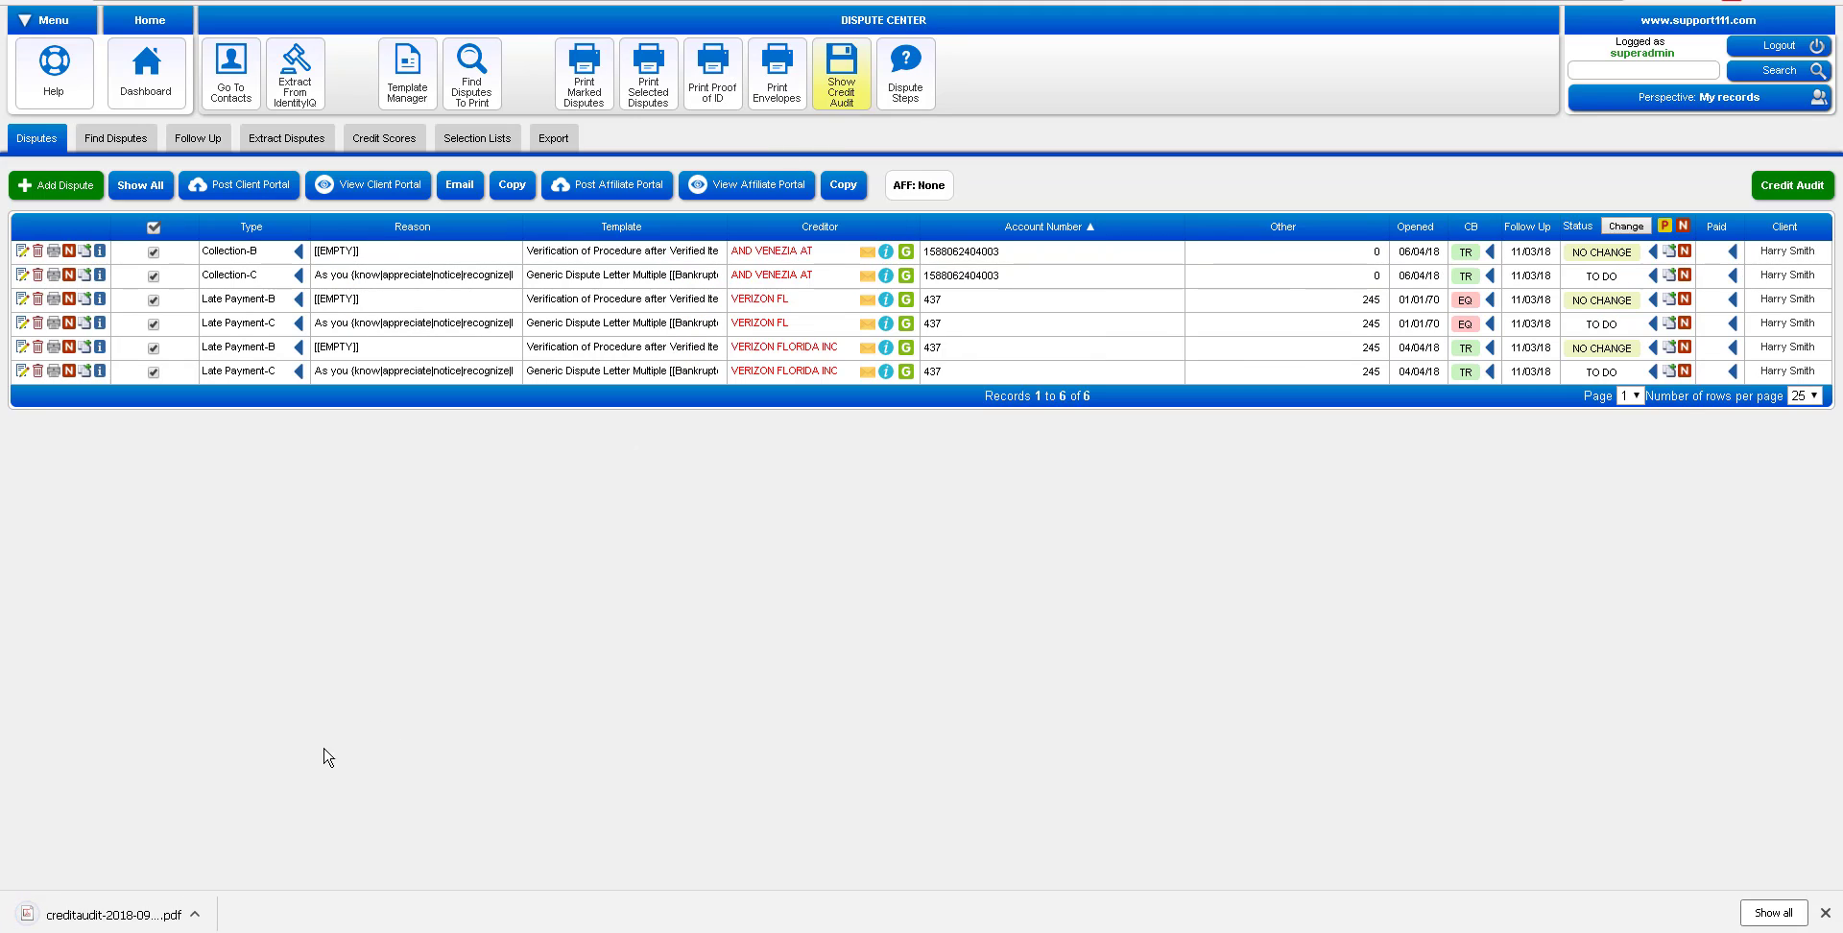
pyautogui.click(201, 915)
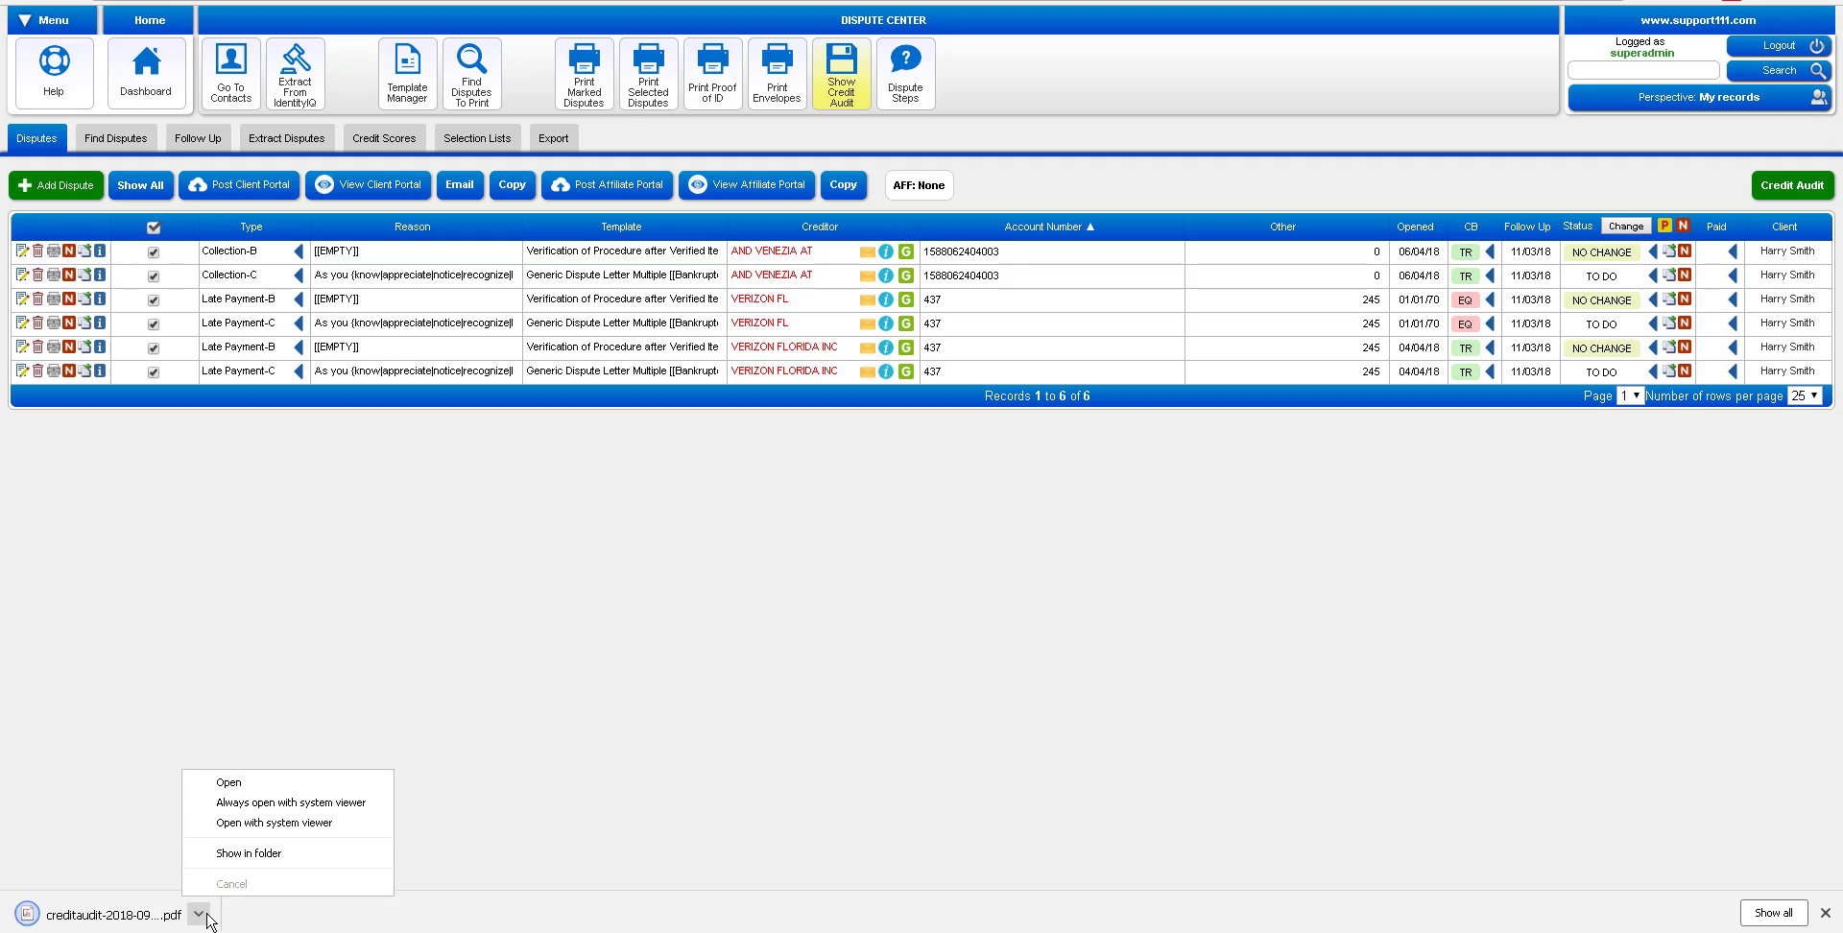
pyautogui.click(259, 785)
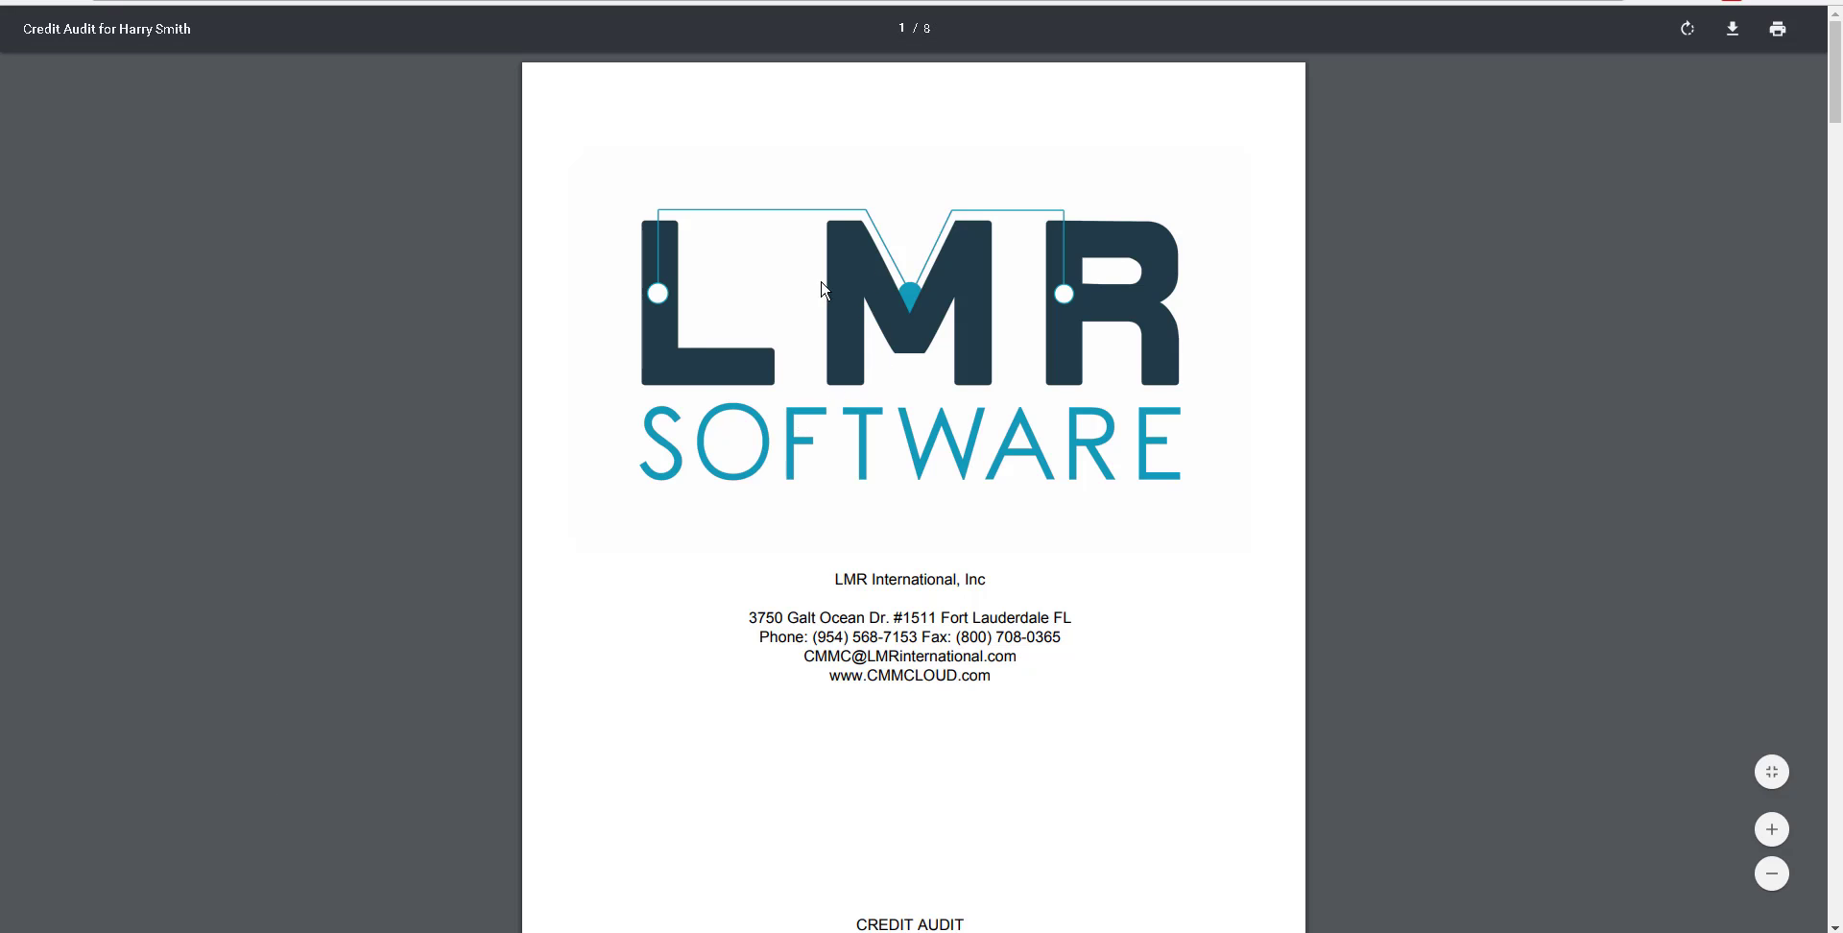
# Scroll through the 8-page credit audit to its Type Summary and pie chart, then close it
pyautogui.scroll(-5, 706, 667)
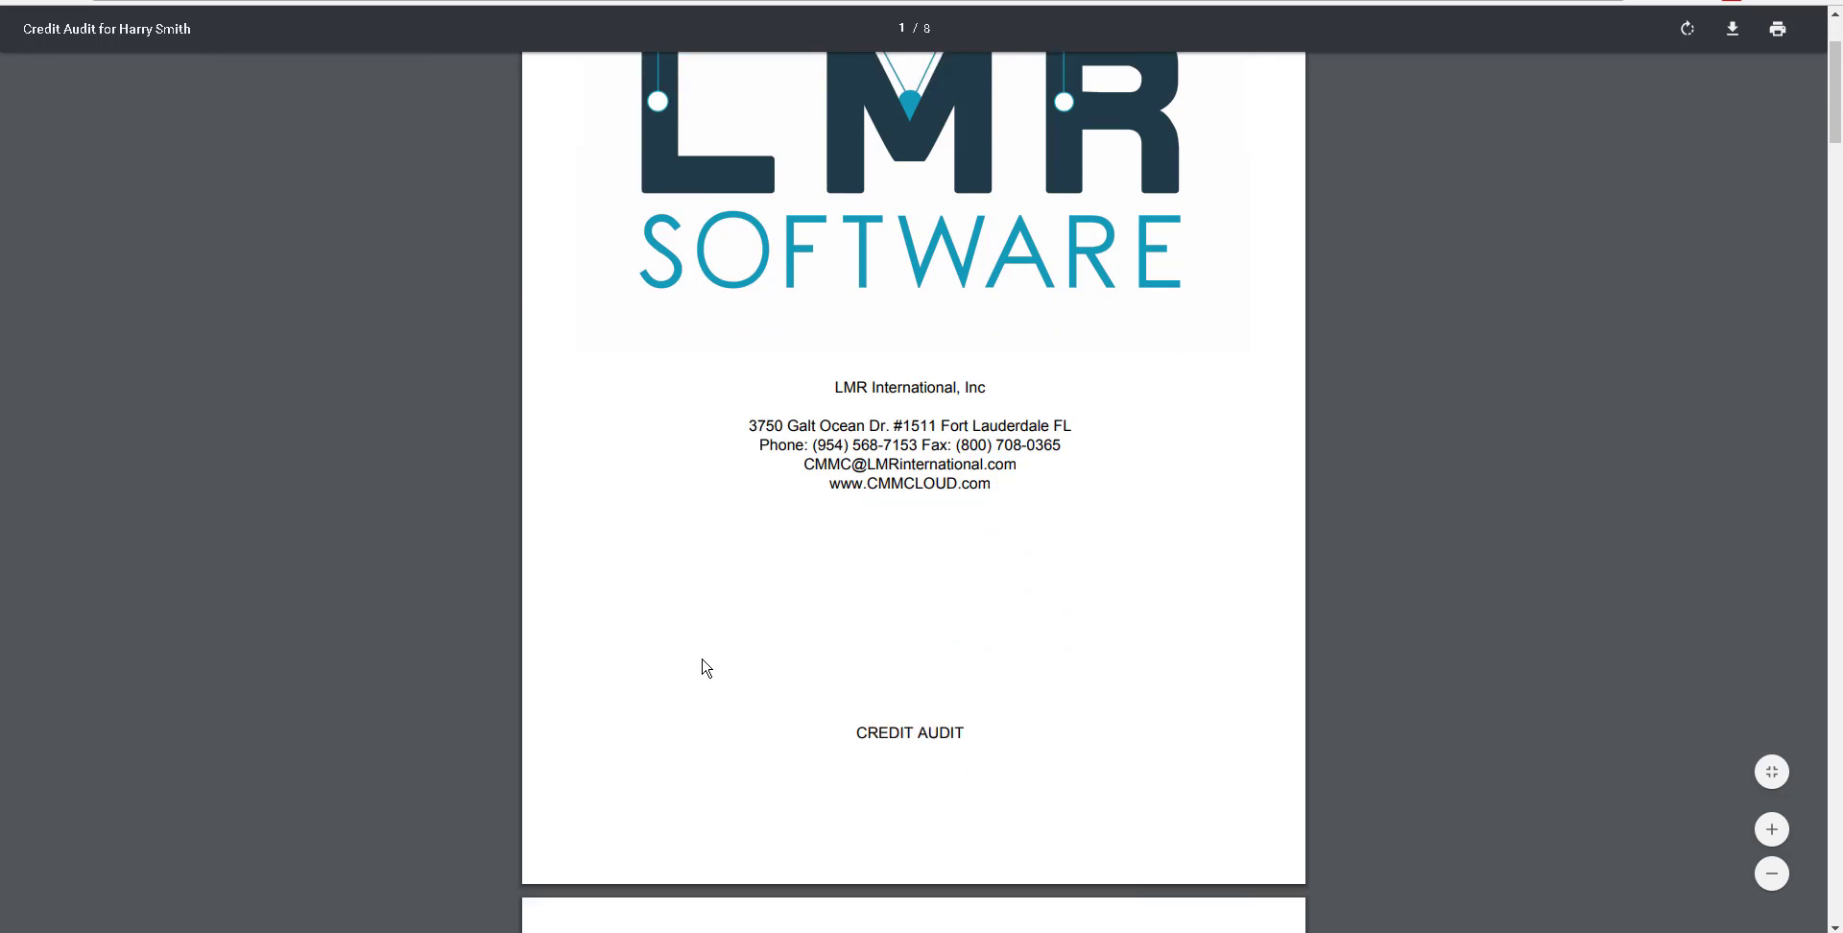
pyautogui.scroll(-7, 705, 668)
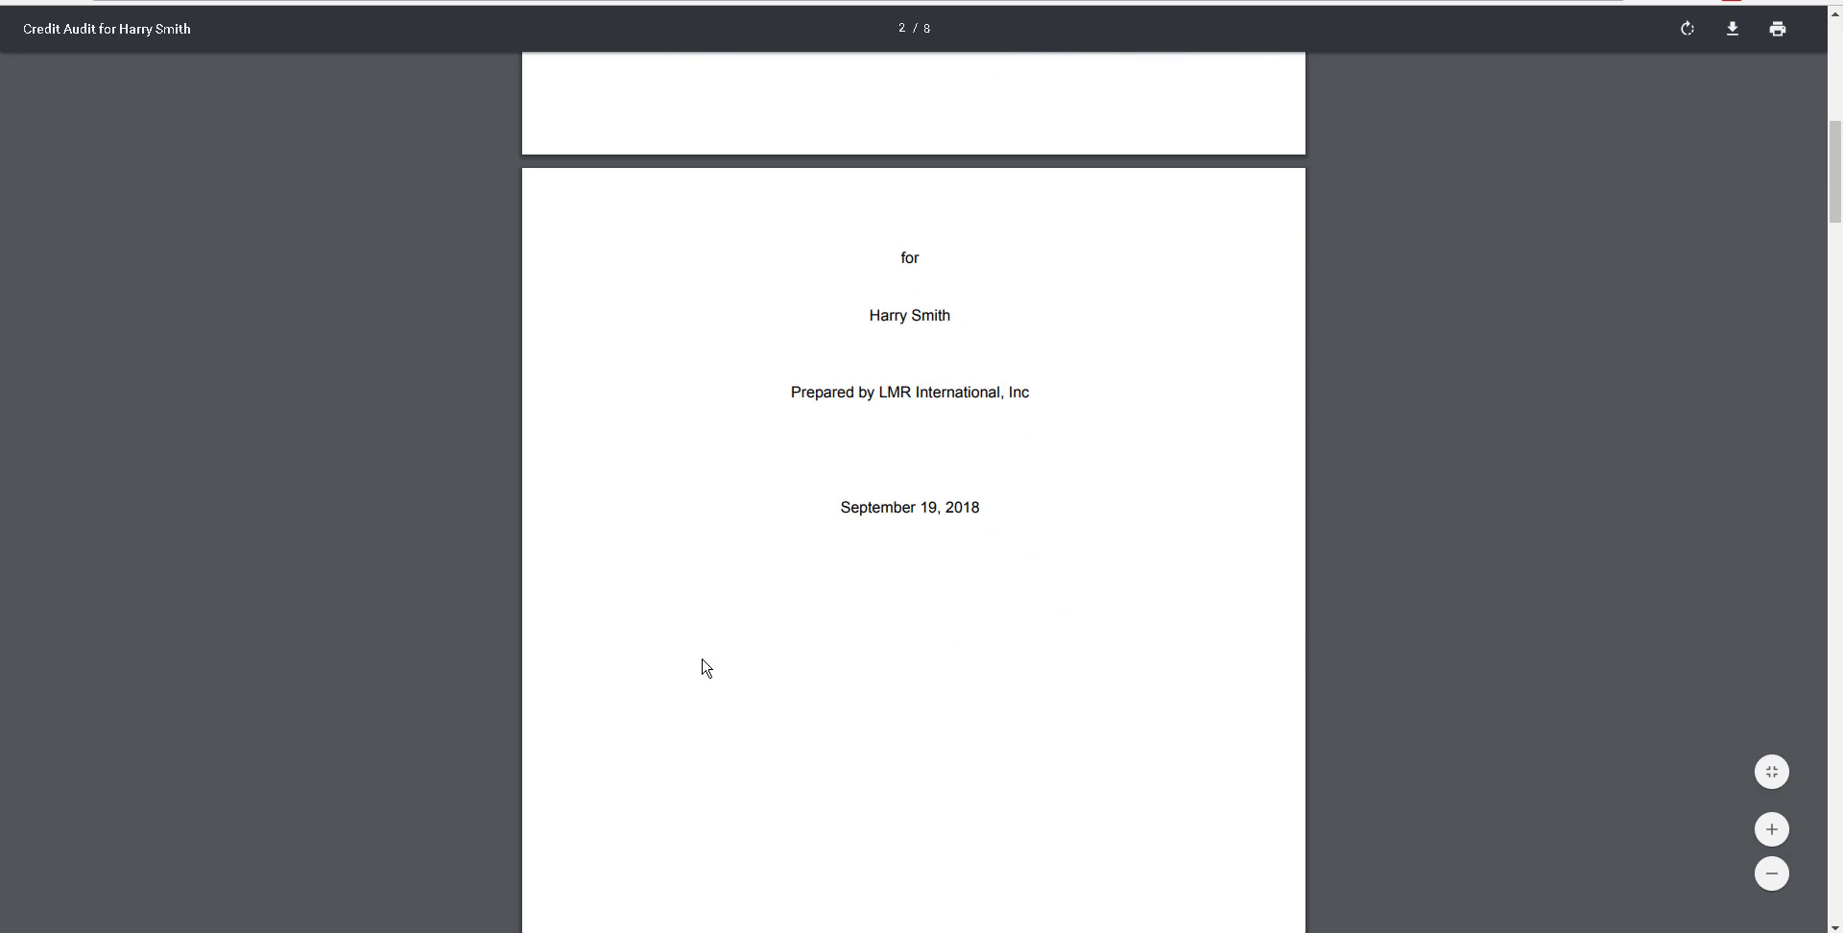
pyautogui.scroll(-8, 706, 667)
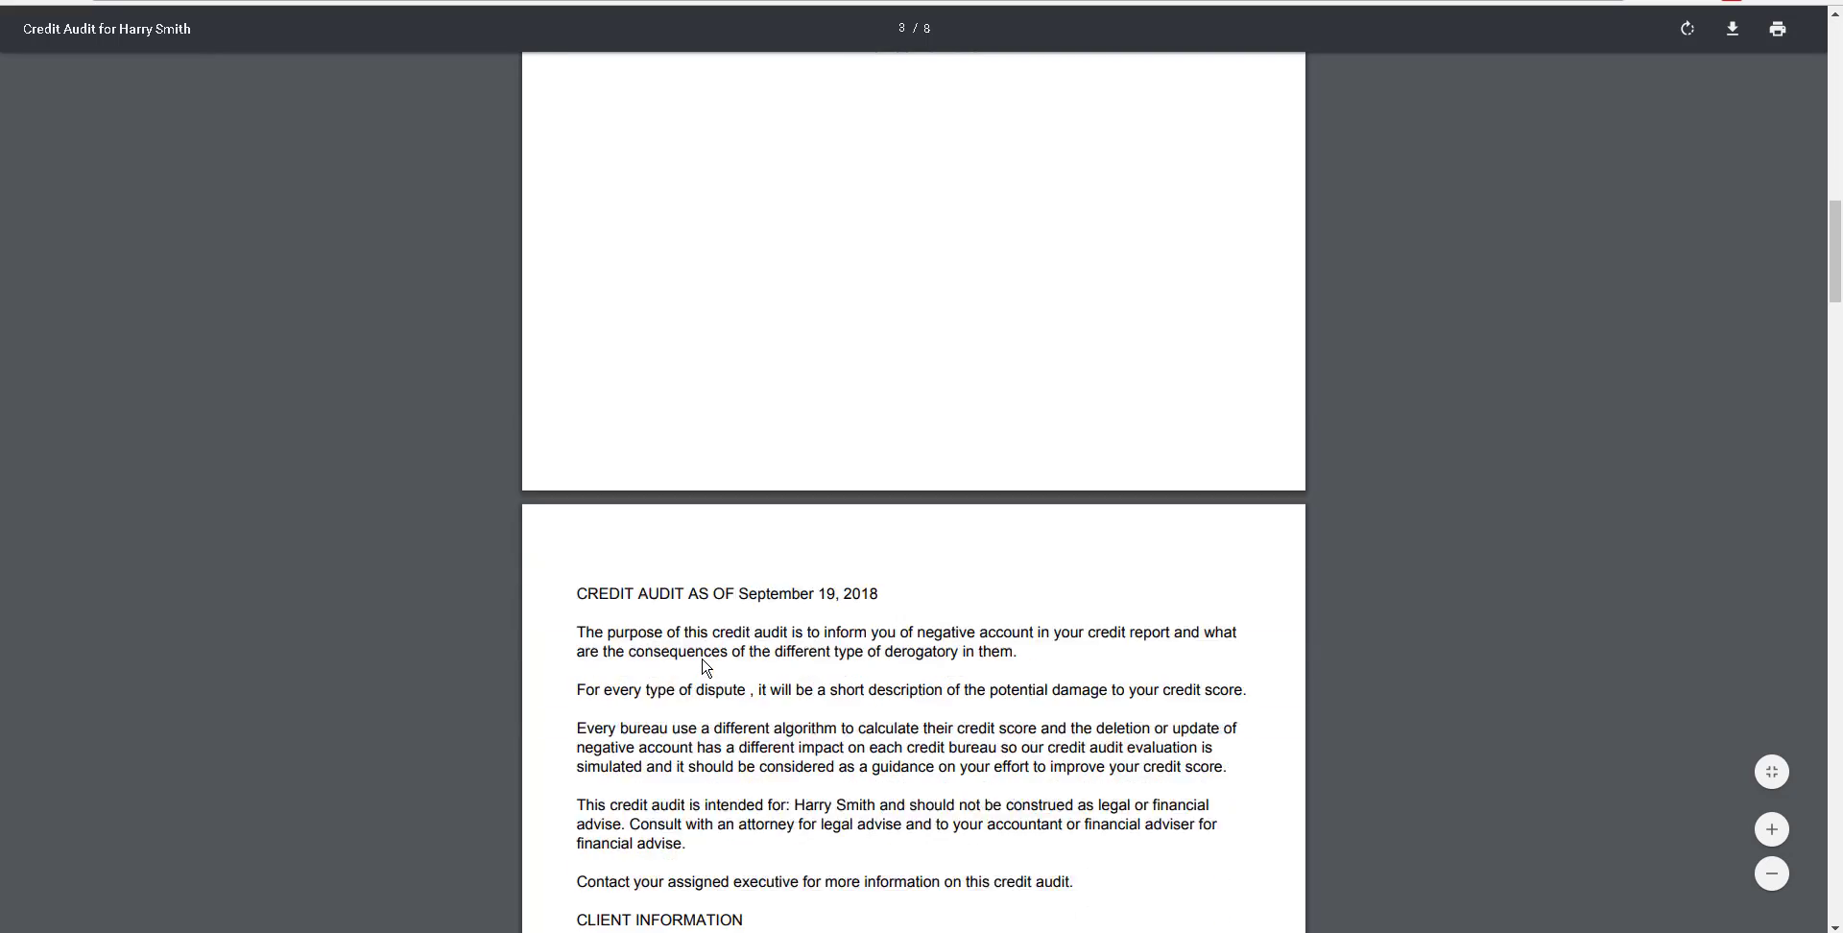
pyautogui.scroll(-3, 706, 667)
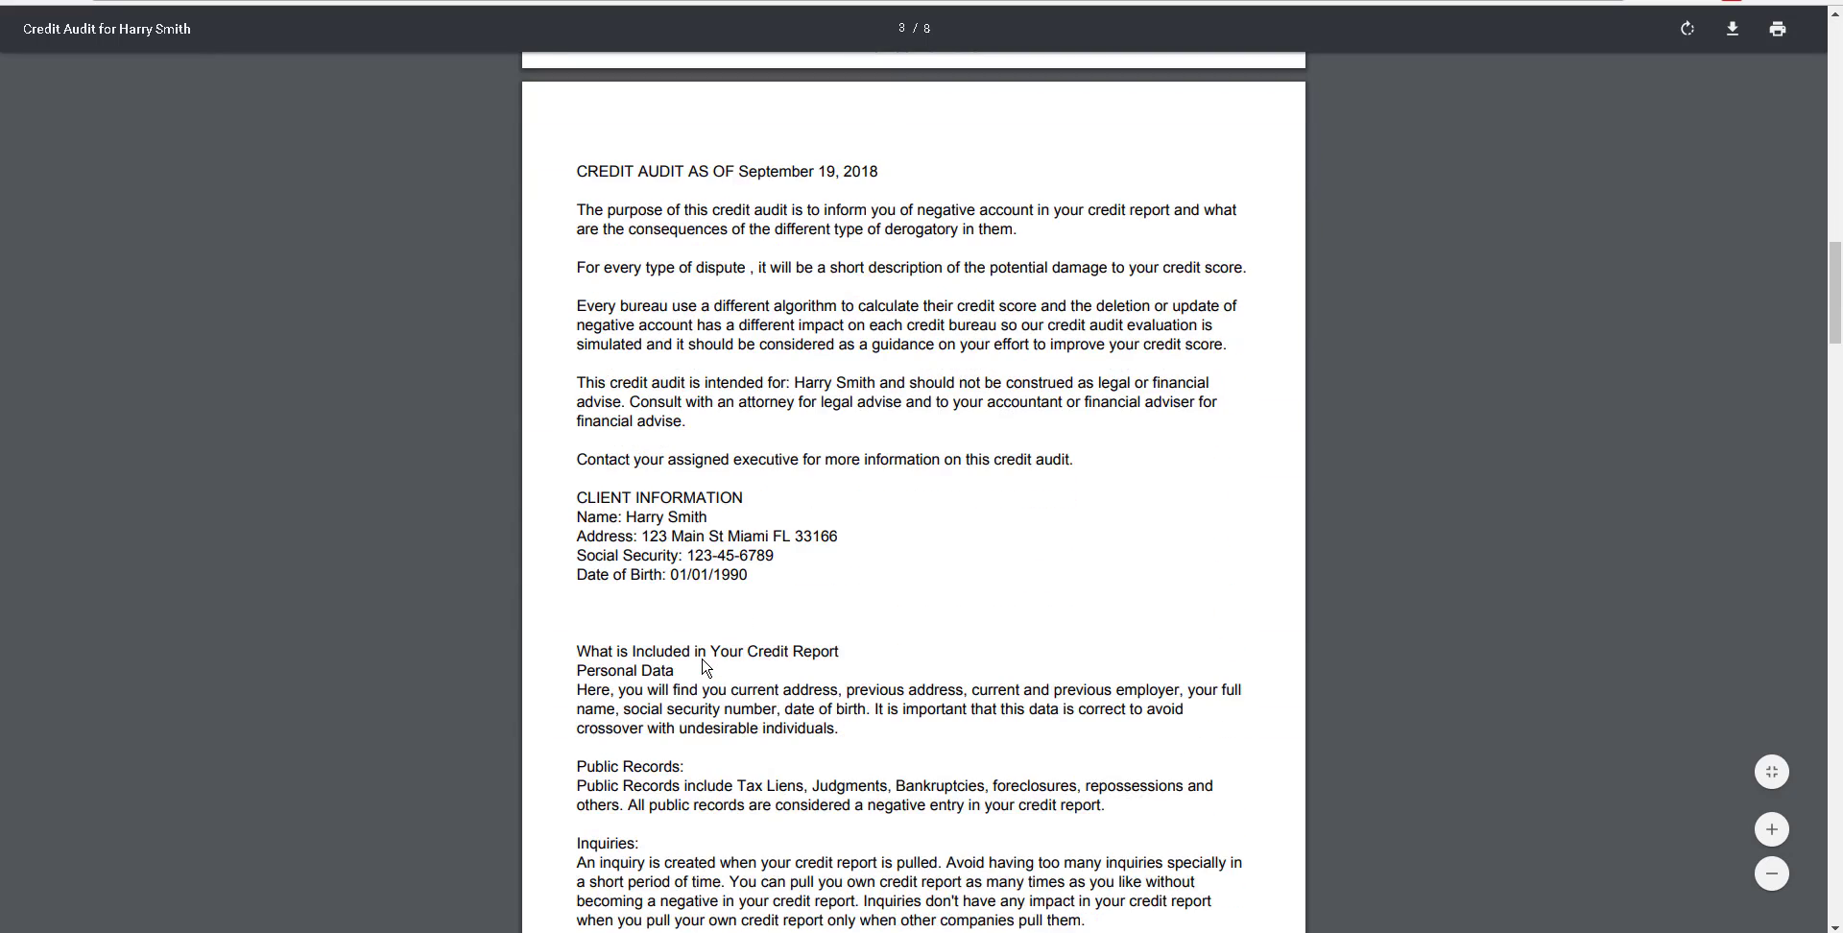
pyautogui.scroll(-10, 705, 668)
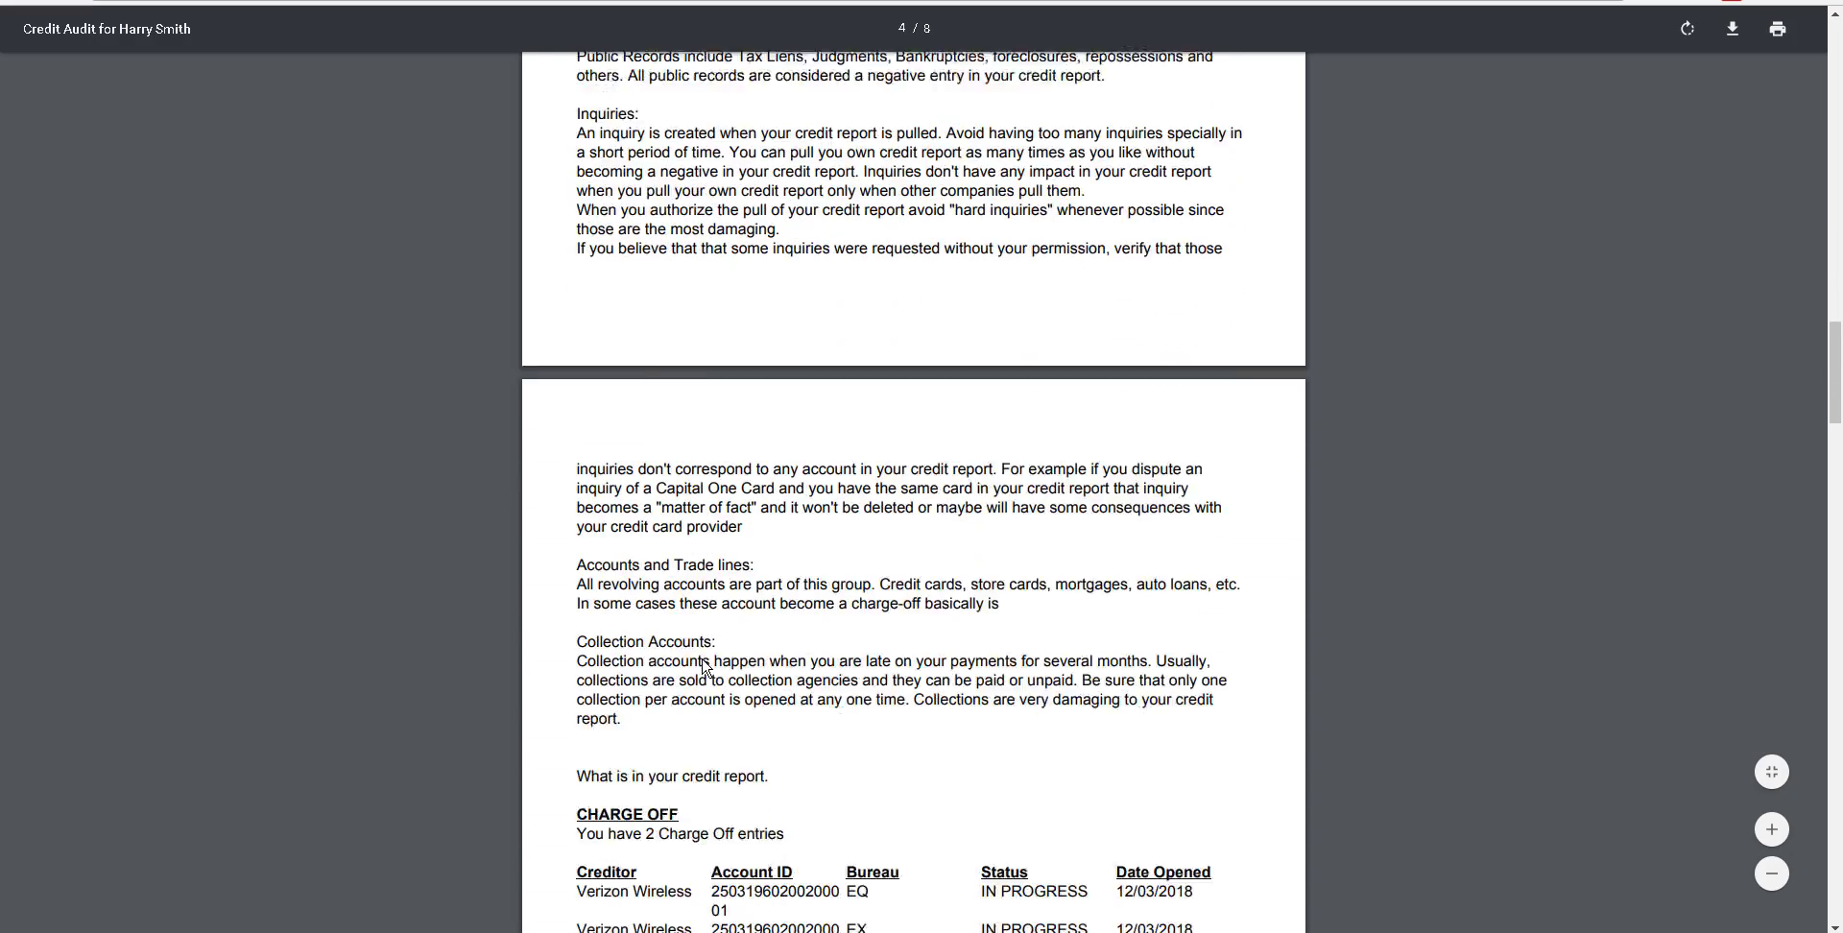
pyautogui.scroll(-5, 705, 667)
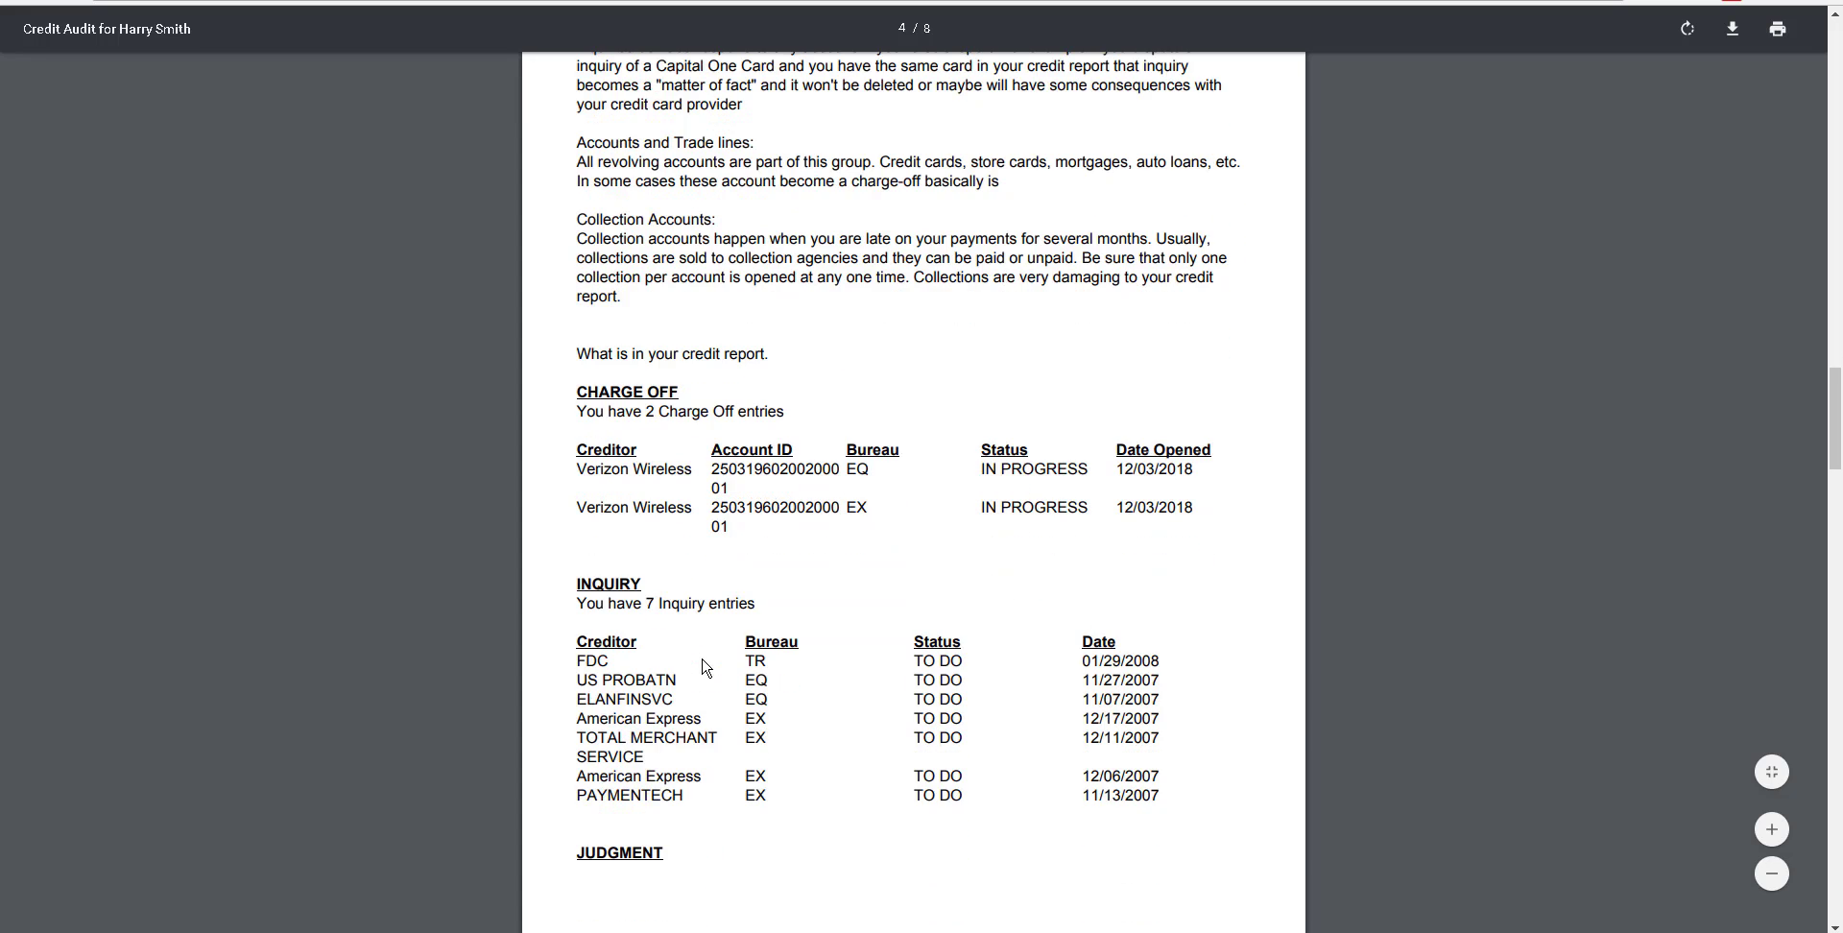
pyautogui.scroll(-6, 706, 668)
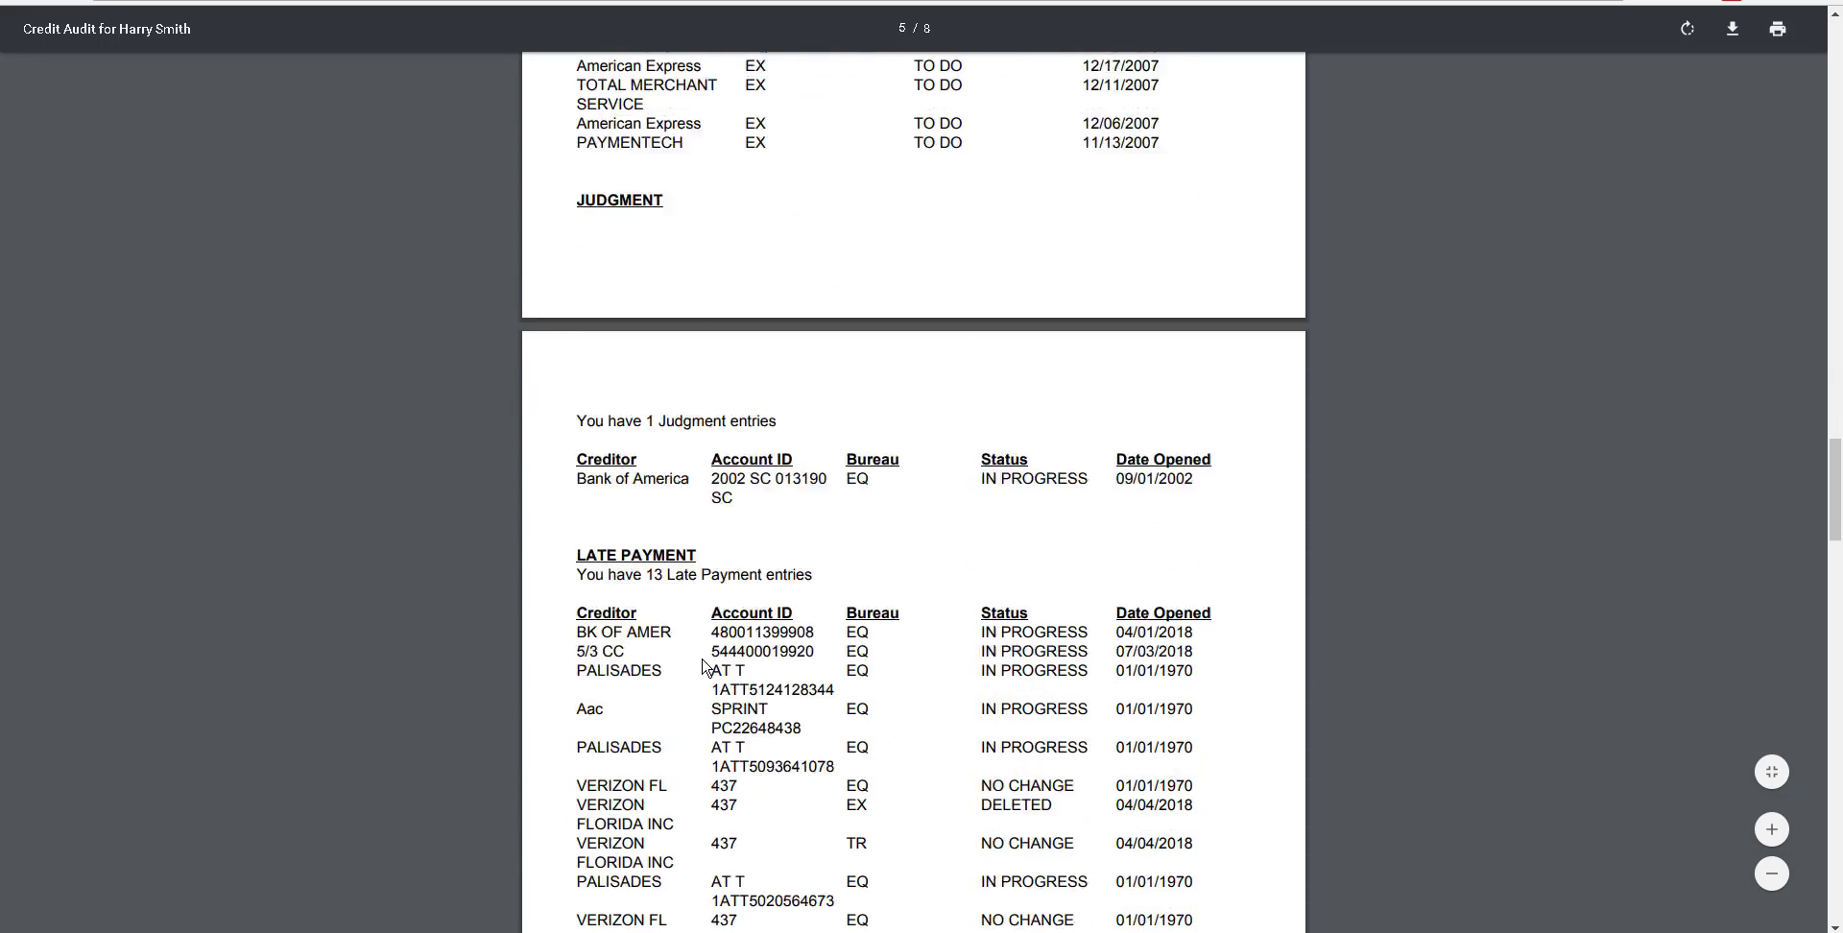
pyautogui.scroll(-7, 704, 665)
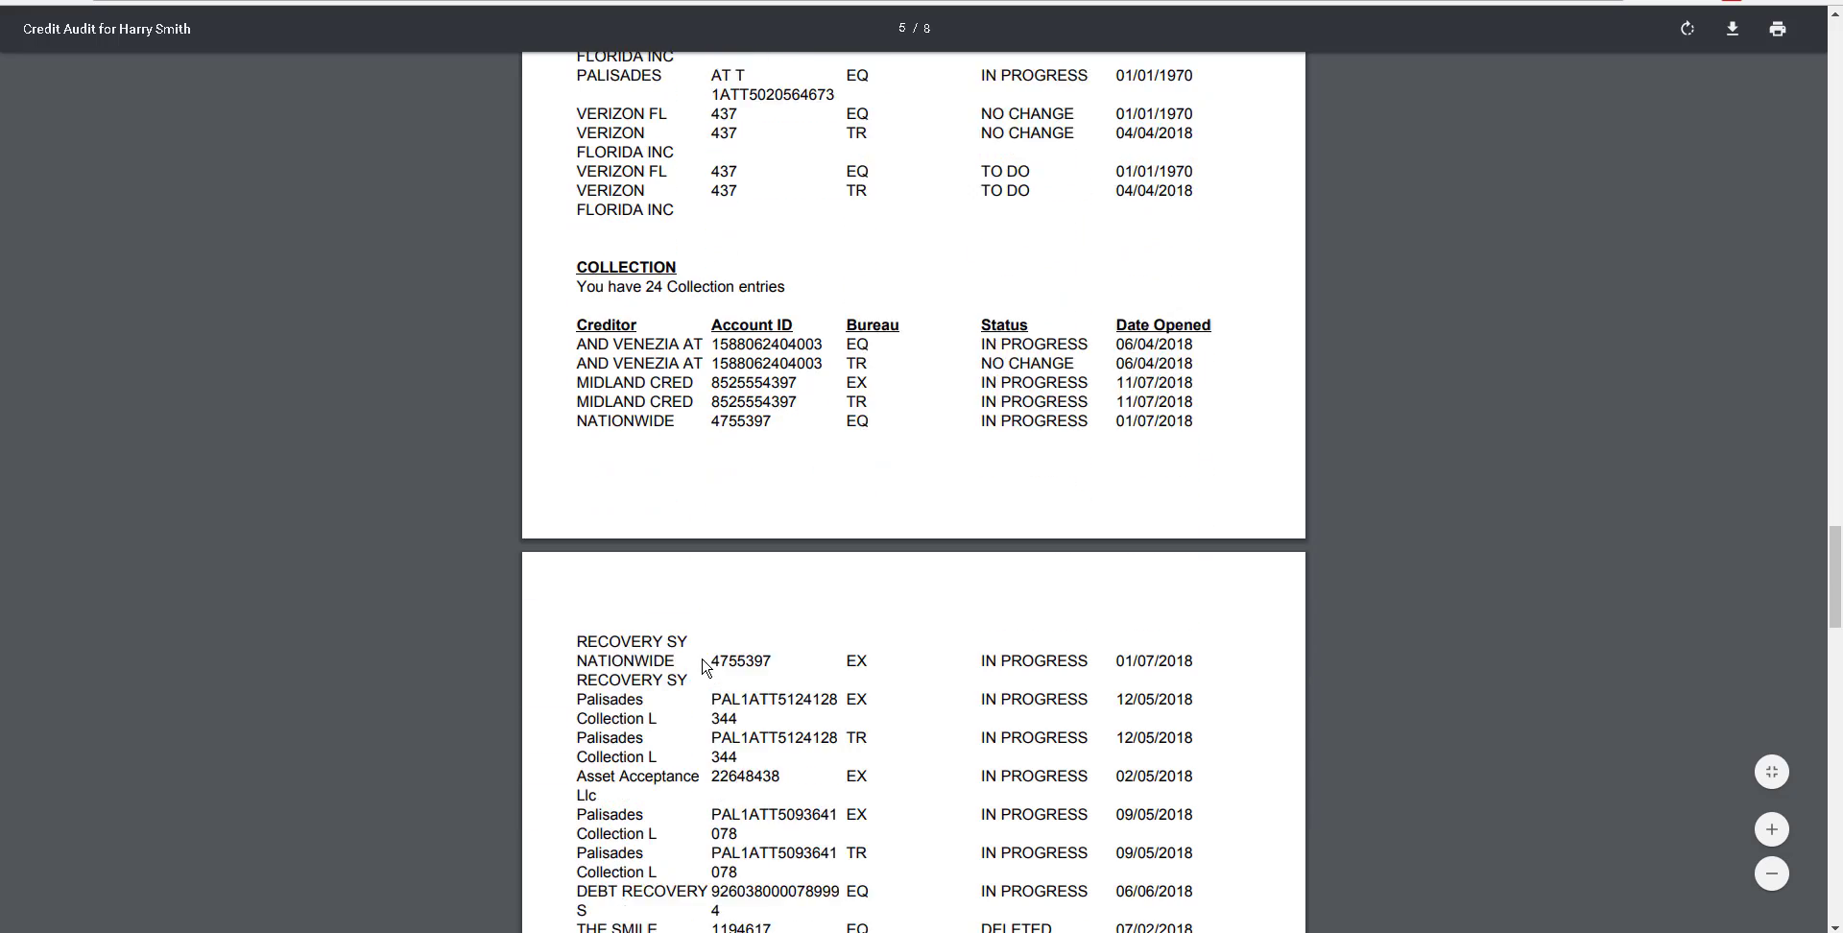
pyautogui.scroll(-5, 703, 664)
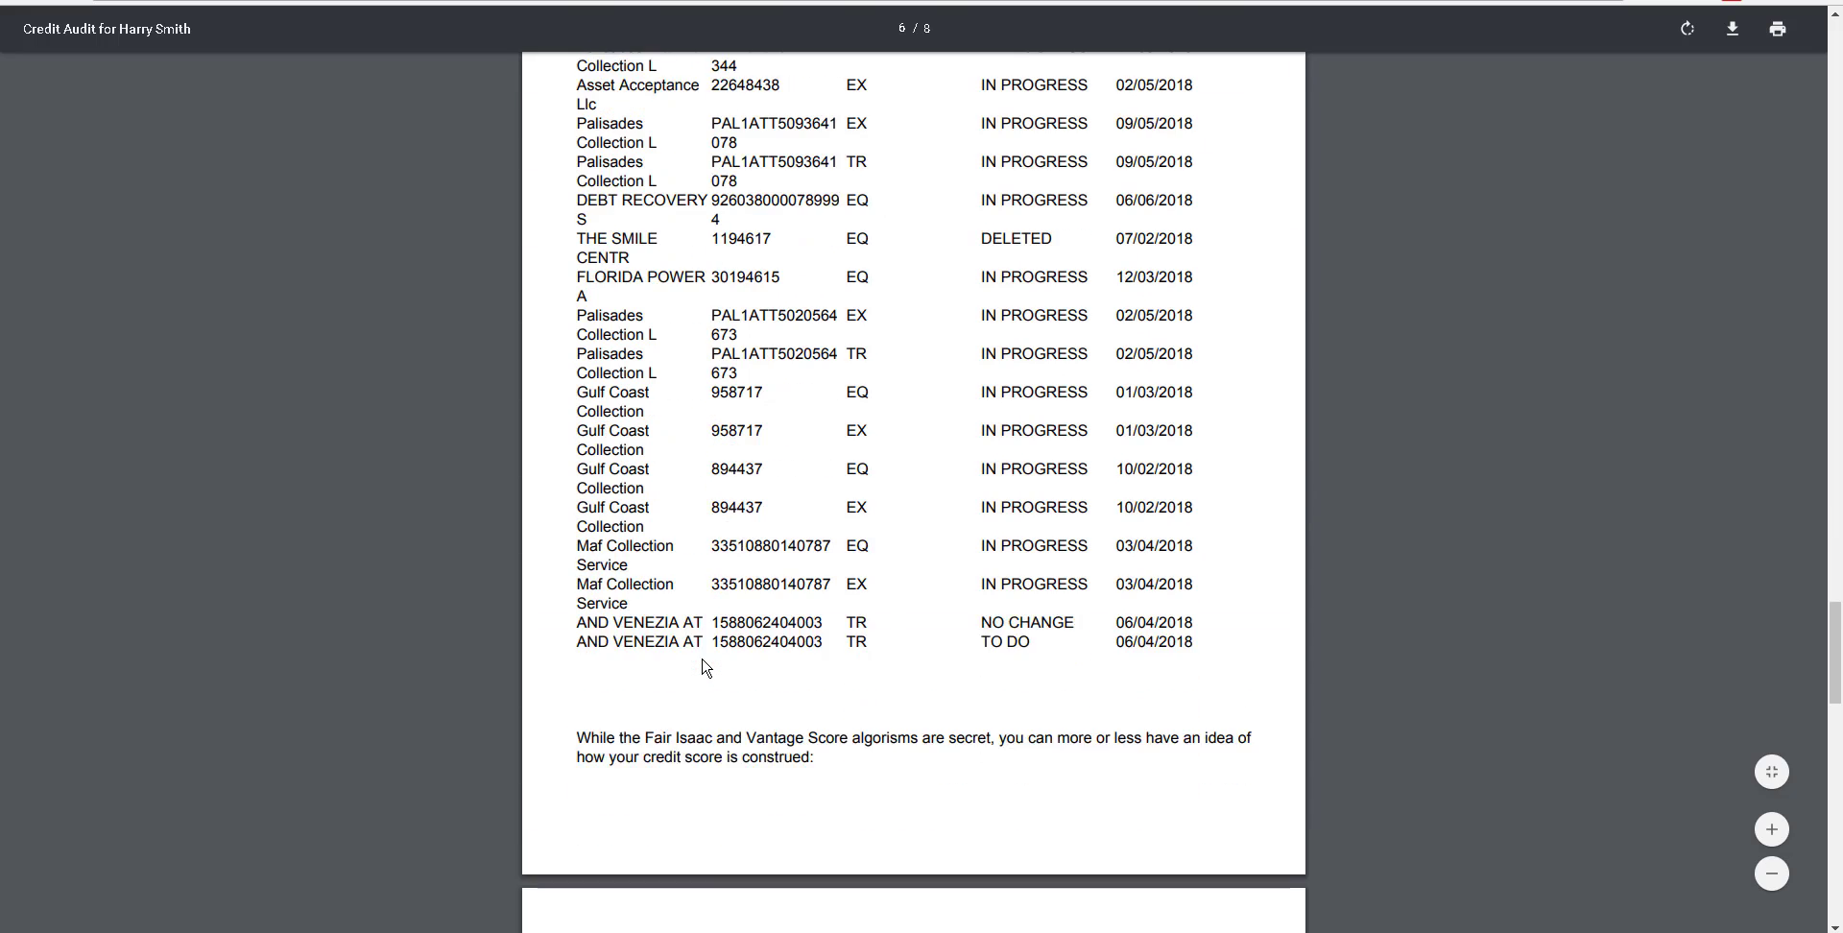
pyautogui.scroll(-8, 703, 664)
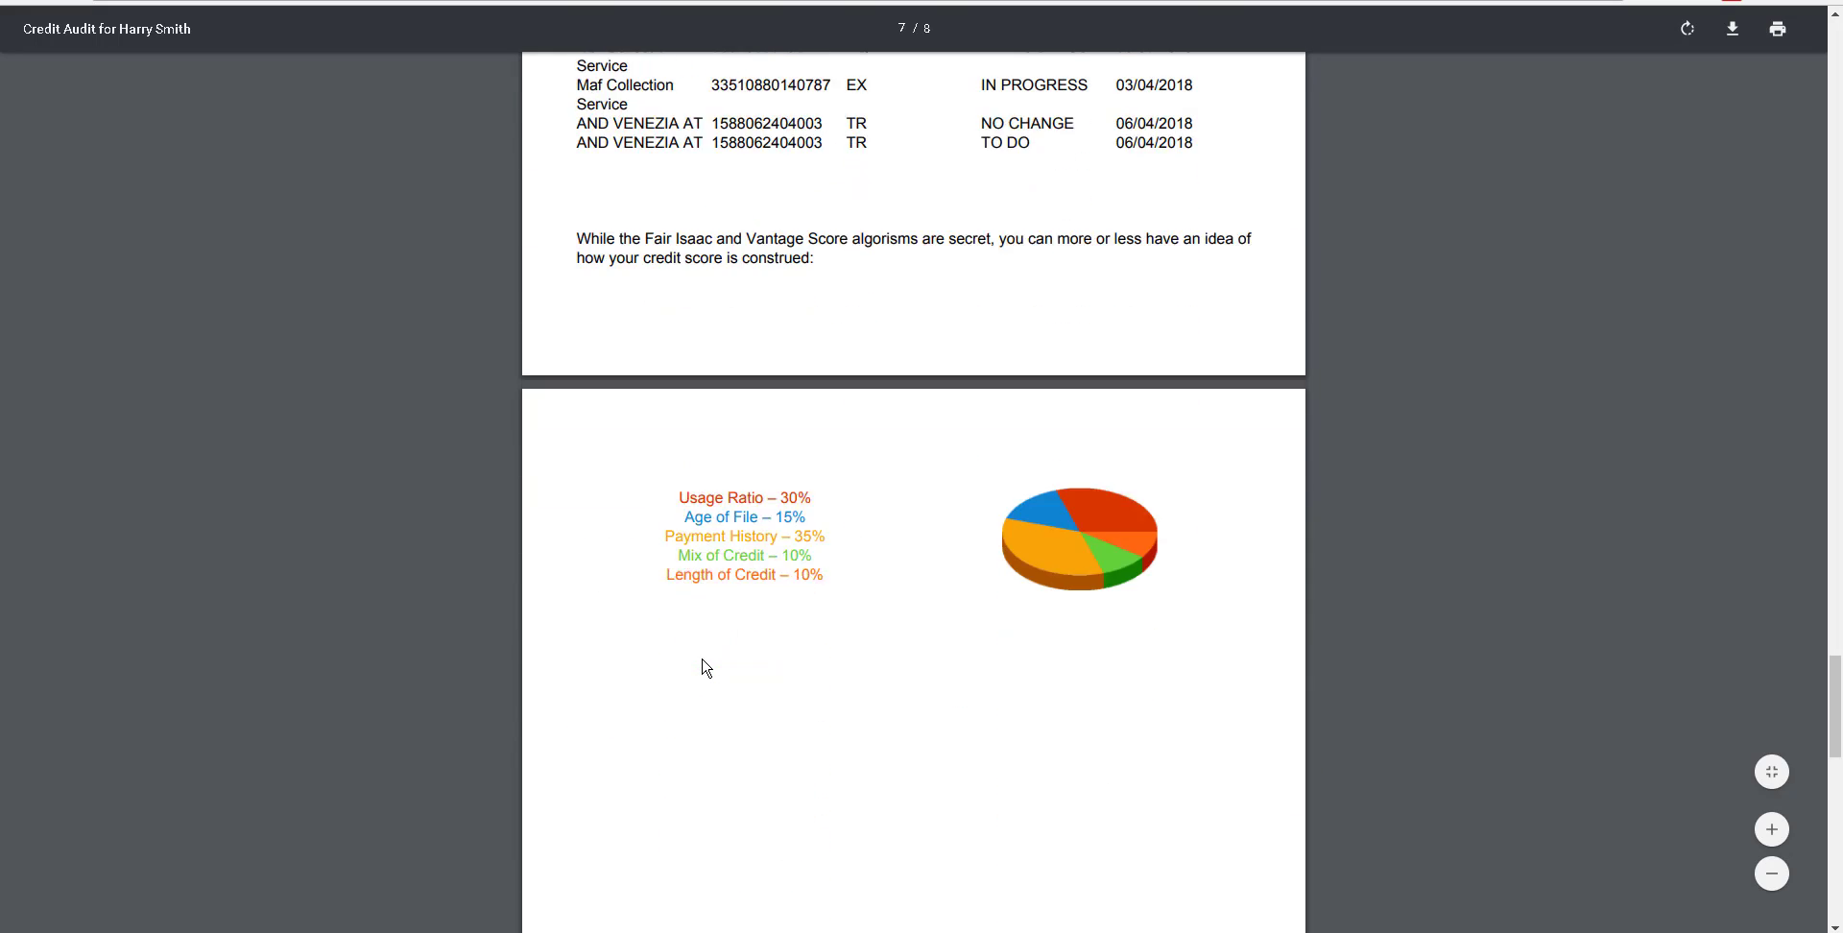
pyautogui.scroll(-8, 706, 667)
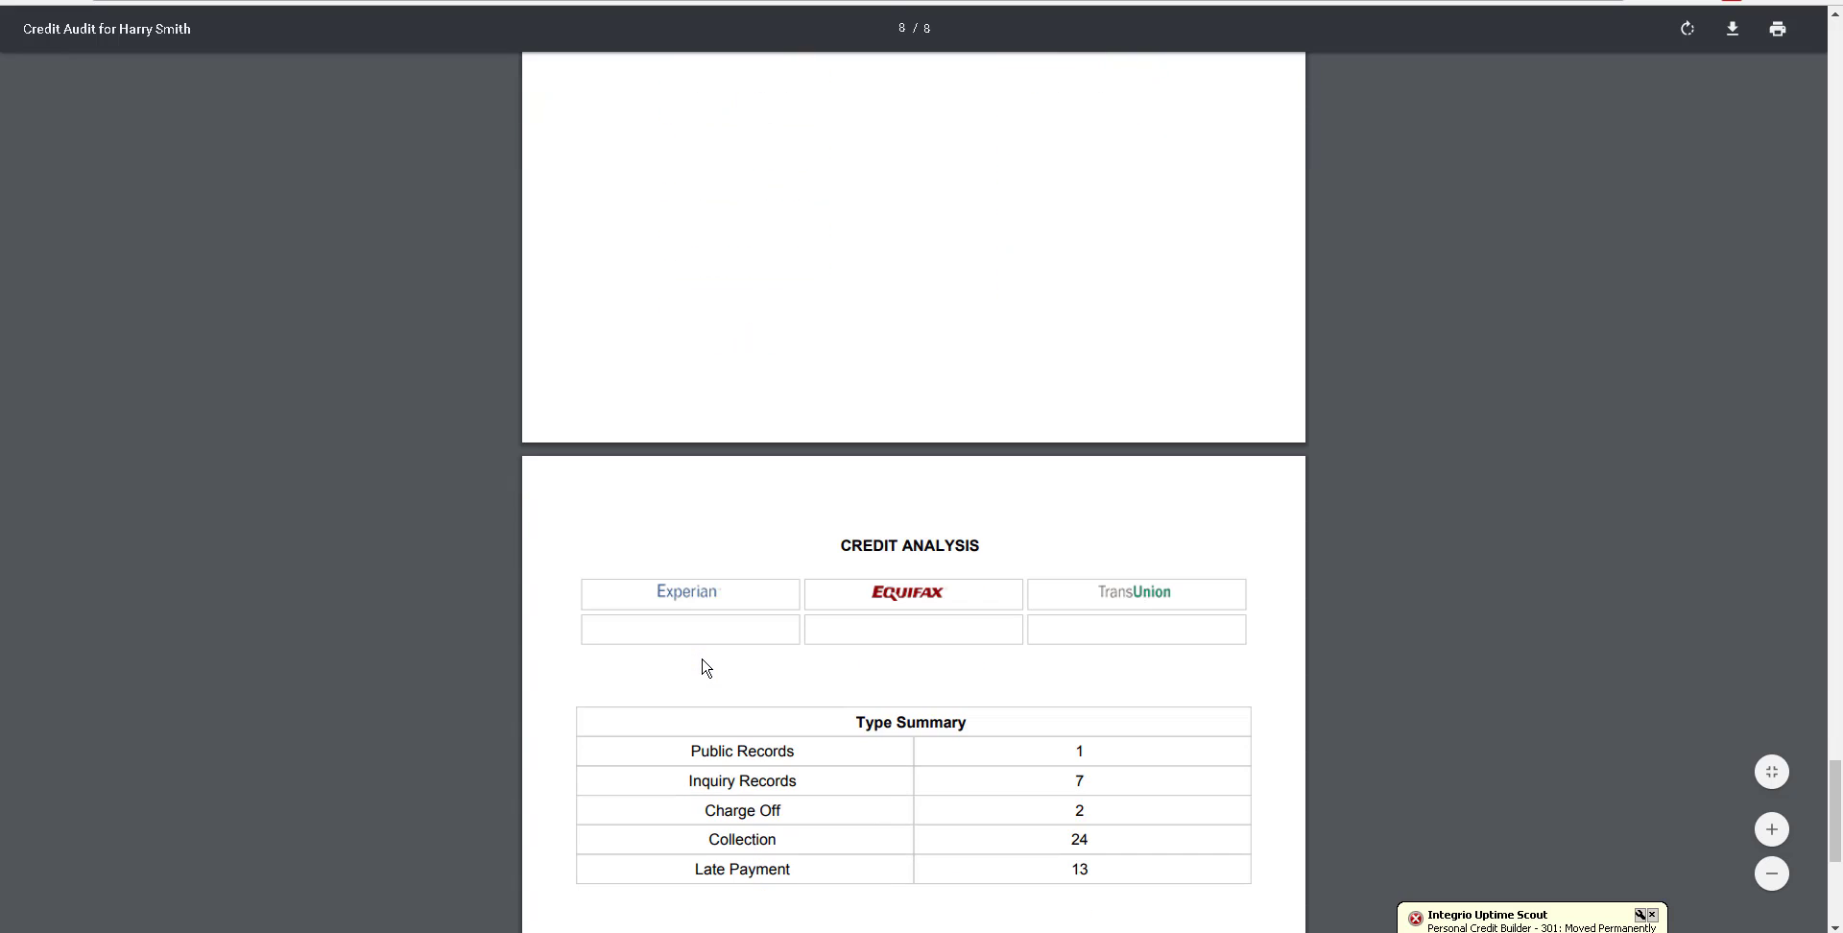
pyautogui.scroll(-3, 707, 668)
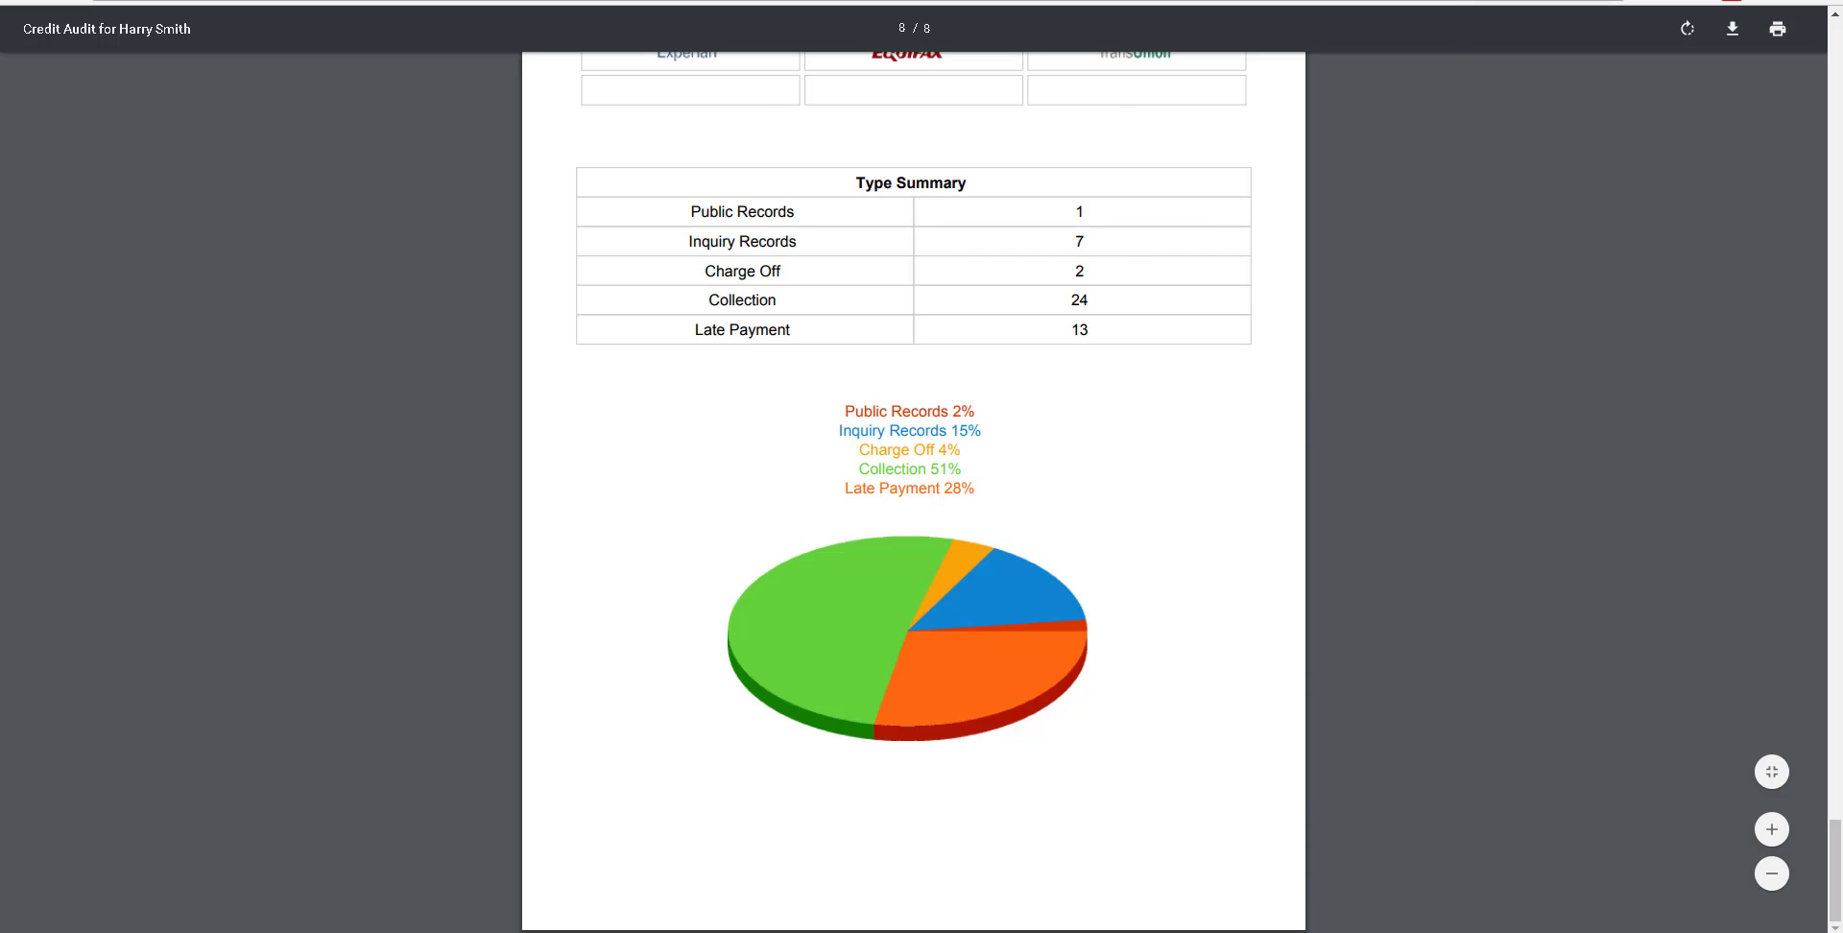
pyautogui.hotkey('ctrl', 'w')
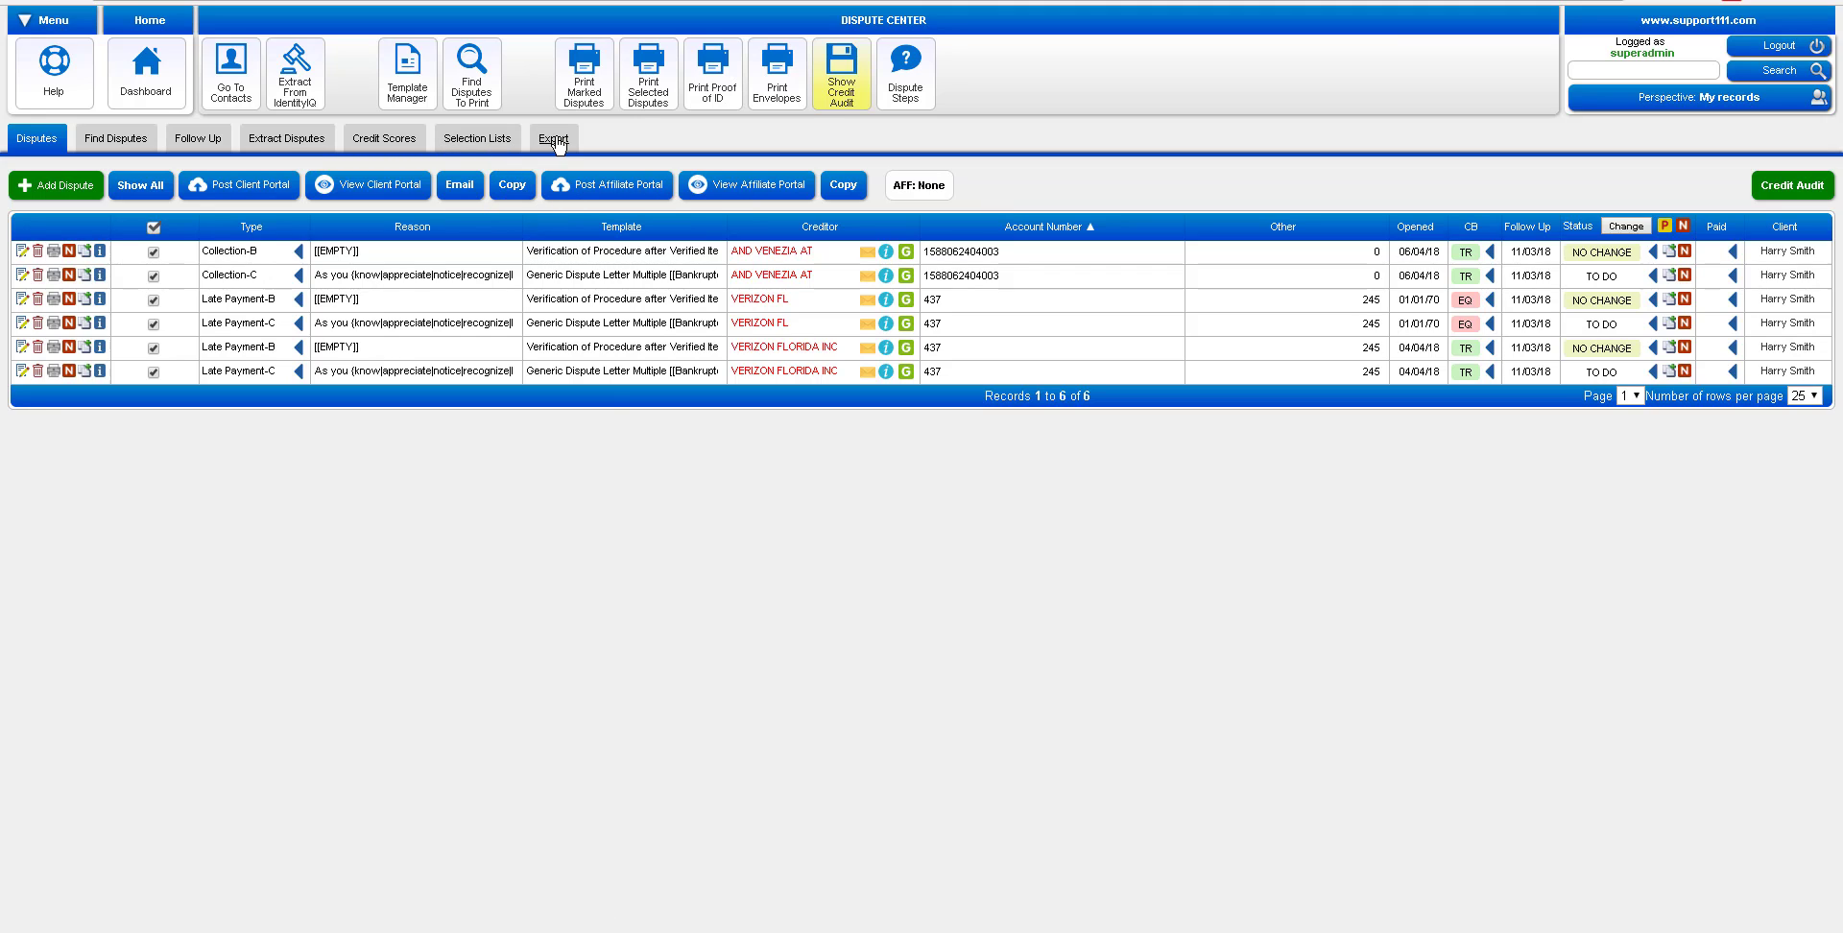
# On the Credit Scores page, enter initial scores EQ 540, EX 560 and TR 625
pyautogui.click(380, 140)
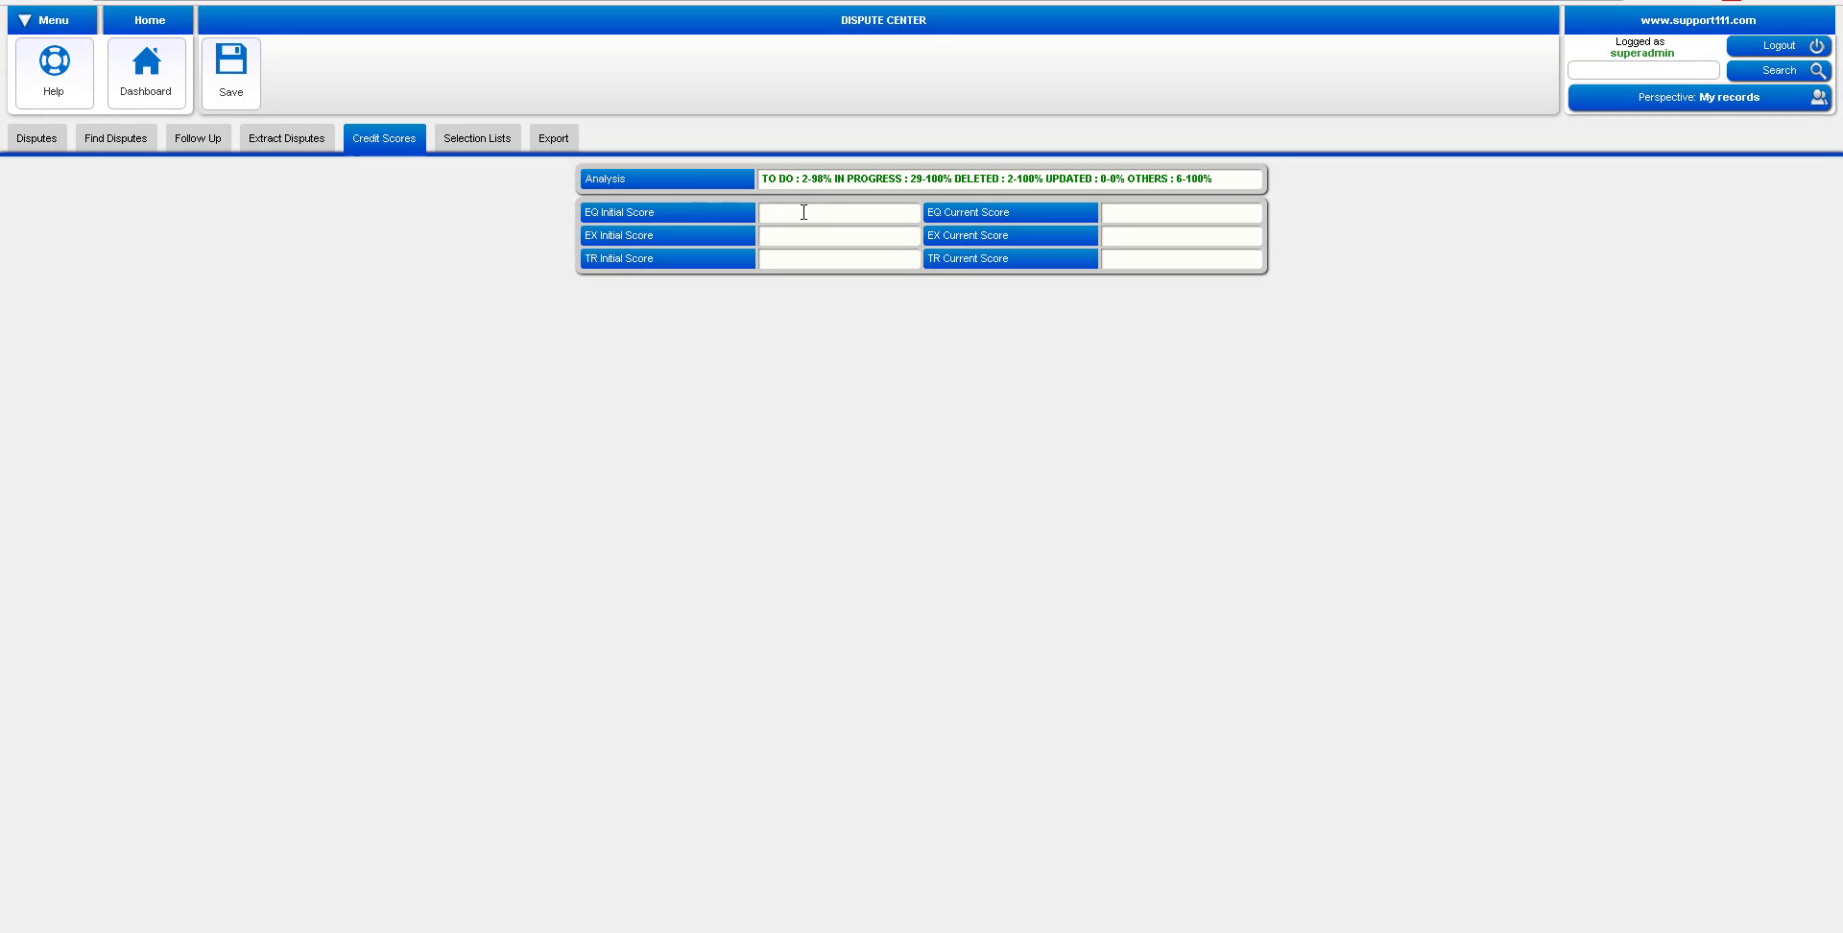
pyautogui.click(802, 213)
pyautogui.write('540')
pyautogui.click(822, 229)
pyautogui.write('560')
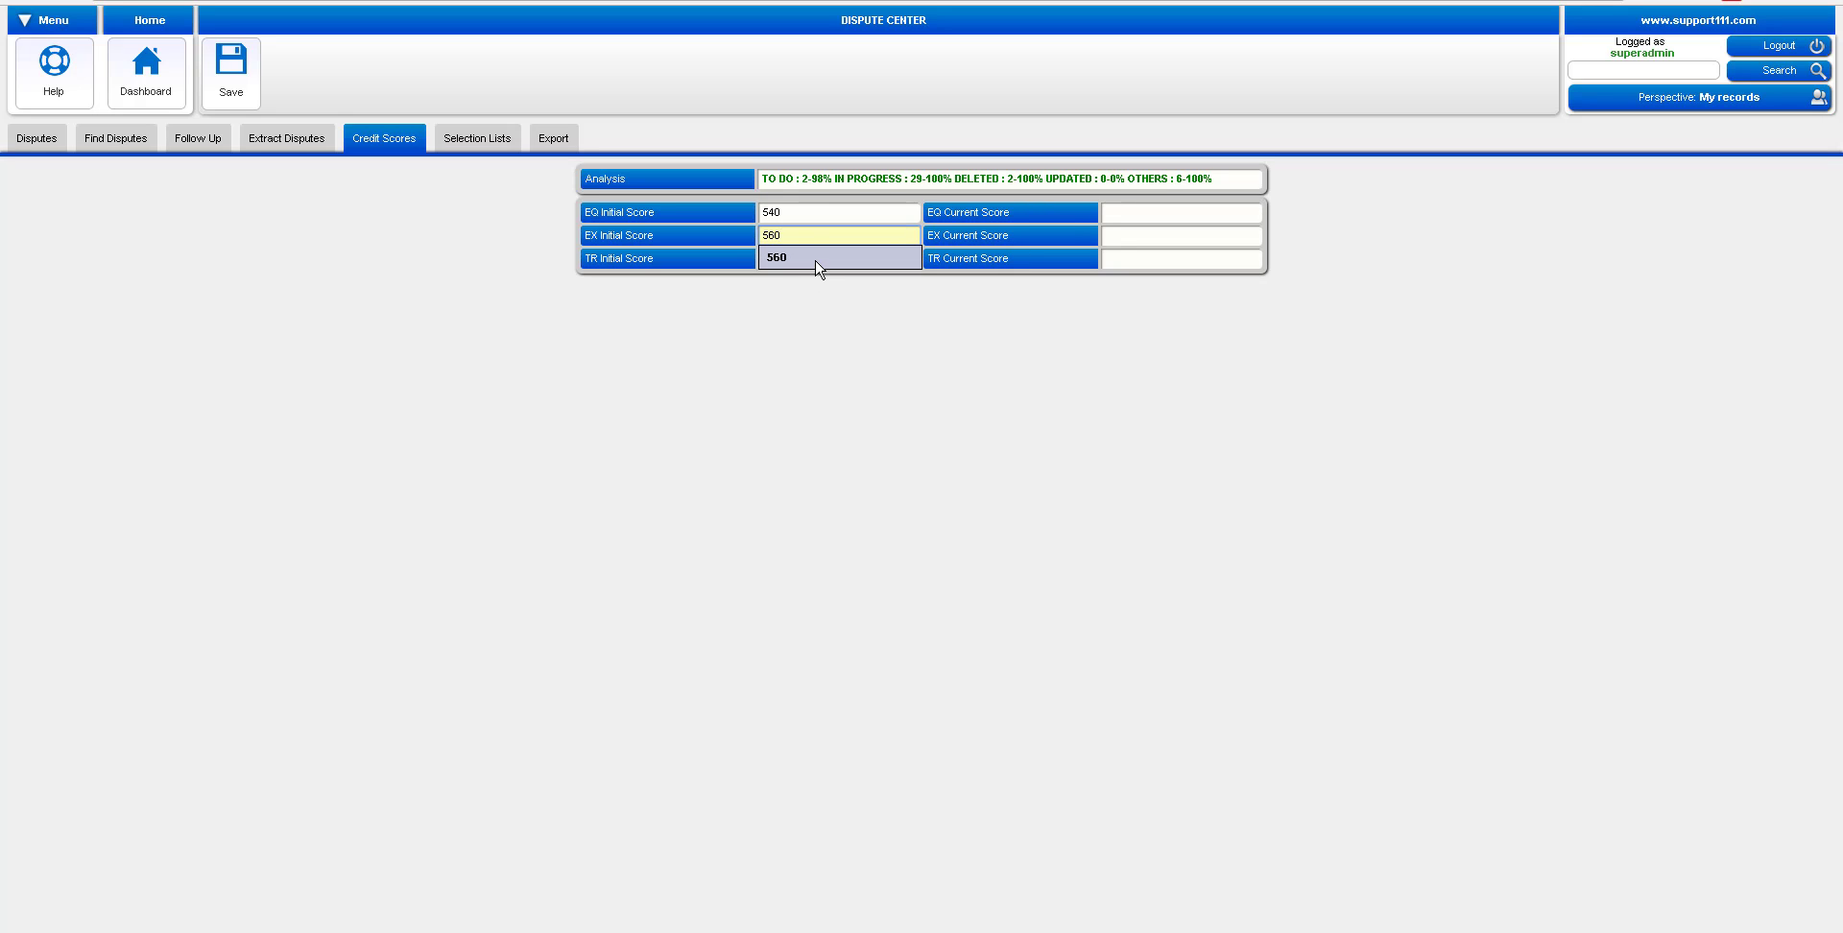
pyautogui.click(819, 261)
pyautogui.click(817, 259)
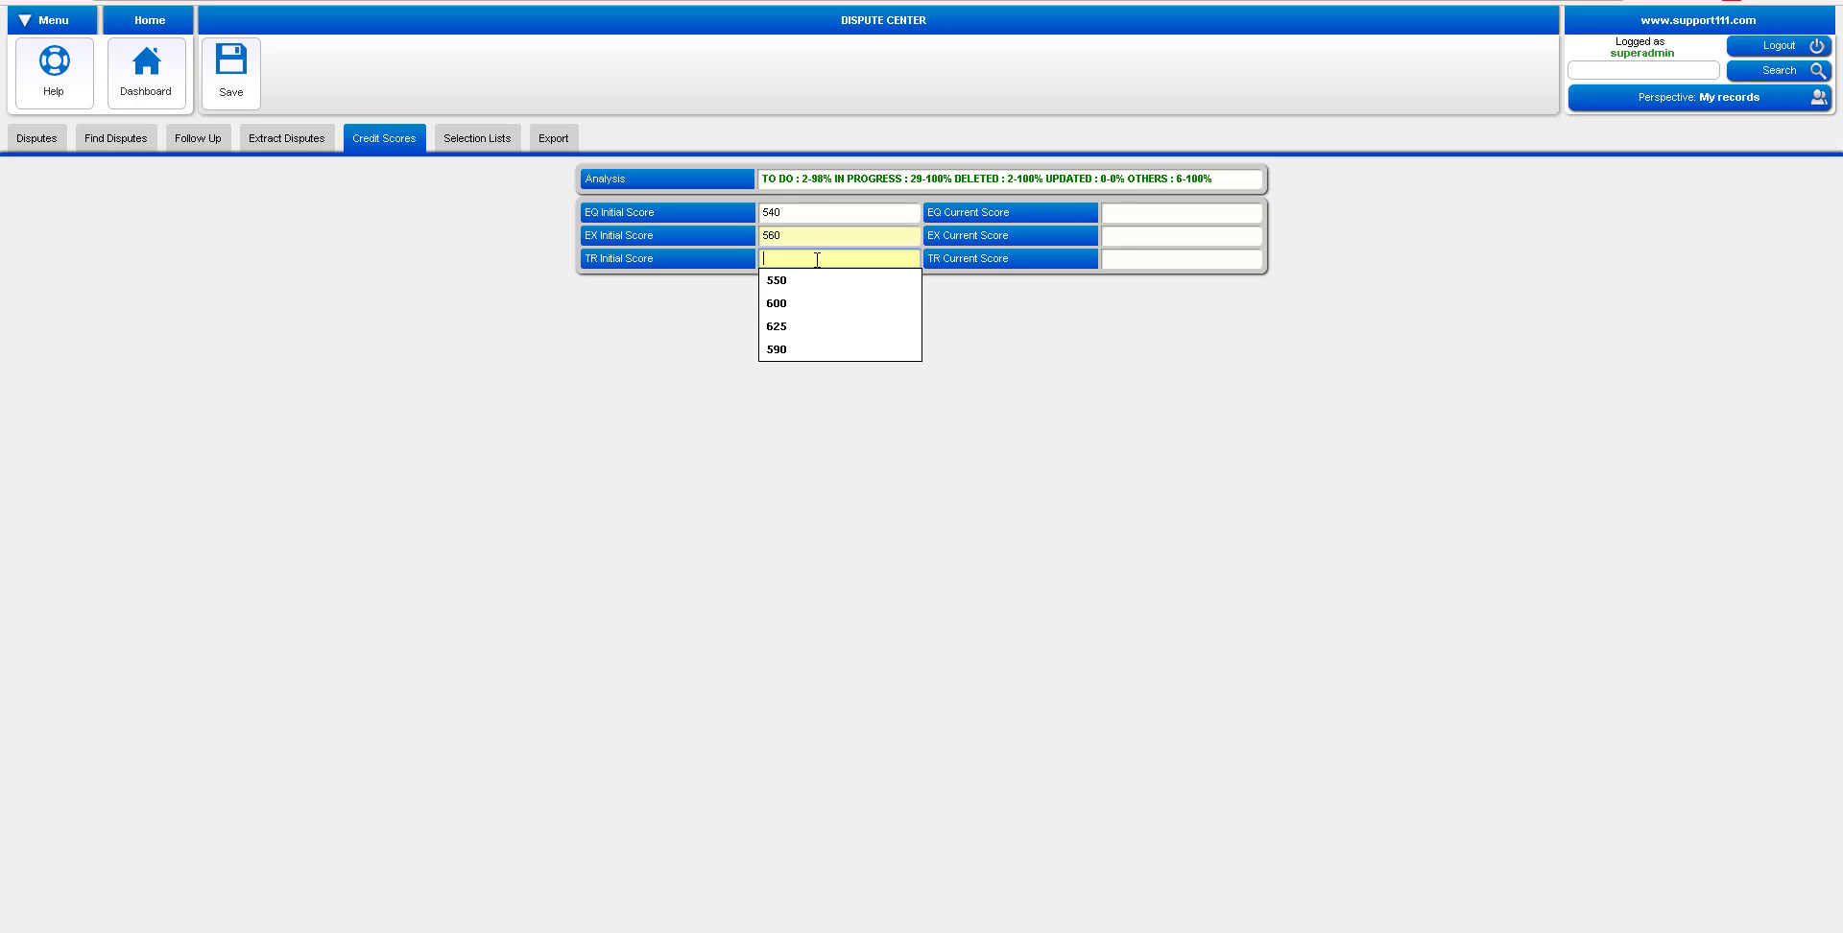
pyautogui.click(806, 327)
# Enter current scores TR 650, EX 640 and EQ 600, then save them
pyautogui.click(1155, 265)
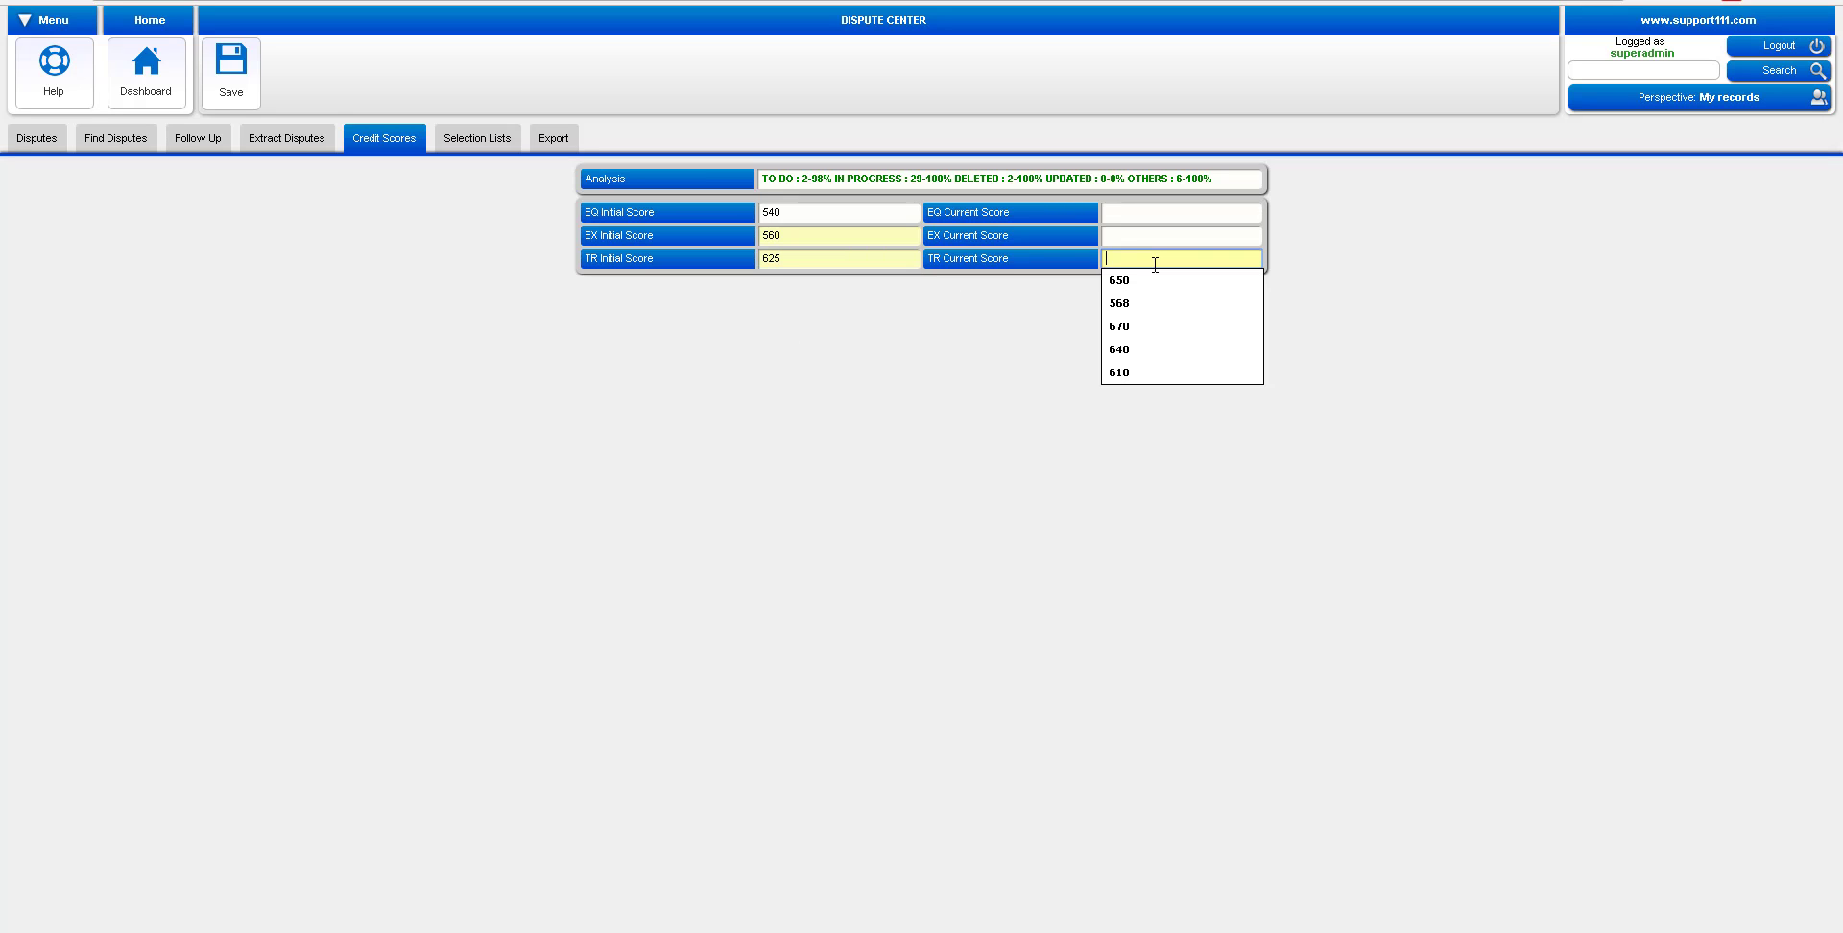
pyautogui.click(1135, 281)
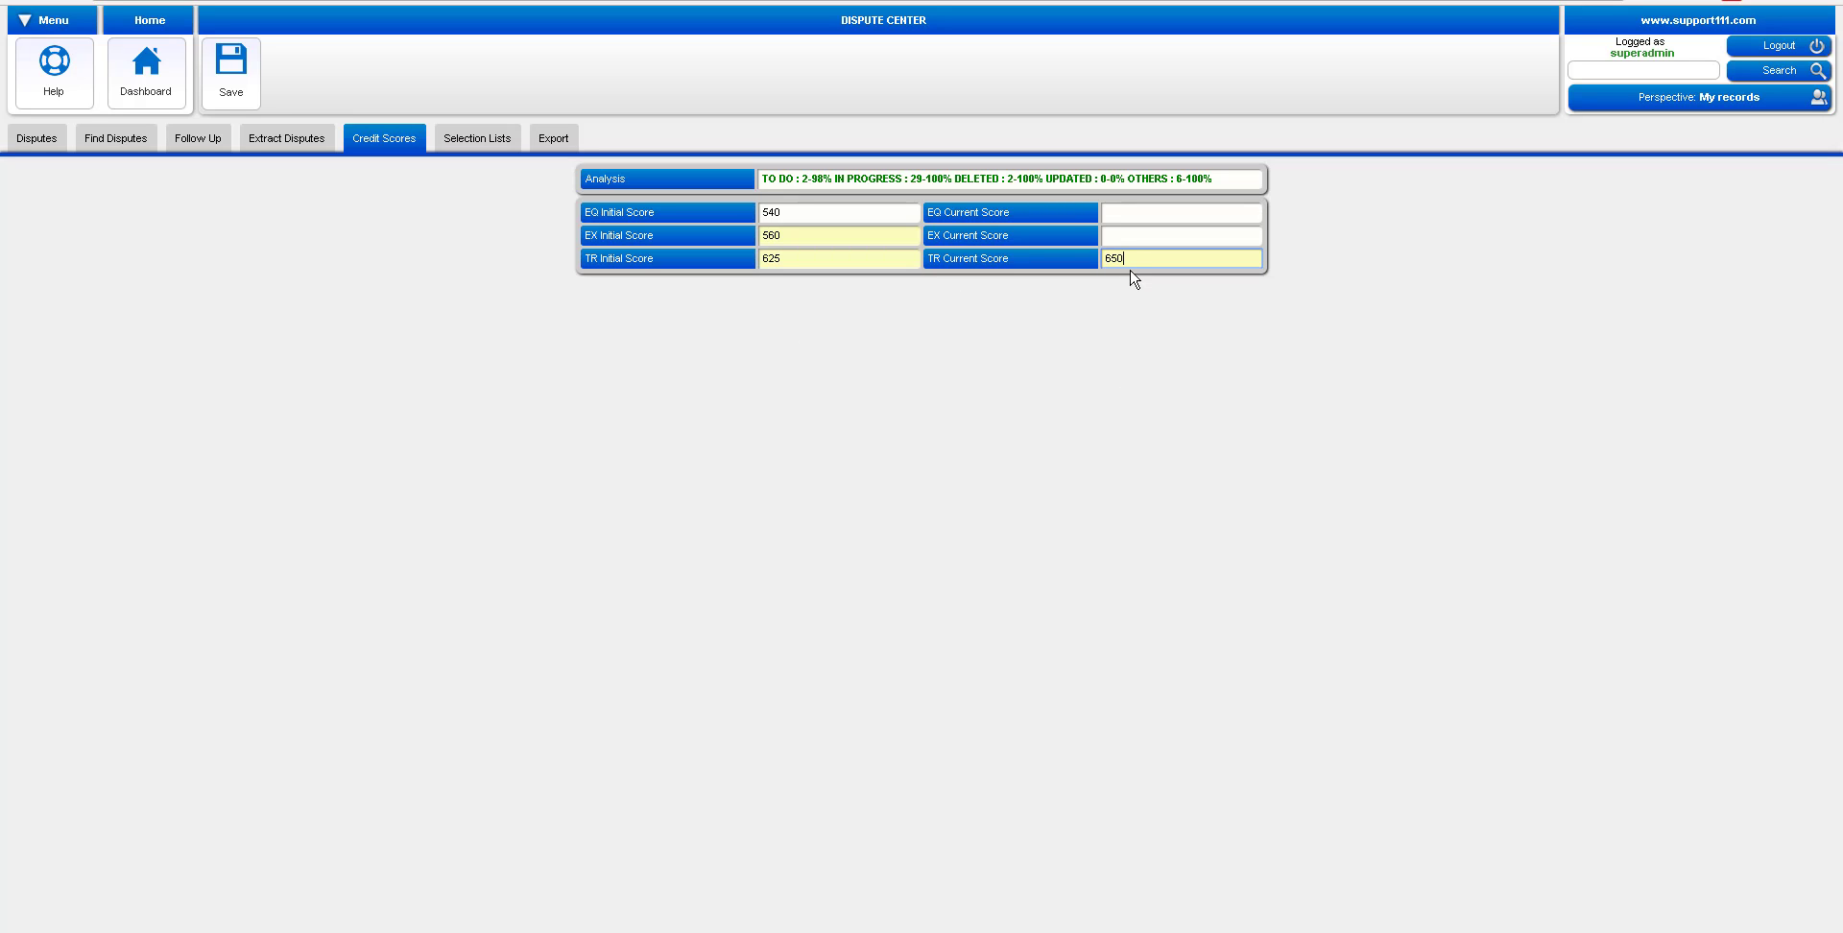
pyautogui.click(1124, 240)
pyautogui.click(1132, 281)
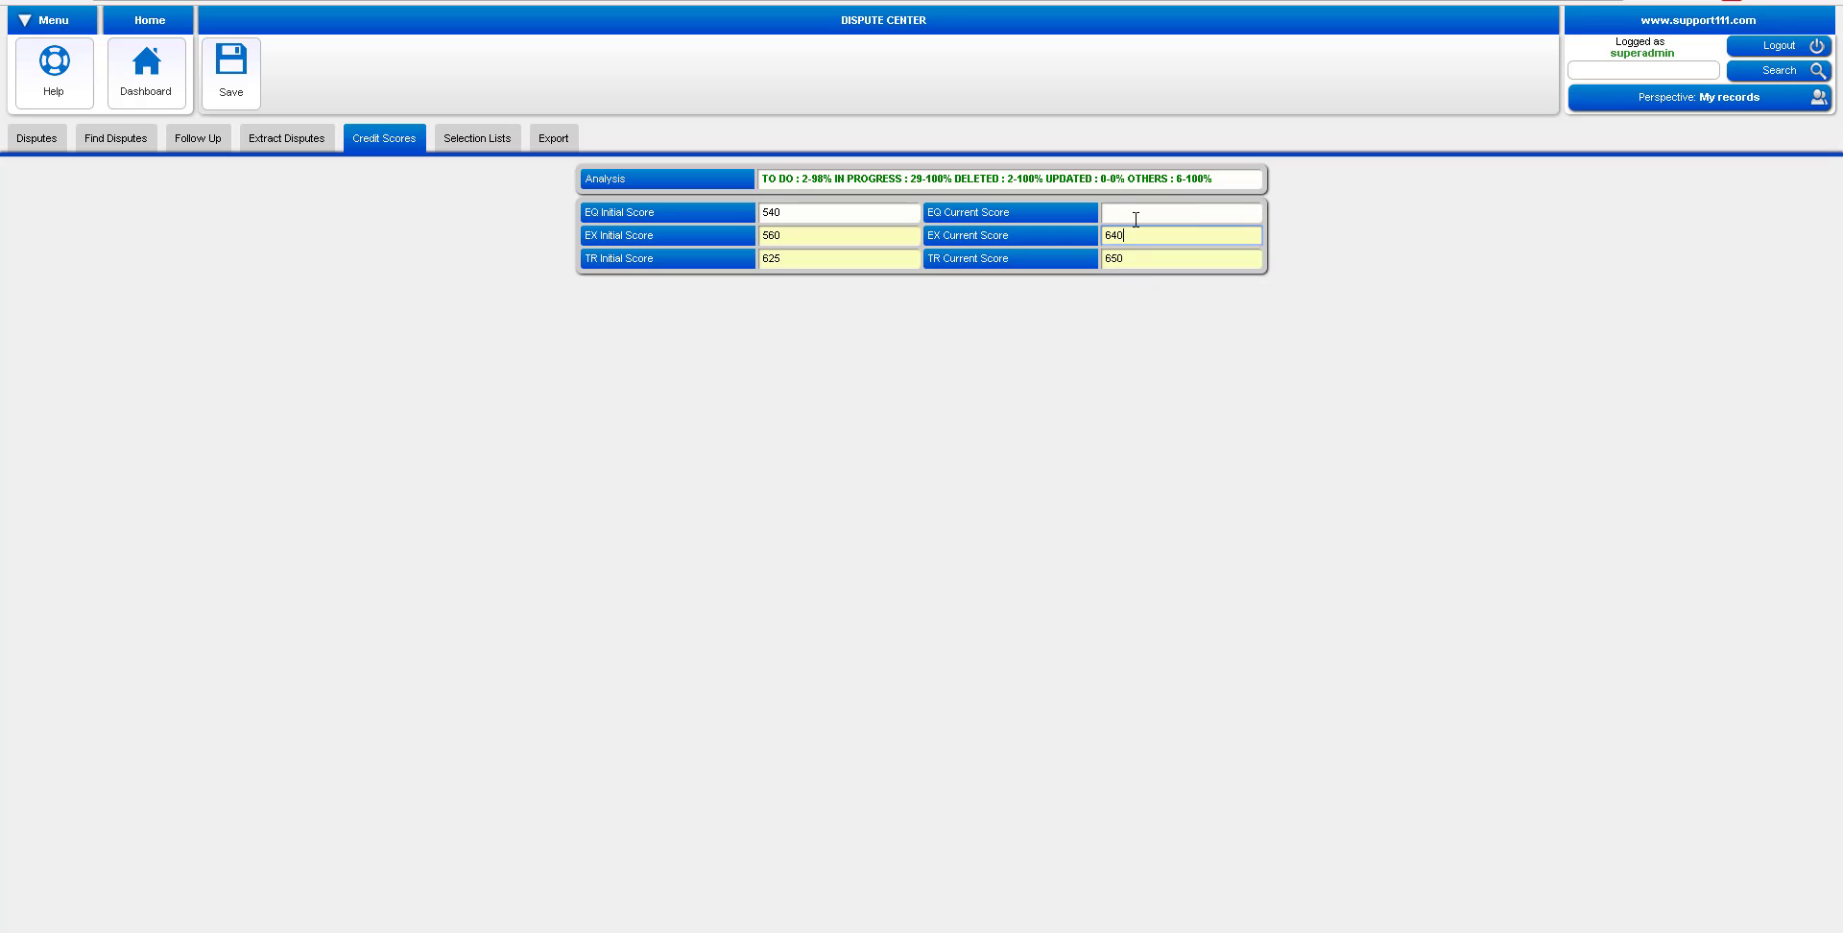
pyautogui.click(1134, 212)
pyautogui.click(1121, 234)
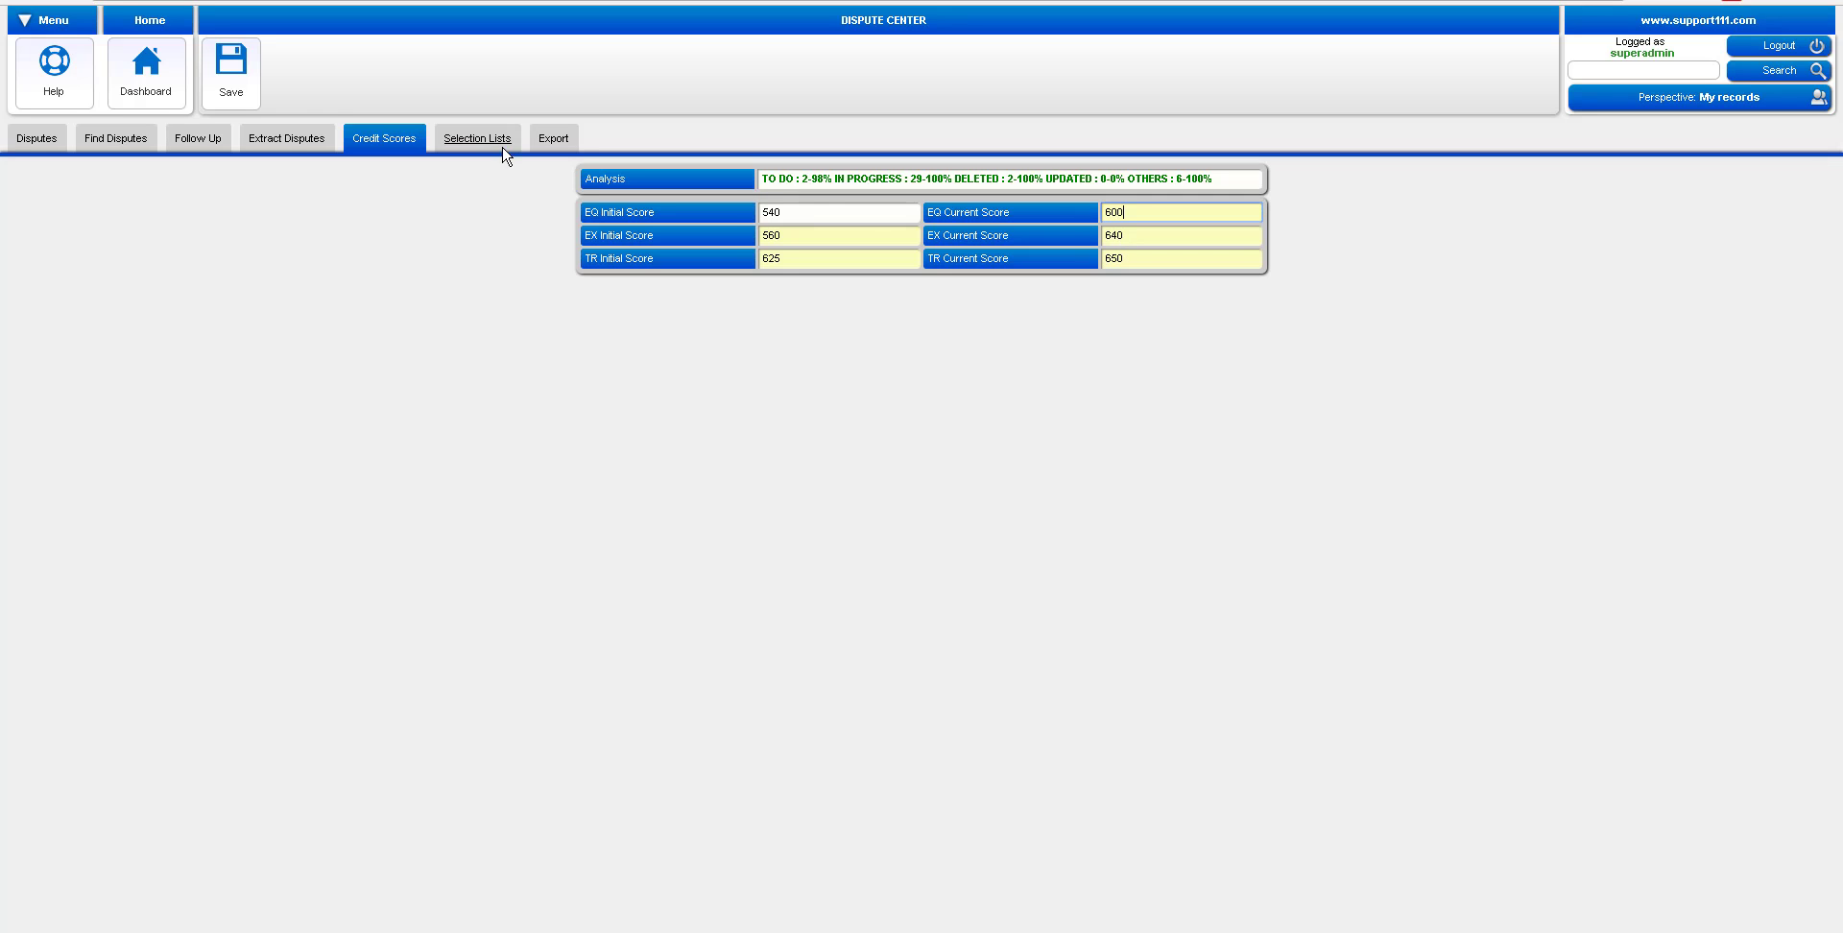
pyautogui.click(231, 91)
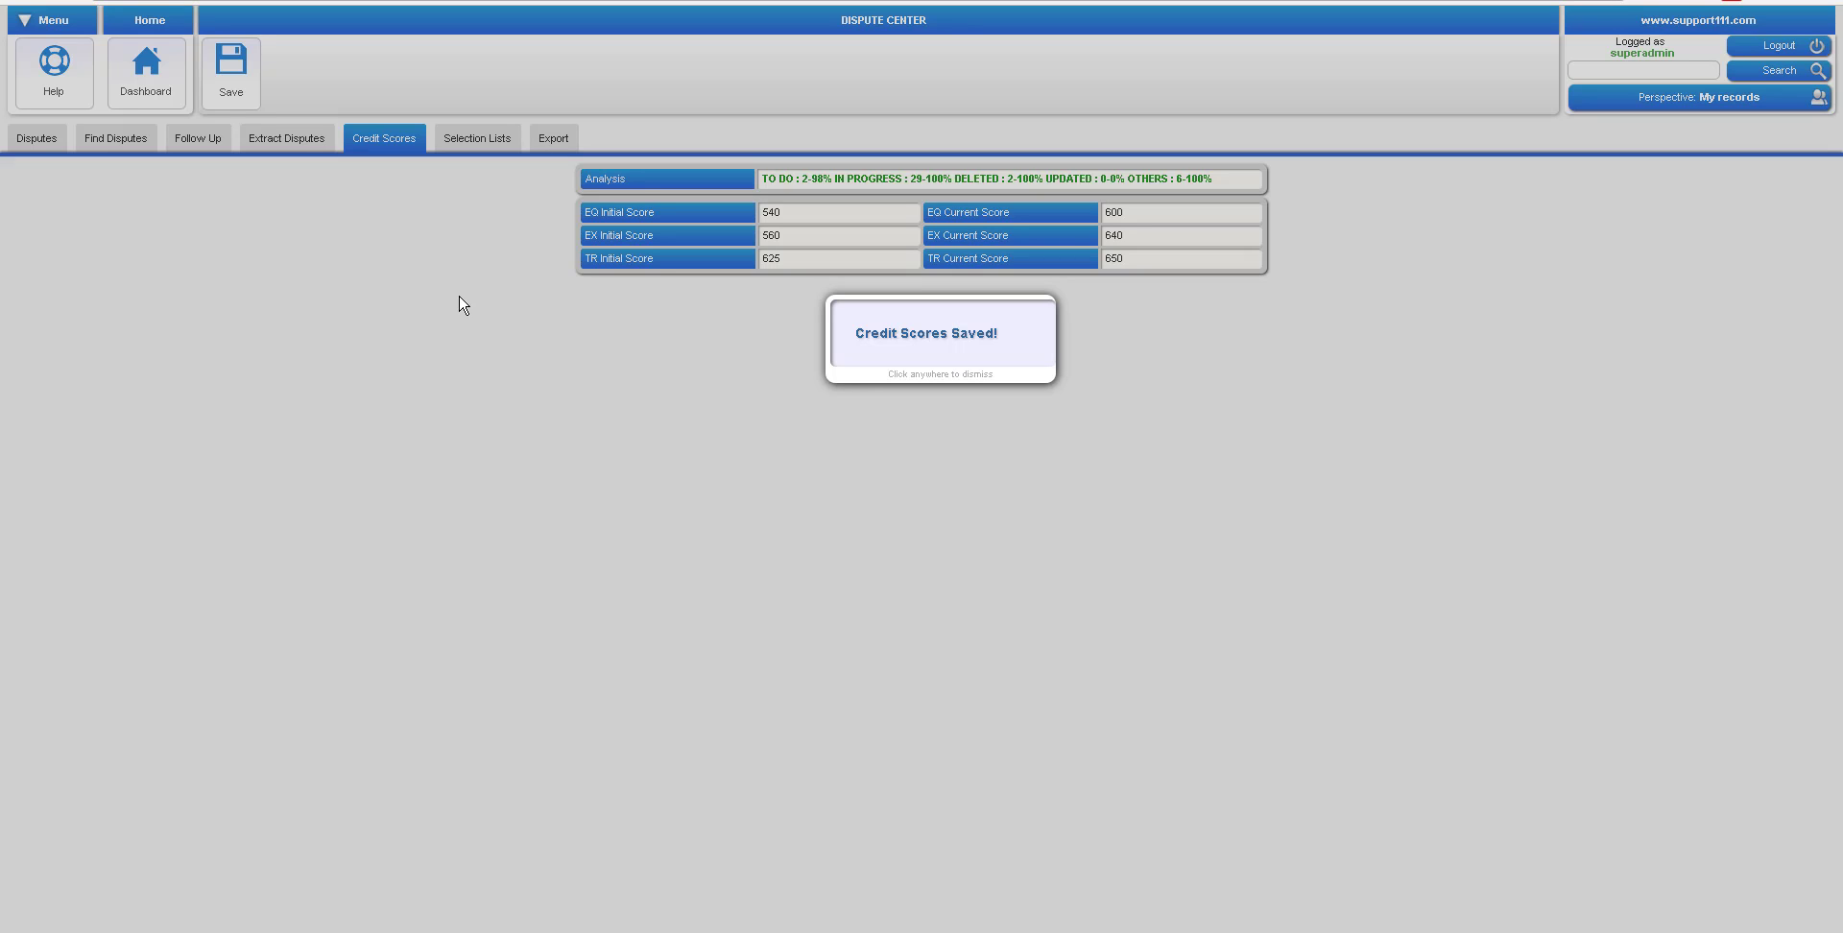
pyautogui.click(463, 224)
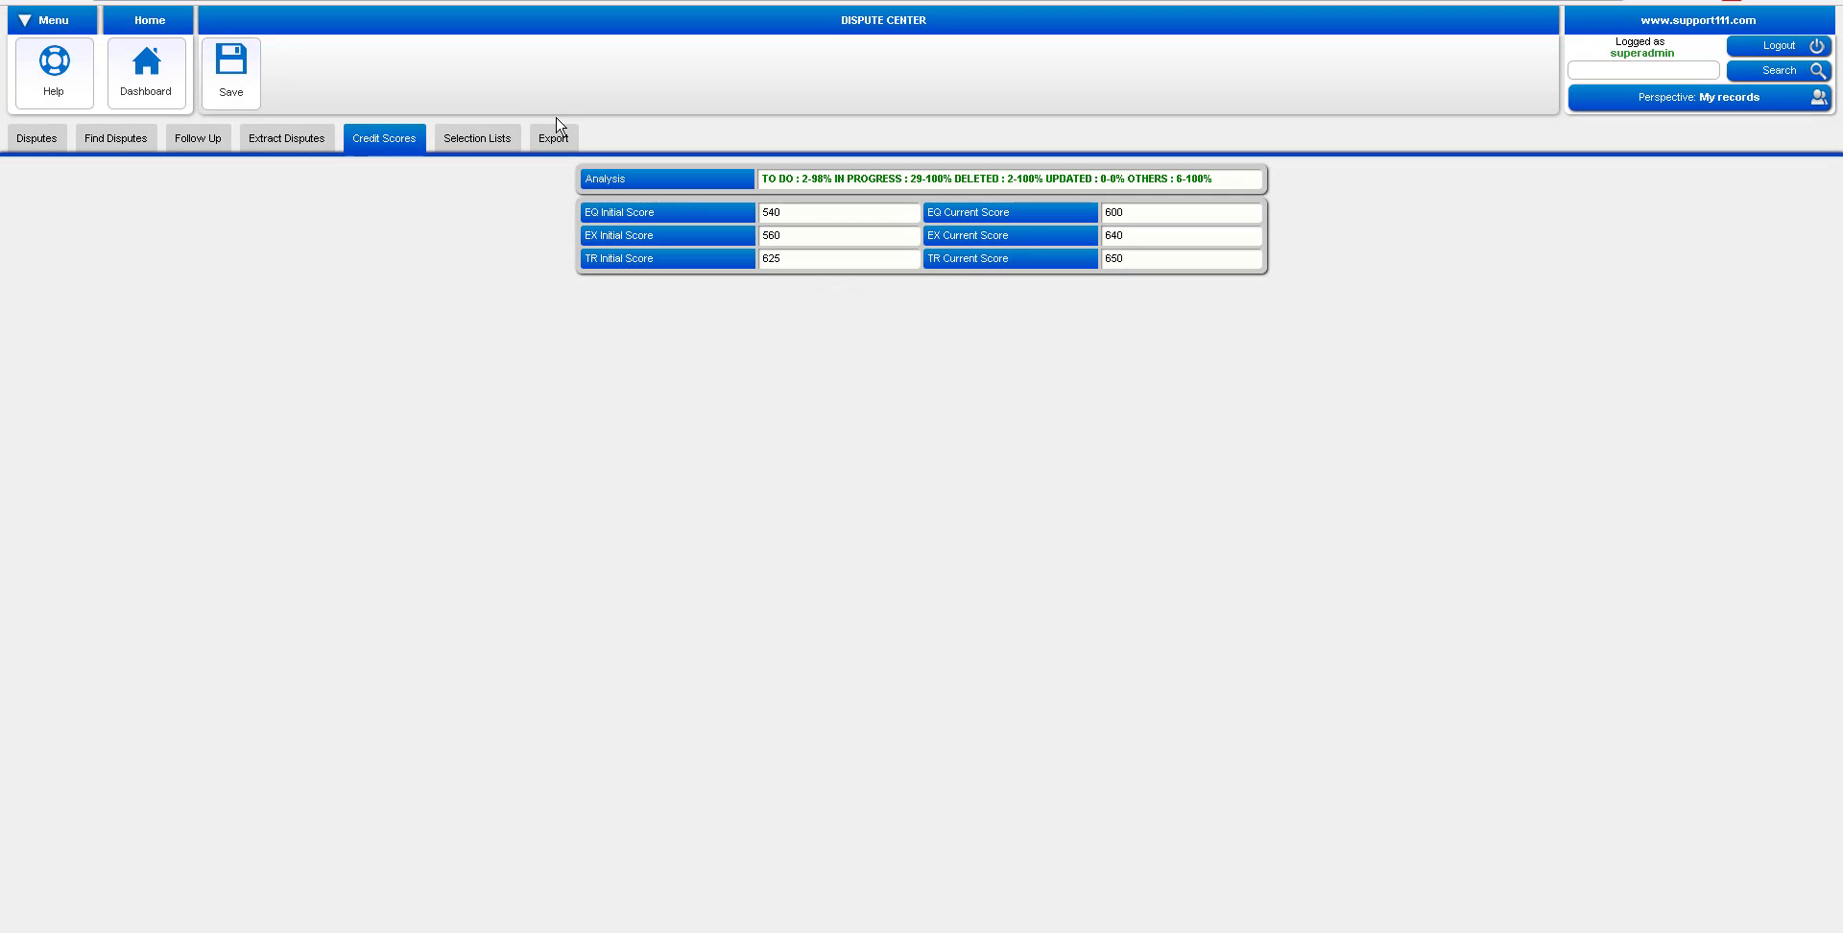
# Post the disputes from the Disputes tab to the client portal and view the portal summary
pyautogui.click(24, 141)
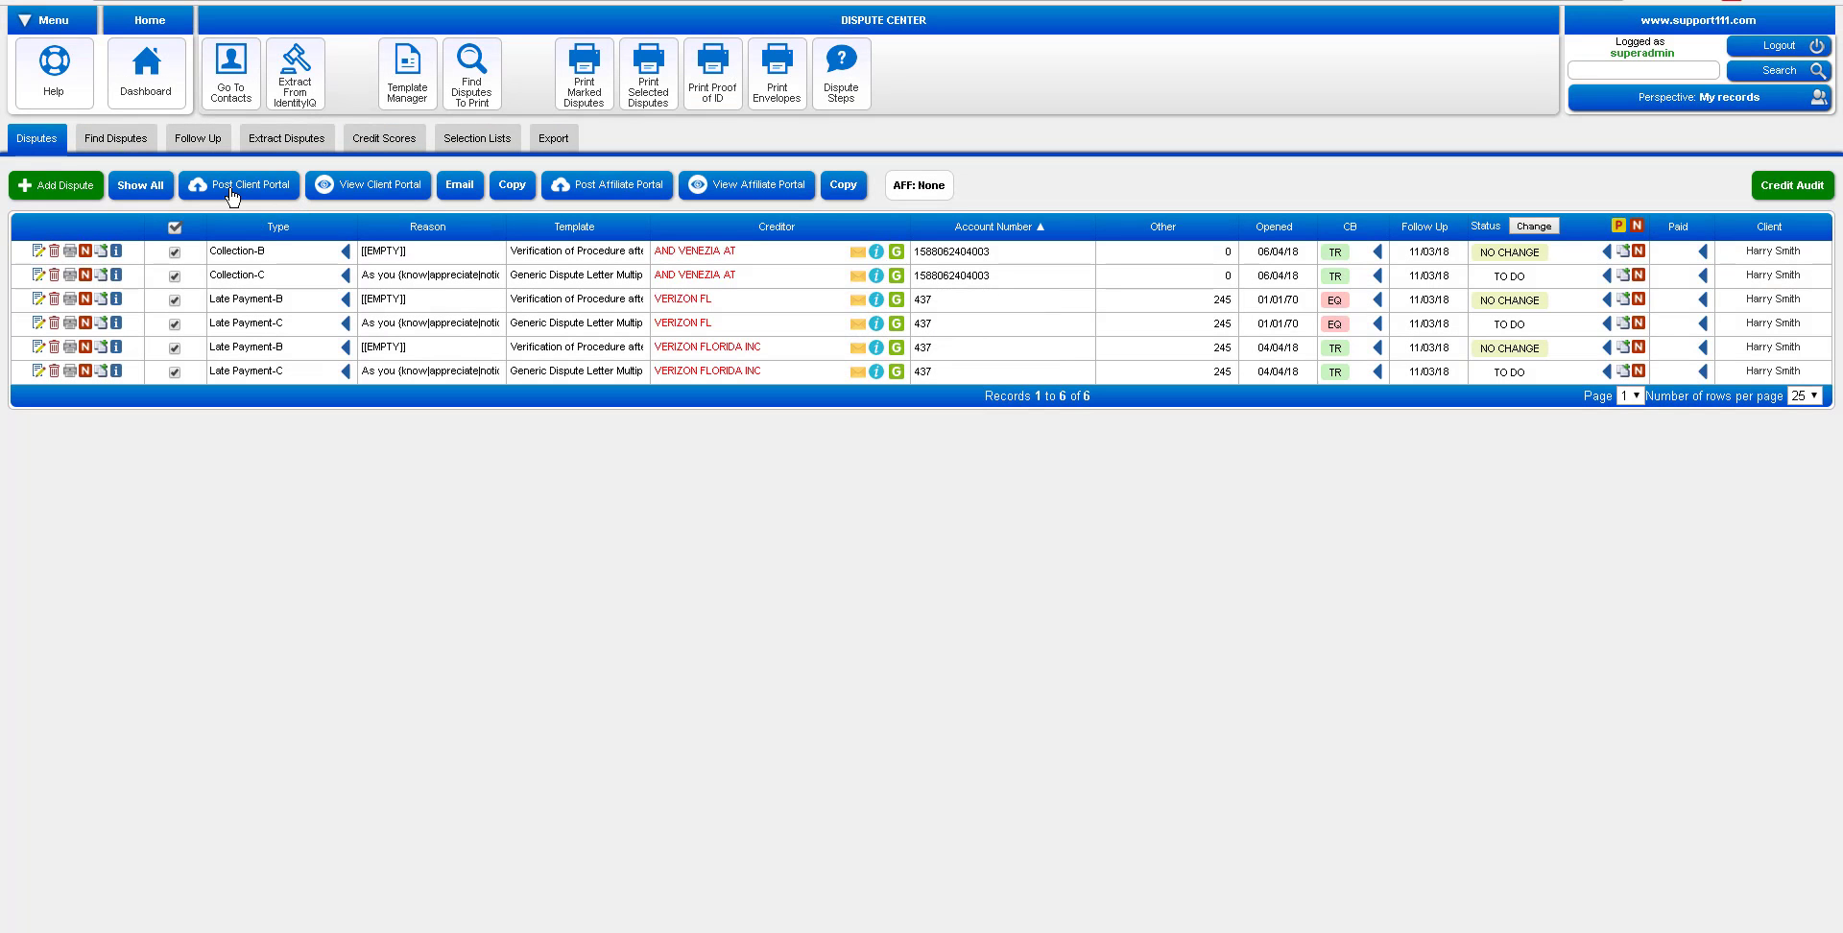
pyautogui.click(231, 192)
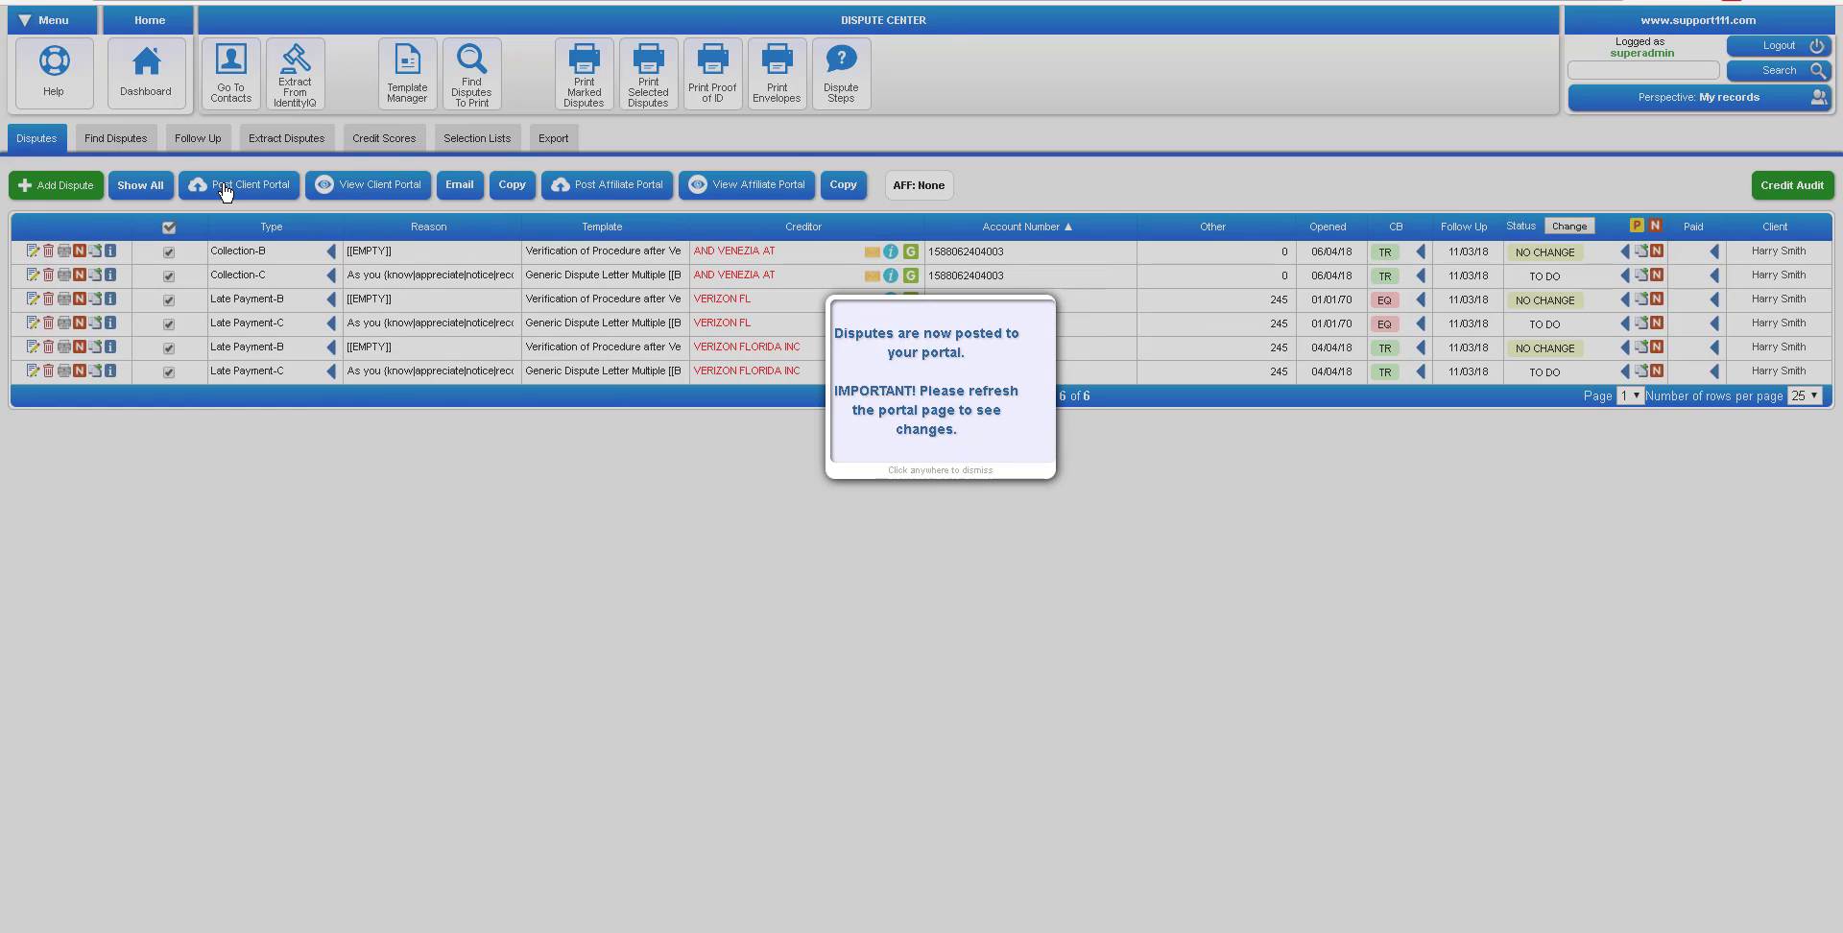
pyautogui.click(378, 191)
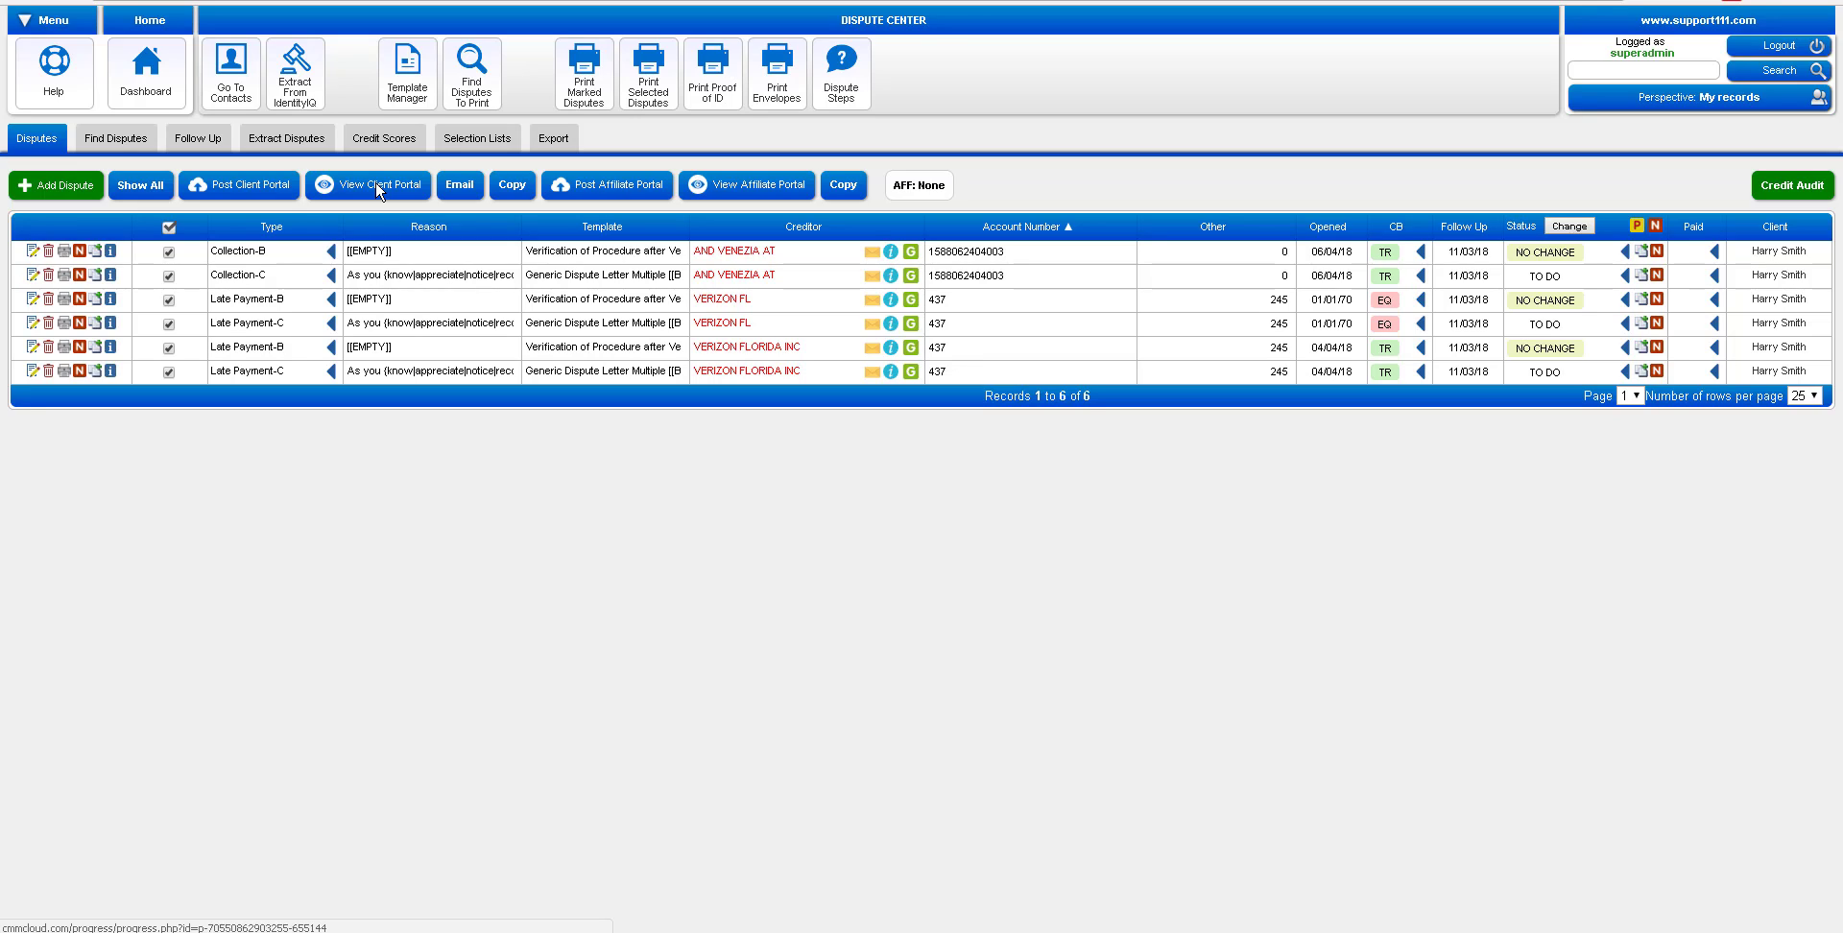
pyautogui.click(377, 185)
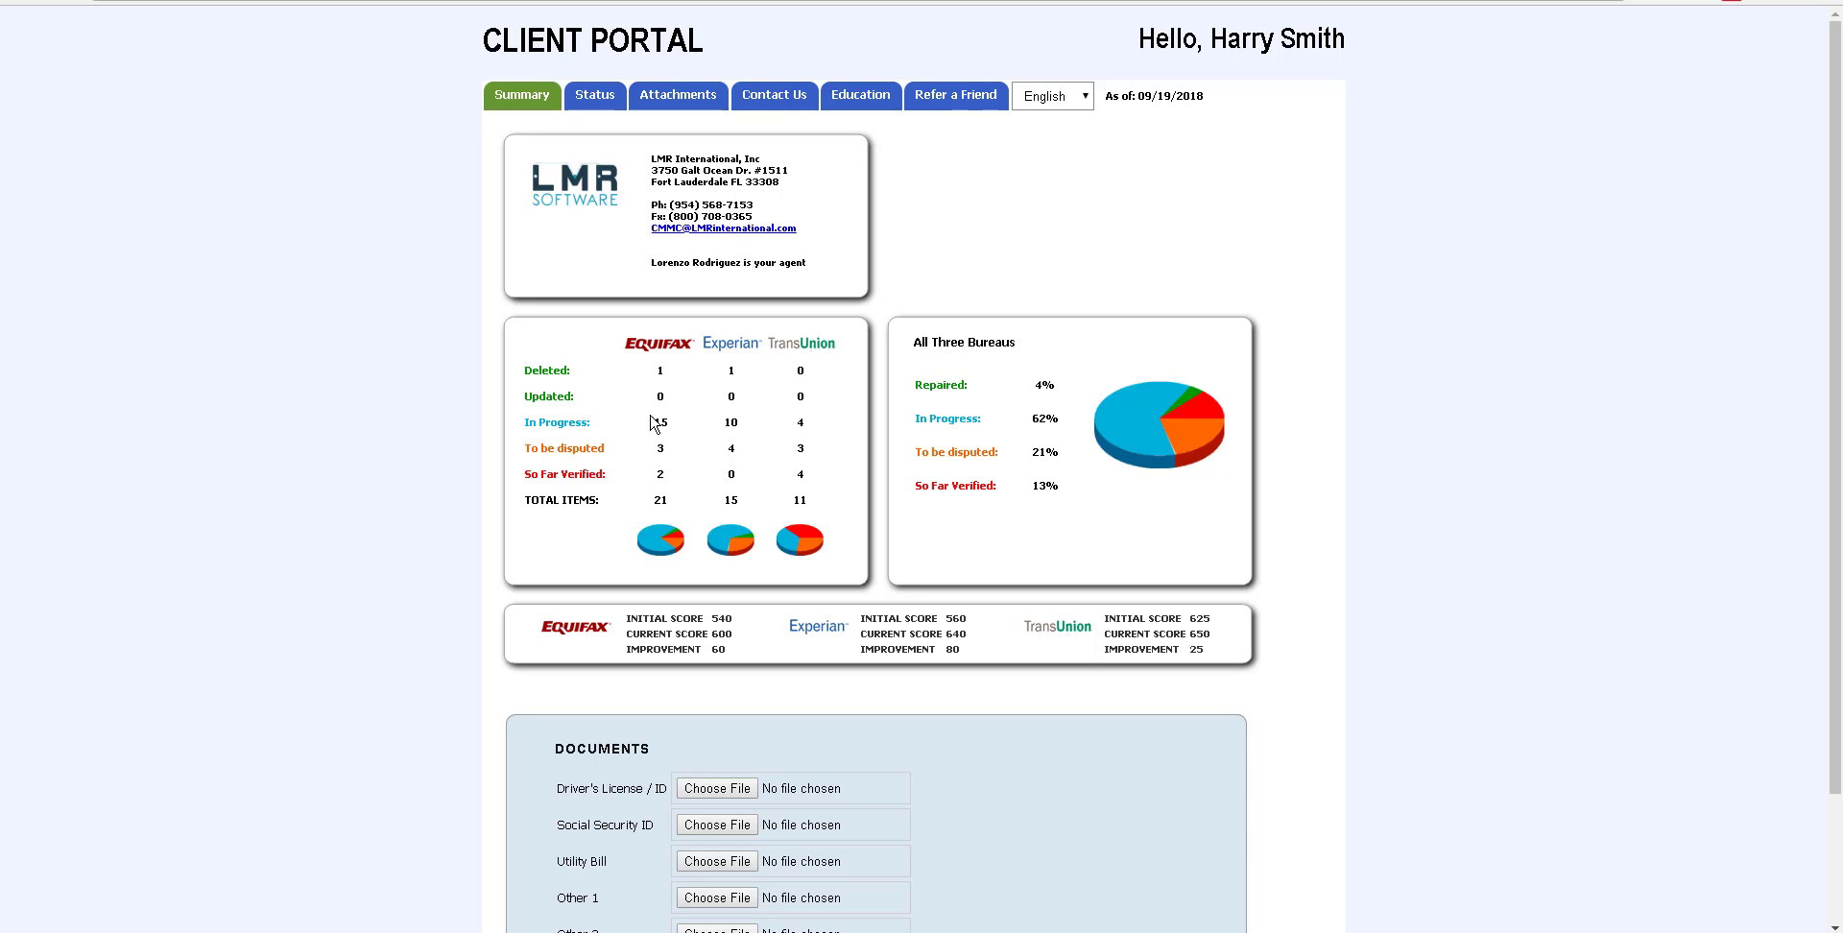
# On the portal's Status page, review the 21 Equifax, 15 Experian and 11 TransUnion items, returning to the top
pyautogui.click(587, 103)
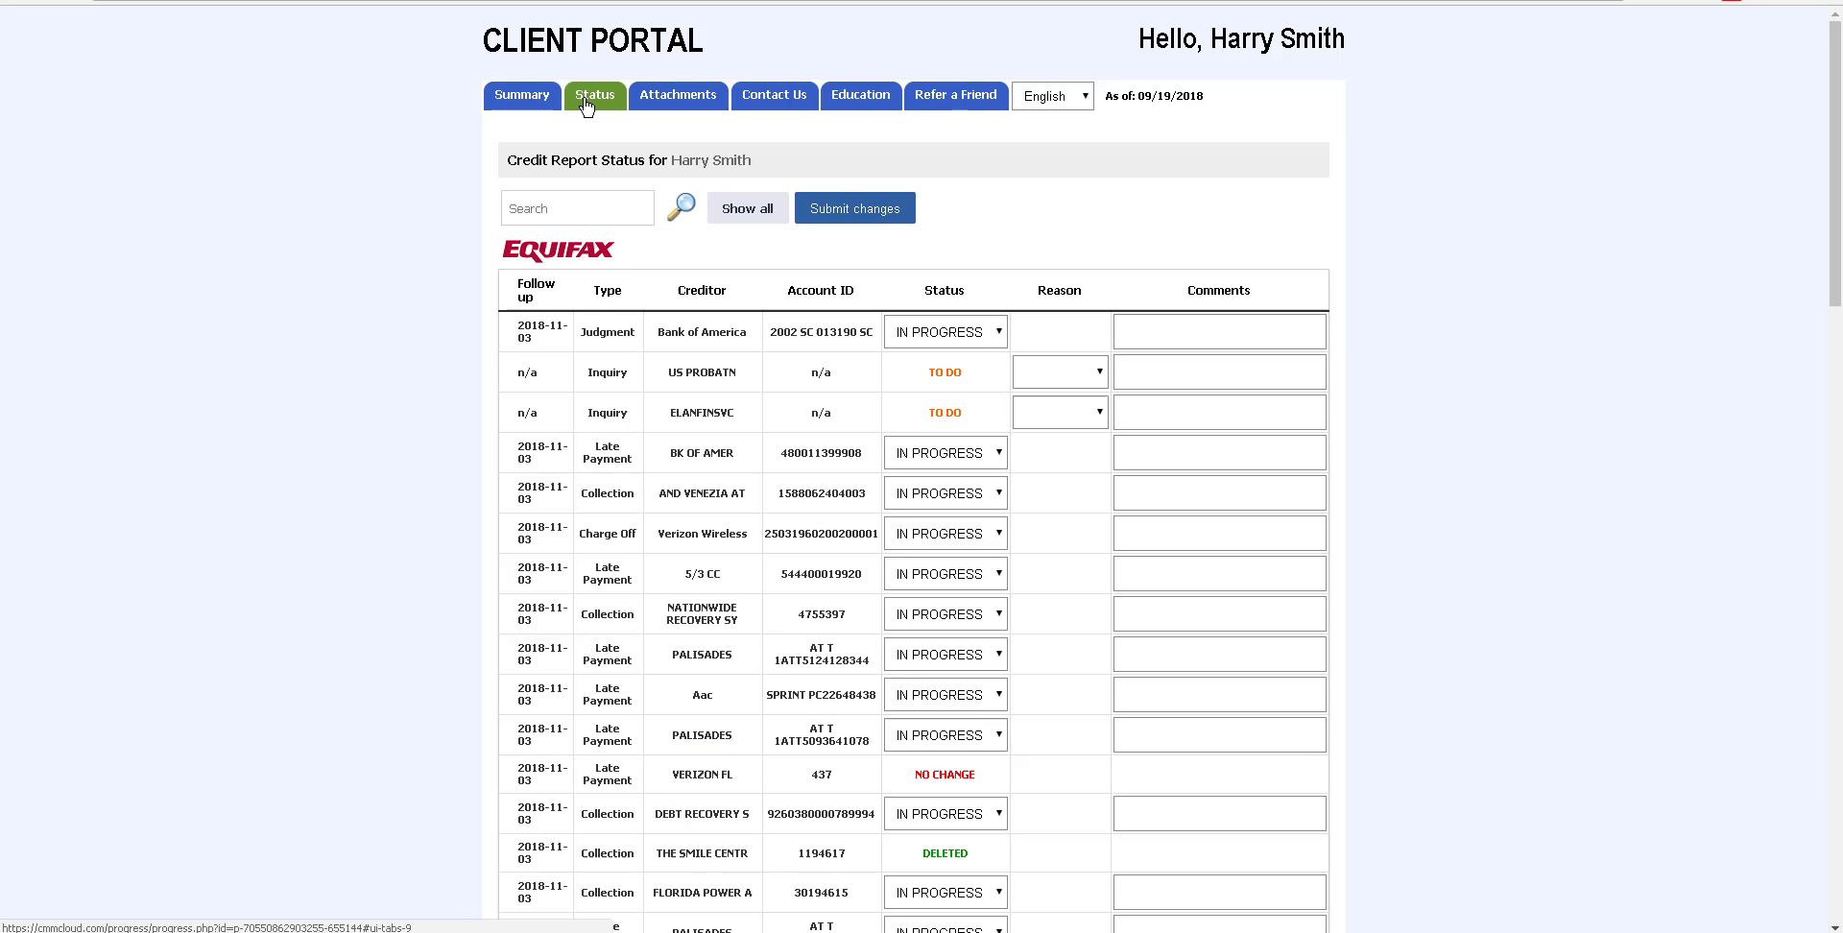
pyautogui.scroll(-4, 410, 237)
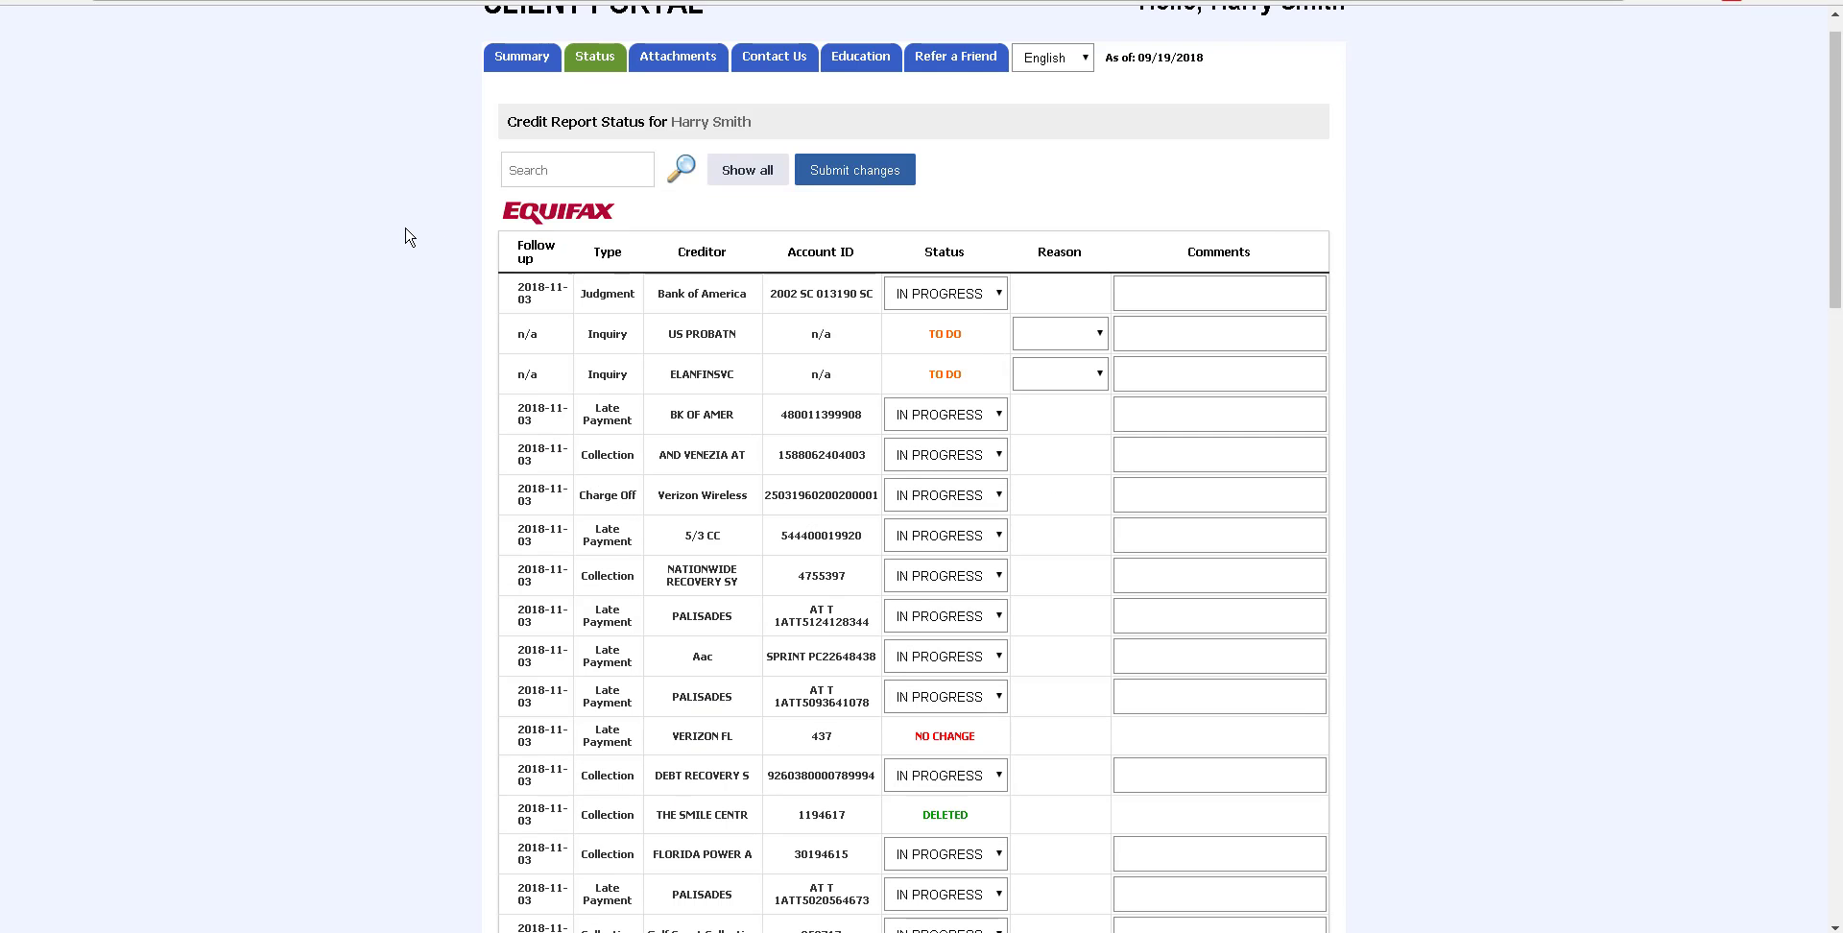
pyautogui.scroll(-12, 410, 237)
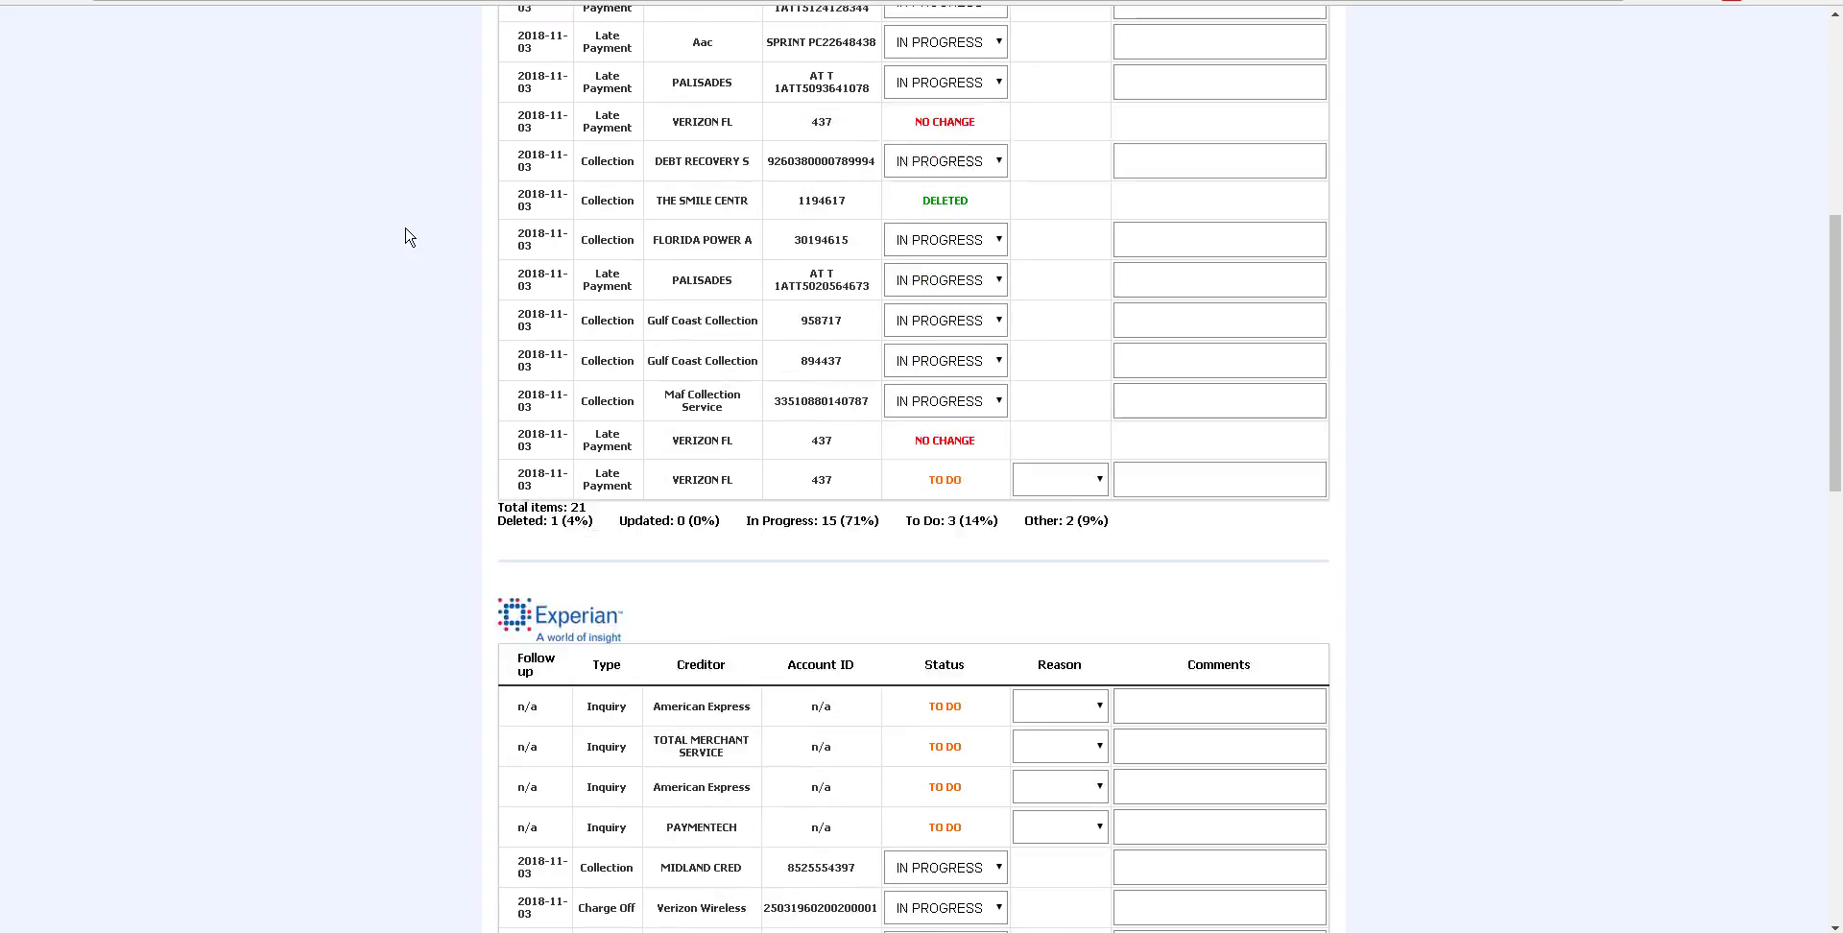
pyautogui.scroll(-6, 410, 238)
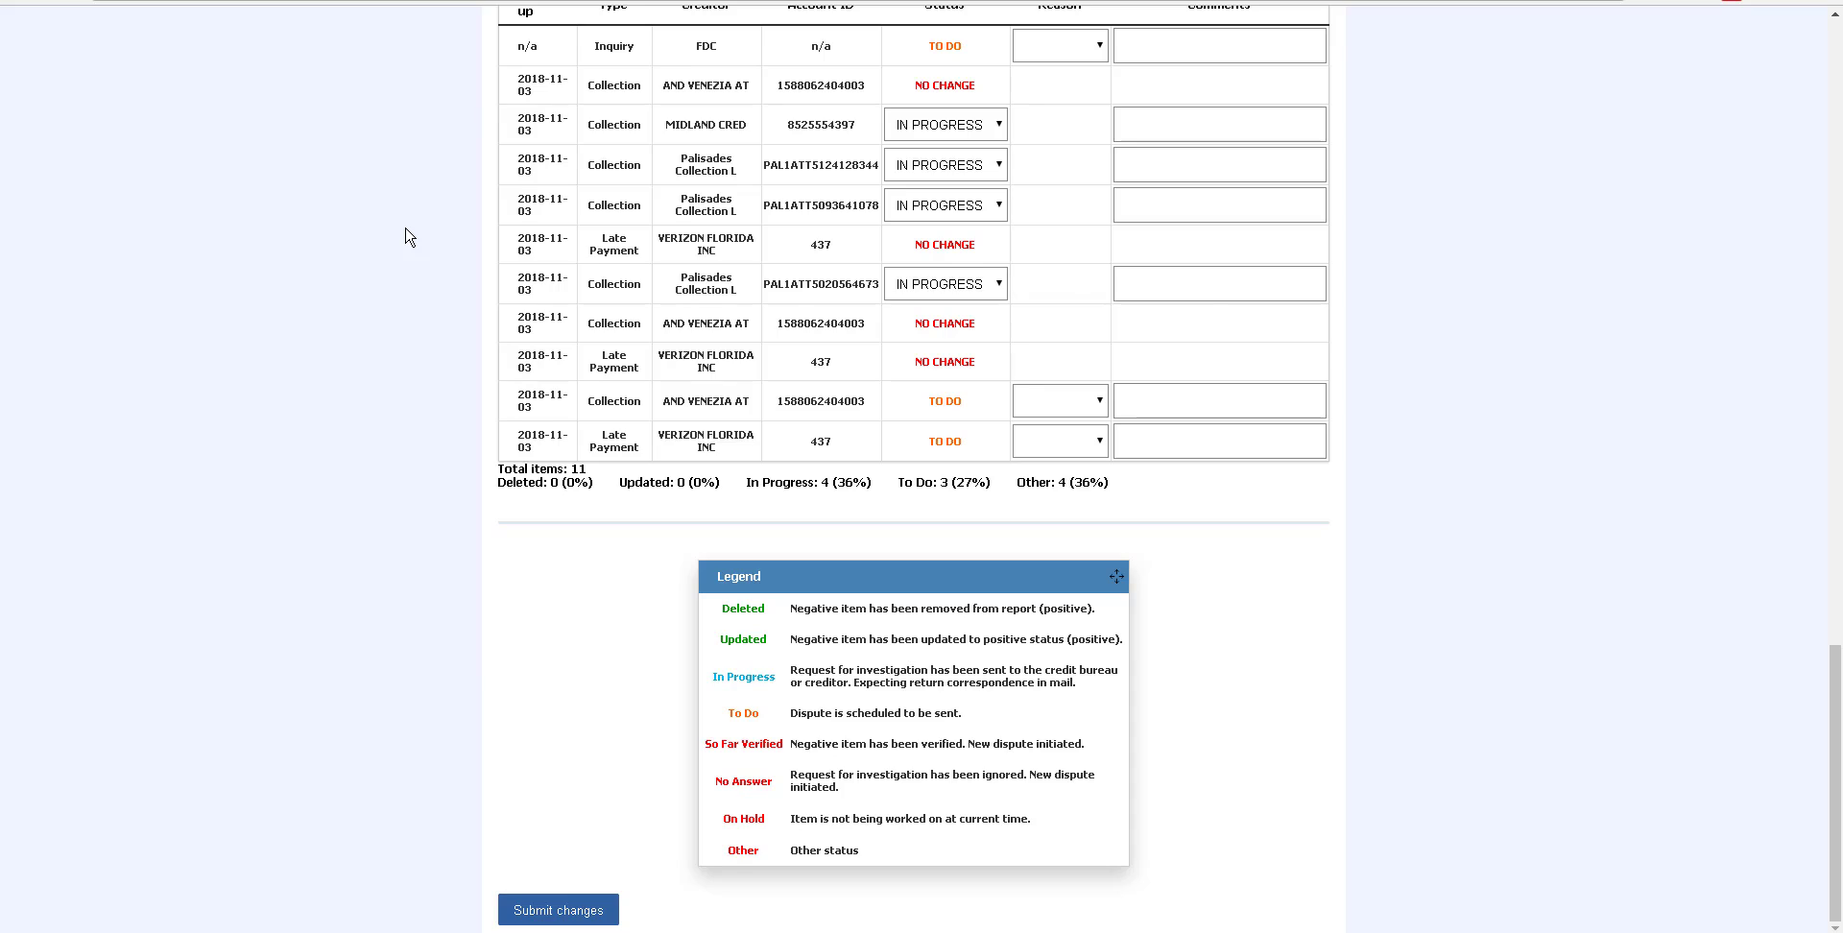
pyautogui.press('Home')
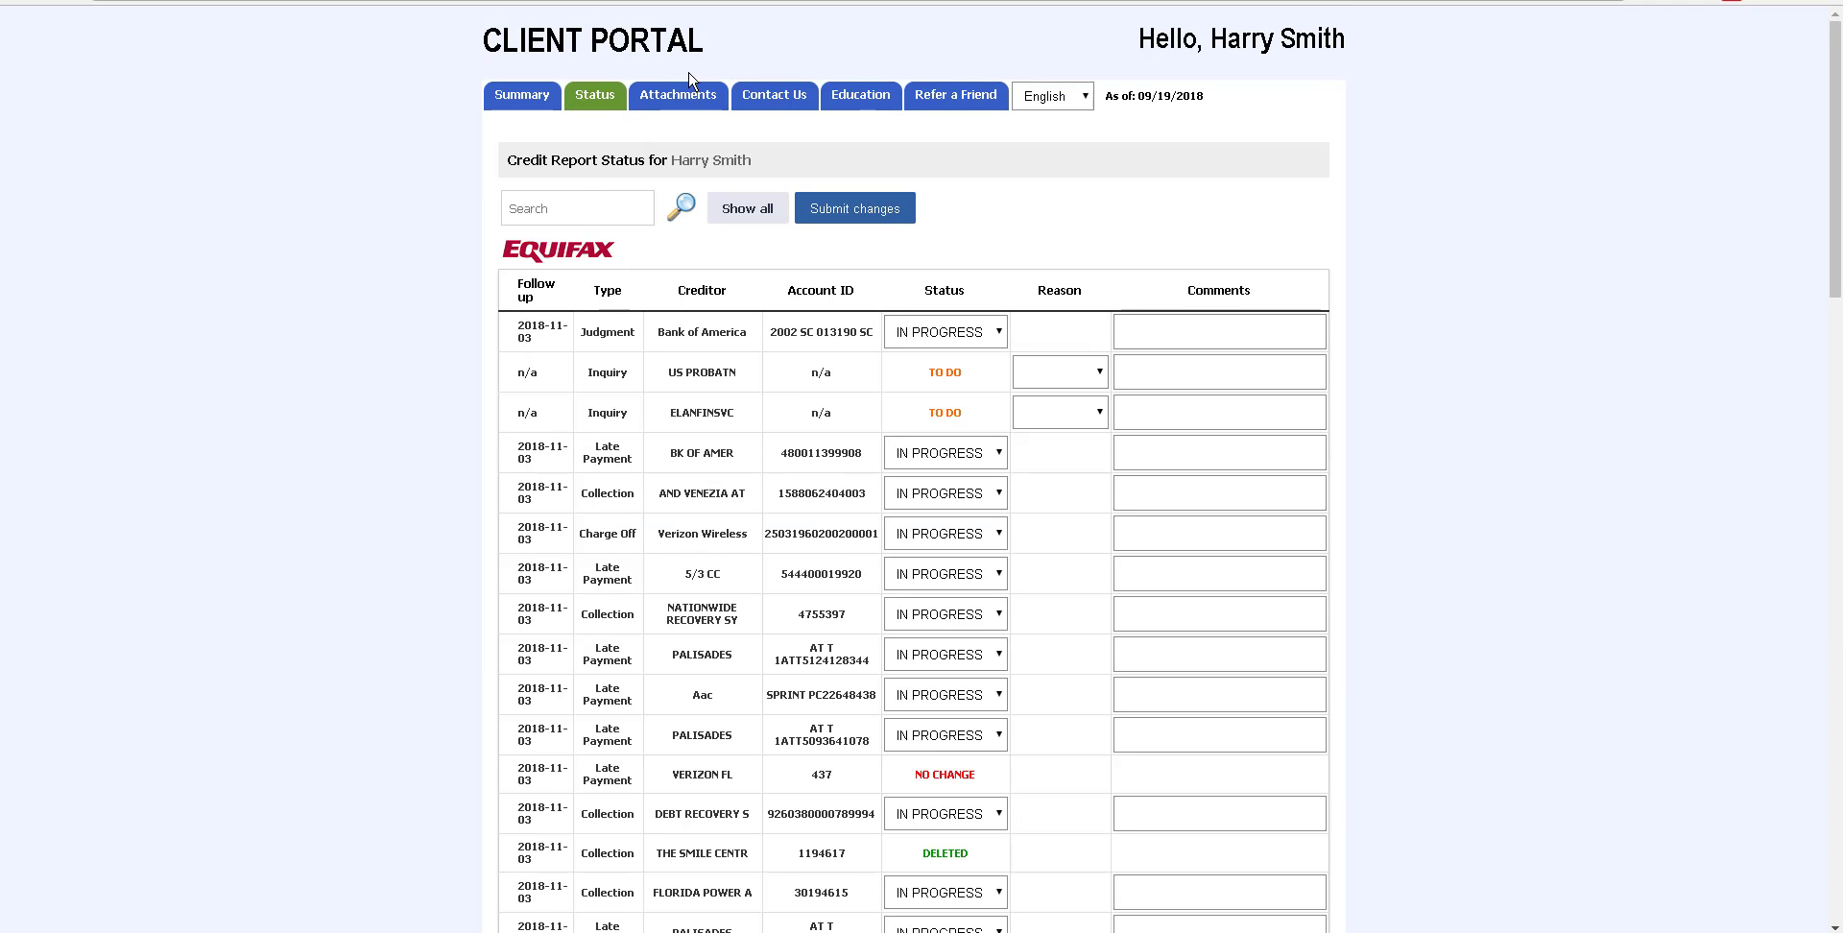
# Browse the portal's Attachments, Contact Us, Education (About Credit Repair) and Refer a Friend pages, then open the language menu
pyautogui.click(676, 100)
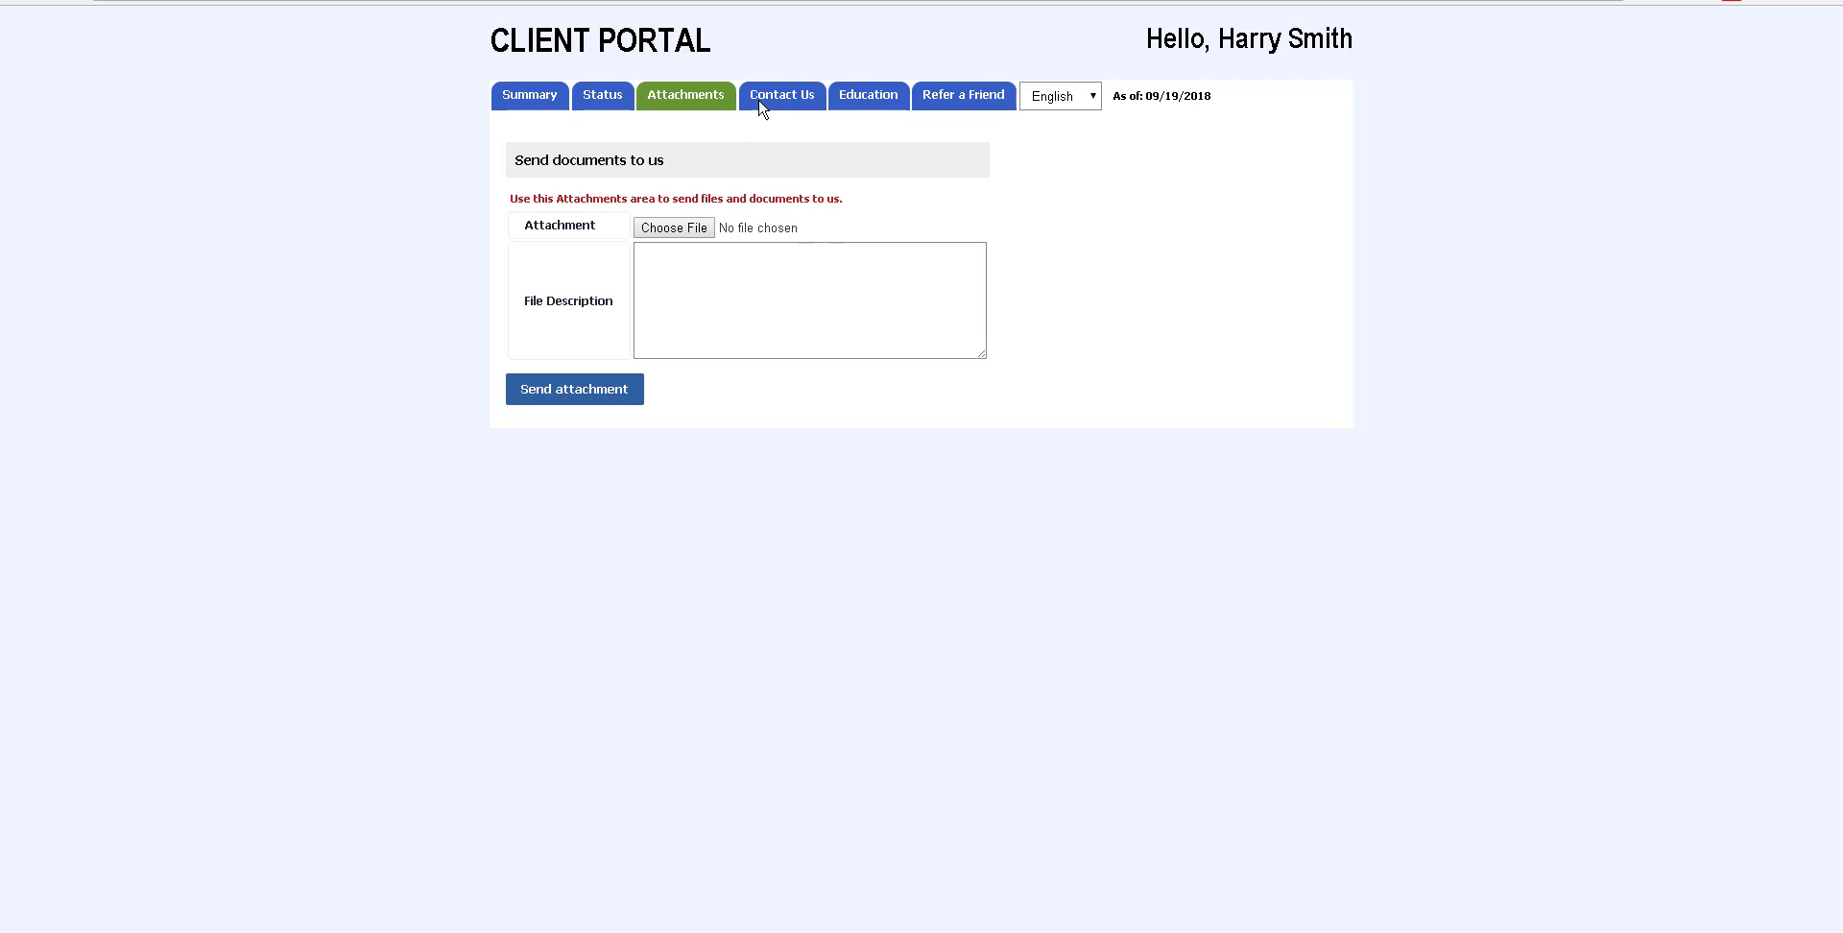
pyautogui.click(785, 85)
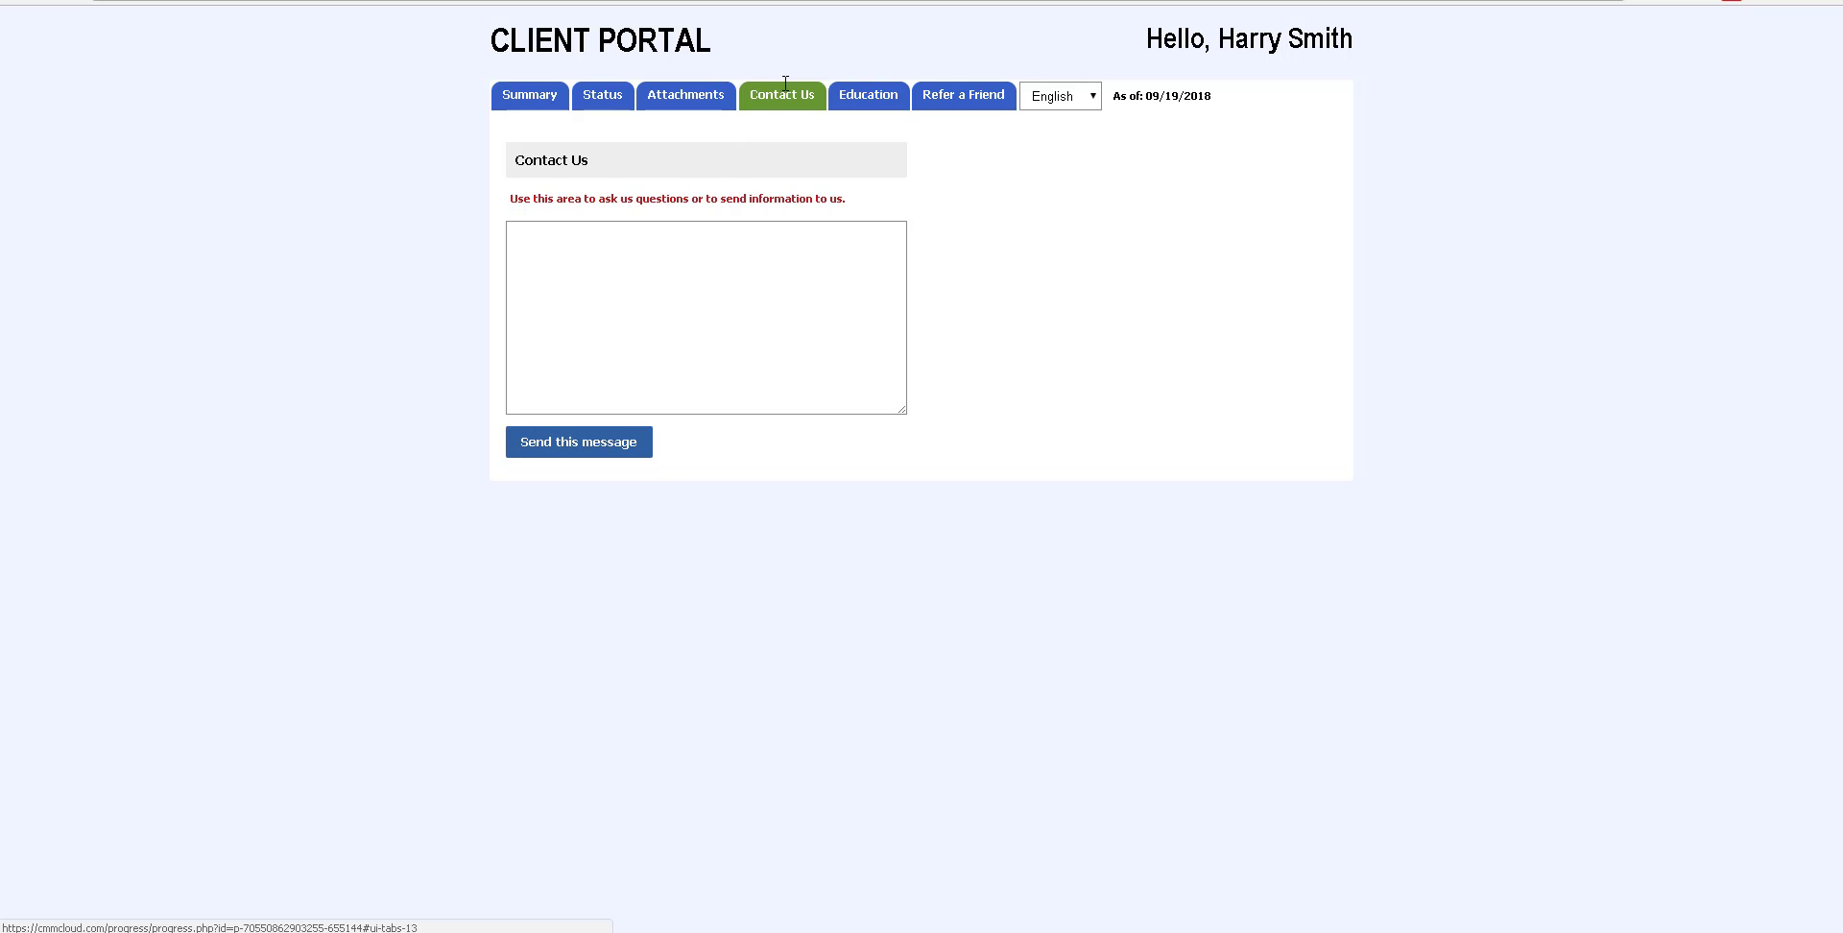
pyautogui.click(875, 101)
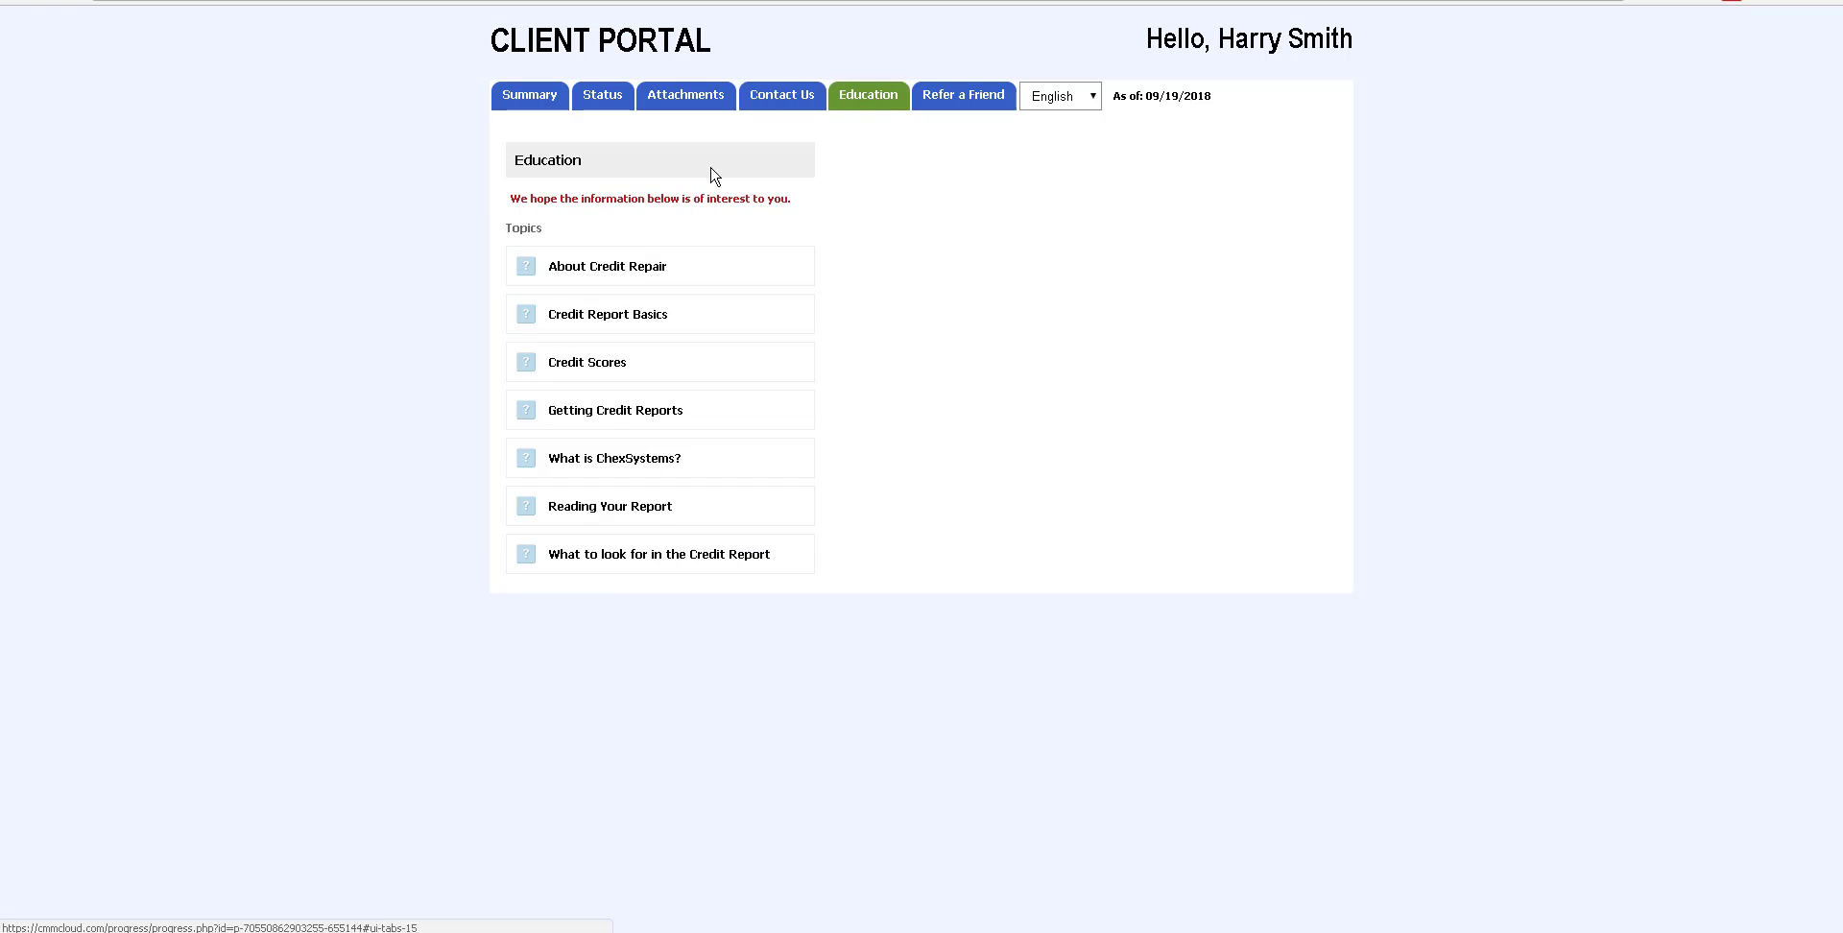
pyautogui.doubleClick(642, 269)
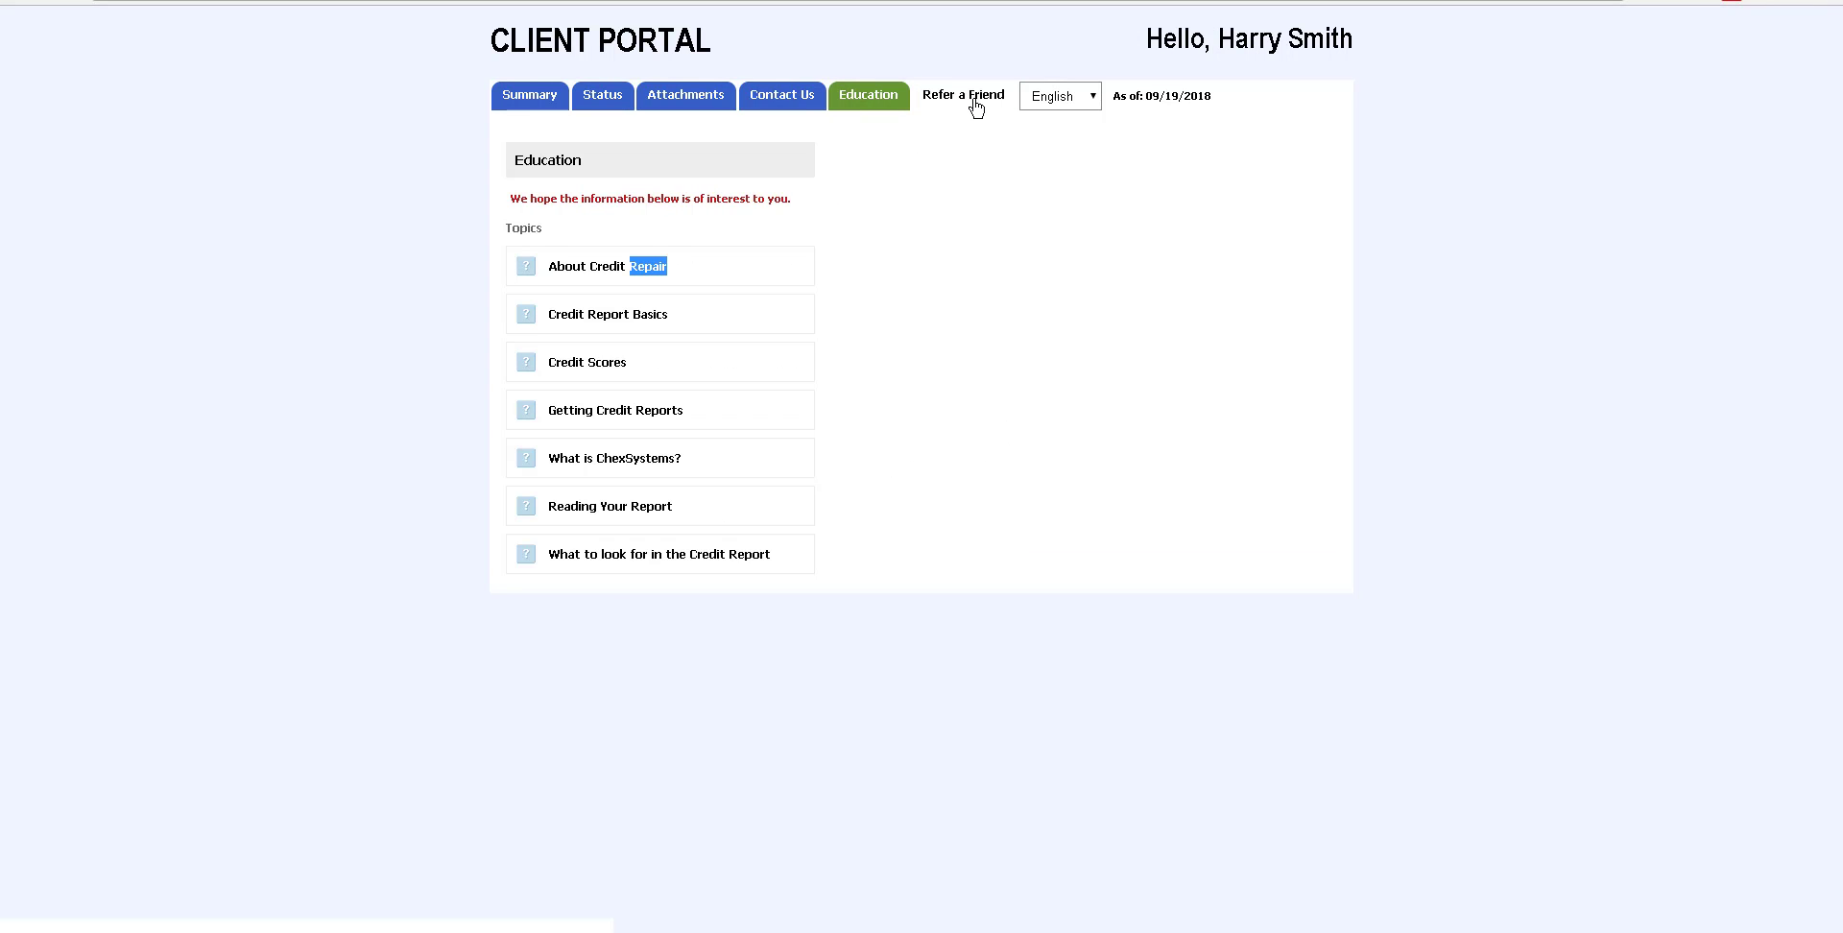
pyautogui.click(977, 107)
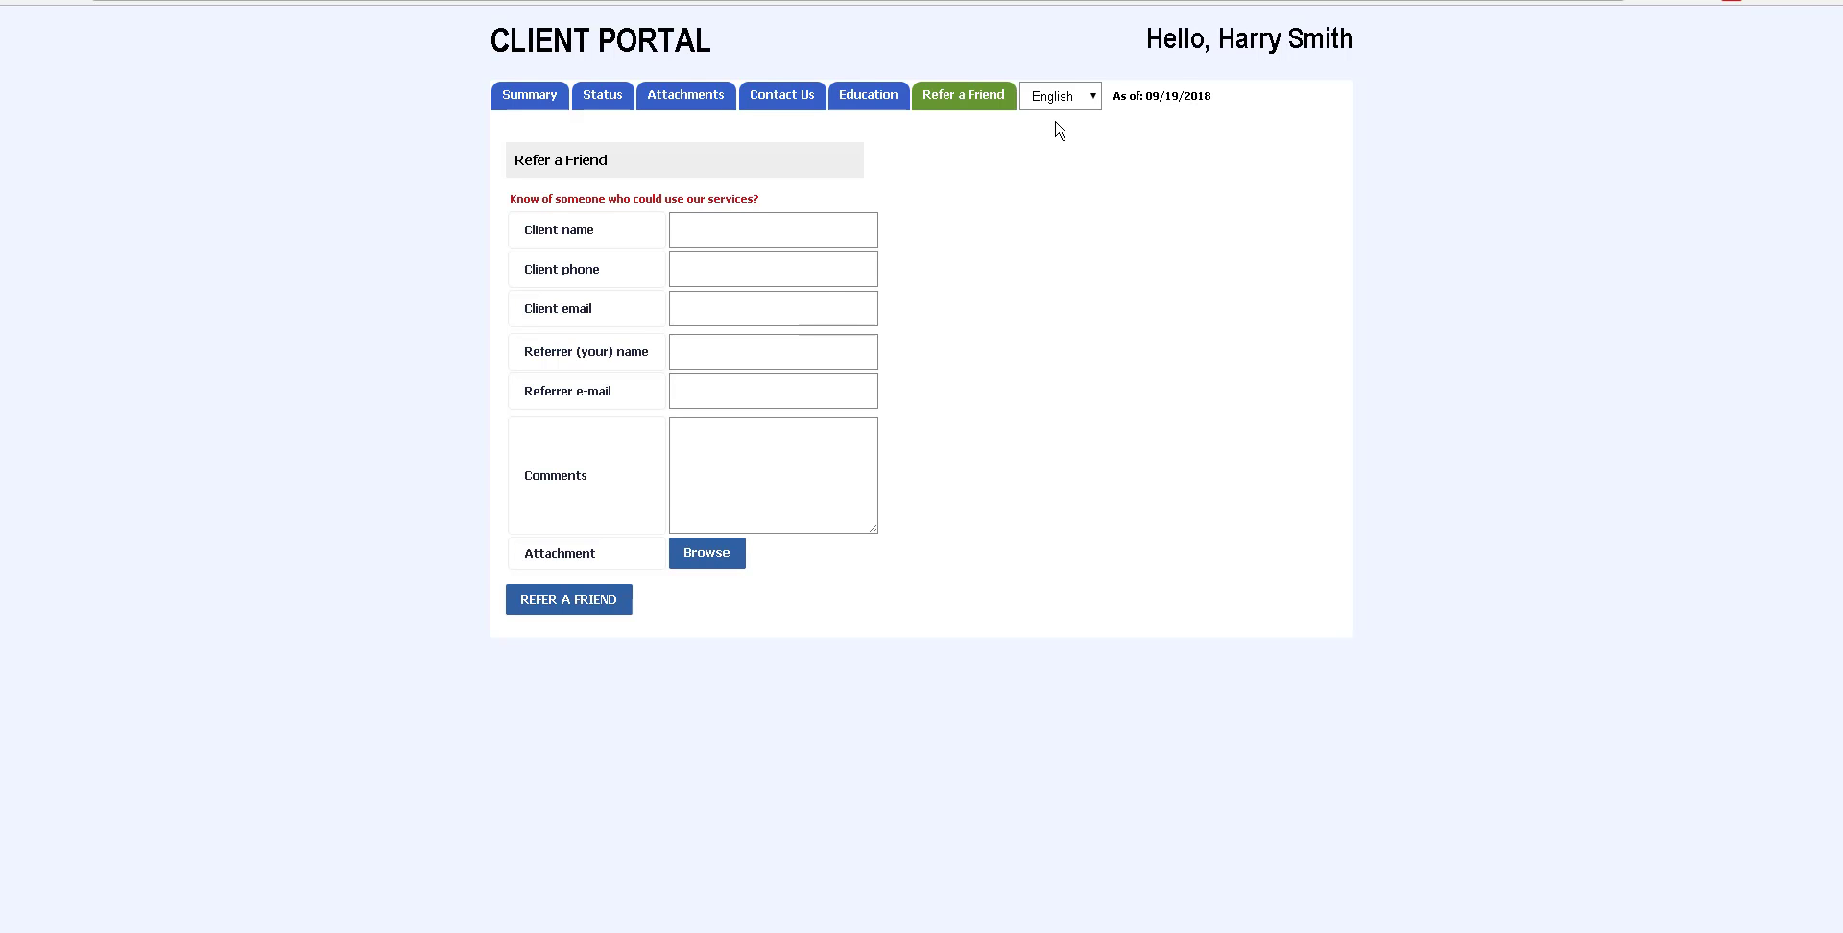
pyautogui.click(1087, 99)
# Preview the client portal in Spanish, then Polish, and return to the CMM dashboard
pyautogui.click(1074, 141)
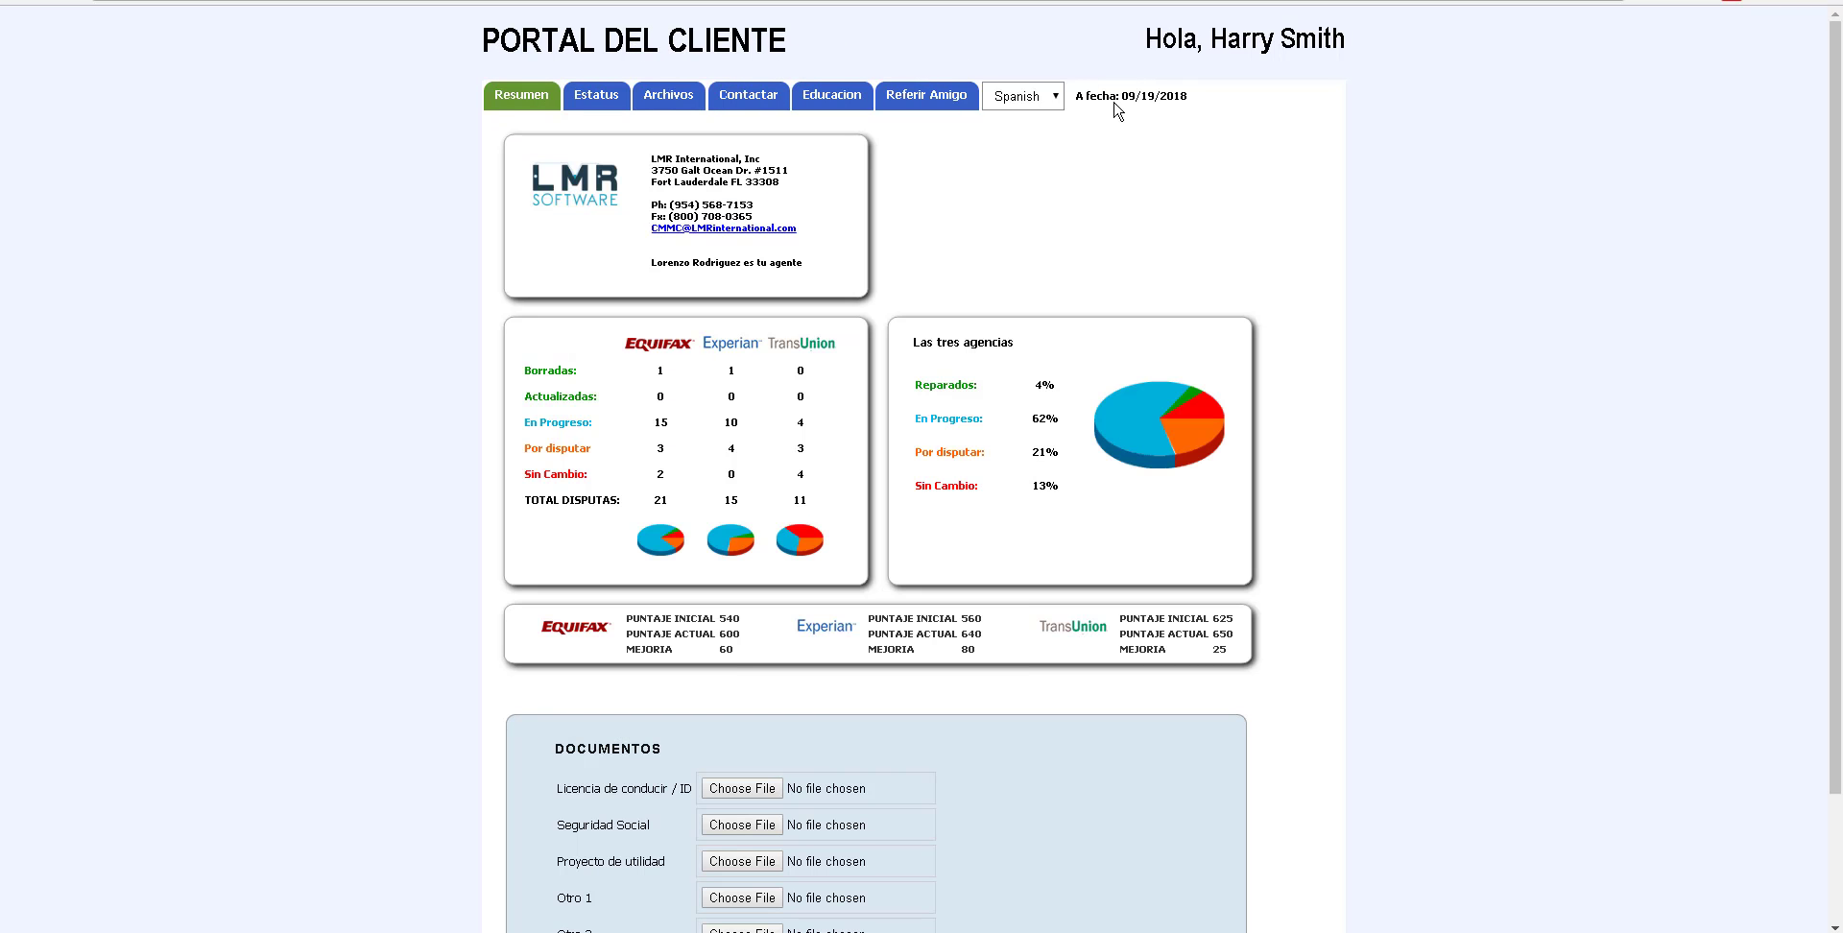
pyautogui.click(1057, 101)
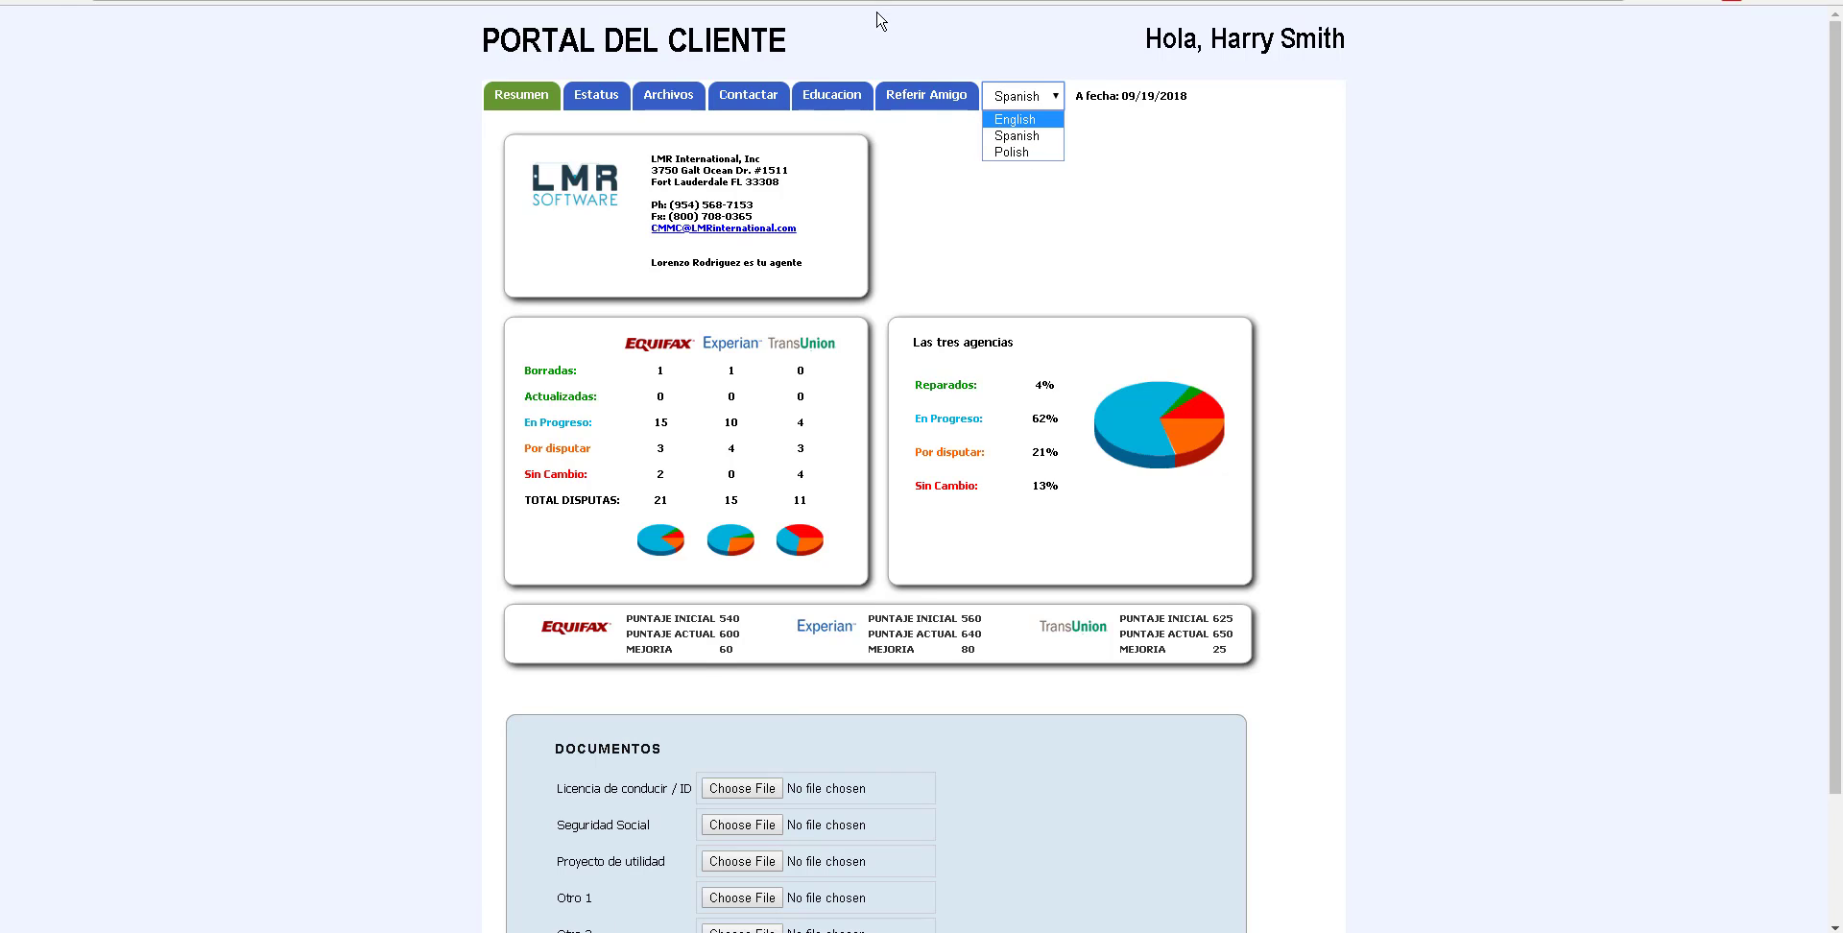
pyautogui.click(1027, 154)
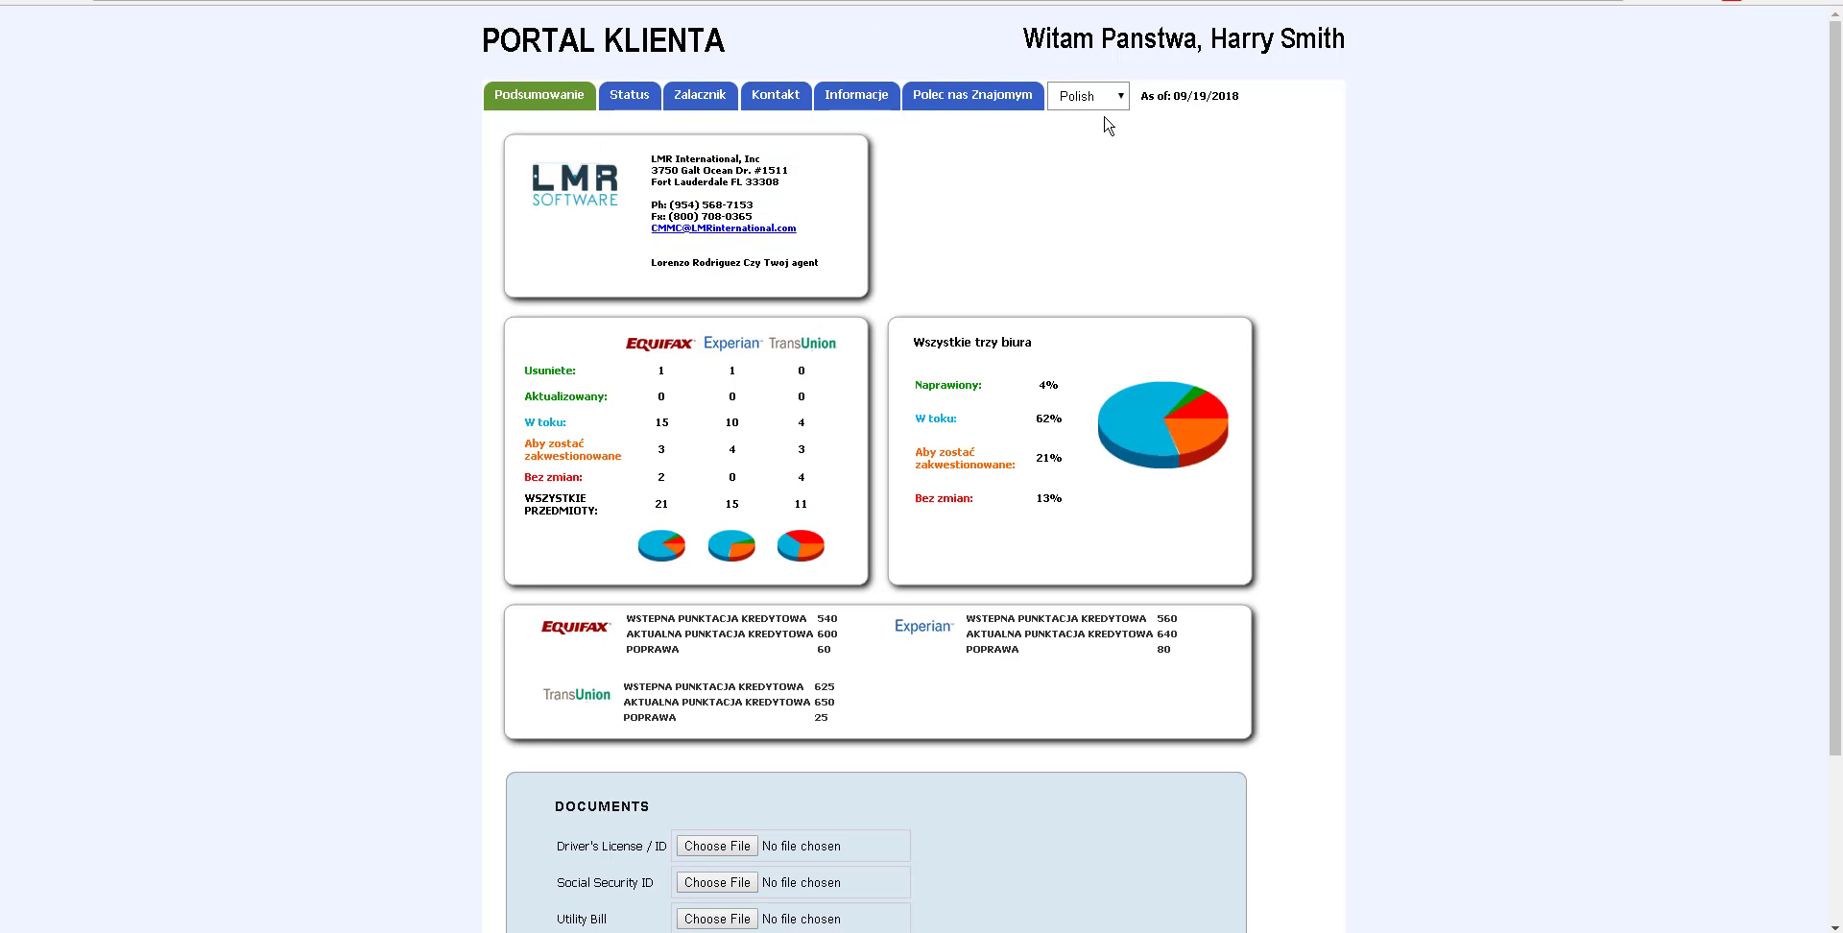
pyautogui.click(1117, 105)
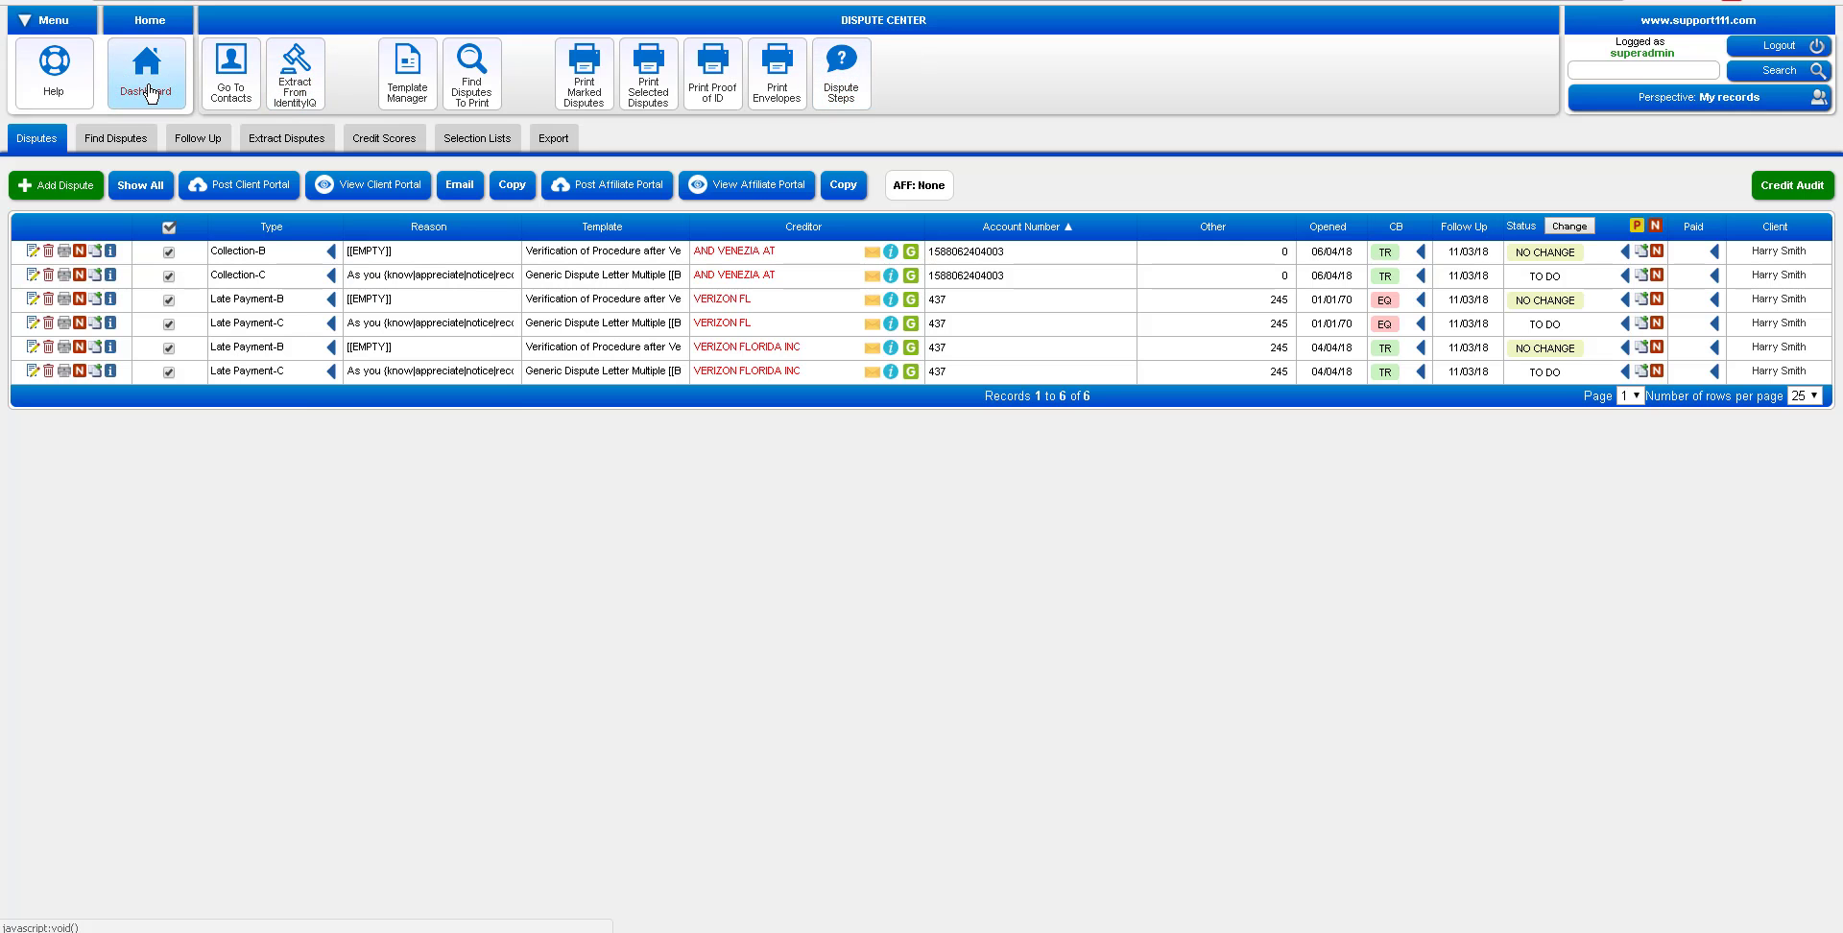
pyautogui.click(149, 93)
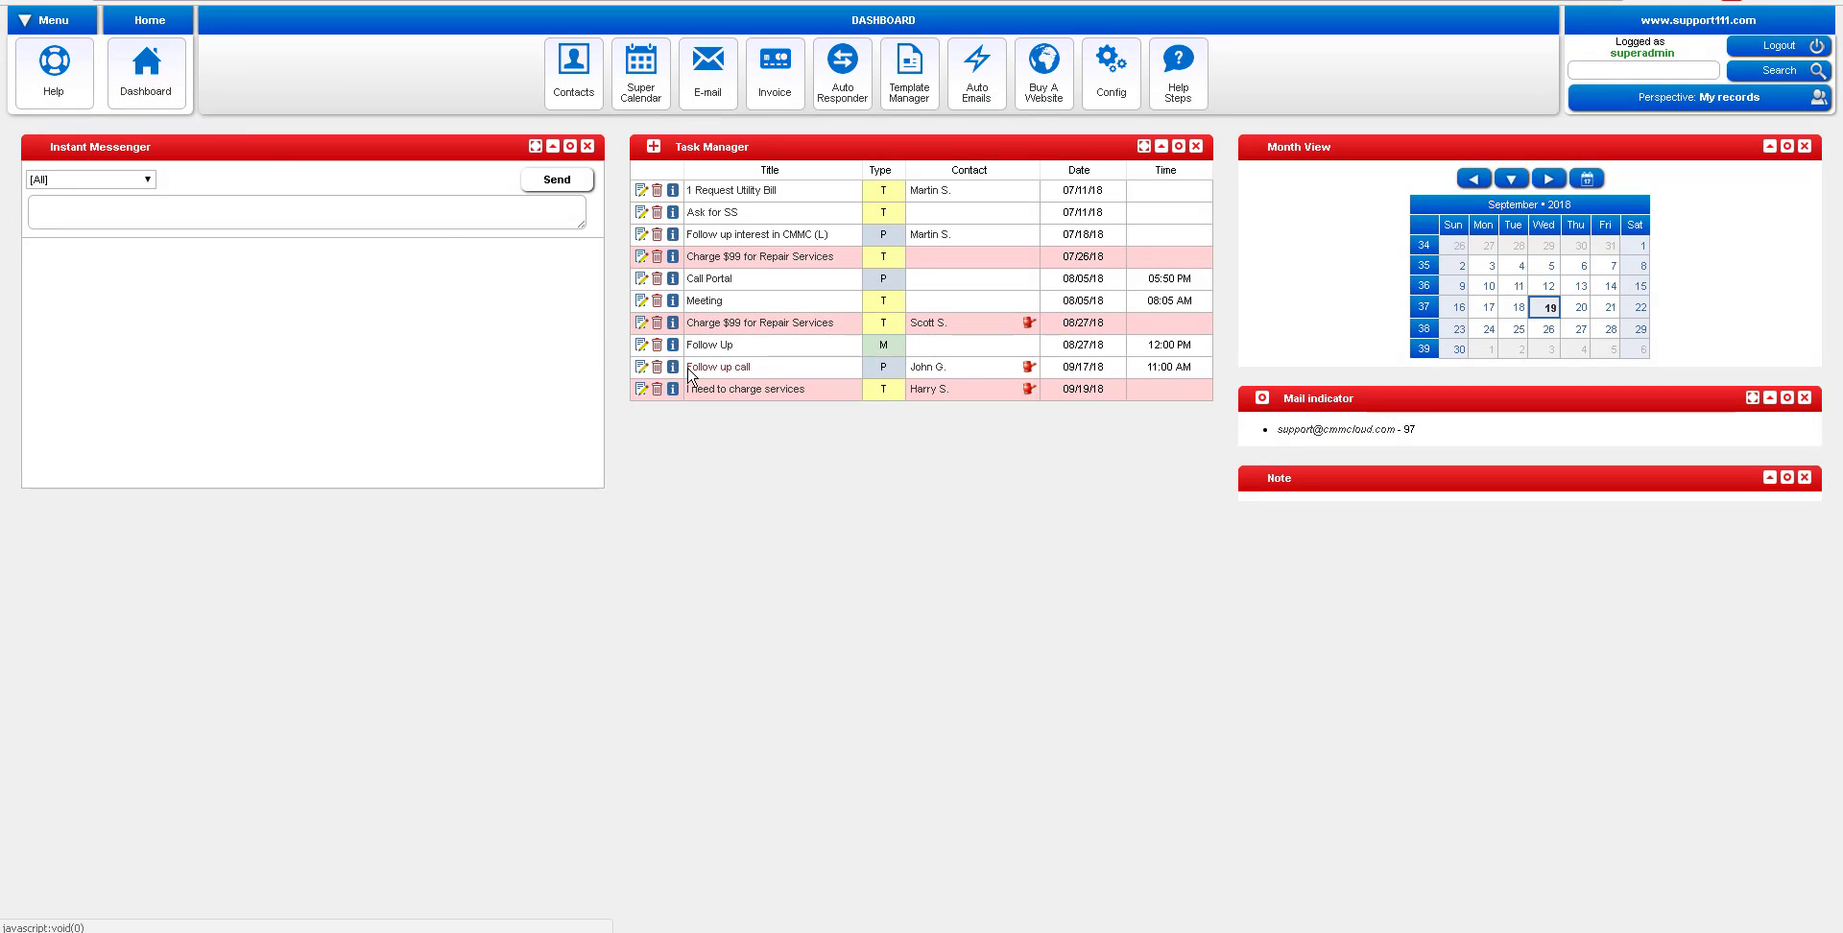